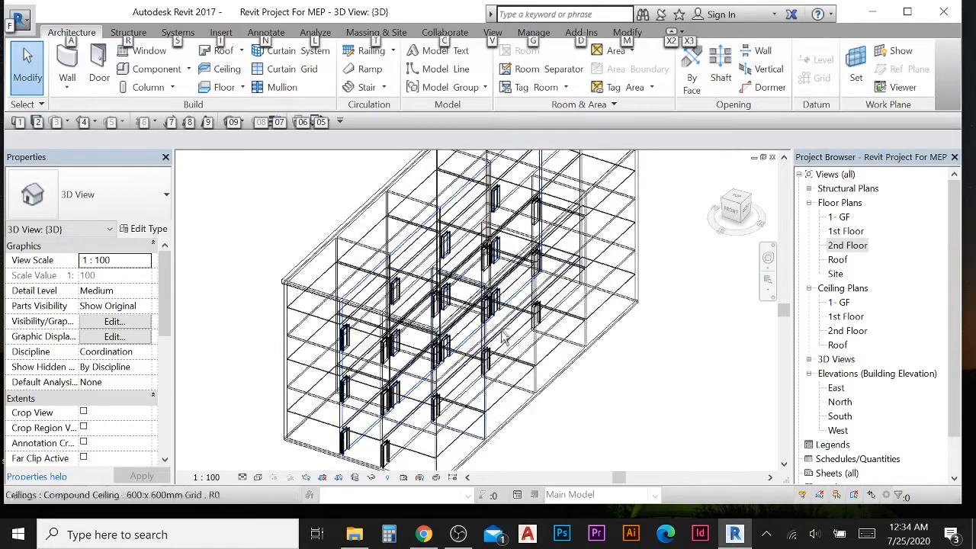
- Draw a vertical section line through the middle of the building in the 1-GF floor plan
{"action": "double_click", "coordinate": [843, 217]}
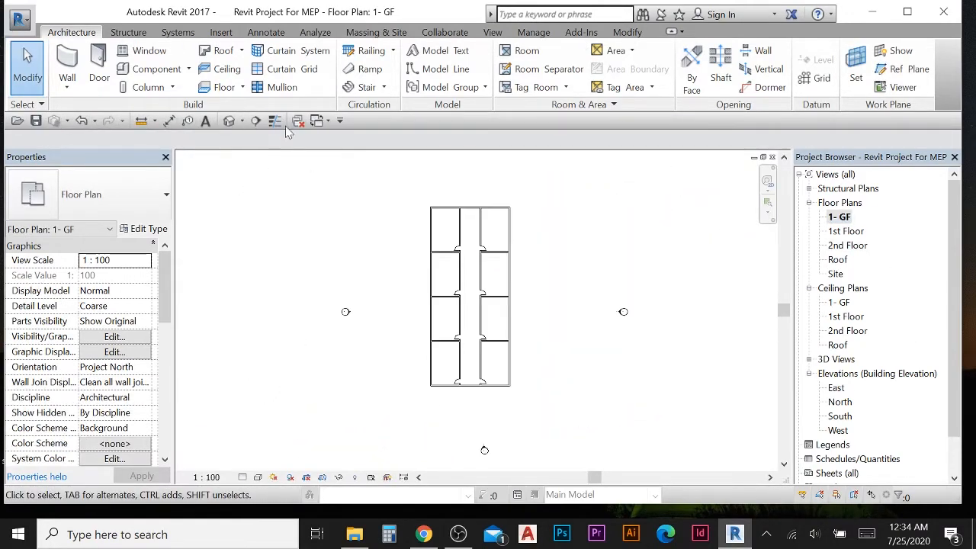
{"action": "left_click", "coordinate": [255, 120]}
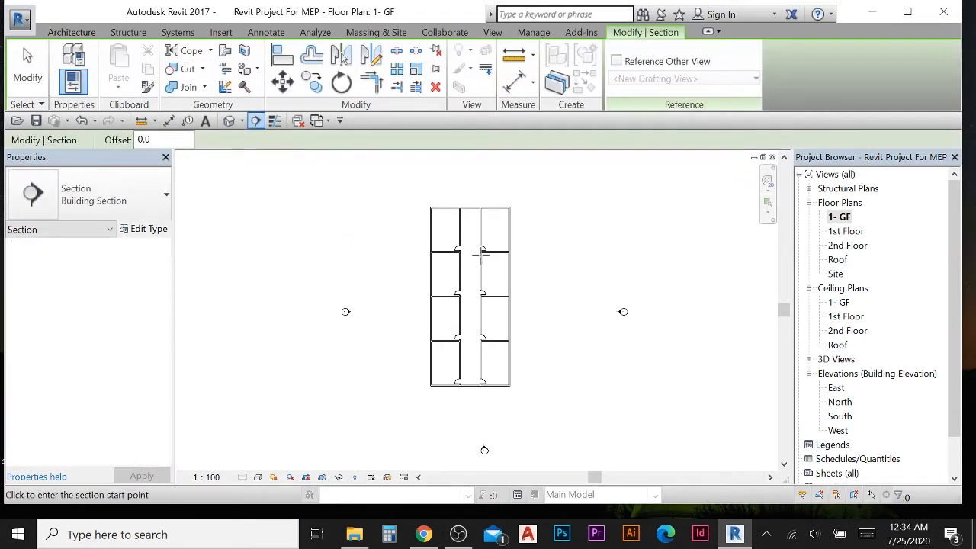
{"action": "left_click", "coordinate": [469, 179]}
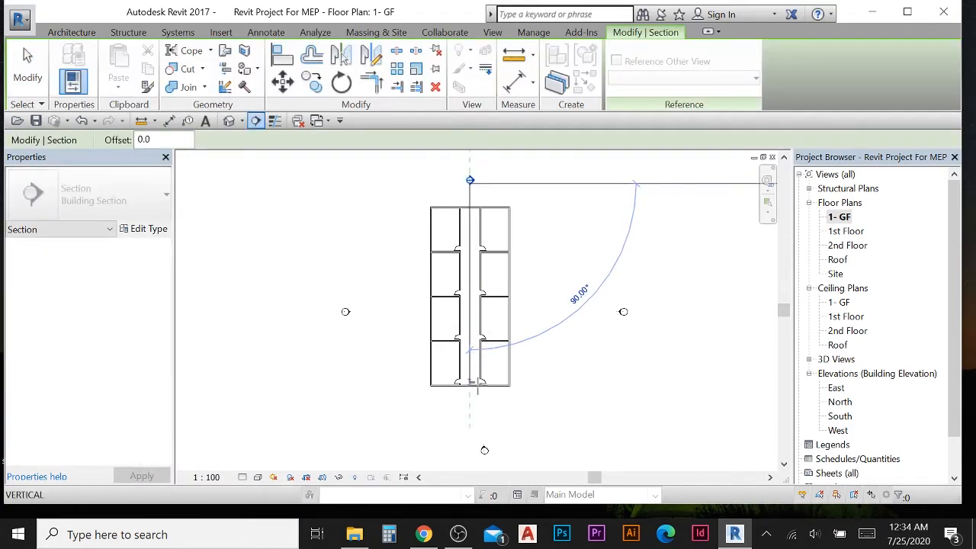
{"action": "left_click", "coordinate": [471, 414]}
{"action": "key", "text": "Escape"}
{"action": "key", "text": "Escape"}
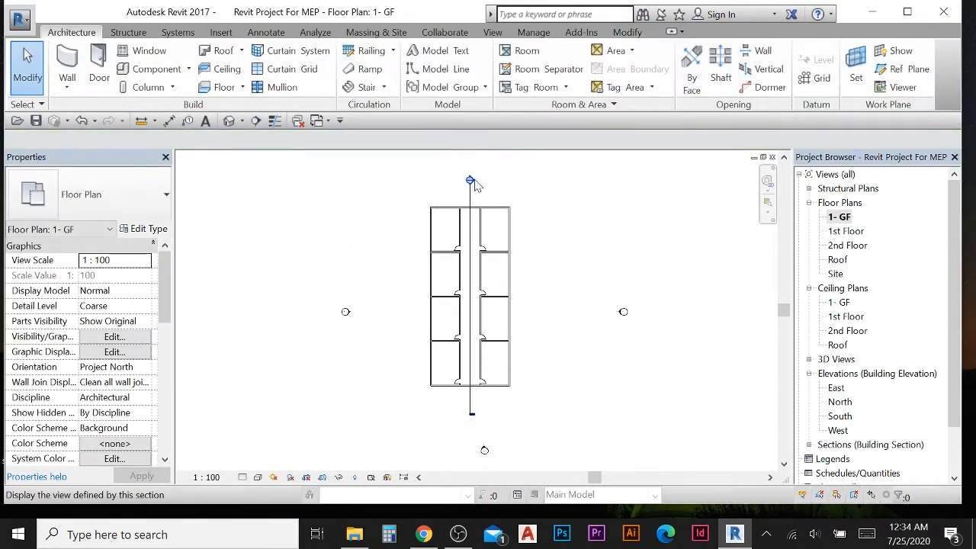
- Open the new section view of the building
{"action": "double_click", "coordinate": [469, 182]}
{"action": "scroll", "coordinate": [437, 292], "scroll_direction": "up", "scroll_amount": 5}
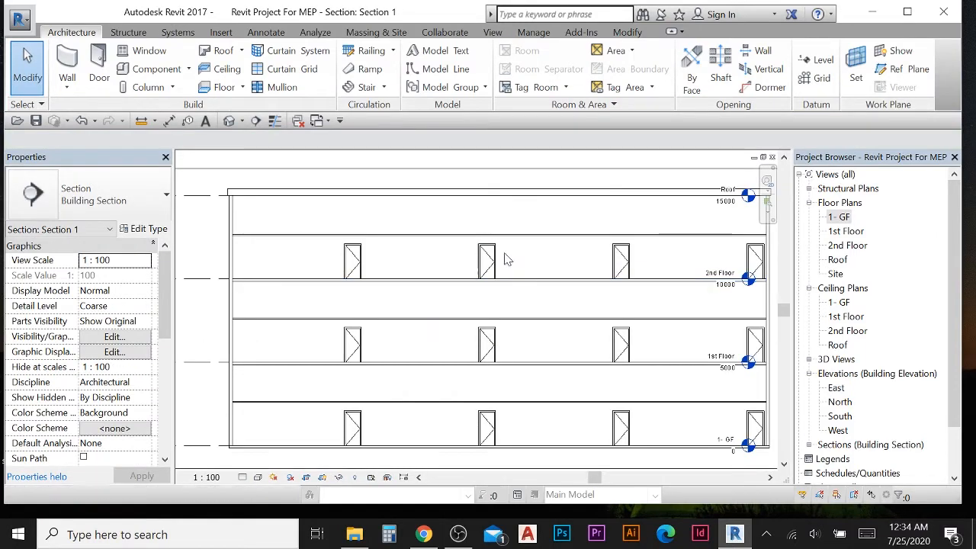
{"action": "scroll", "coordinate": [547, 317], "scroll_direction": "up", "scroll_amount": 3}
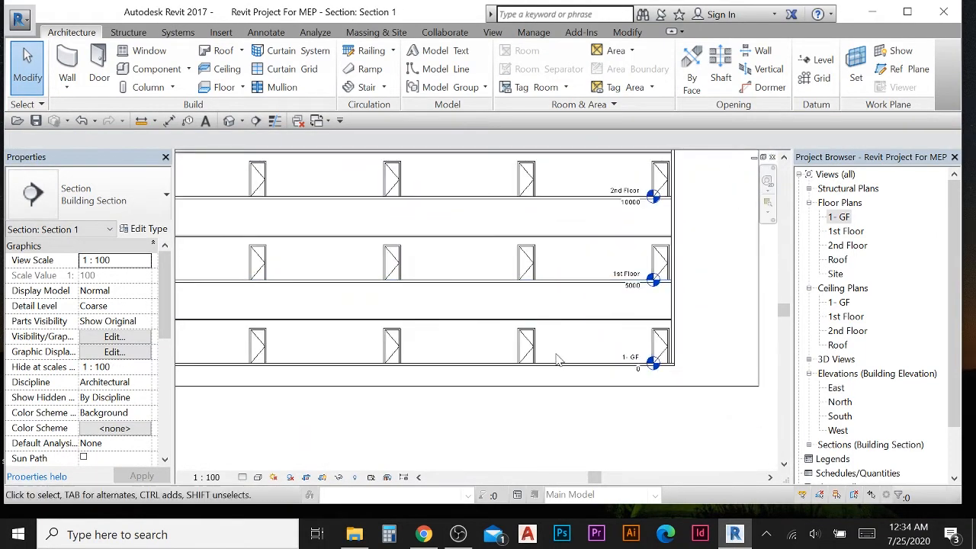
- Inspect the ceiling and floor elements between the levels in the section view
{"action": "left_click", "coordinate": [572, 295]}
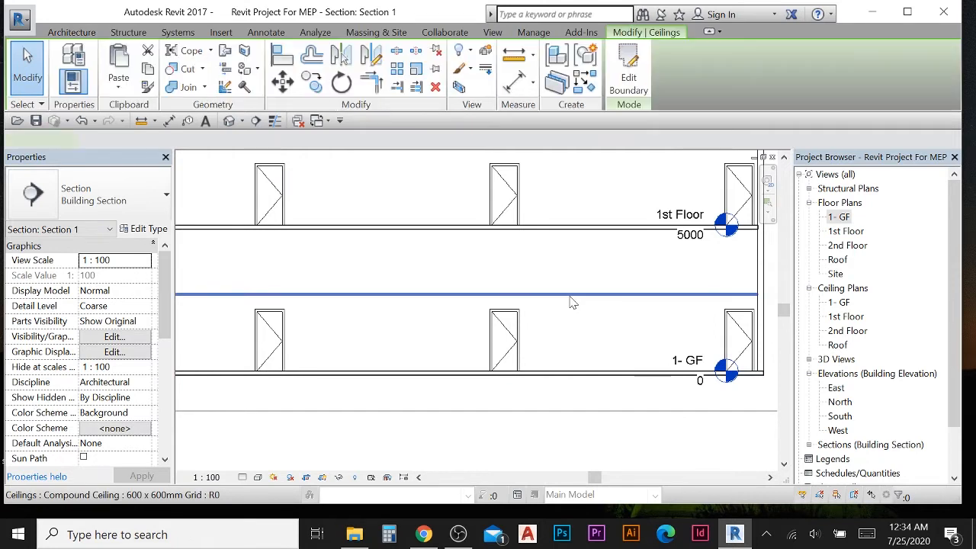
{"action": "scroll", "coordinate": [573, 299], "scroll_direction": "down", "scroll_amount": 3}
{"action": "left_click", "coordinate": [526, 288]}
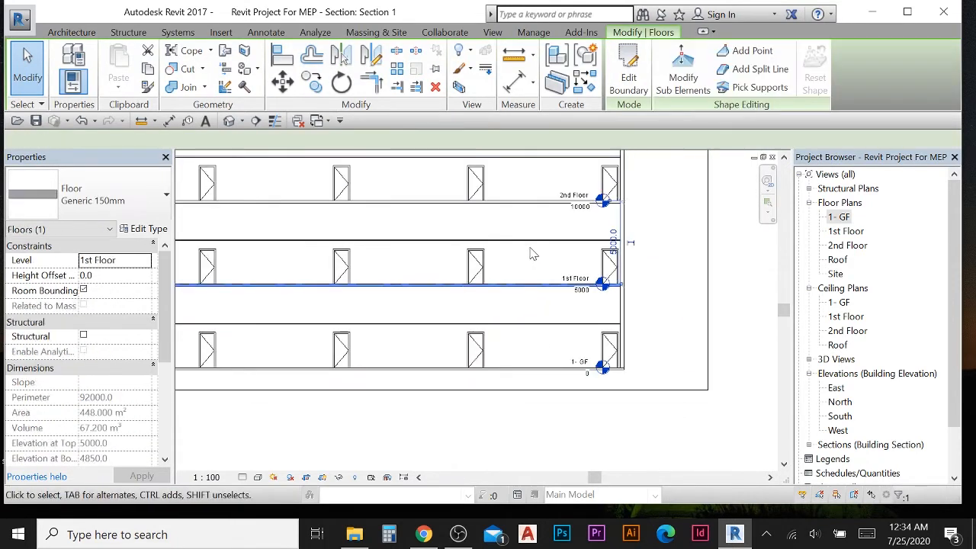
{"action": "middle_click_drag", "start_coordinate": [526, 244], "coordinate": [523, 265]}
{"action": "left_click", "coordinate": [519, 262]}
{"action": "scroll", "coordinate": [602, 252], "scroll_direction": "down", "scroll_amount": 2}
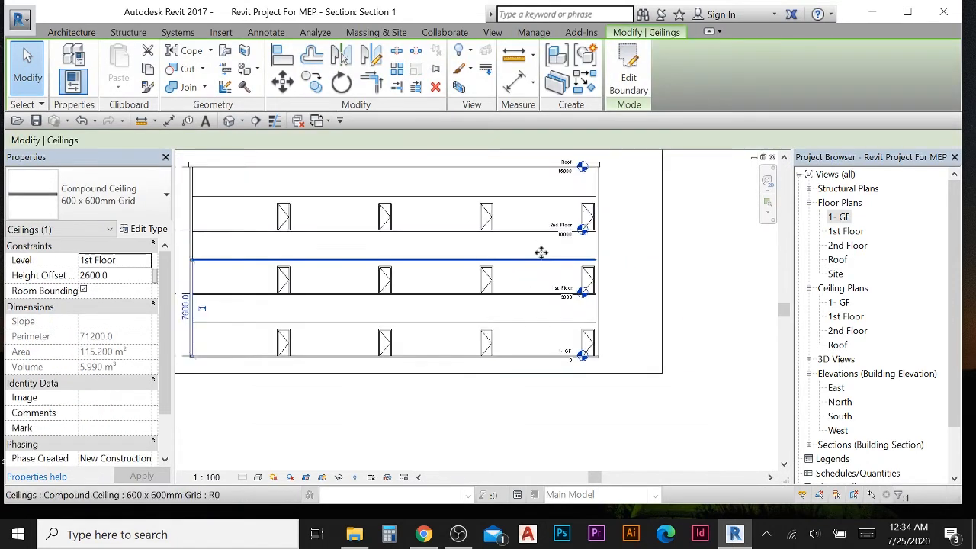
{"action": "left_click", "coordinate": [617, 235]}
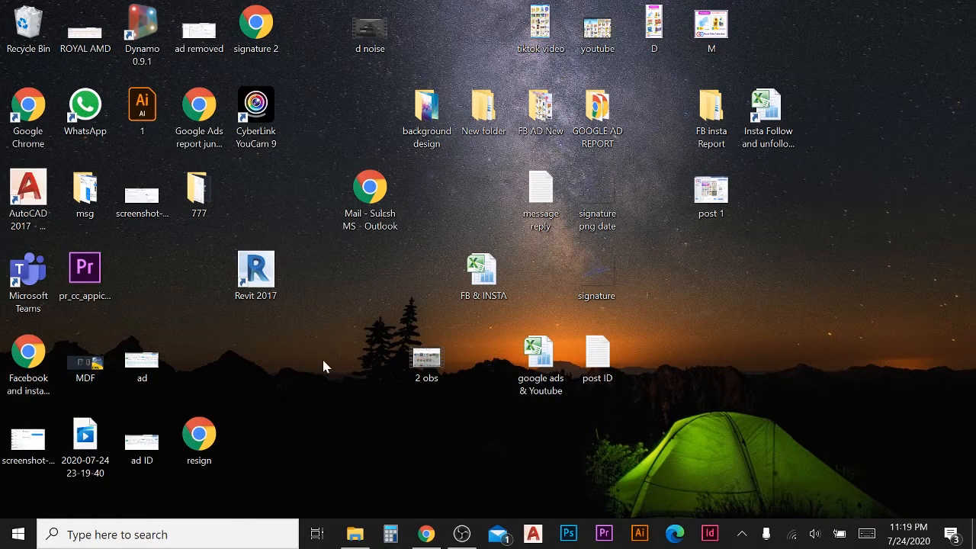
- Launch Revit 2017 and create a new project from the US Metric DefaultMetric template
{"action": "double_click", "coordinate": [255, 274]}
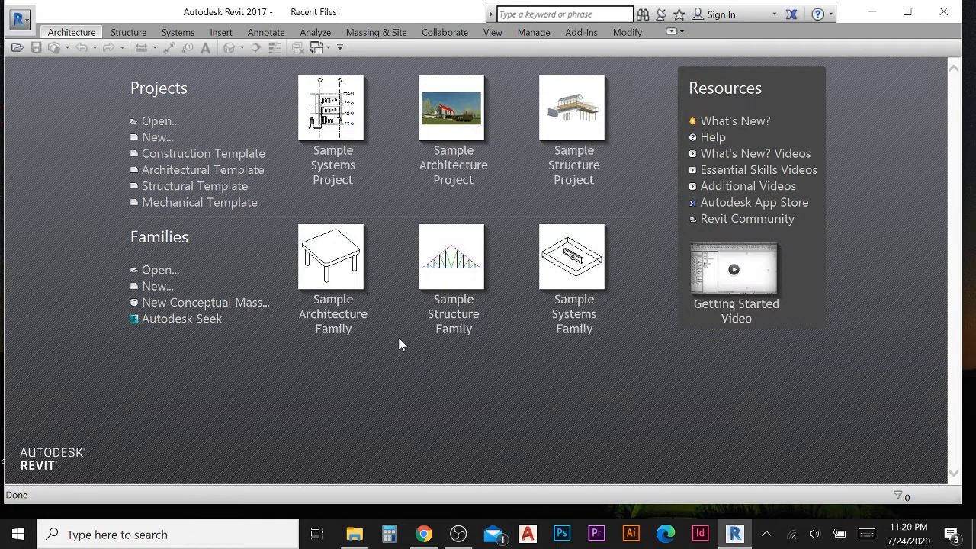
{"action": "left_click", "coordinate": [157, 138]}
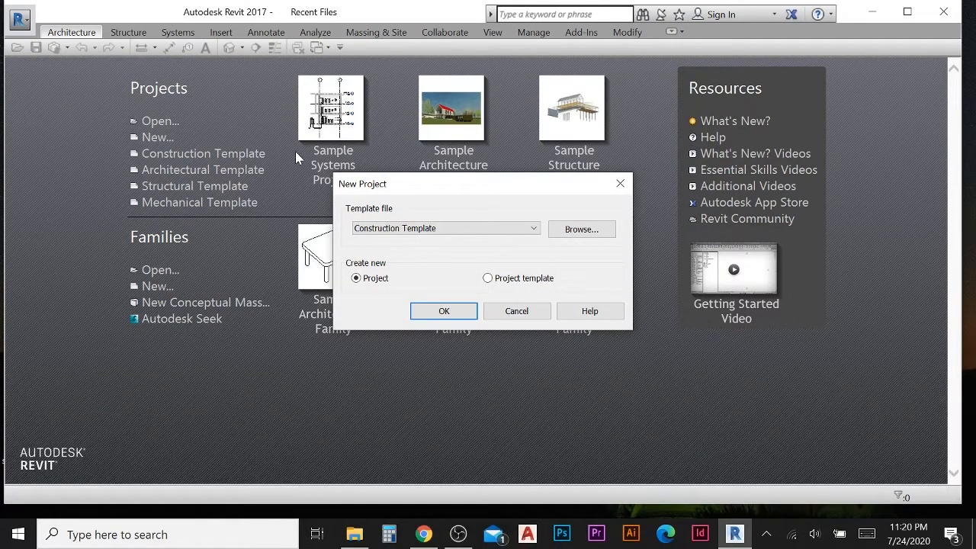
{"action": "left_click", "coordinate": [597, 232]}
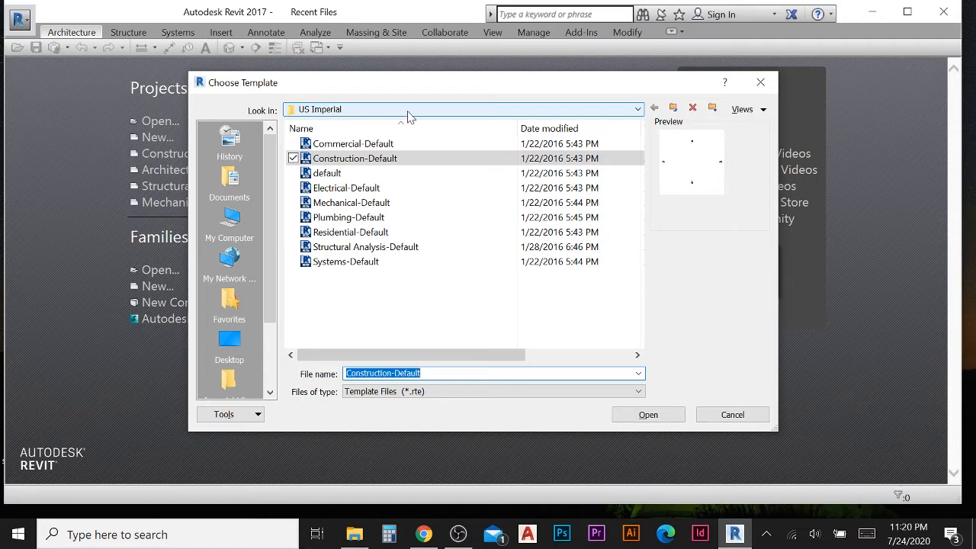
{"action": "left_click", "coordinate": [638, 109]}
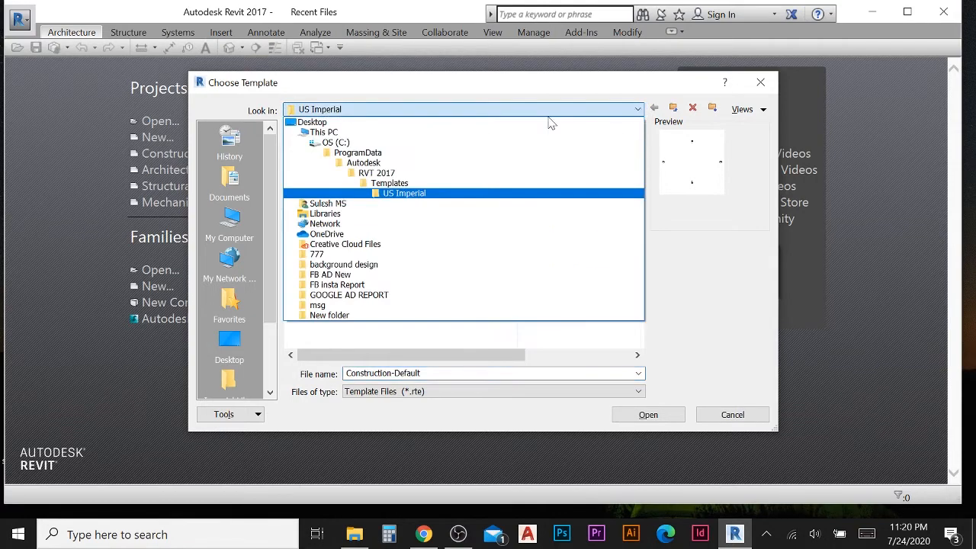
{"action": "left_click", "coordinate": [403, 187]}
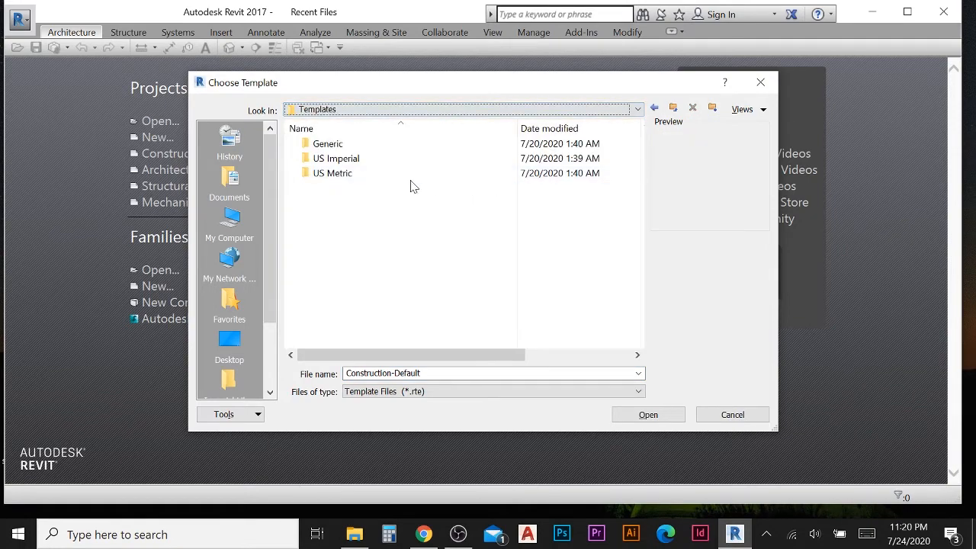
{"action": "double_click", "coordinate": [332, 173]}
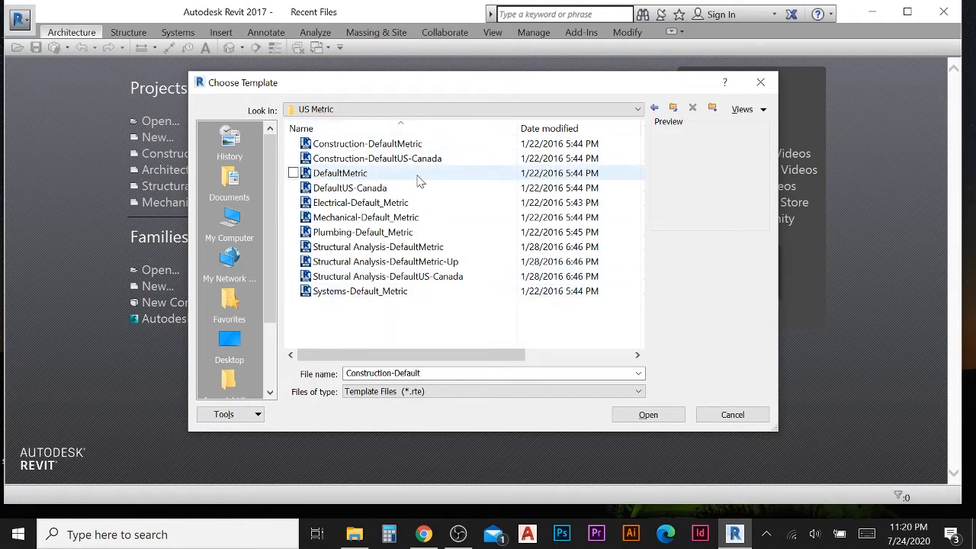
{"action": "left_click", "coordinate": [344, 176]}
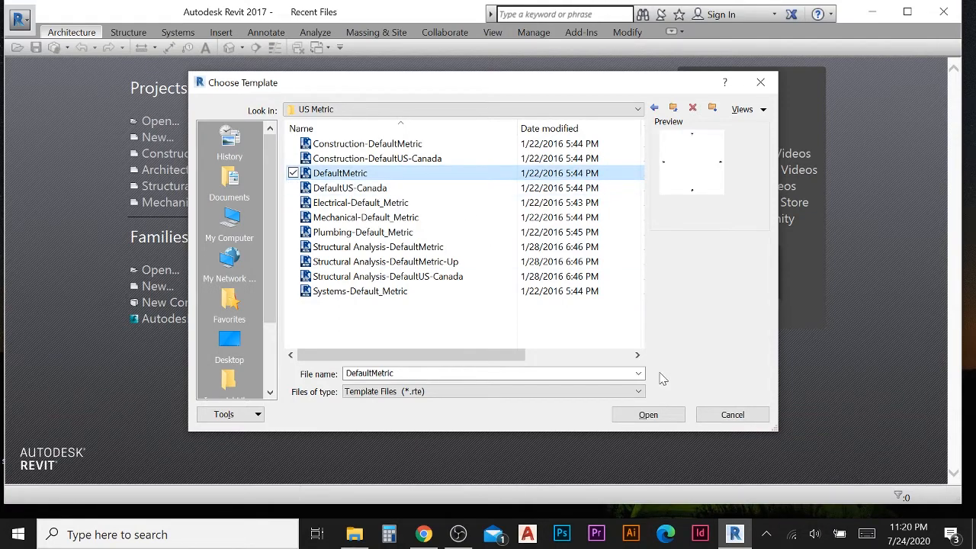
{"action": "left_click", "coordinate": [655, 417]}
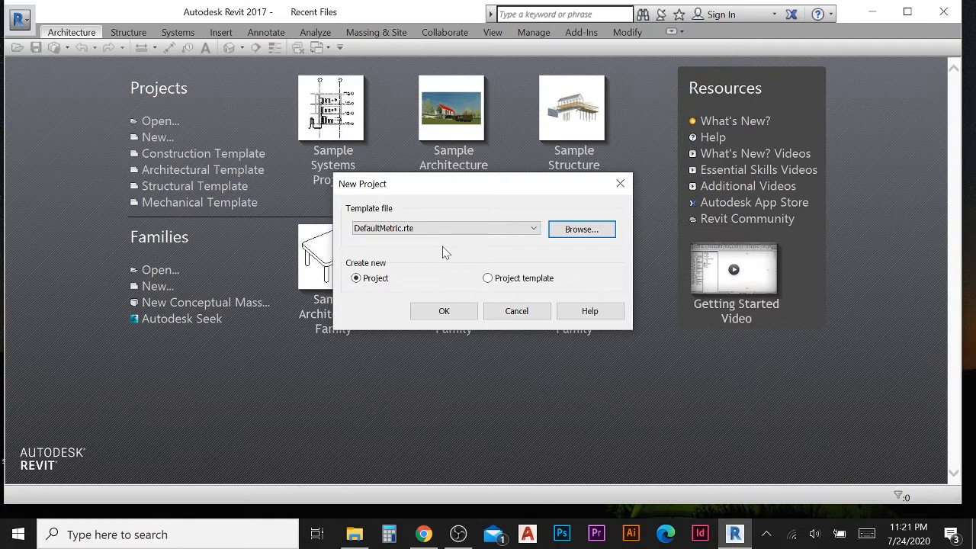
{"action": "left_click", "coordinate": [443, 312]}
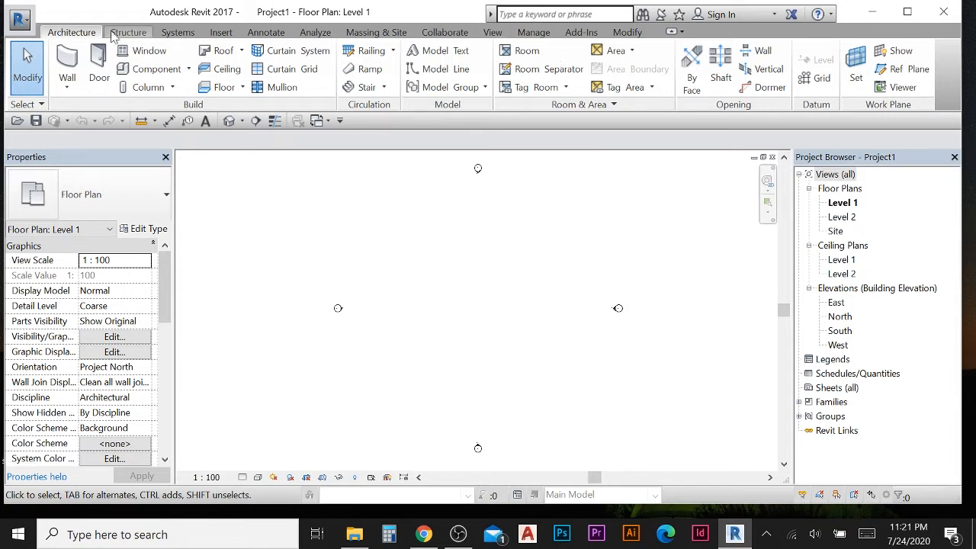
- Set the project's length units to Millimeters in Project Units
{"action": "left_click", "coordinate": [535, 35]}
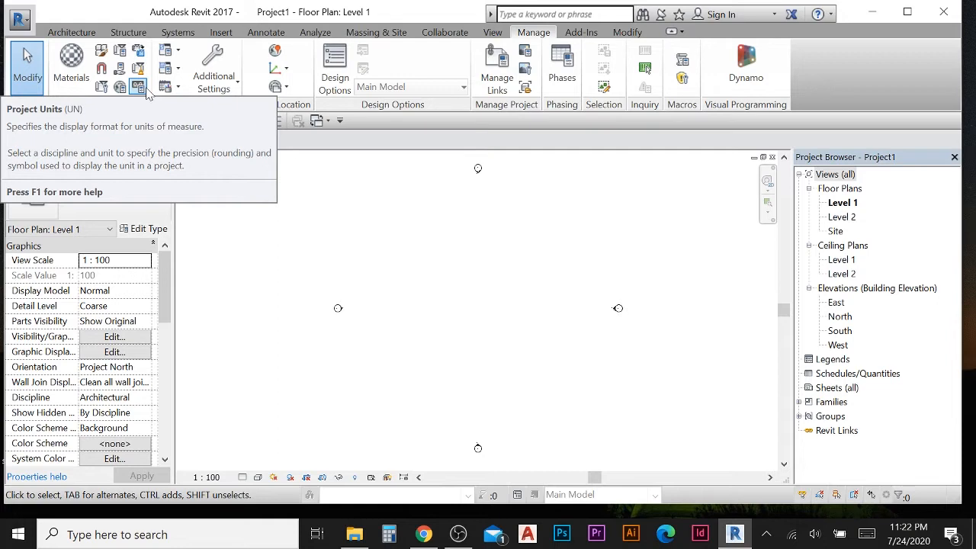
{"action": "left_click", "coordinate": [148, 90]}
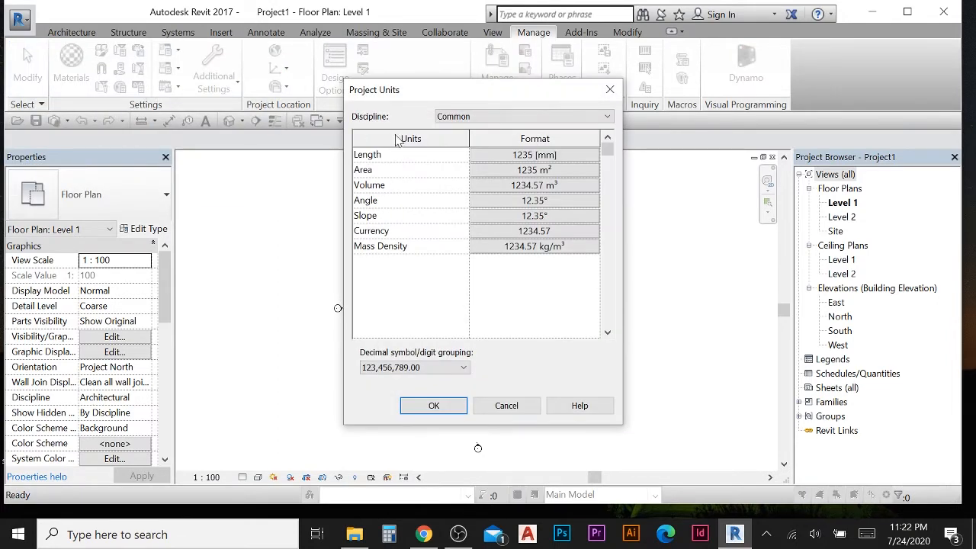
{"action": "left_click", "coordinate": [531, 160]}
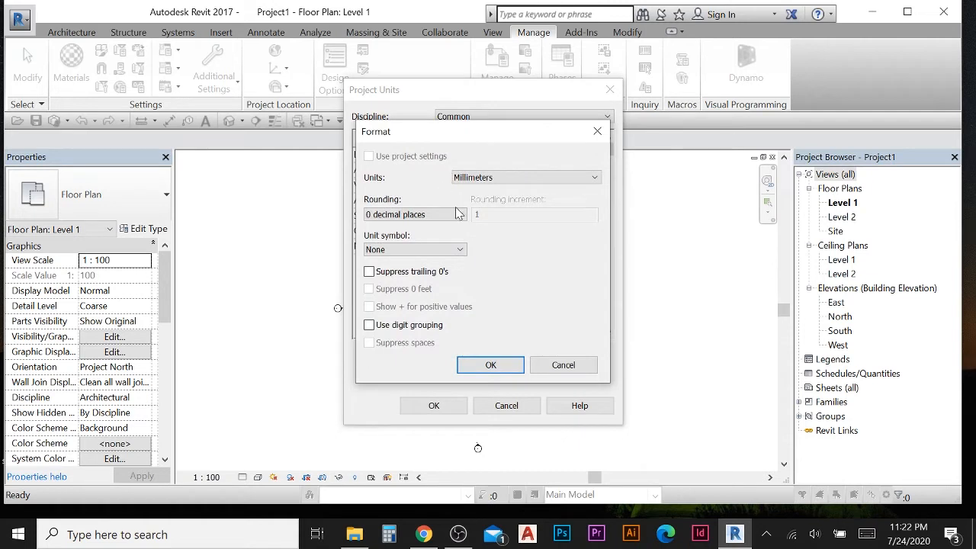
{"action": "left_click", "coordinate": [491, 179]}
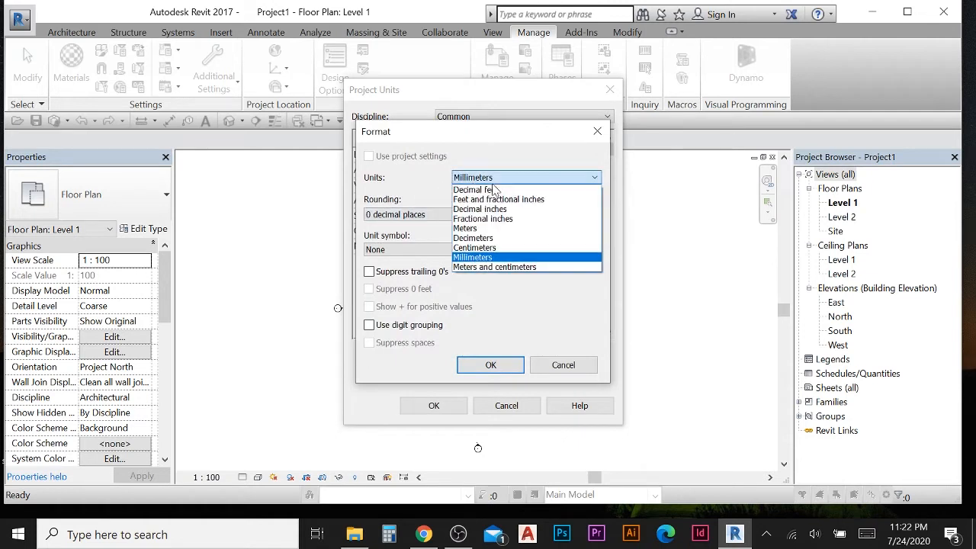
{"action": "left_click", "coordinate": [478, 258]}
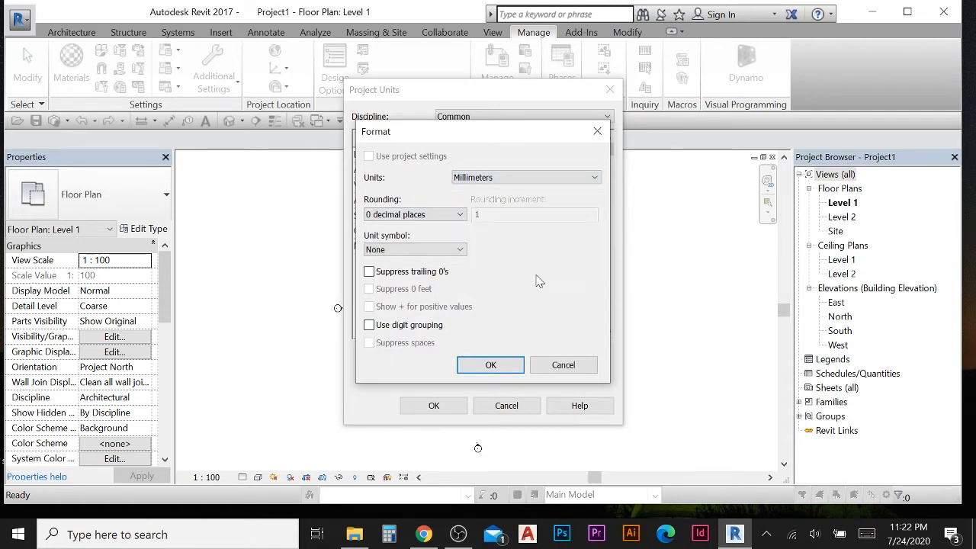
{"action": "left_click", "coordinate": [507, 364]}
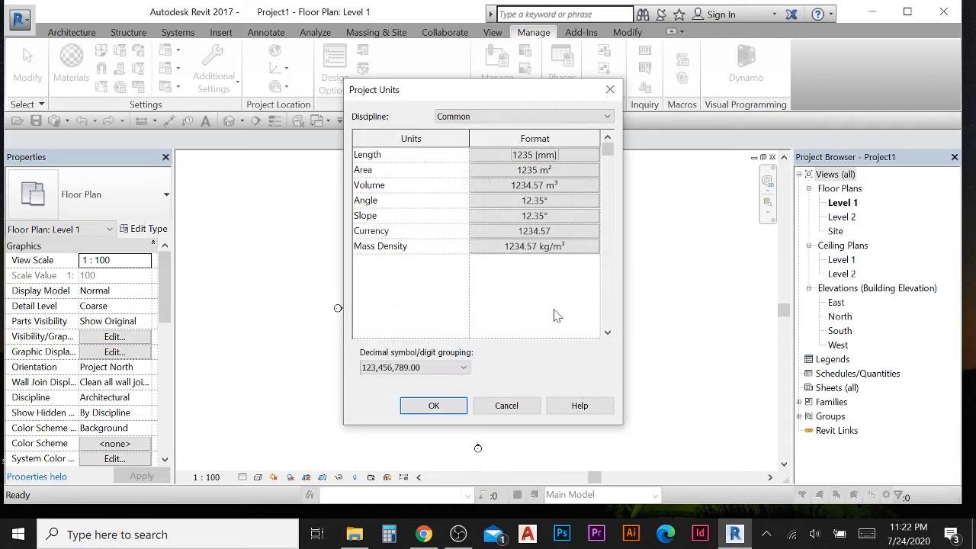
{"action": "left_click", "coordinate": [433, 406]}
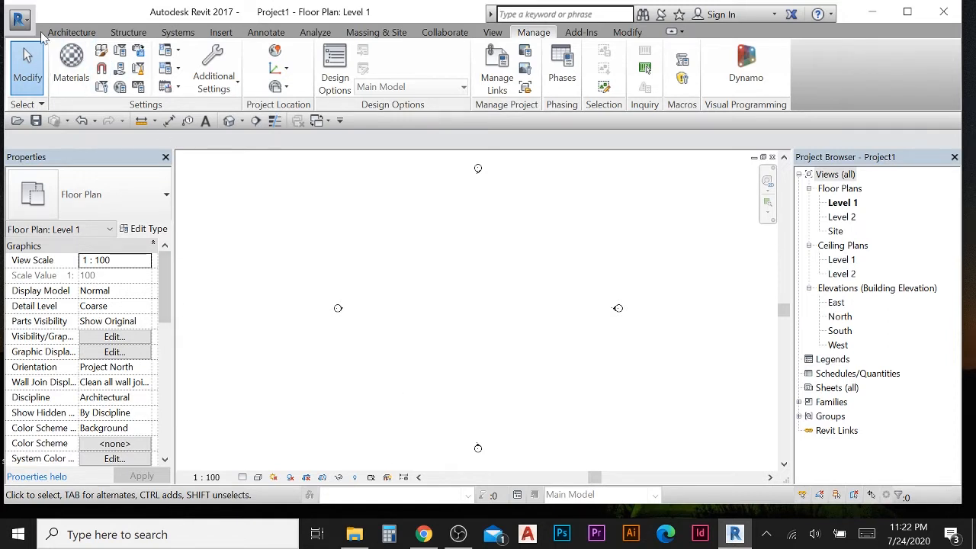
- Open the East elevation and set Level 2's height above Level 1 to 5000
{"action": "left_click", "coordinate": [65, 34]}
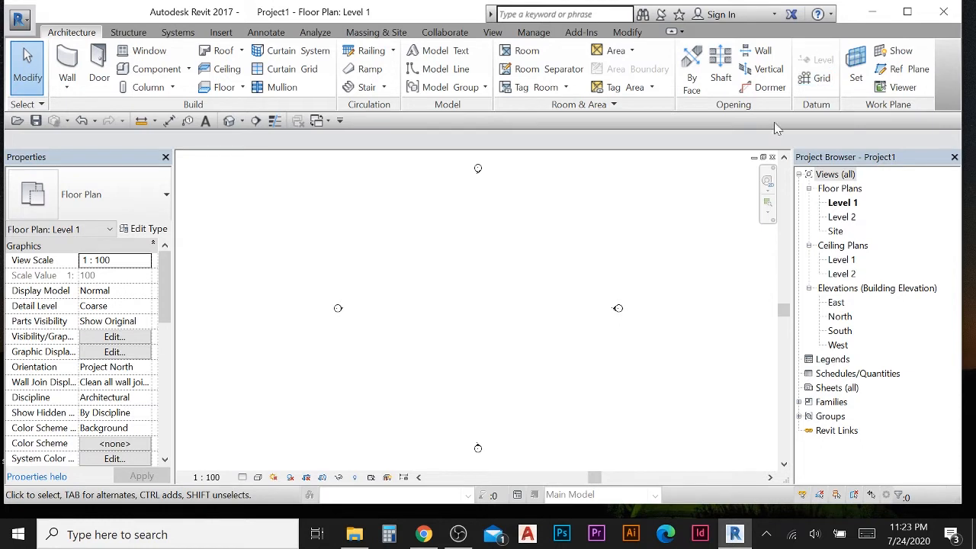
{"action": "double_click", "coordinate": [836, 304]}
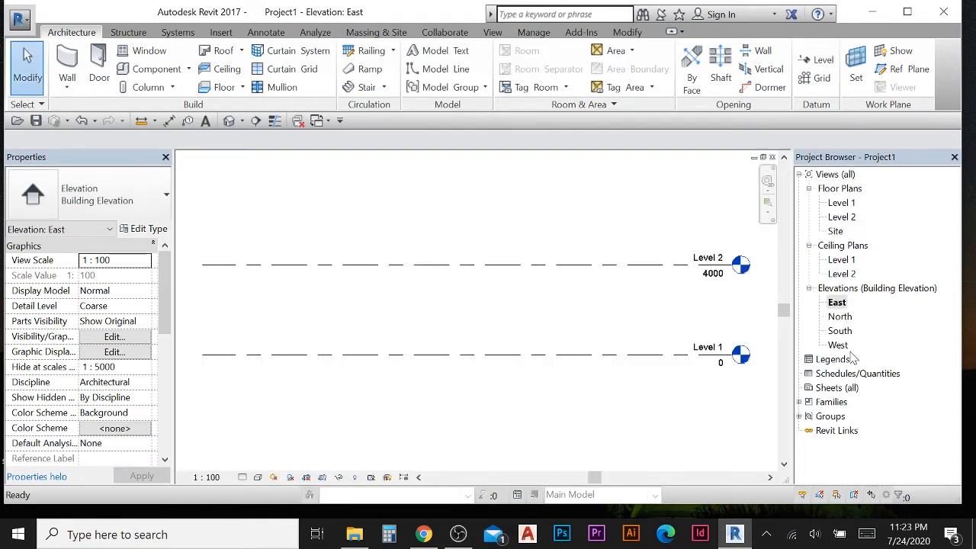
{"action": "scroll", "coordinate": [464, 337], "scroll_direction": "down", "scroll_amount": 2}
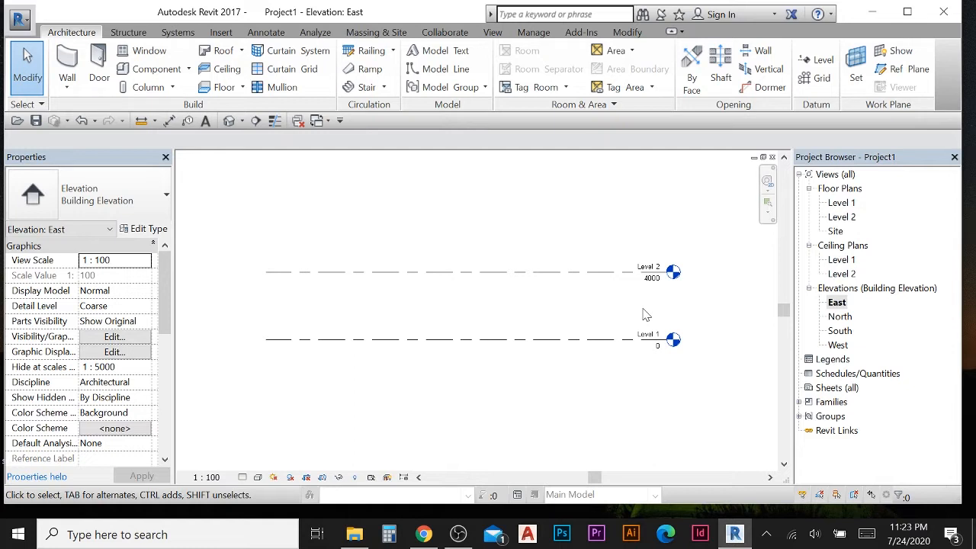
{"action": "left_click", "coordinate": [532, 282]}
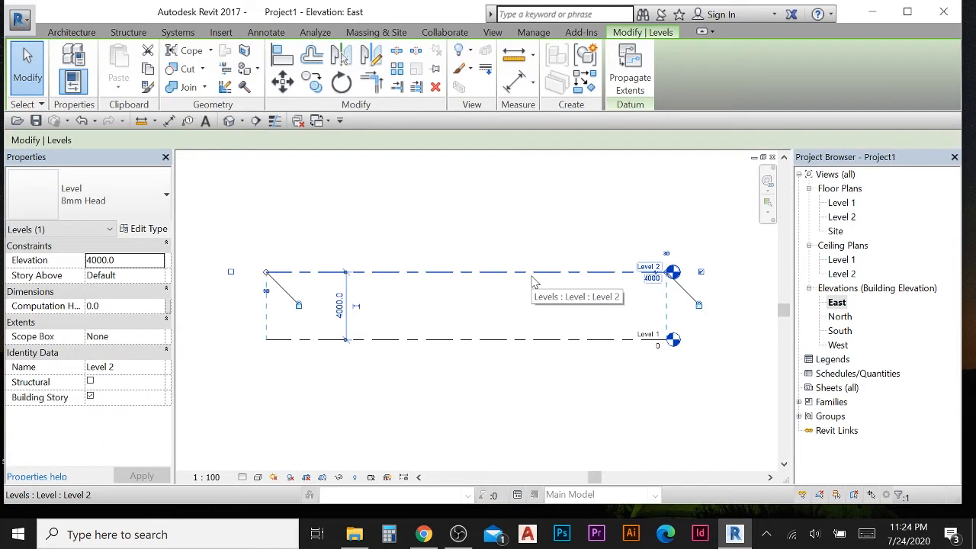
{"action": "left_click", "coordinate": [346, 305]}
{"action": "type", "text": "5000"}
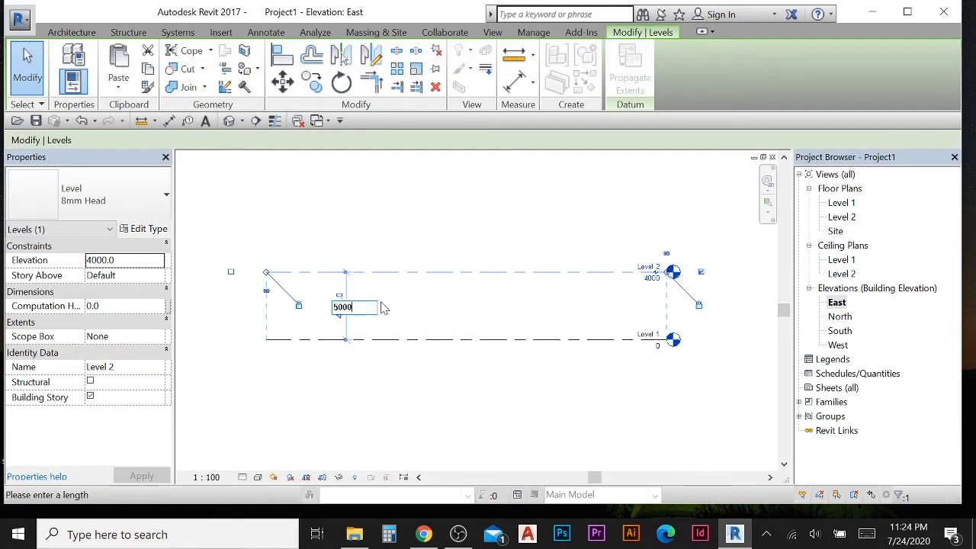
{"action": "key", "text": "Return"}
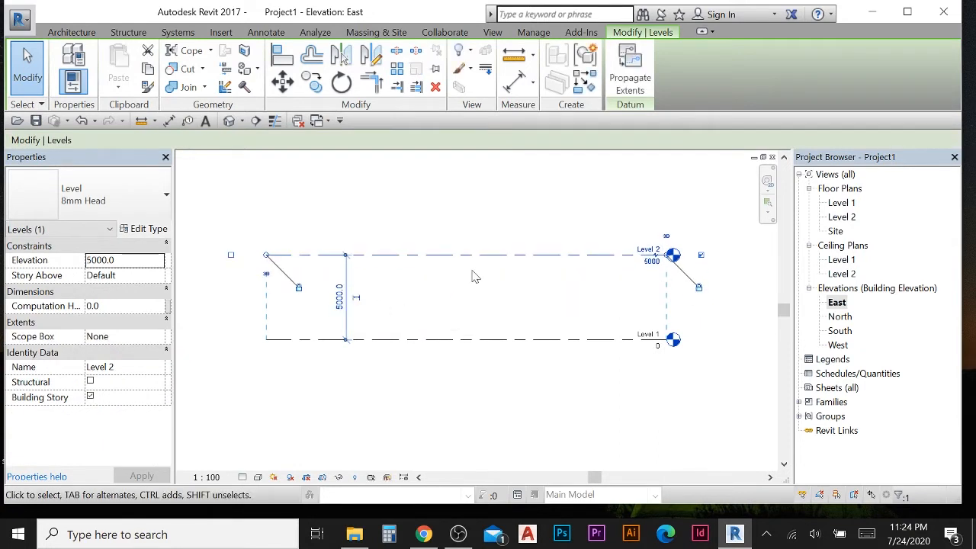
{"action": "left_click", "coordinate": [513, 223]}
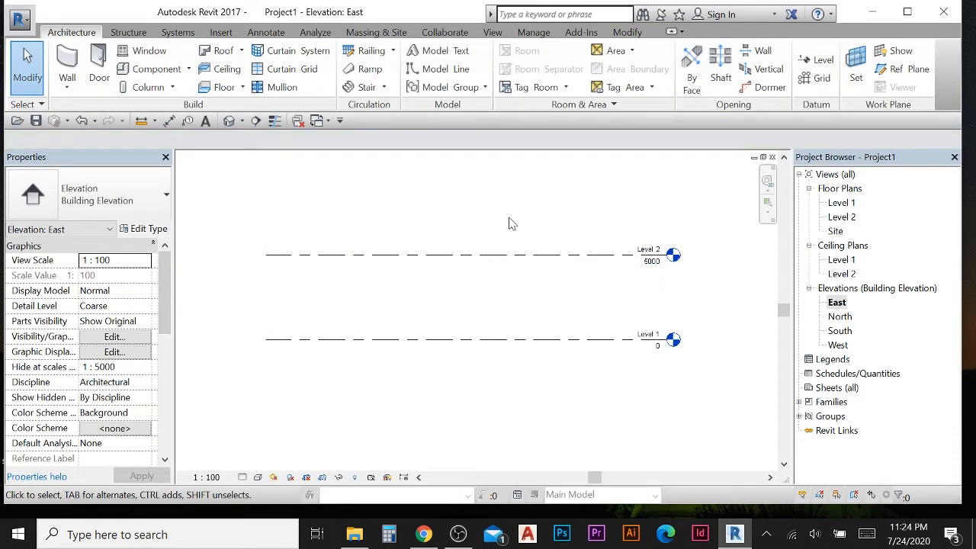
{"action": "scroll", "coordinate": [499, 238], "scroll_direction": "down", "scroll_amount": 1}
{"action": "mouse_move", "coordinate": [508, 253]}
{"action": "middle_mouse_down"}
{"action": "mouse_move", "coordinate": [474, 336]}
{"action": "mouse_move", "coordinate": [509, 257]}
{"action": "middle_mouse_up"}
{"action": "scroll", "coordinate": [470, 322], "scroll_direction": "up", "scroll_amount": 1}
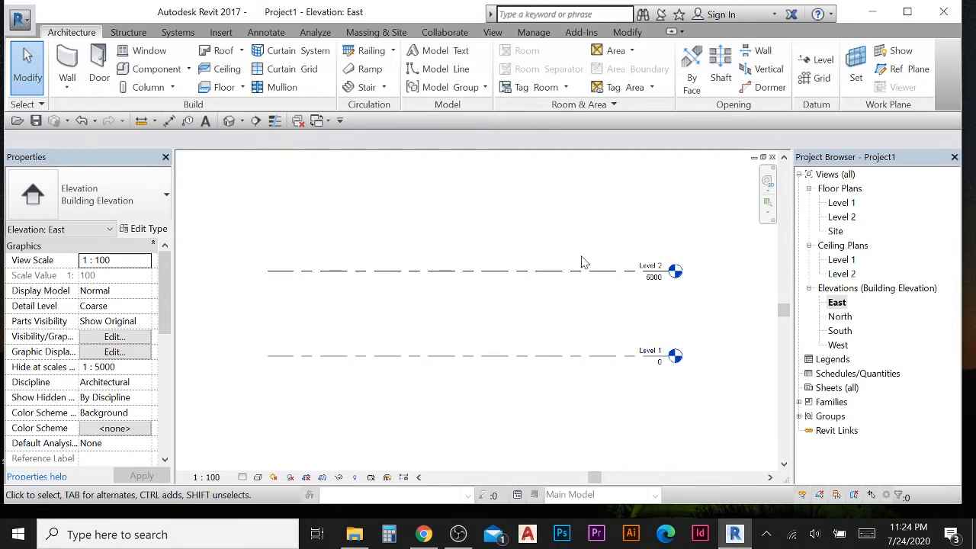
{"action": "left_click", "coordinate": [576, 284]}
- Start the Level tool with Pick Lines, set the offset to 5000, and add a new level above Level 2 by picking its line
{"action": "left_click", "coordinate": [821, 61]}
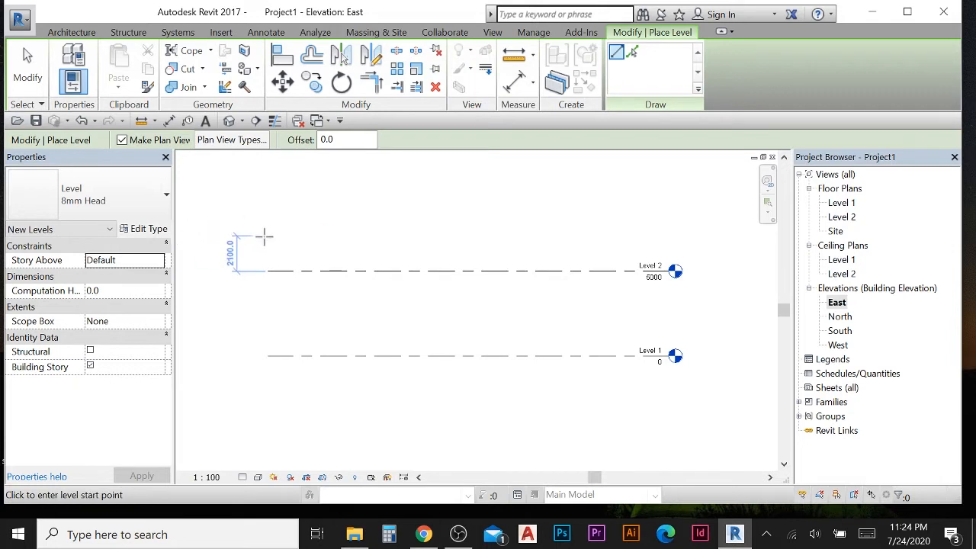
{"action": "left_click", "coordinate": [634, 54]}
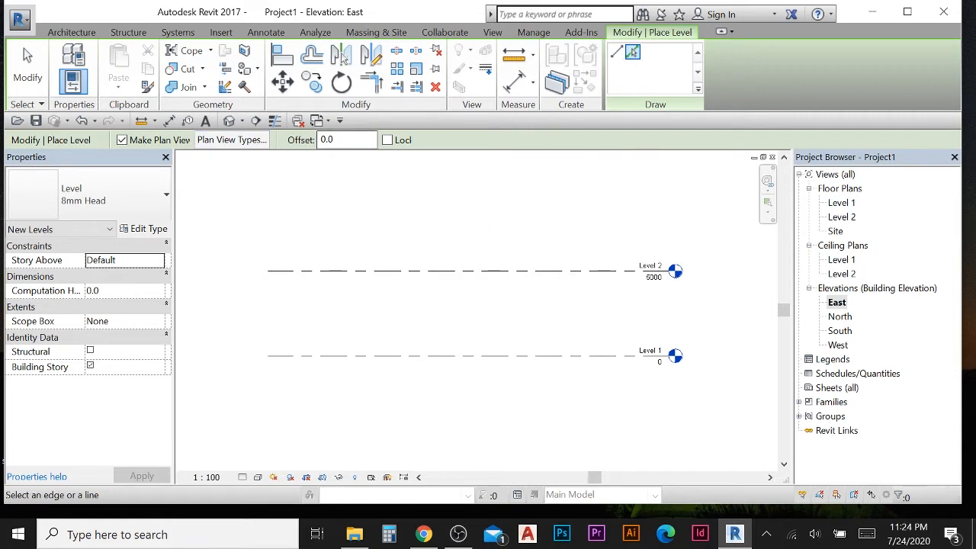
{"action": "middle_click_drag", "start_coordinate": [505, 241], "coordinate": [509, 296]}
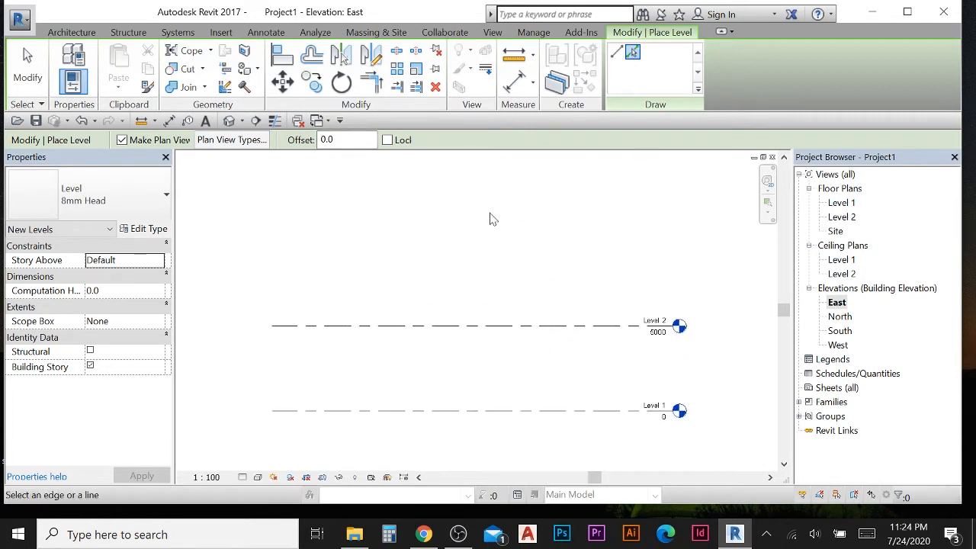
{"action": "double_click", "coordinate": [345, 140]}
{"action": "type", "text": "005.0"}
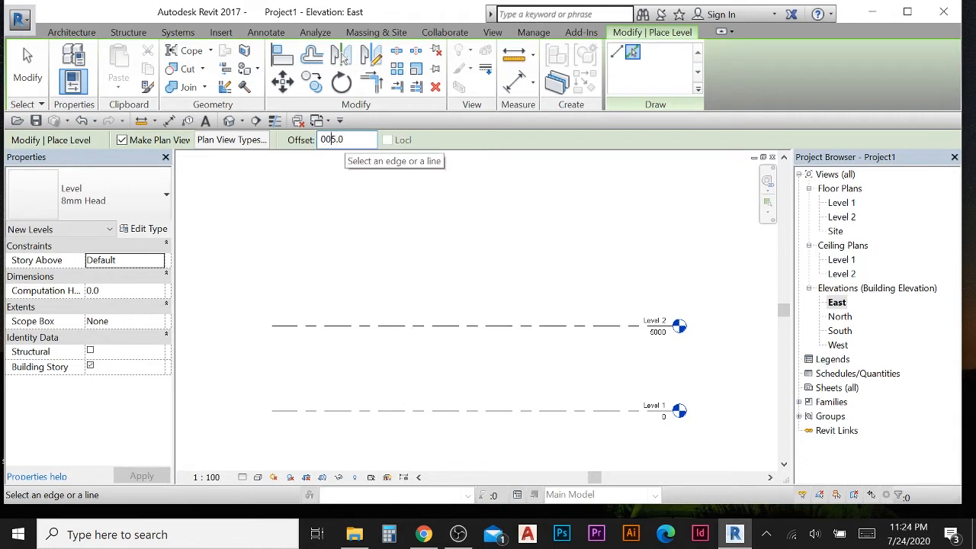
{"action": "key", "text": "BackSpace"}
{"action": "key", "text": "BackSpace"}
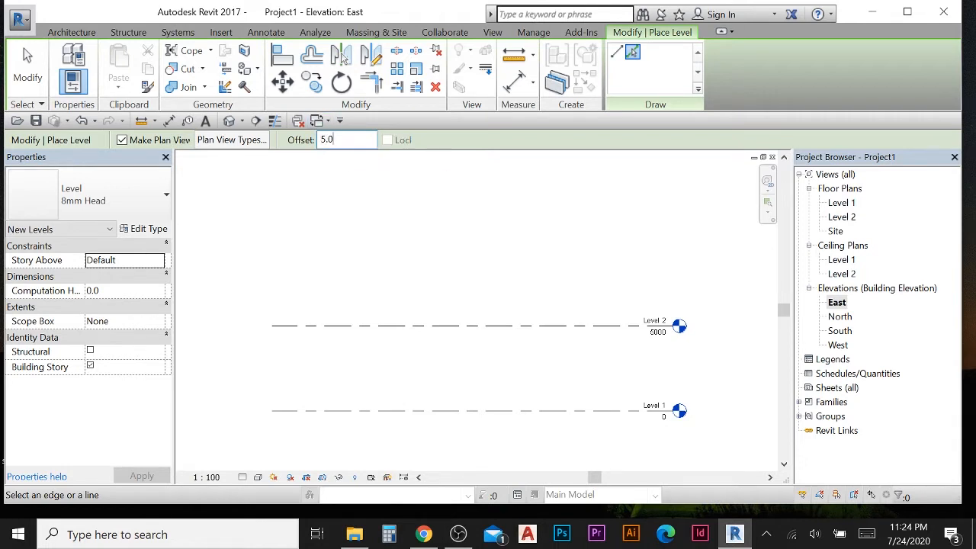
{"action": "key", "text": "BackSpace"}
{"action": "key", "text": "BackSpace"}
{"action": "key", "text": "BackSpace"}
{"action": "type", "text": "5000"}
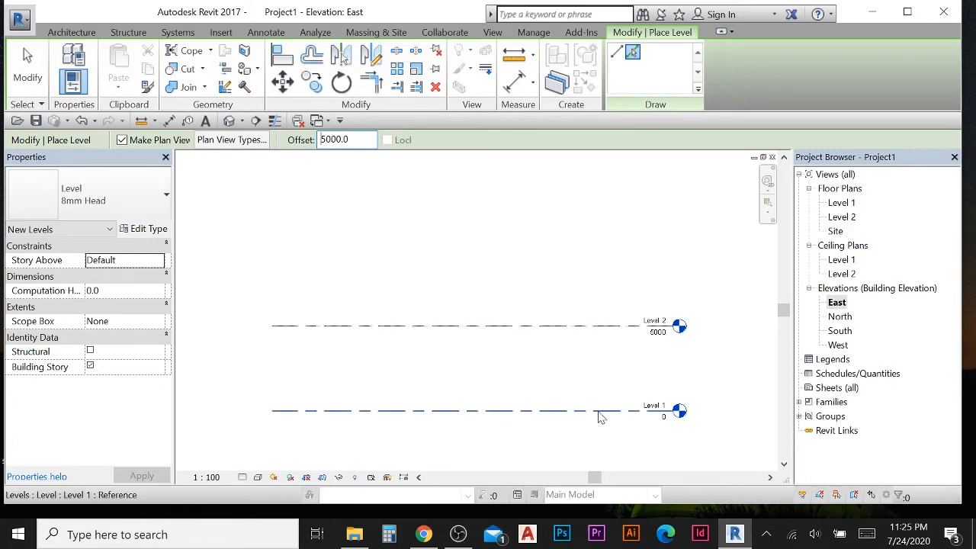
{"action": "left_click", "coordinate": [503, 329]}
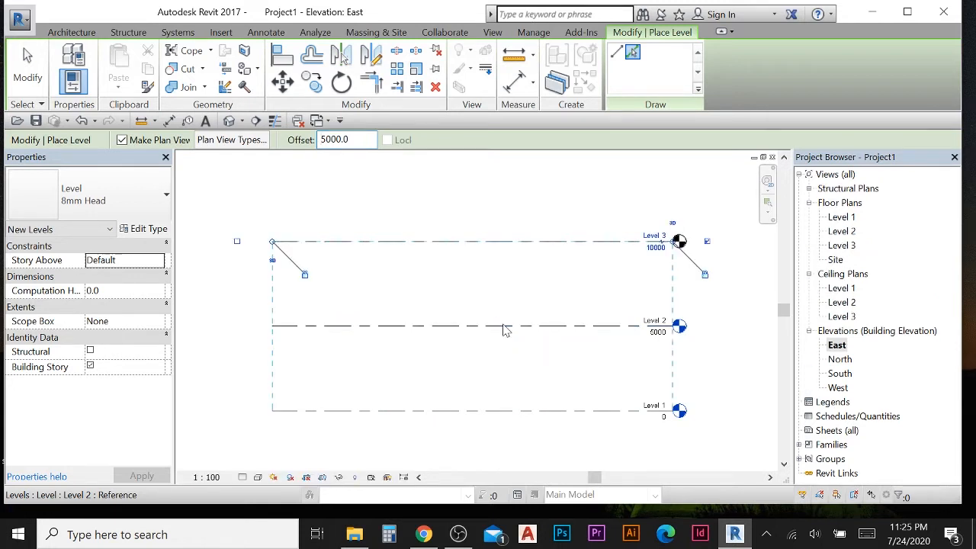
- Add another level 5000 above Level 3 by picking Level 3's line, and exit the Level tool
{"action": "middle_click_drag", "start_coordinate": [567, 290], "coordinate": [566, 369]}
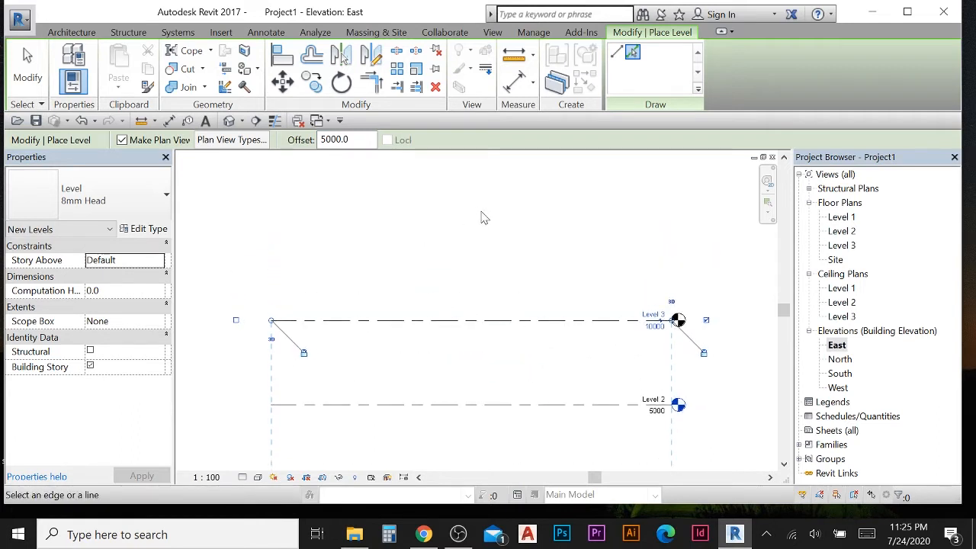
{"action": "left_click", "coordinate": [513, 319]}
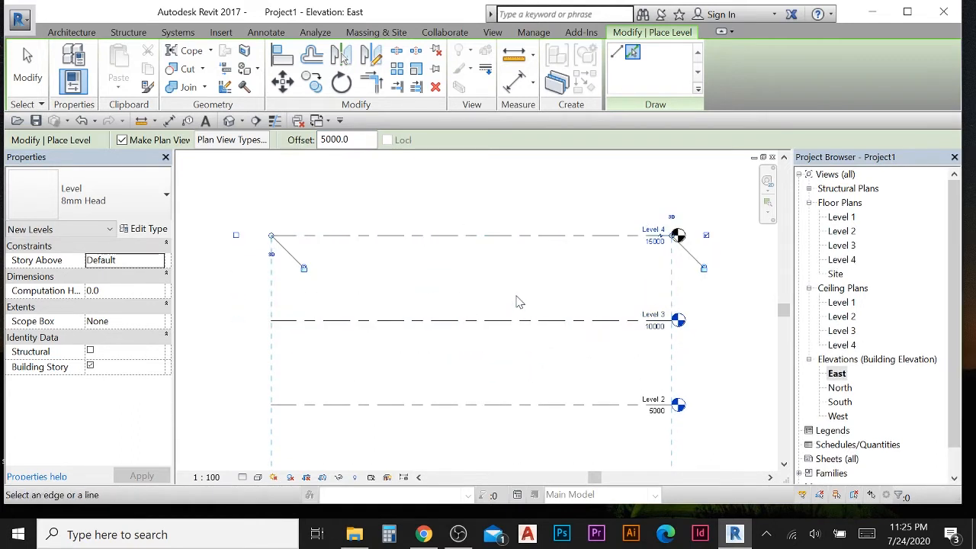
{"action": "scroll", "coordinate": [516, 300], "scroll_direction": "down", "scroll_amount": 1}
{"action": "middle_click_drag", "start_coordinate": [516, 300], "coordinate": [519, 192]}
{"action": "scroll", "coordinate": [519, 195], "scroll_direction": "down", "scroll_amount": 1}
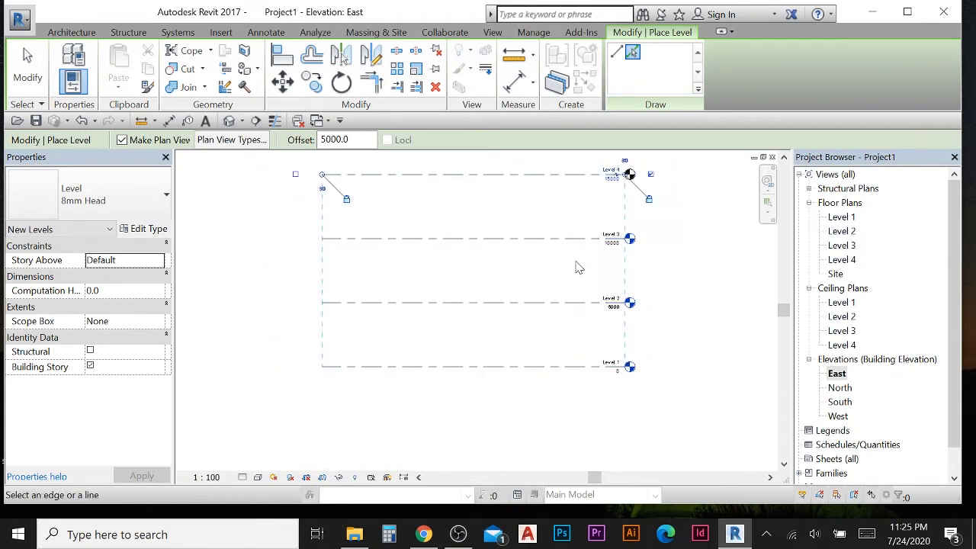
{"action": "middle_click_drag", "start_coordinate": [581, 238], "coordinate": [577, 284]}
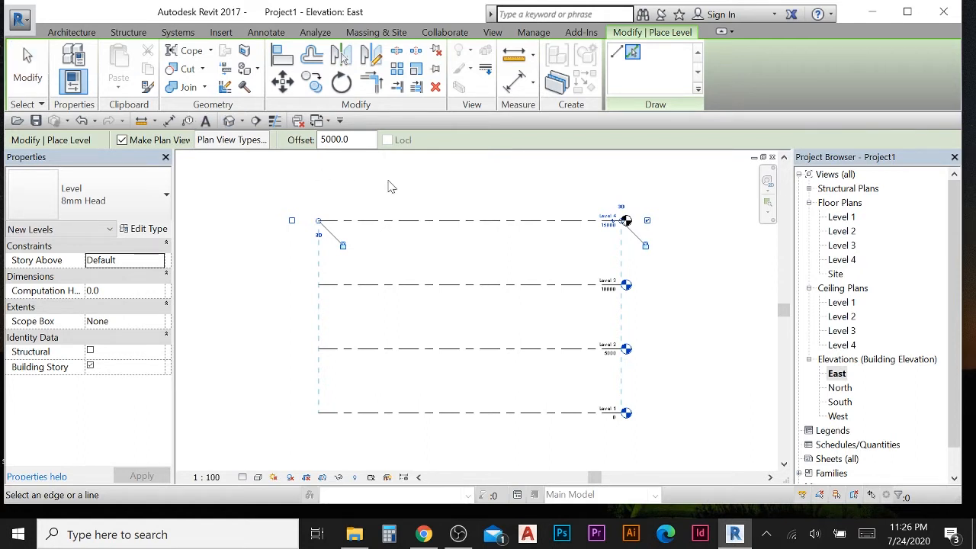
{"action": "key", "text": "Escape"}
{"action": "key", "text": "Escape"}
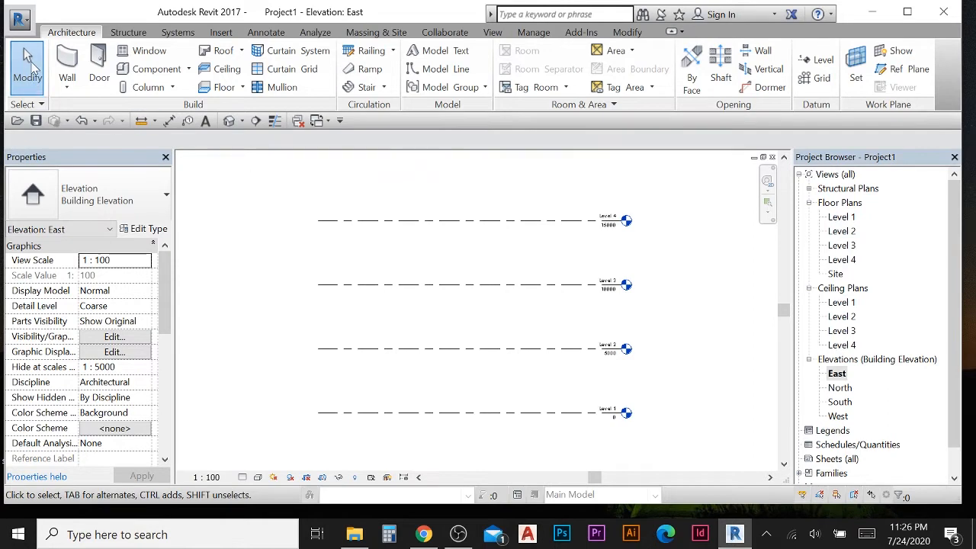
- Select the levels to check their spacing and inspect the Level 1 name label
{"action": "left_click", "coordinate": [461, 221]}
{"action": "left_click", "coordinate": [488, 285]}
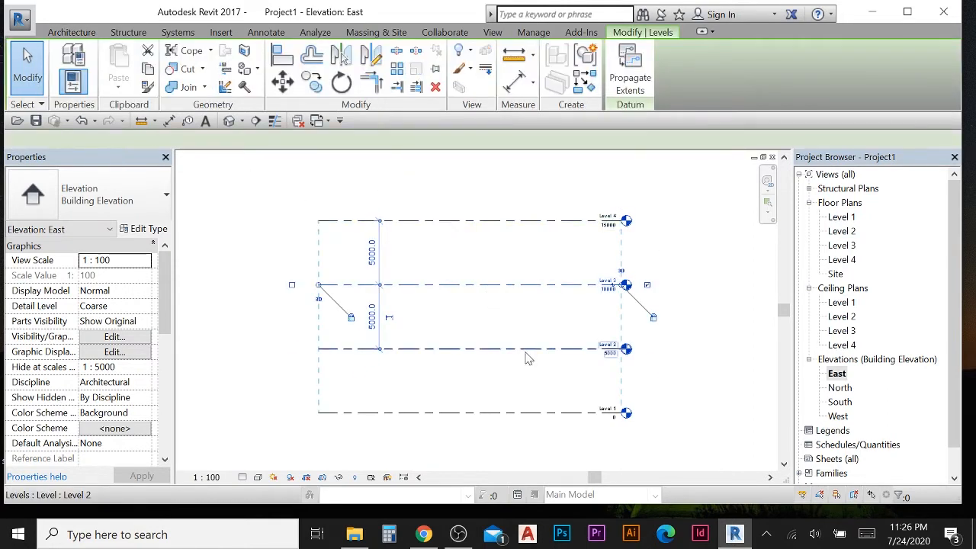
{"action": "left_click", "coordinate": [525, 349]}
{"action": "left_click", "coordinate": [518, 197]}
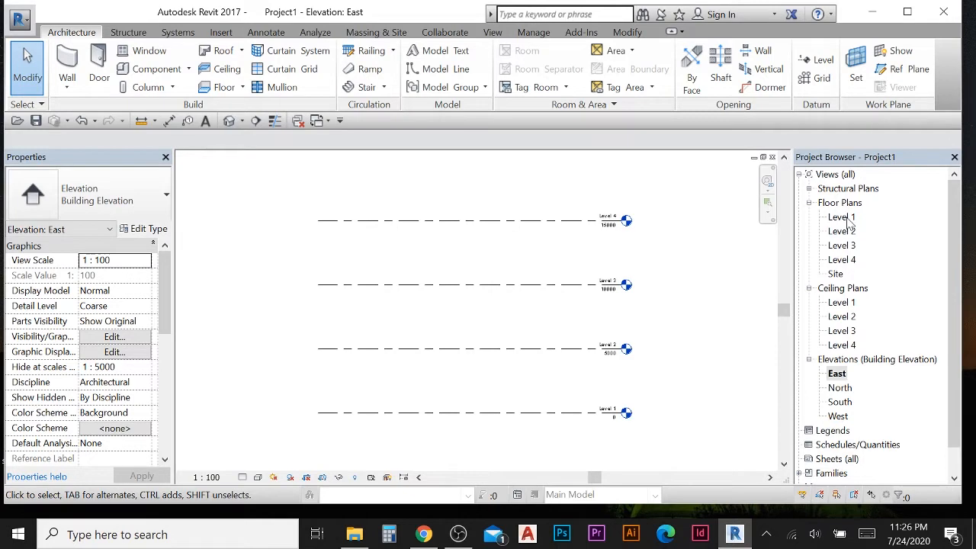
{"action": "scroll", "coordinate": [606, 409], "scroll_direction": "up", "scroll_amount": 3}
{"action": "scroll", "coordinate": [606, 409], "scroll_direction": "up", "scroll_amount": 2}
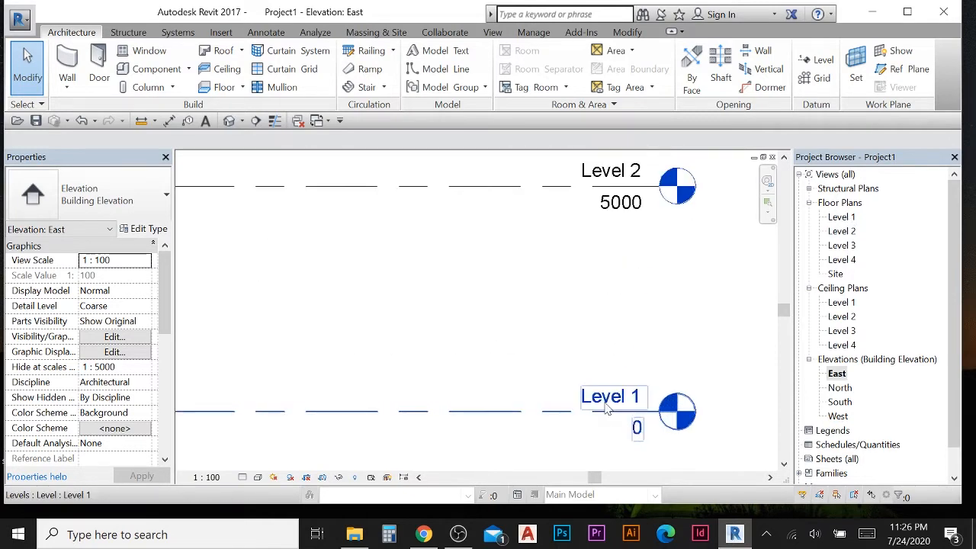
{"action": "left_click", "coordinate": [581, 401]}
{"action": "left_click", "coordinate": [581, 401]}
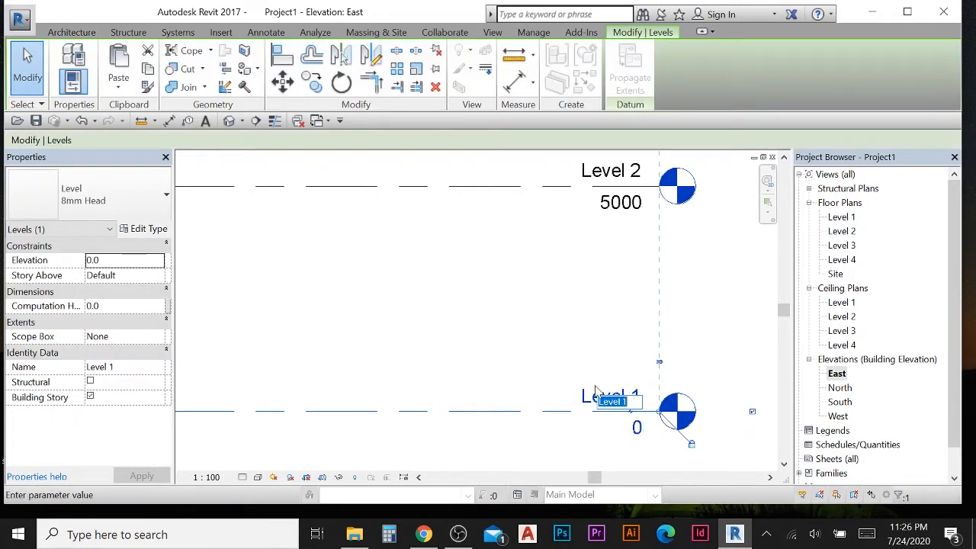
{"action": "left_click", "coordinate": [604, 308]}
{"action": "scroll", "coordinate": [684, 298], "scroll_direction": "down", "scroll_amount": 1}
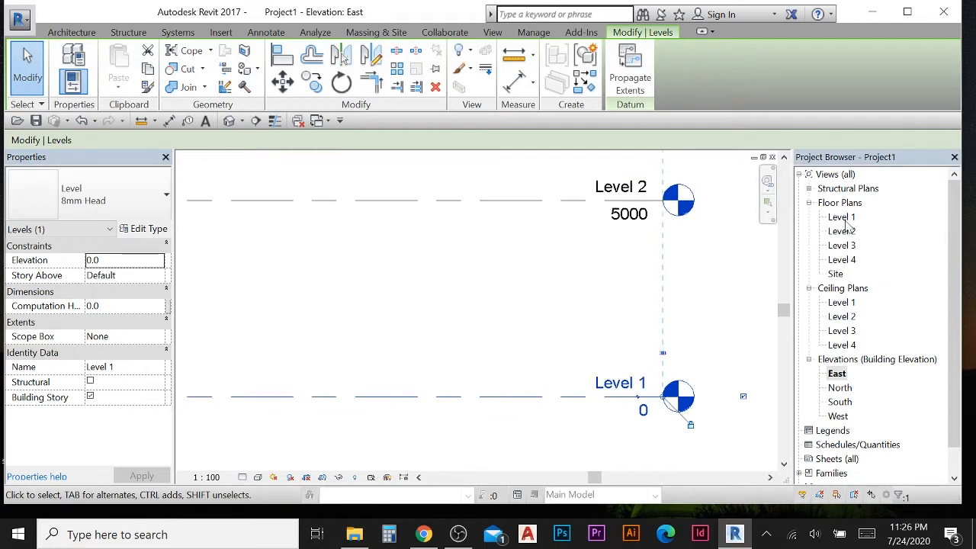
- Rename the Level 1 floor plan to GF, also renaming the corresponding level and views
{"action": "right_click", "coordinate": [844, 218]}
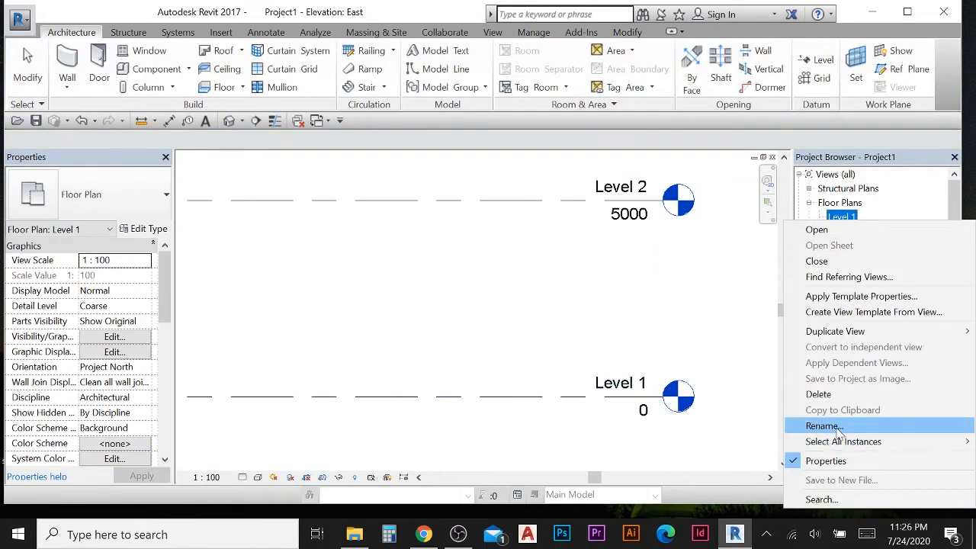
{"action": "left_click", "coordinate": [838, 428]}
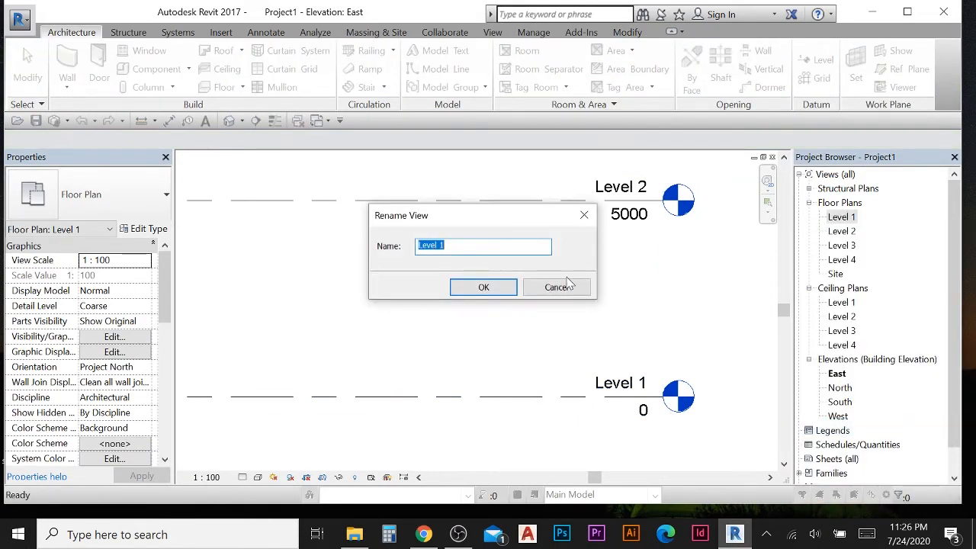
{"action": "key", "text": "BackSpace"}
{"action": "type", "text": "GF"}
{"action": "left_click", "coordinate": [483, 287]}
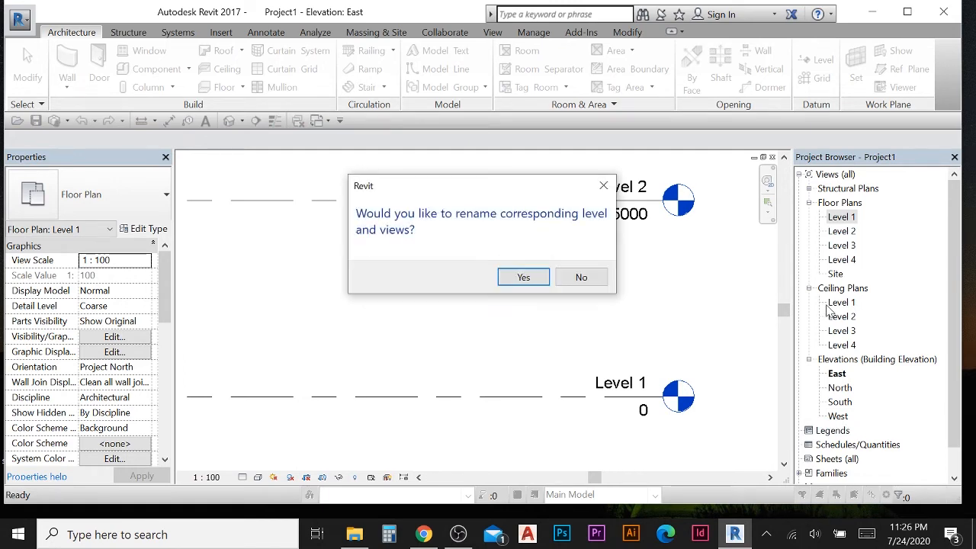
{"action": "left_click", "coordinate": [526, 278]}
- Rename the Level 2 floor plan to 1st Floor, also renaming the corresponding level and views
{"action": "right_click", "coordinate": [842, 237]}
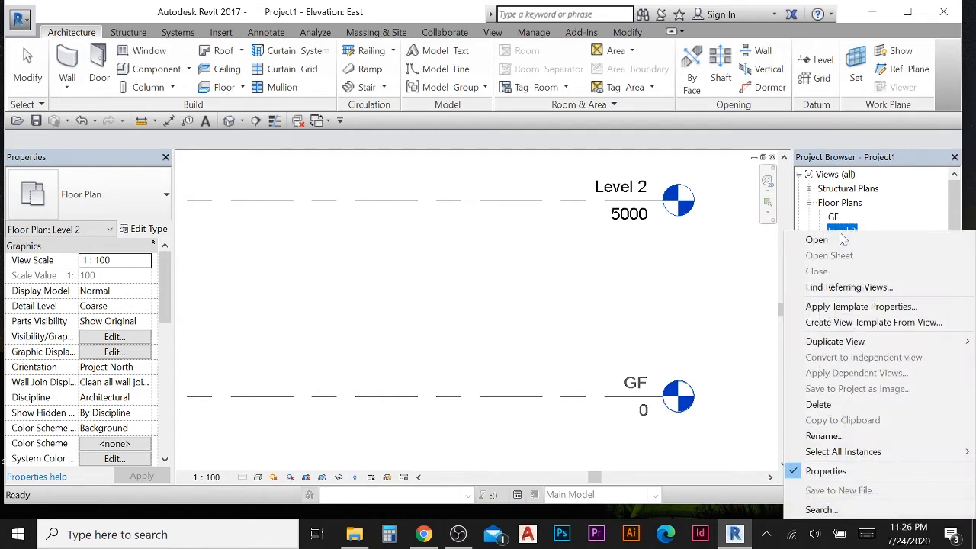
{"action": "left_click", "coordinate": [854, 432]}
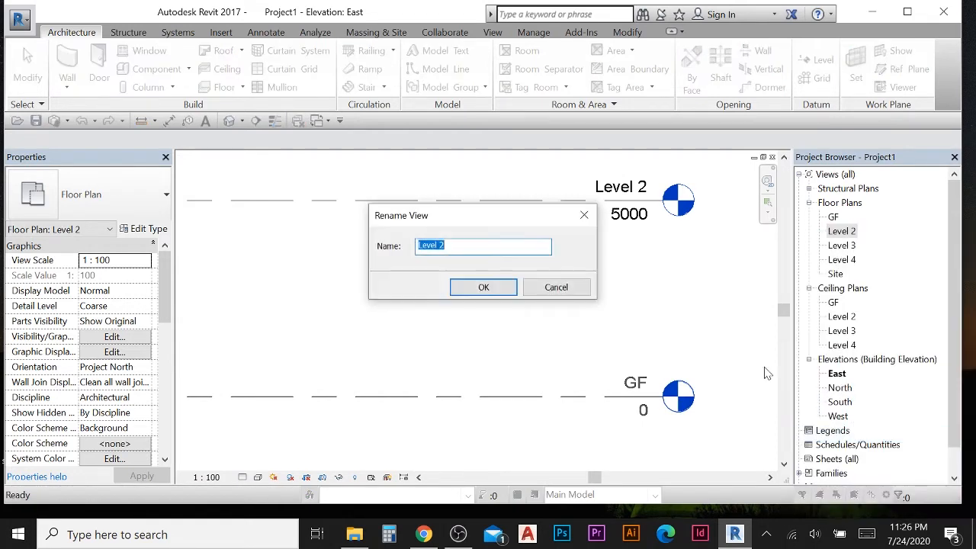
{"action": "type", "text": "1st Floor"}
{"action": "left_click", "coordinate": [480, 288]}
{"action": "left_click", "coordinate": [506, 279]}
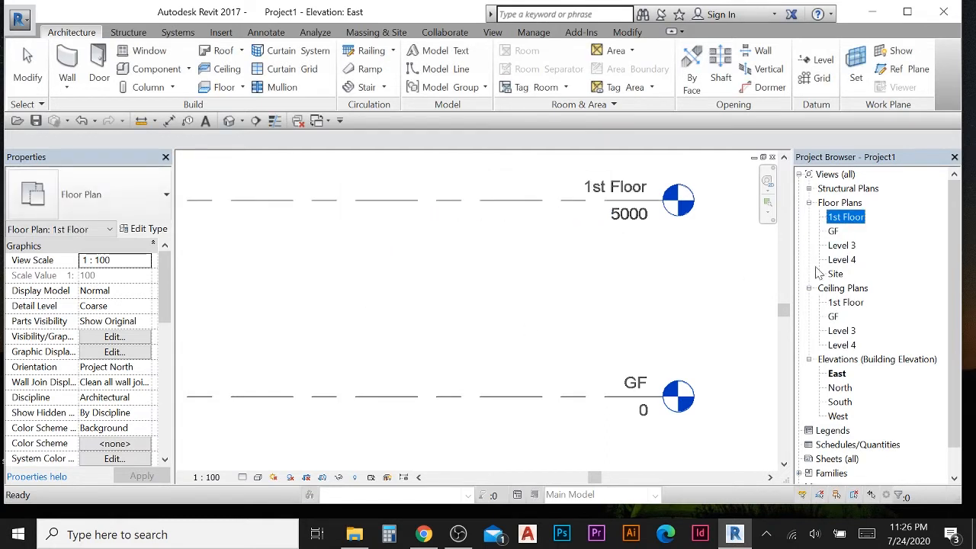
- Rename the GF floor plan to 1- GF, also renaming the corresponding level and views
{"action": "left_click", "coordinate": [832, 232]}
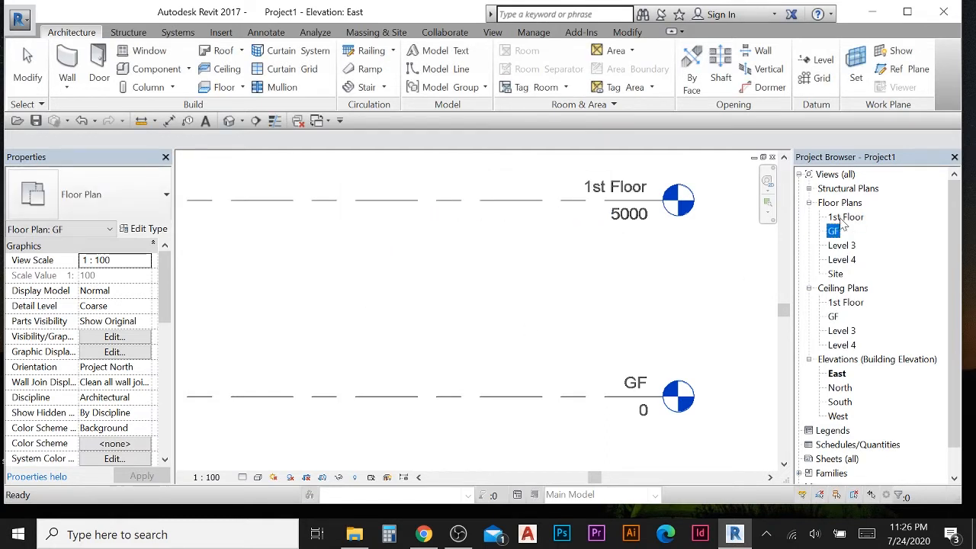
{"action": "scroll", "coordinate": [602, 324], "scroll_direction": "down", "scroll_amount": 1}
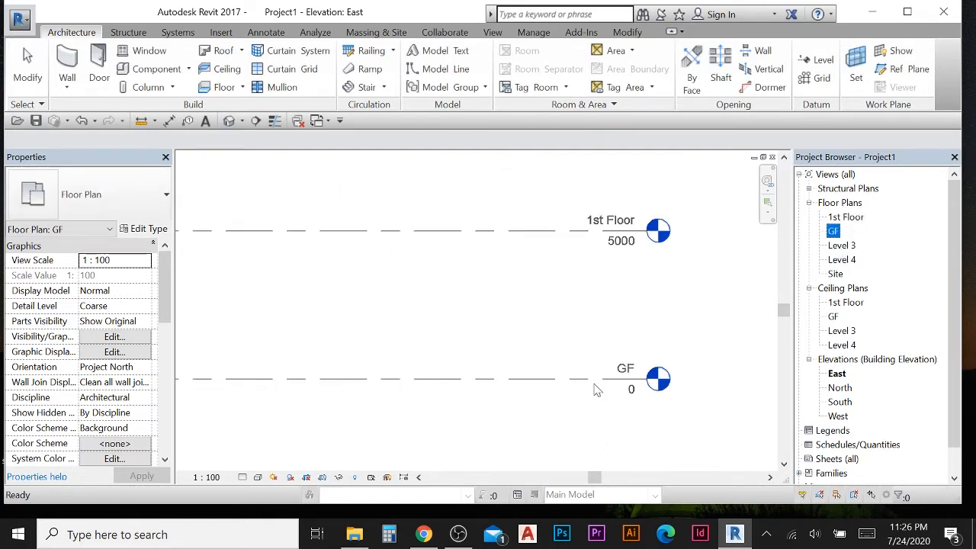
{"action": "left_click", "coordinate": [832, 231]}
{"action": "right_click", "coordinate": [835, 235]}
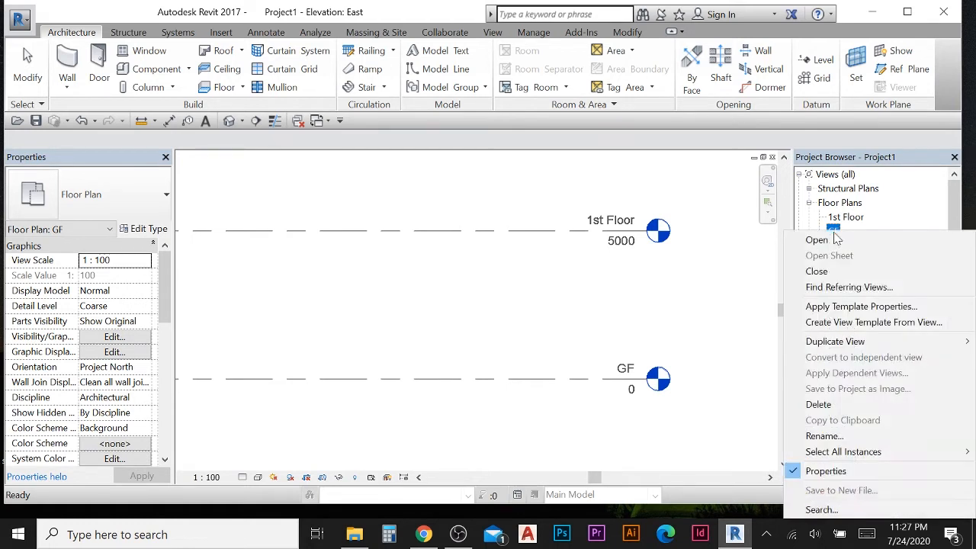
{"action": "left_click", "coordinate": [819, 434]}
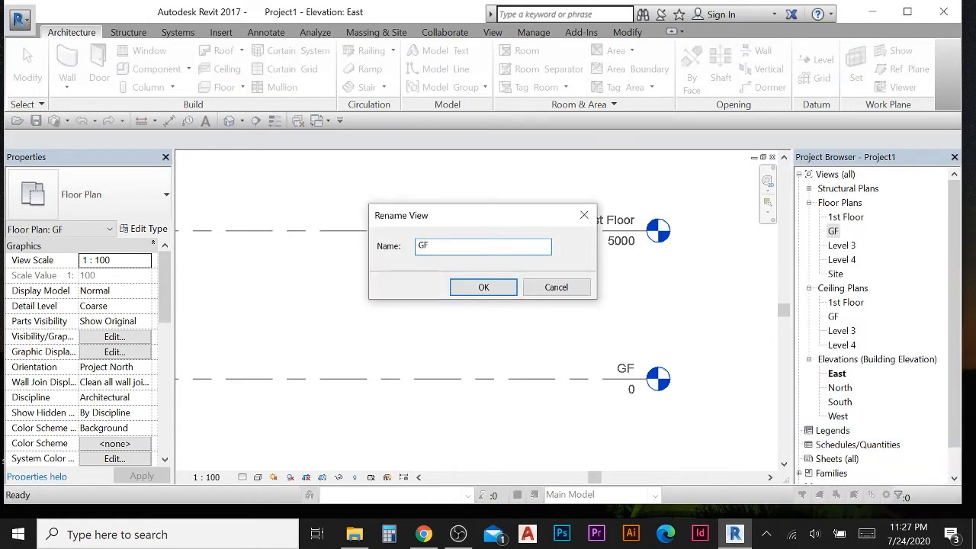
{"action": "type", "text": "1-"}
{"action": "left_click", "coordinate": [496, 290]}
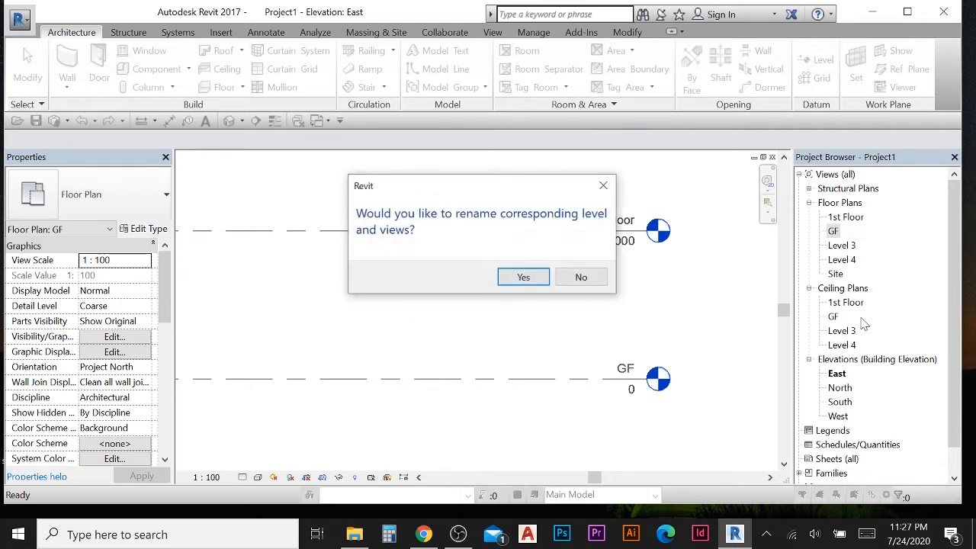
{"action": "left_click", "coordinate": [463, 277]}
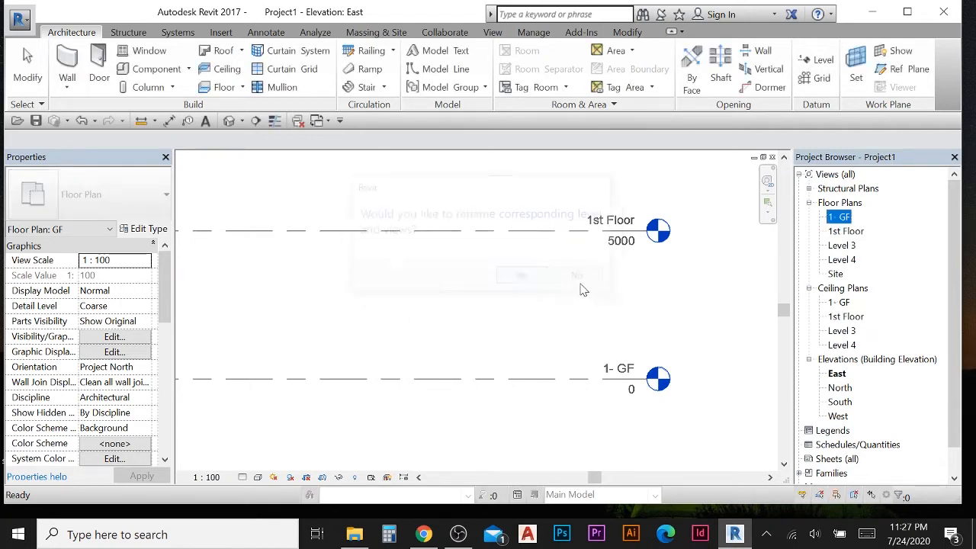
- Rename the Level 3 floor plan to 2bd Floor, also renaming the corresponding level and views
{"action": "left_click", "coordinate": [849, 233]}
{"action": "right_click", "coordinate": [845, 251]}
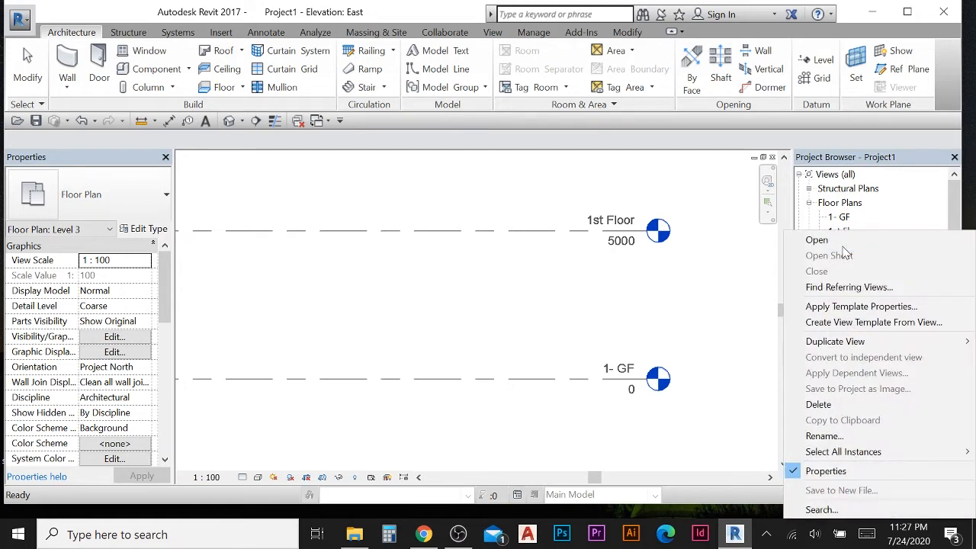
{"action": "left_click", "coordinate": [800, 437]}
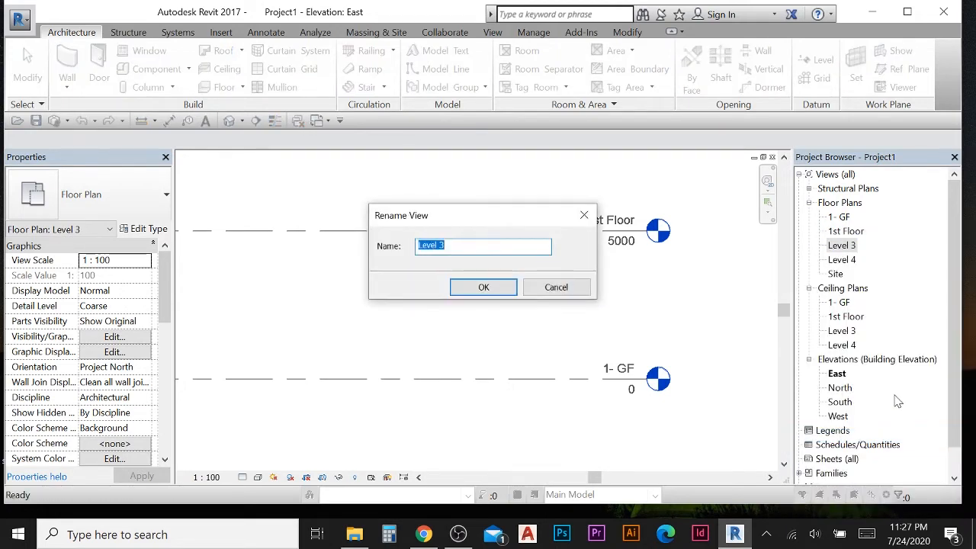
{"action": "type", "text": "2bd Floor"}
{"action": "left_click", "coordinate": [492, 286]}
{"action": "left_click", "coordinate": [524, 279]}
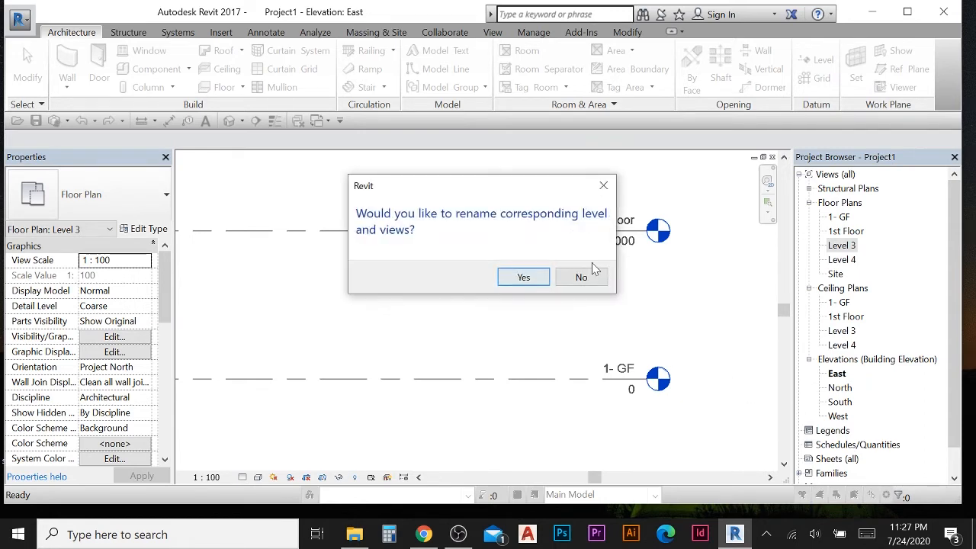
- Rename the 2bd Floor plan to 2nd Floor, also renaming the corresponding level and views
{"action": "right_click", "coordinate": [846, 252]}
{"action": "left_click", "coordinate": [819, 433]}
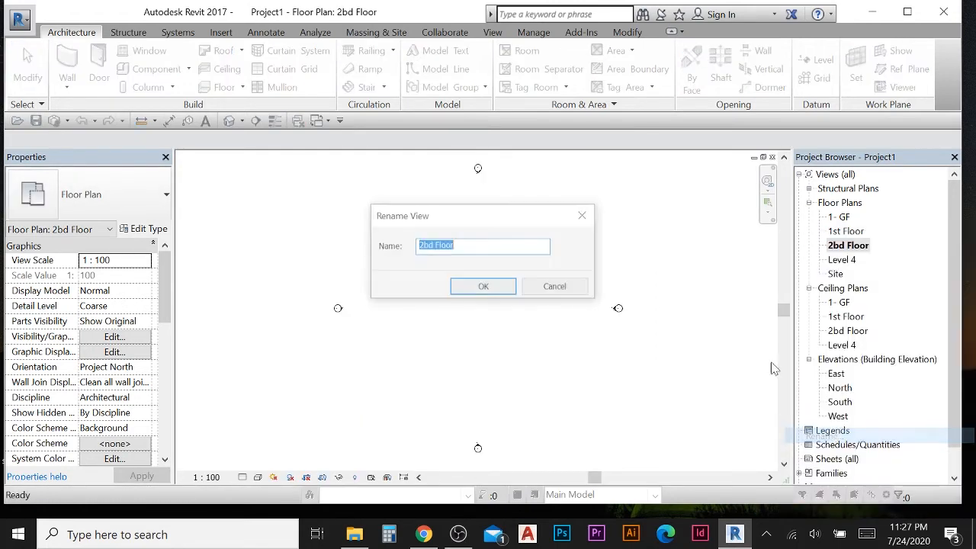
{"action": "left_click", "coordinate": [424, 244]}
{"action": "key", "text": "BackSpace"}
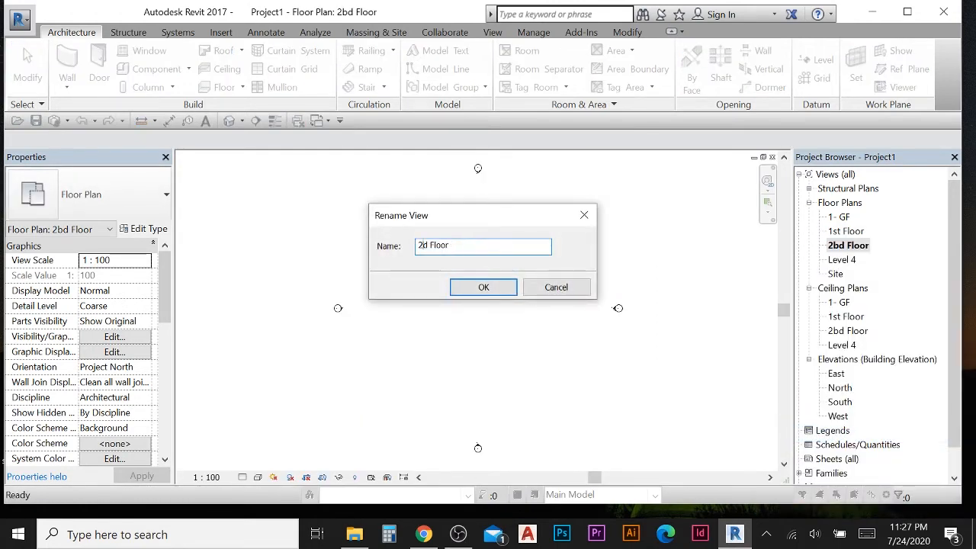
{"action": "type", "text": "n"}
{"action": "left_click", "coordinate": [481, 287]}
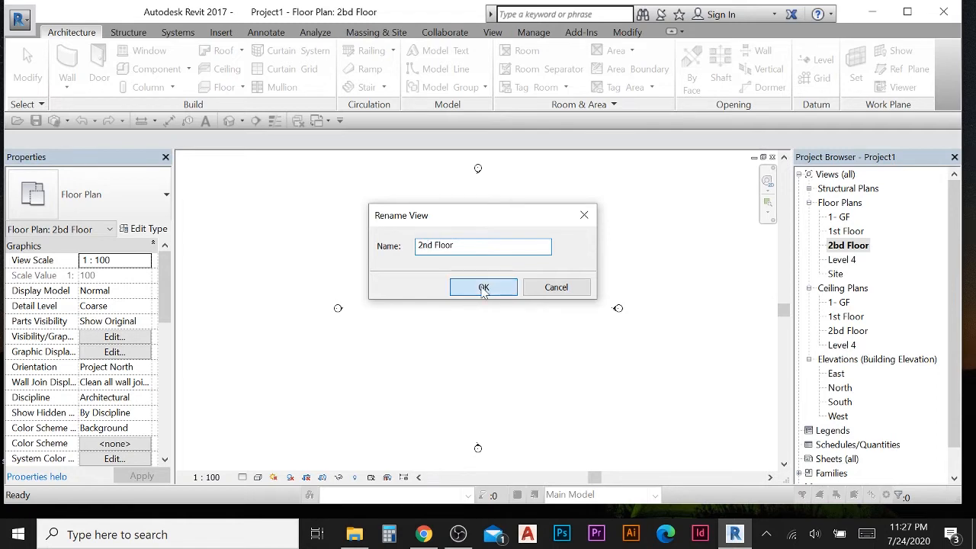
{"action": "left_click", "coordinate": [524, 279]}
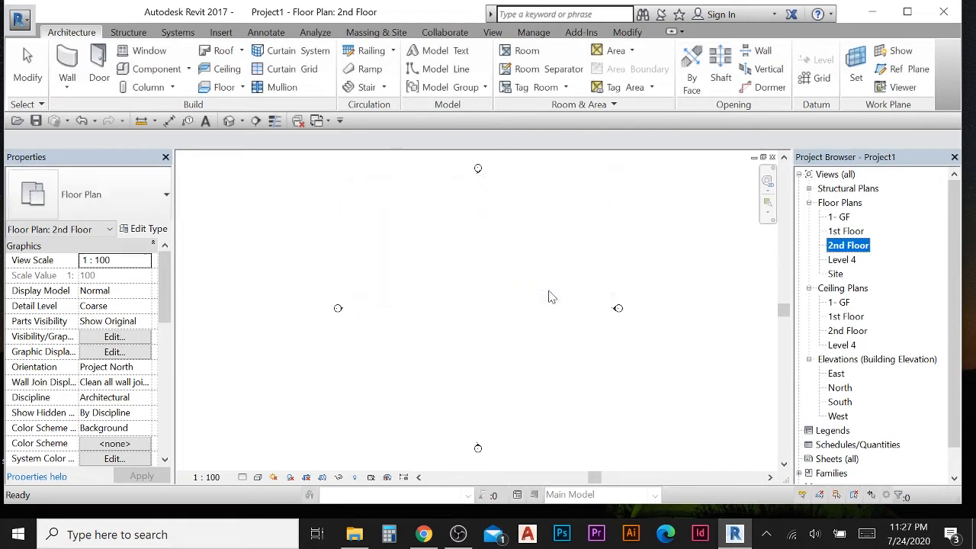
- Rename the Level 4 floor plan to Roof, also renaming the corresponding level and views
{"action": "left_click", "coordinate": [846, 262]}
{"action": "right_click", "coordinate": [846, 260]}
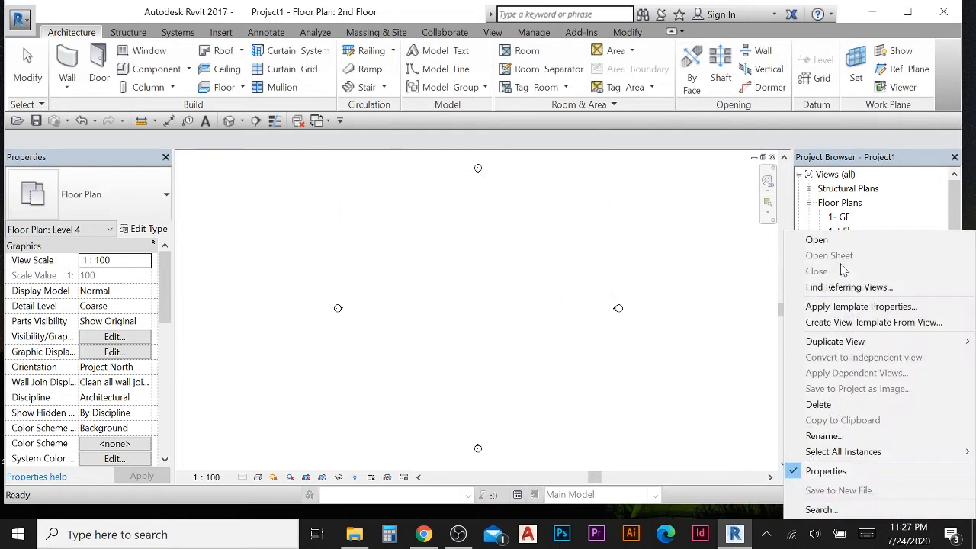
{"action": "left_click", "coordinate": [857, 435]}
{"action": "type", "text": "Roof"}
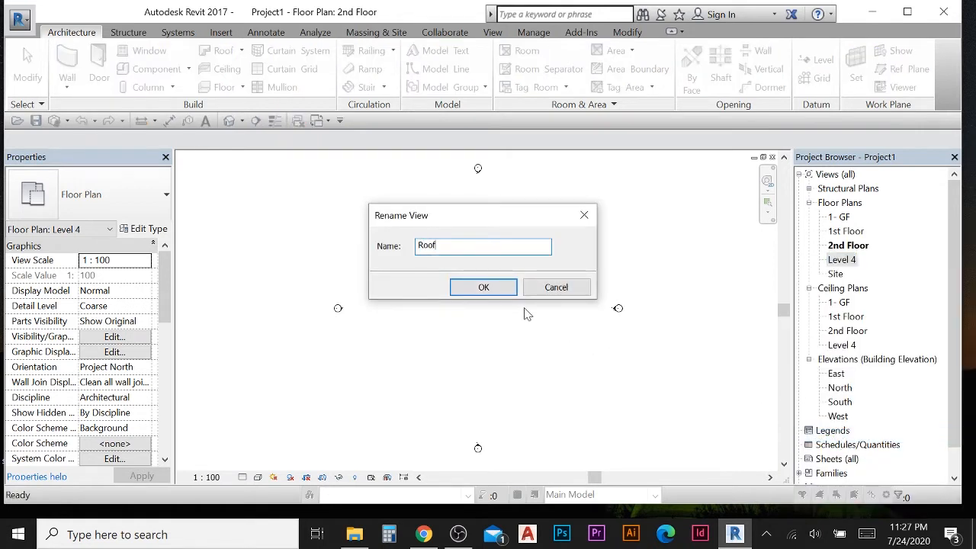
{"action": "left_click", "coordinate": [483, 288]}
{"action": "left_click", "coordinate": [523, 277]}
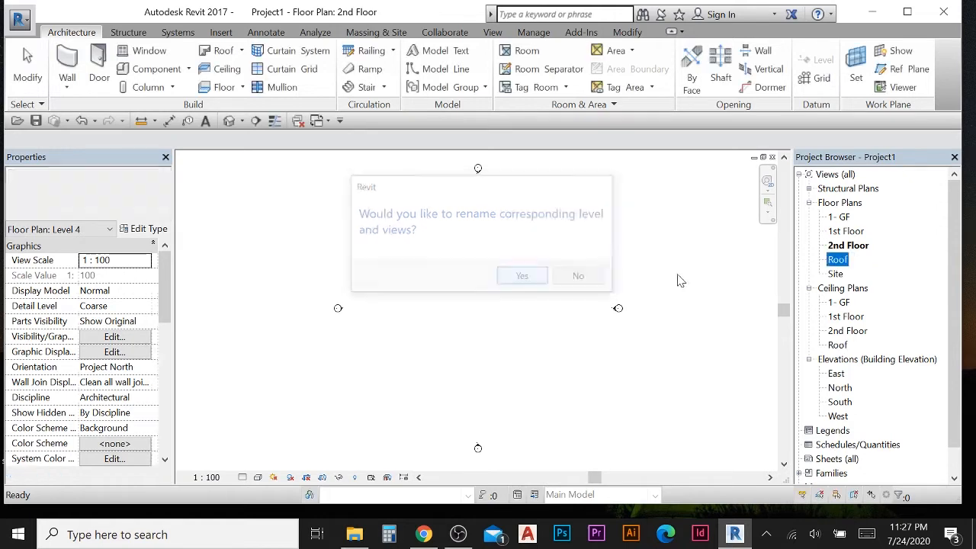
- Open the renamed floor plans in turn to check them
{"action": "left_click", "coordinate": [840, 217]}
{"action": "double_click", "coordinate": [840, 217]}
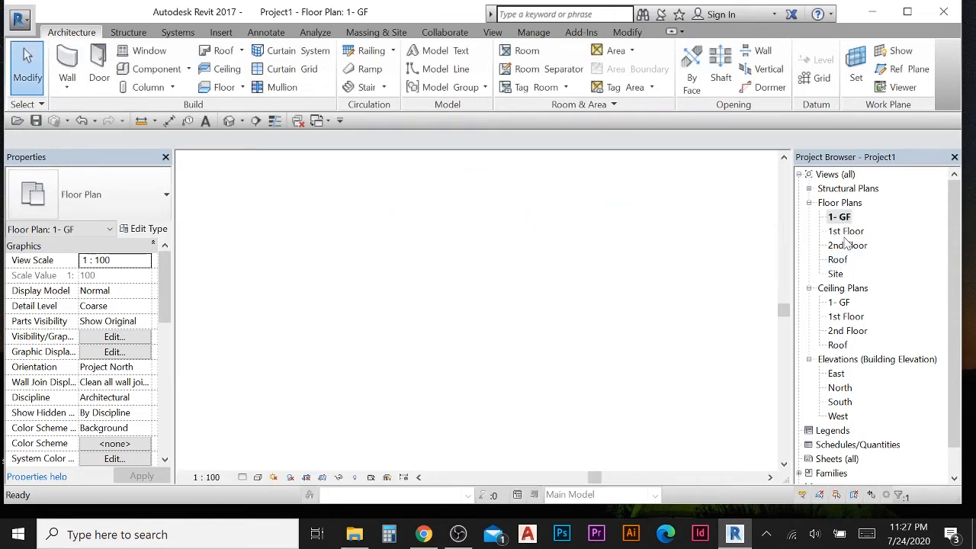
{"action": "double_click", "coordinate": [845, 231]}
{"action": "left_click", "coordinate": [847, 246]}
{"action": "double_click", "coordinate": [847, 245]}
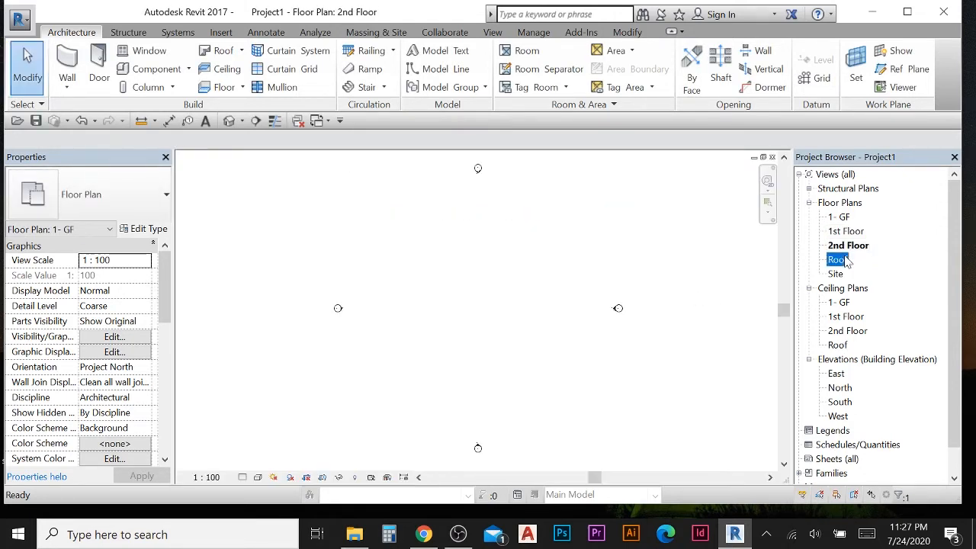
{"action": "double_click", "coordinate": [838, 217]}
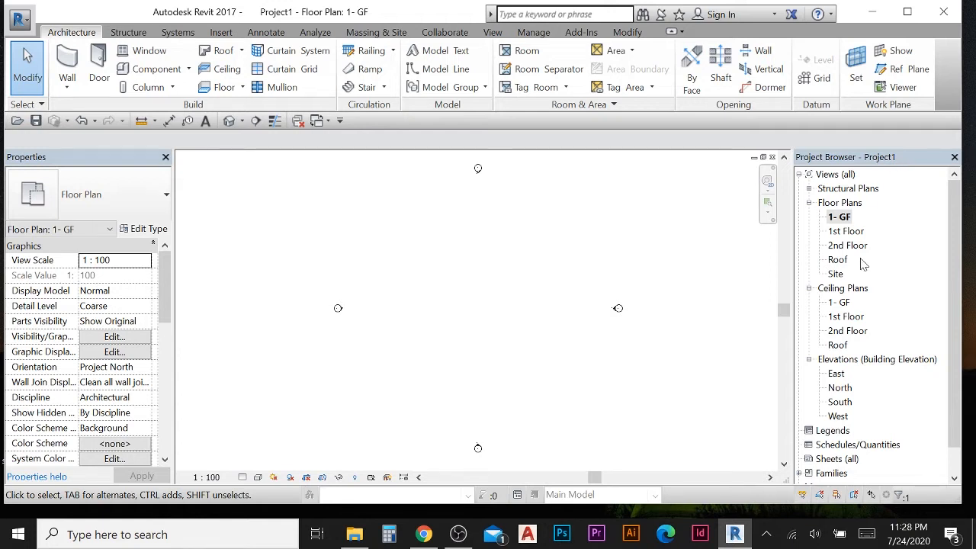
{"action": "double_click", "coordinate": [839, 217]}
{"action": "scroll", "coordinate": [571, 321], "scroll_direction": "down", "scroll_amount": 1}
{"action": "mouse_move", "coordinate": [578, 329]}
{"action": "middle_mouse_down"}
{"action": "mouse_move", "coordinate": [607, 311]}
{"action": "mouse_move", "coordinate": [575, 309]}
{"action": "middle_mouse_up"}
{"action": "double_click", "coordinate": [839, 221]}
{"action": "scroll", "coordinate": [597, 284], "scroll_direction": "up", "scroll_amount": 1}
{"action": "scroll", "coordinate": [815, 223], "scroll_direction": "down", "scroll_amount": 1}
{"action": "middle_click_drag", "start_coordinate": [519, 262], "coordinate": [514, 262]}
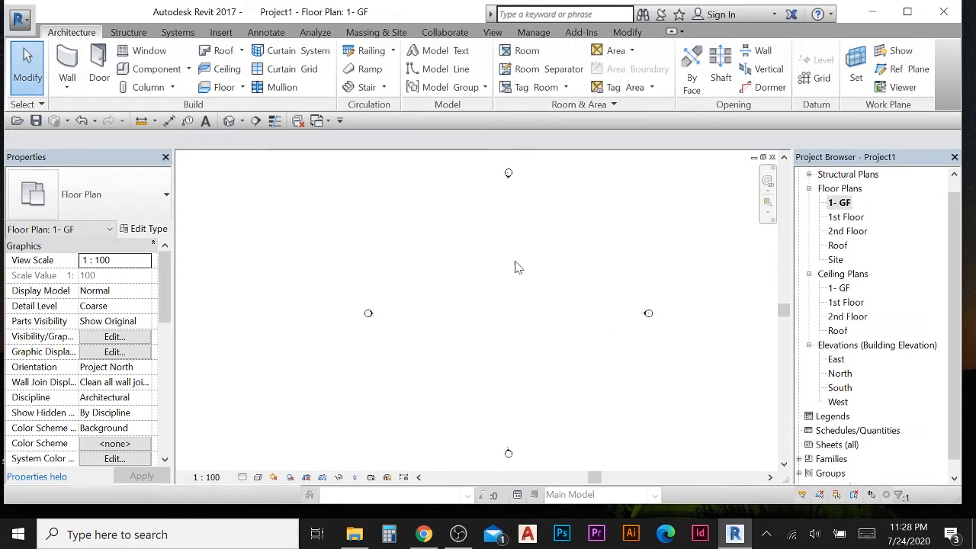
- Place architectural walls from 1- GF up to the Roof level as a closed rectangle about 24000 by 27000
{"action": "left_click", "coordinate": [68, 89]}
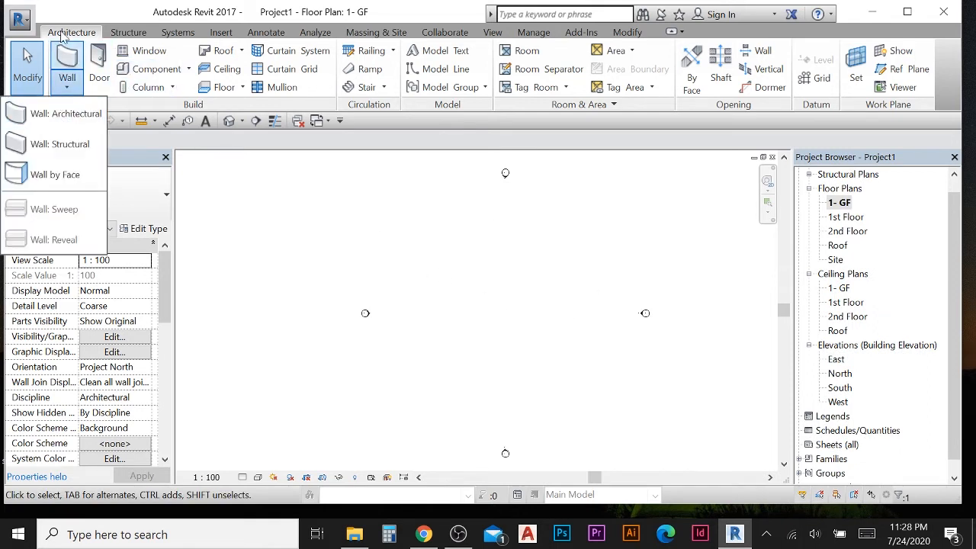
{"action": "left_click", "coordinate": [78, 114]}
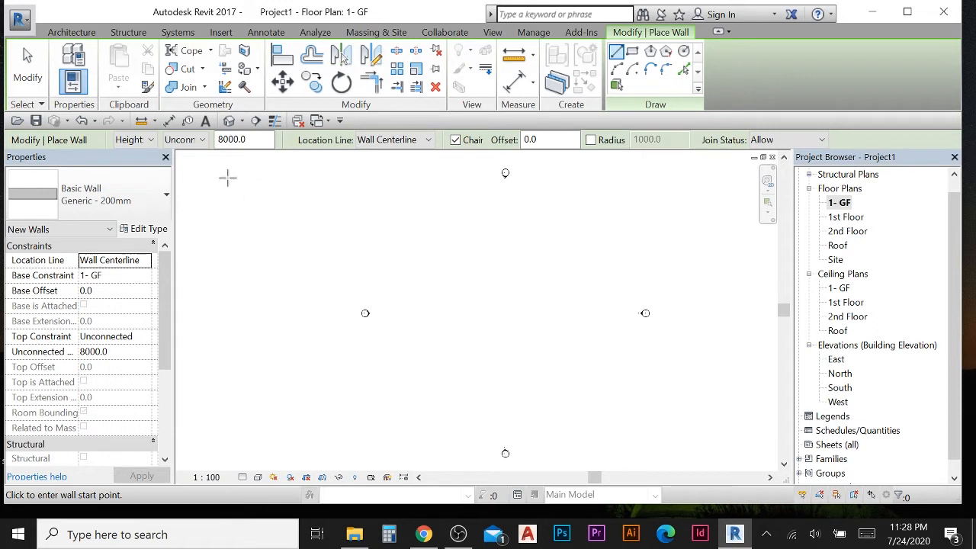
{"action": "left_click", "coordinate": [199, 140]}
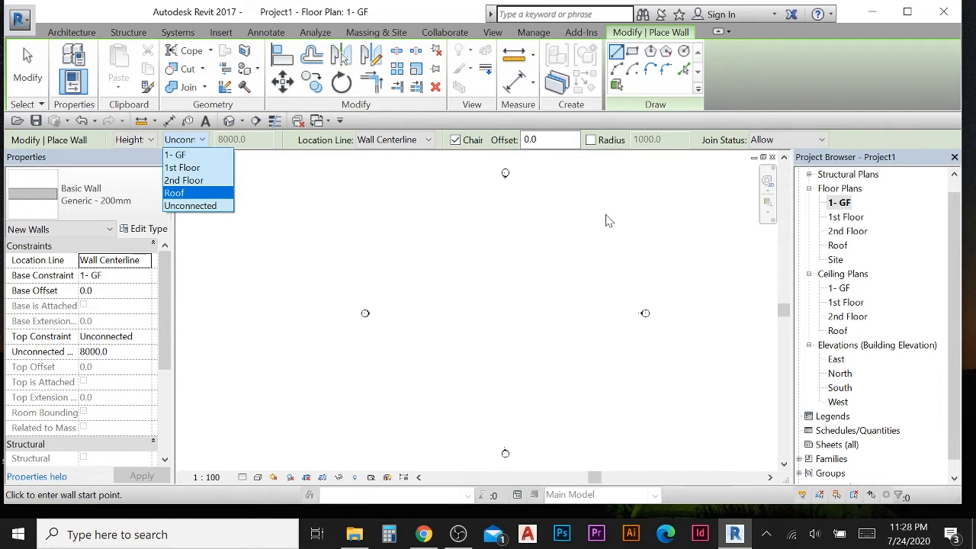
{"action": "left_click", "coordinate": [834, 83]}
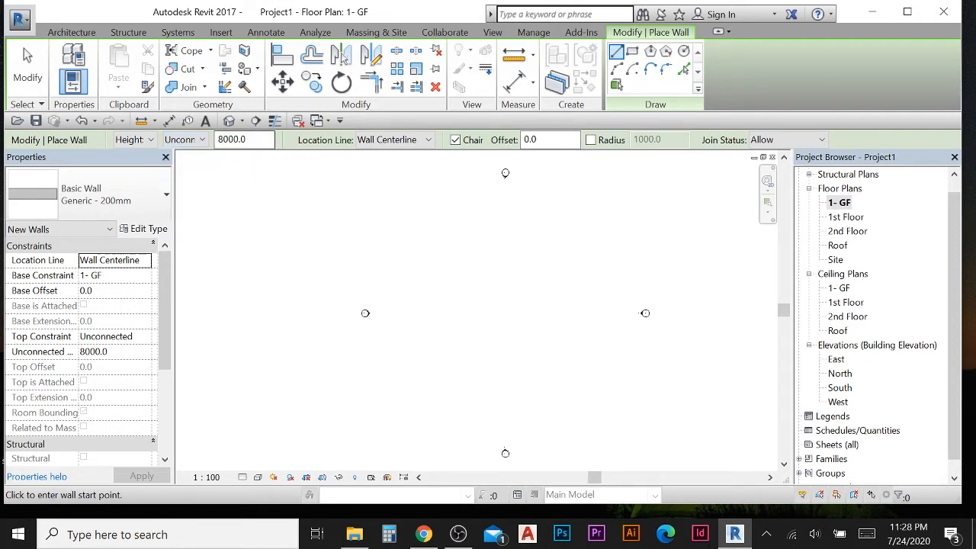
{"action": "left_click", "coordinate": [196, 142]}
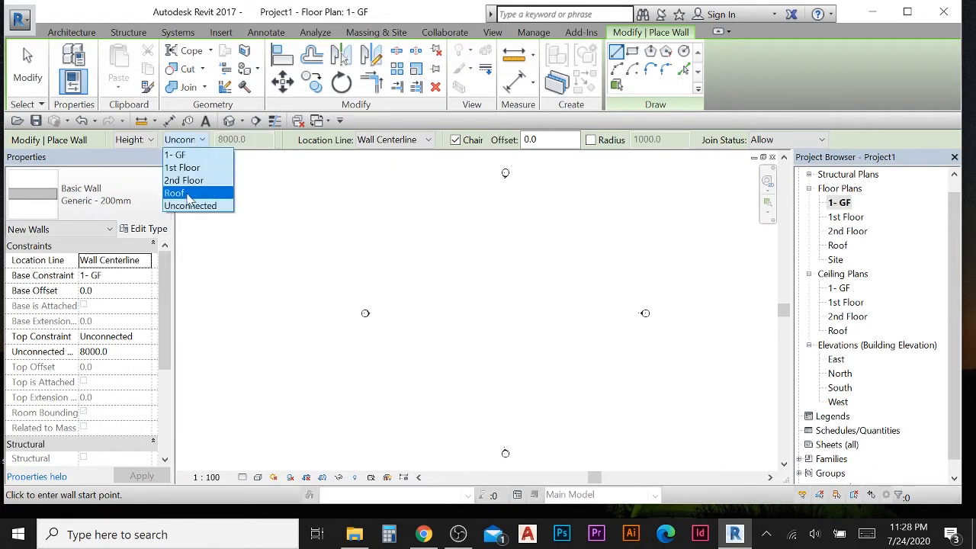
{"action": "left_click", "coordinate": [176, 193]}
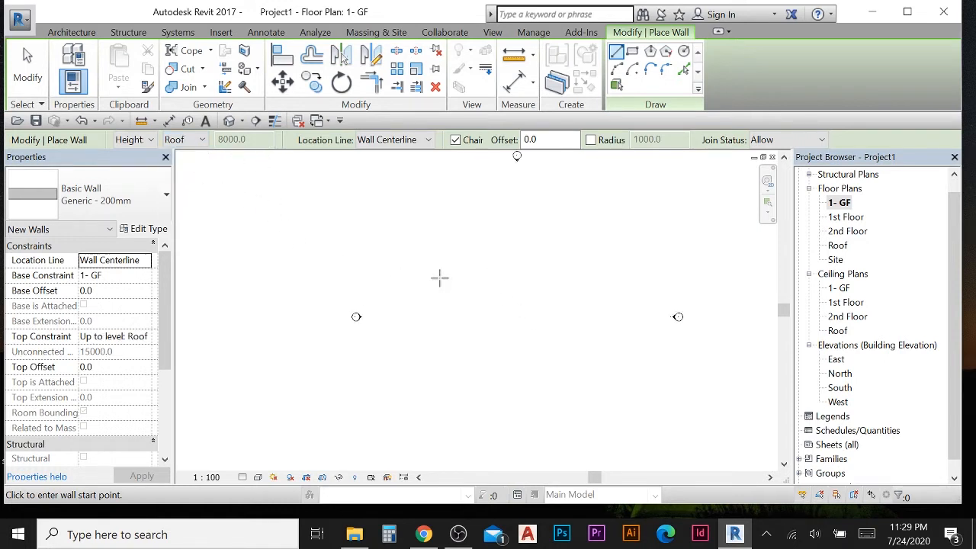
{"action": "left_click", "coordinate": [453, 235]}
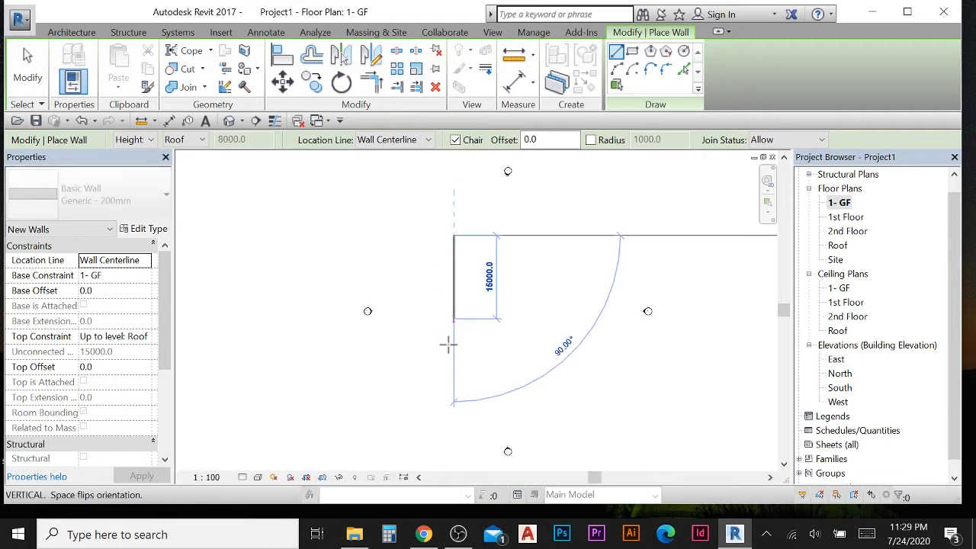
{"action": "left_click", "coordinate": [451, 386]}
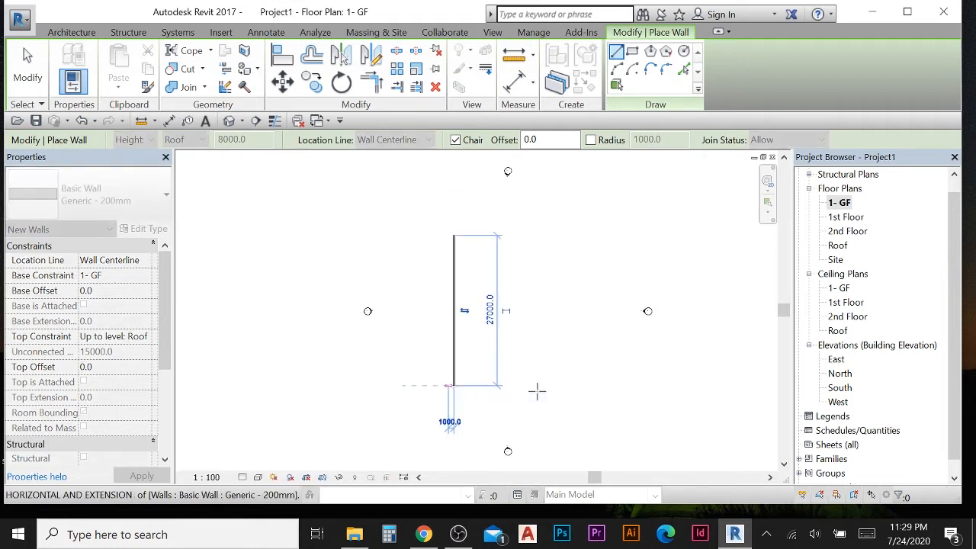
{"action": "left_click", "coordinate": [587, 386]}
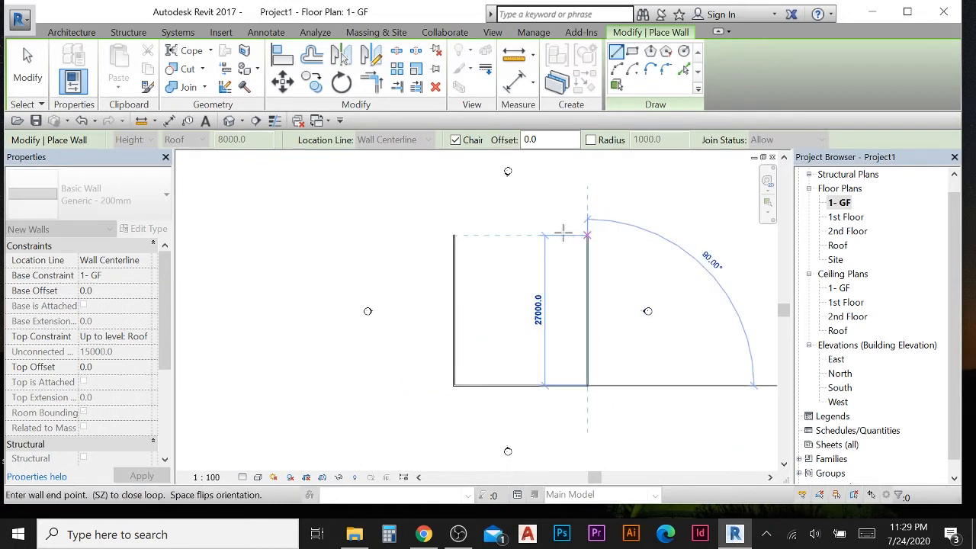
{"action": "left_click", "coordinate": [587, 235]}
{"action": "left_click", "coordinate": [453, 235]}
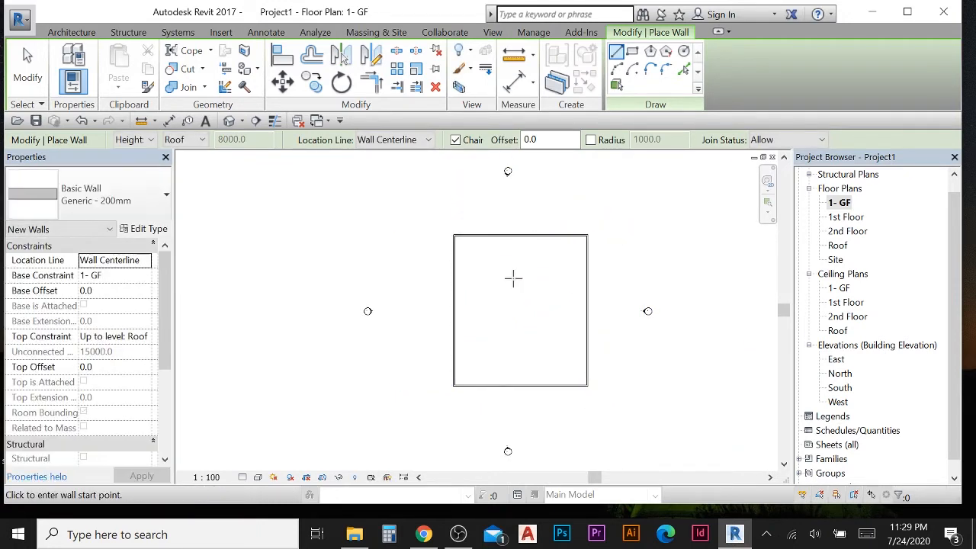
{"action": "middle_click_drag", "start_coordinate": [496, 321], "coordinate": [447, 315]}
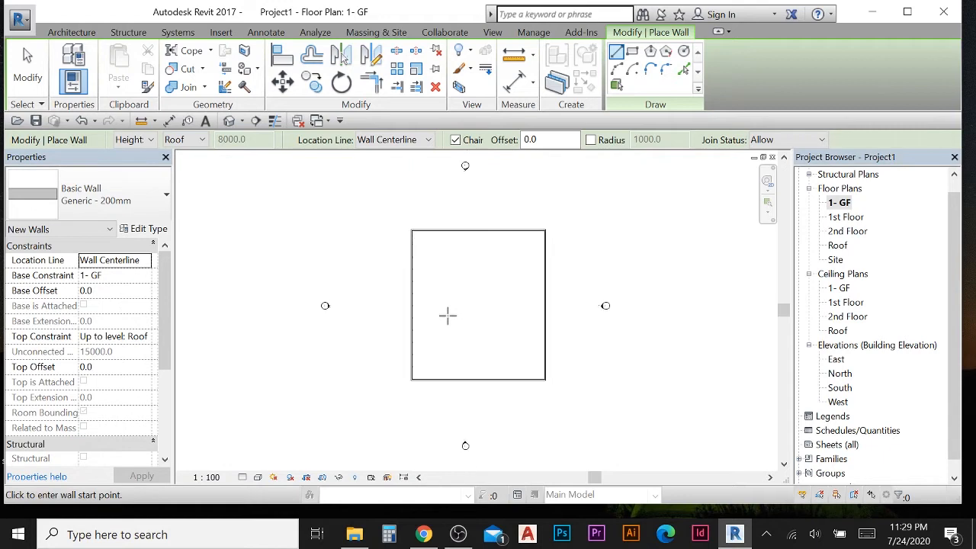
{"action": "left_click", "coordinate": [38, 88]}
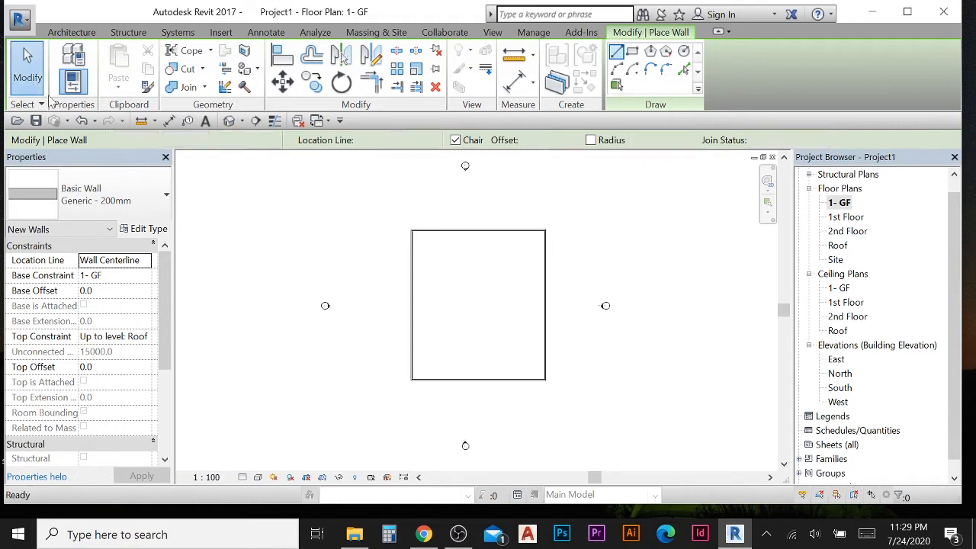
- Open the default 3D view and orbit around the new walls to inspect them
{"action": "scroll", "coordinate": [468, 281], "scroll_direction": "up", "scroll_amount": 1}
{"action": "scroll", "coordinate": [452, 273], "scroll_direction": "down", "scroll_amount": 2}
{"action": "middle_click_drag", "start_coordinate": [452, 275], "coordinate": [424, 265]}
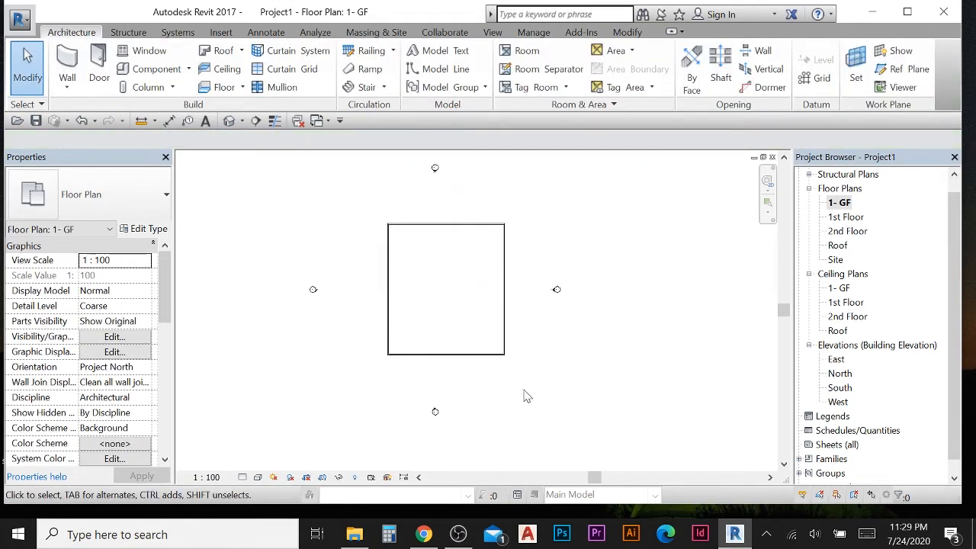
{"action": "scroll", "coordinate": [415, 281], "scroll_direction": "up", "scroll_amount": 1}
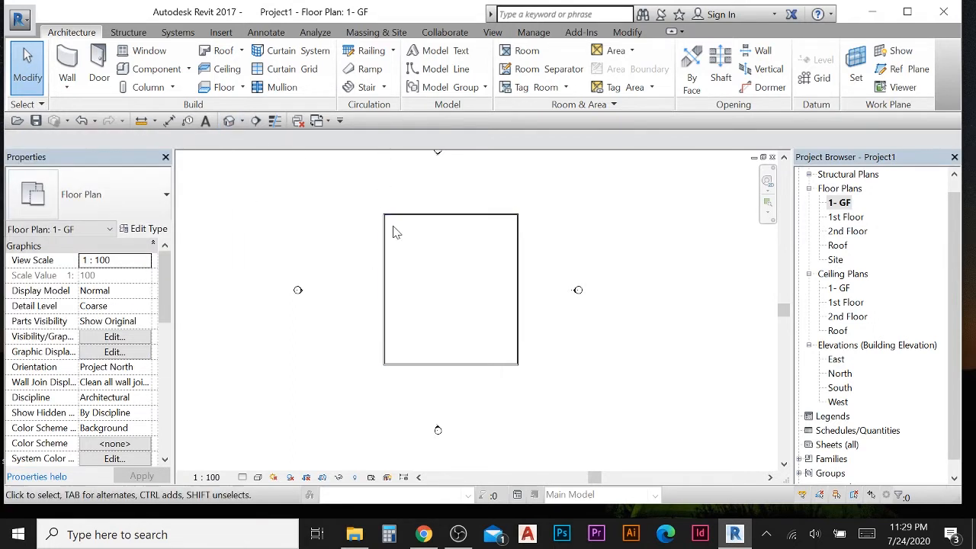
{"action": "left_click", "coordinate": [228, 121]}
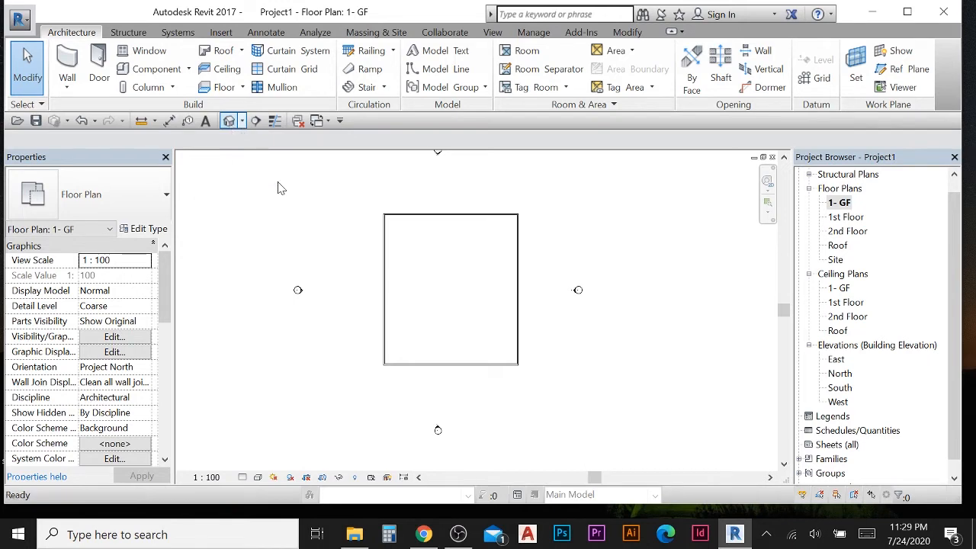
{"action": "scroll", "coordinate": [486, 304], "scroll_direction": "up", "scroll_amount": 1}
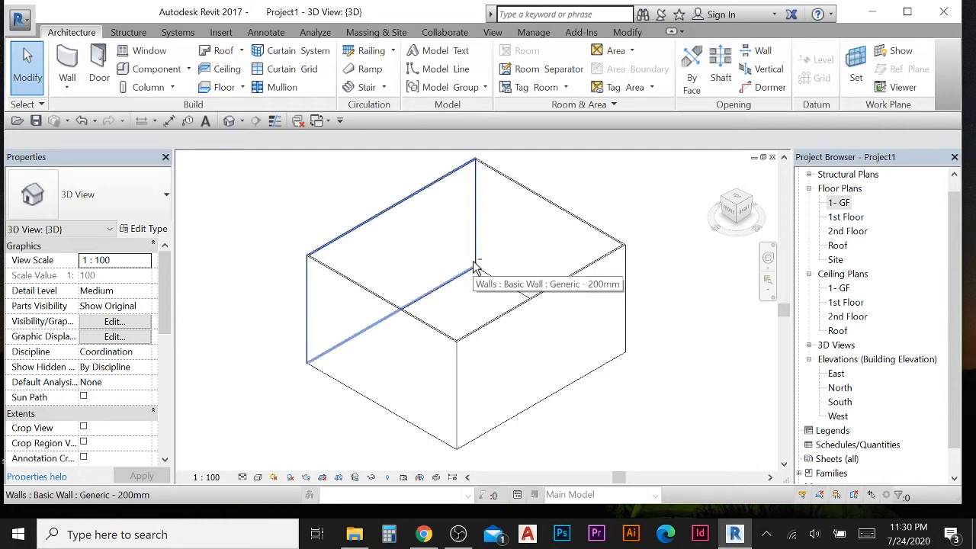
{"action": "middle_click_drag", "start_coordinate": [472, 267], "coordinate": [531, 275], "text": "shift"}
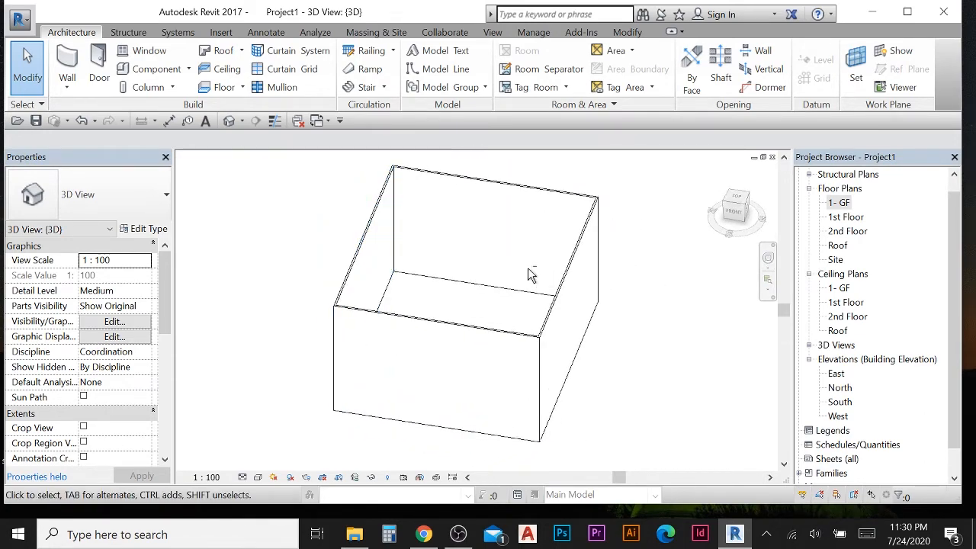
- Return to the 1- GF floor plan and examine the walls in plan
{"action": "double_click", "coordinate": [839, 202]}
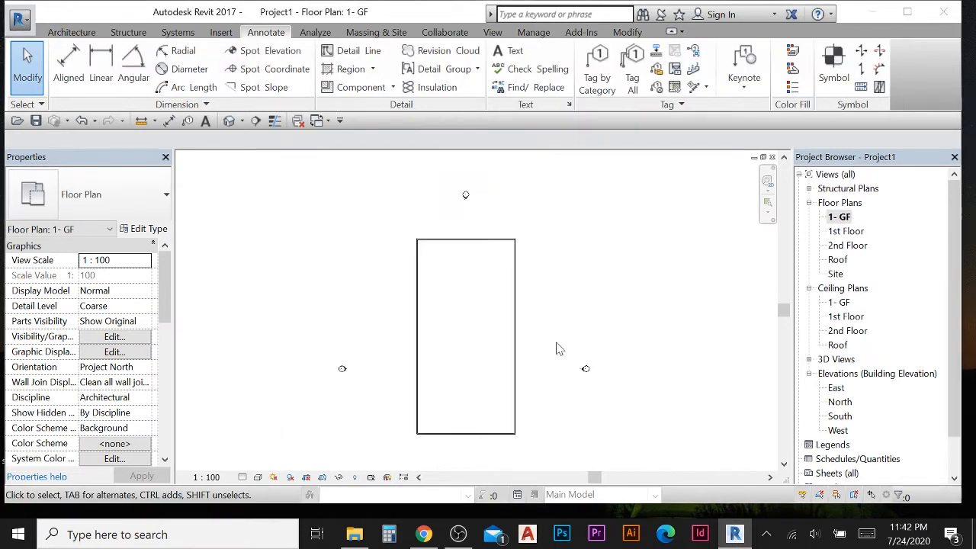
{"action": "scroll", "coordinate": [490, 361], "scroll_direction": "down", "scroll_amount": 1}
{"action": "middle_click_drag", "start_coordinate": [500, 370], "coordinate": [501, 363]}
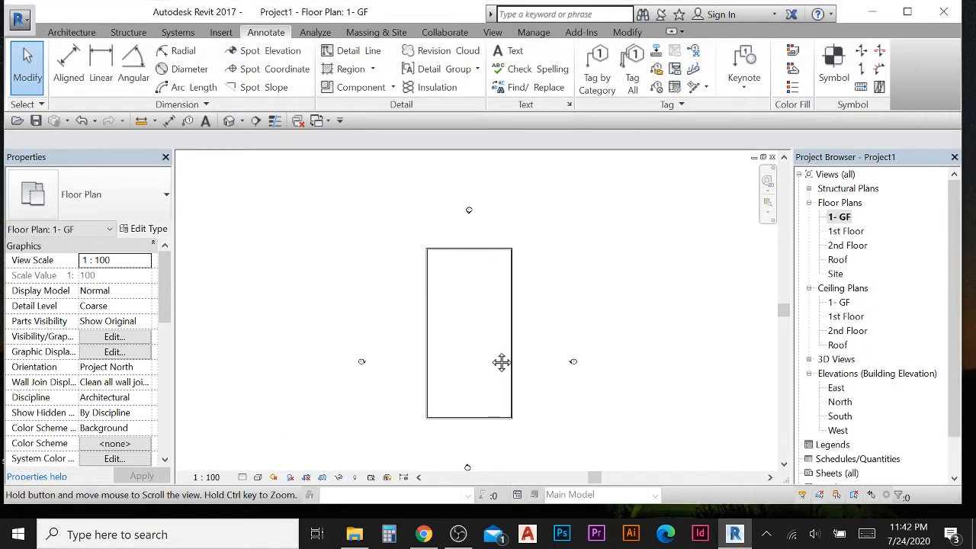
{"action": "scroll", "coordinate": [423, 316], "scroll_direction": "up", "scroll_amount": 2}
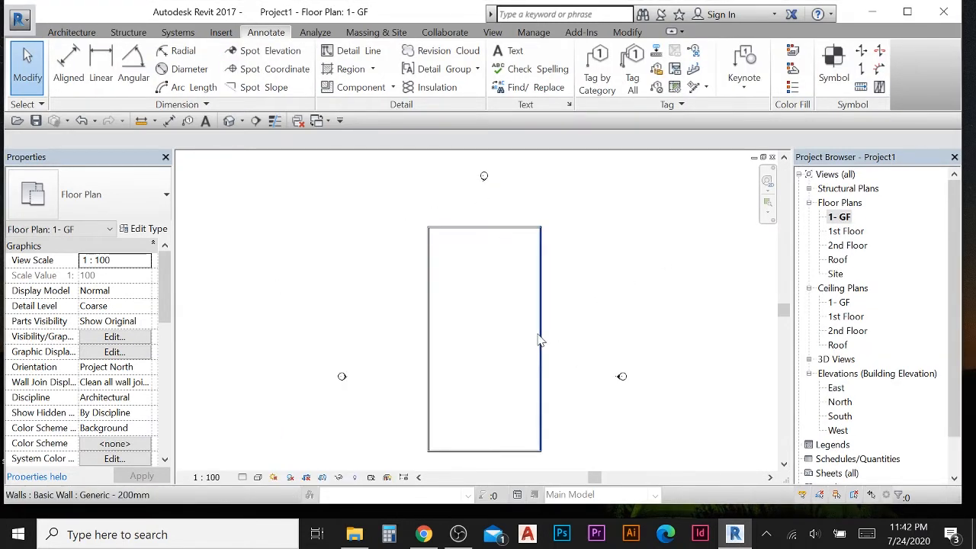
{"action": "mouse_move", "coordinate": [463, 163]}
{"action": "left_mouse_down"}
{"action": "mouse_move", "coordinate": [512, 207]}
{"action": "mouse_move", "coordinate": [456, 167]}
{"action": "left_mouse_up"}
{"action": "scroll", "coordinate": [483, 174], "scroll_direction": "up", "scroll_amount": 2}
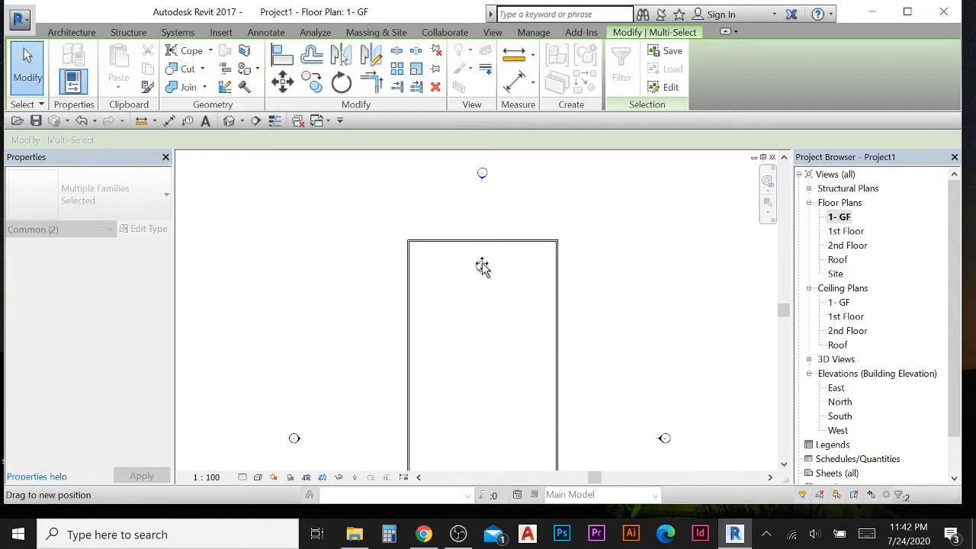
{"action": "left_click_drag", "start_coordinate": [482, 266], "coordinate": [482, 266]}
{"action": "scroll", "coordinate": [516, 348], "scroll_direction": "down", "scroll_amount": 2}
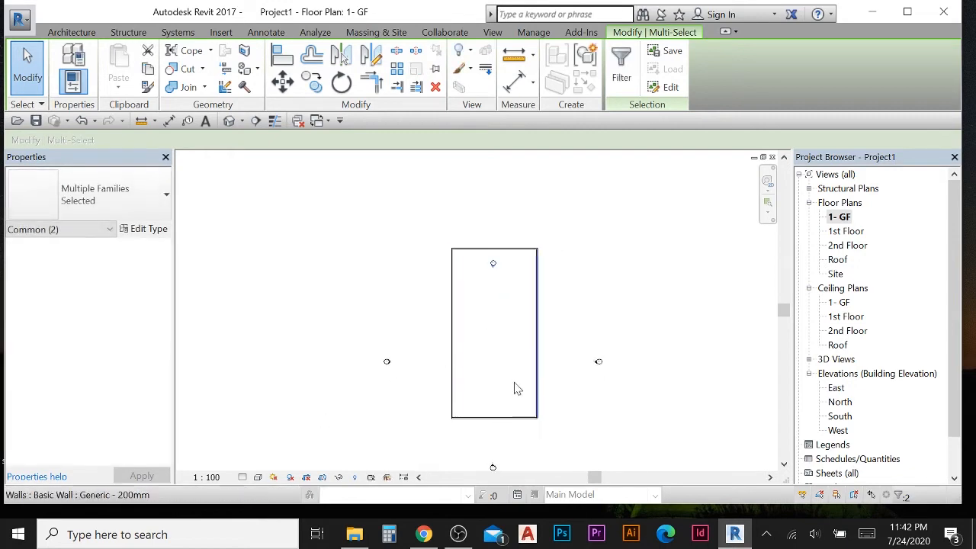
{"action": "scroll", "coordinate": [480, 312], "scroll_direction": "up", "scroll_amount": 3}
{"action": "left_click", "coordinate": [465, 257]}
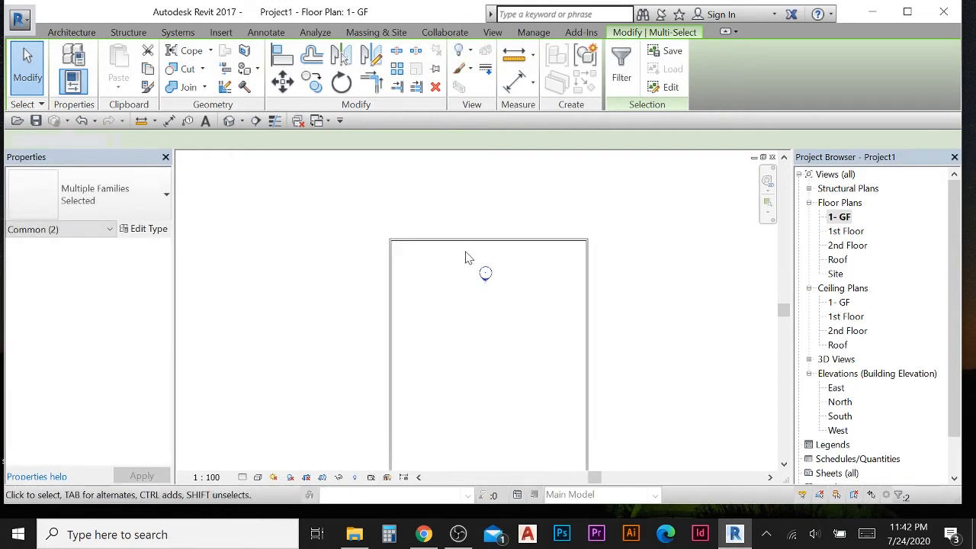
{"action": "left_click_drag", "start_coordinate": [510, 318], "coordinate": [512, 319]}
{"action": "left_click", "coordinate": [460, 277]}
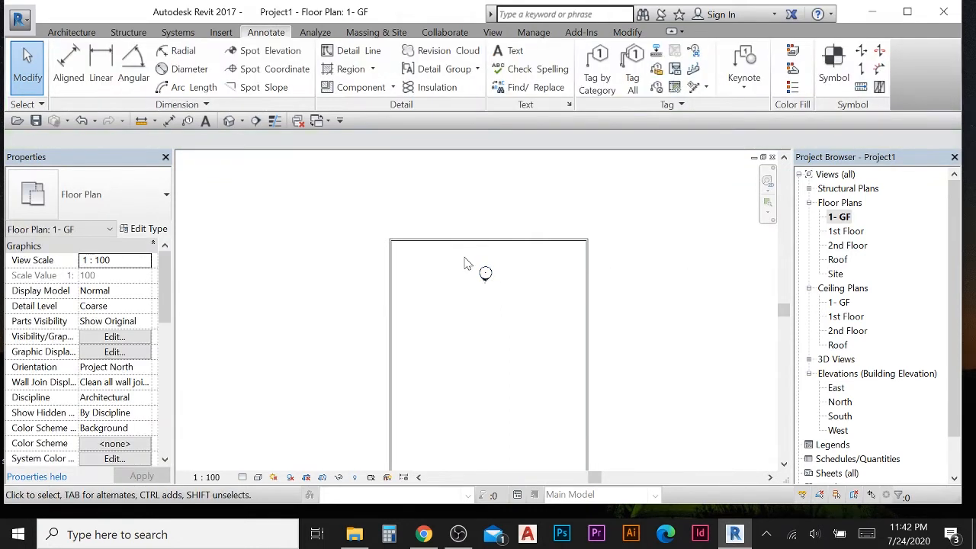
- Examine the wall rectangle and elevation markers in the 1- GF plan
{"action": "left_click_drag", "start_coordinate": [464, 257], "coordinate": [502, 296]}
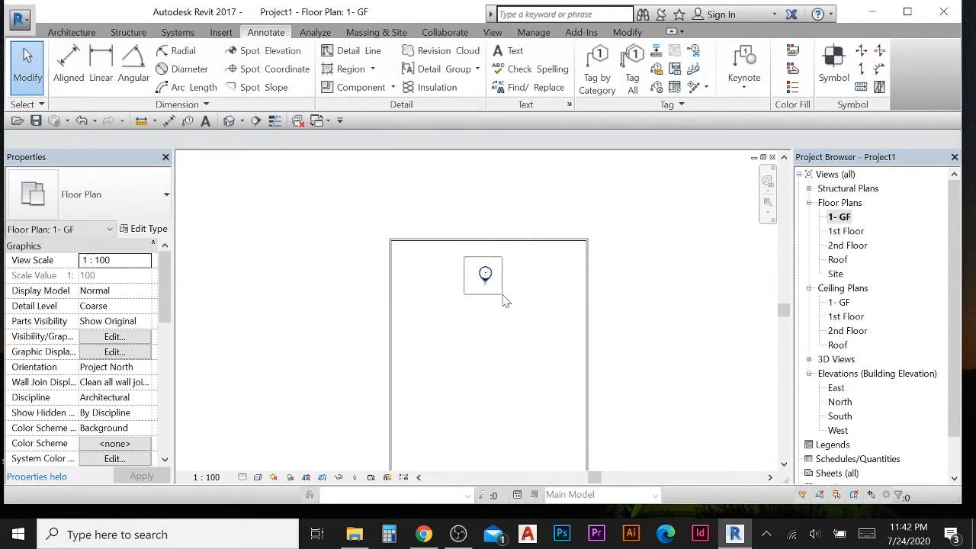
{"action": "mouse_move", "coordinate": [503, 296]}
{"action": "left_mouse_down"}
{"action": "mouse_move", "coordinate": [511, 292]}
{"action": "mouse_move", "coordinate": [488, 178]}
{"action": "left_mouse_up"}
{"action": "scroll", "coordinate": [494, 270], "scroll_direction": "down", "scroll_amount": 2}
{"action": "scroll", "coordinate": [386, 413], "scroll_direction": "down", "scroll_amount": 2}
{"action": "middle_click_drag", "start_coordinate": [406, 401], "coordinate": [438, 285]}
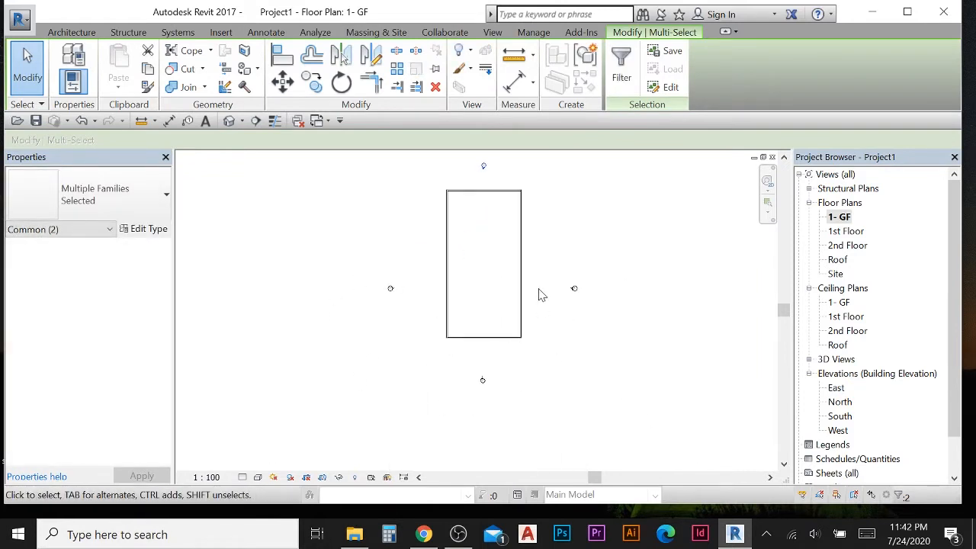
{"action": "scroll", "coordinate": [519, 273], "scroll_direction": "up", "scroll_amount": 1}
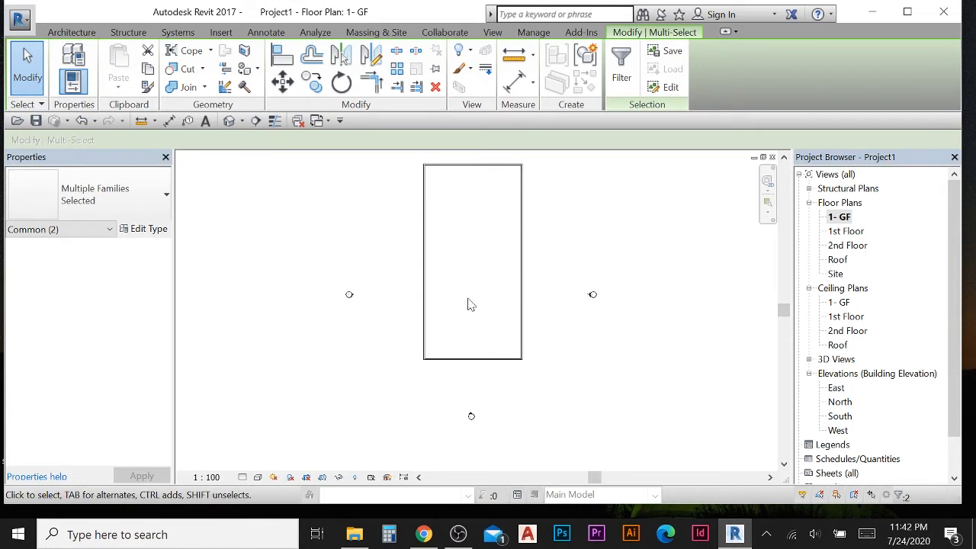
{"action": "scroll", "coordinate": [571, 232], "scroll_direction": "down", "scroll_amount": 1}
{"action": "middle_click_drag", "start_coordinate": [562, 227], "coordinate": [550, 277]}
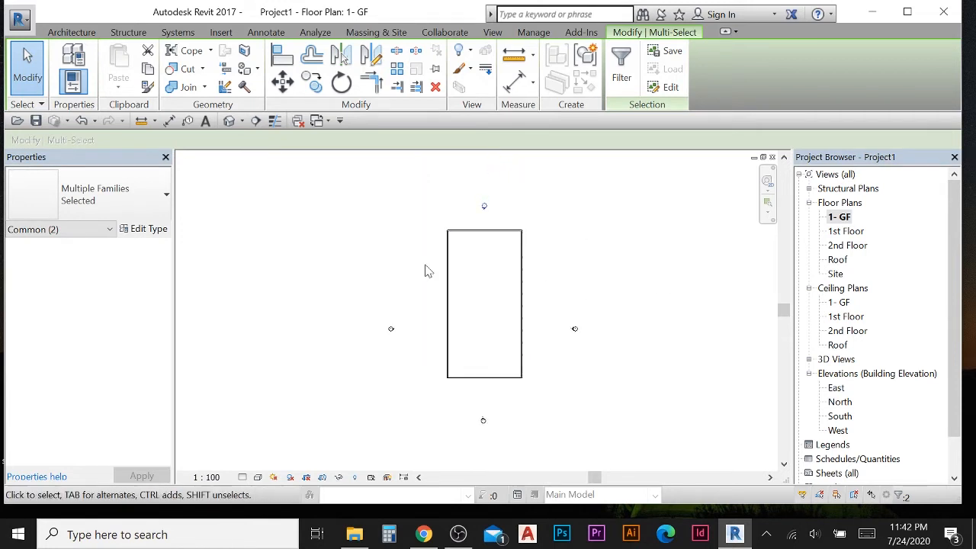
{"action": "scroll", "coordinate": [427, 267], "scroll_direction": "up", "scroll_amount": 1}
{"action": "scroll", "coordinate": [410, 232], "scroll_direction": "up", "scroll_amount": 1}
{"action": "middle_click_drag", "start_coordinate": [467, 261], "coordinate": [401, 278]}
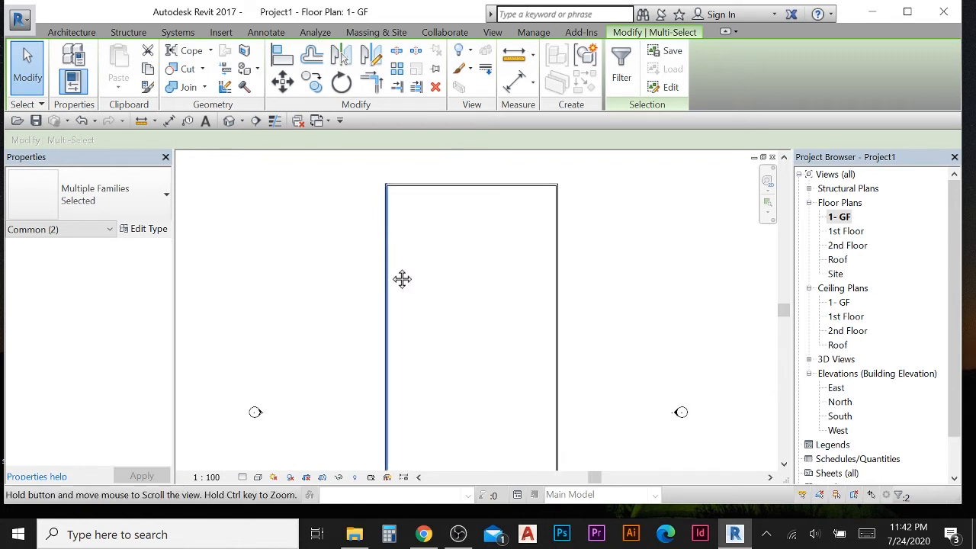
{"action": "left_click", "coordinate": [521, 275]}
{"action": "middle_click_drag", "start_coordinate": [495, 248], "coordinate": [483, 265]}
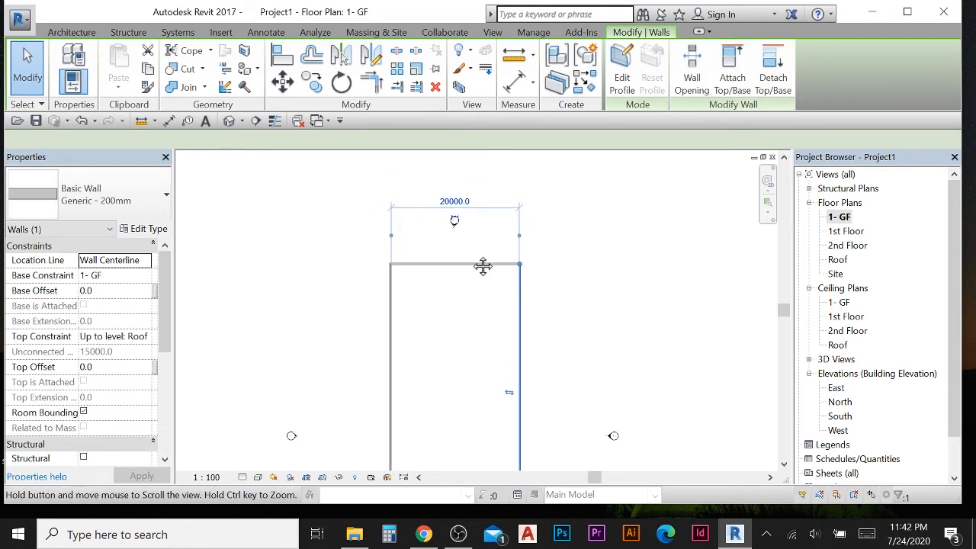
{"action": "scroll", "coordinate": [439, 210], "scroll_direction": "up", "scroll_amount": 1}
{"action": "left_click", "coordinate": [459, 202]}
{"action": "scroll", "coordinate": [448, 206], "scroll_direction": "up", "scroll_amount": 1}
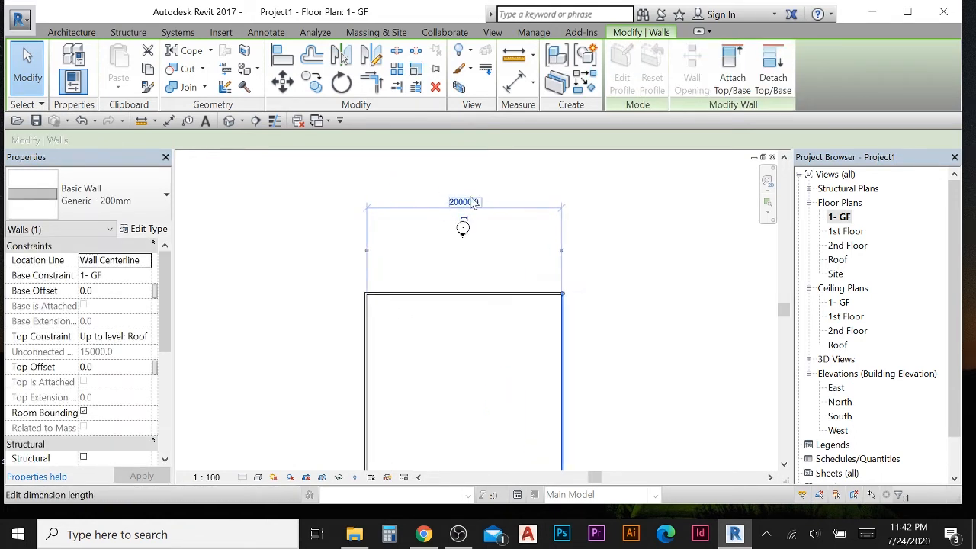
{"action": "left_click", "coordinate": [355, 188]}
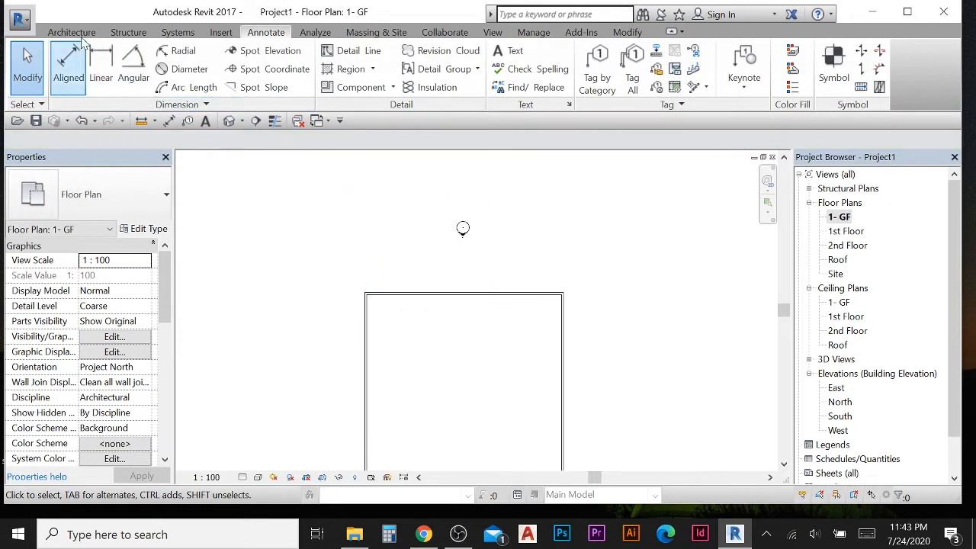
- Place an aligned dimension between the inner faces of the top and bottom walls, picking wall faces
{"action": "left_click", "coordinate": [80, 33]}
{"action": "left_click", "coordinate": [263, 35]}
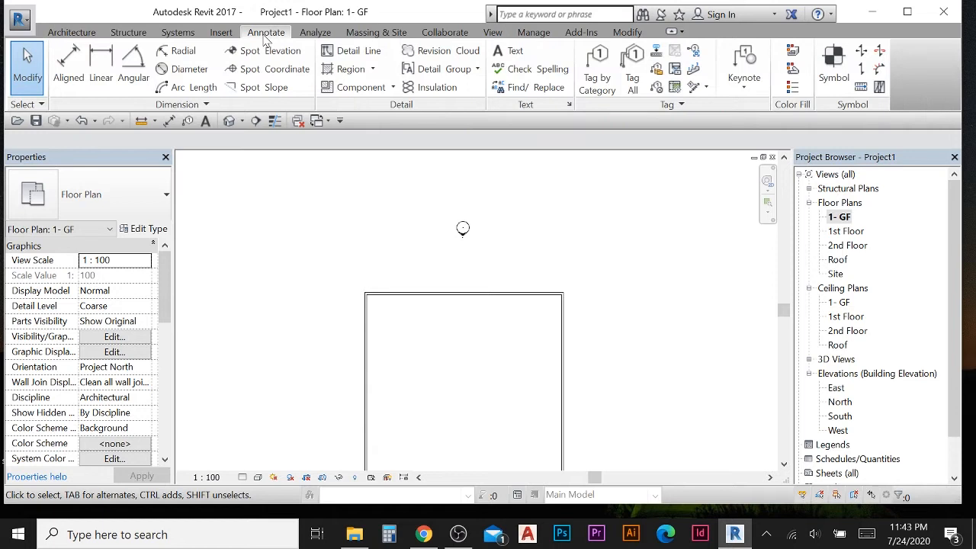
{"action": "left_click", "coordinate": [68, 65]}
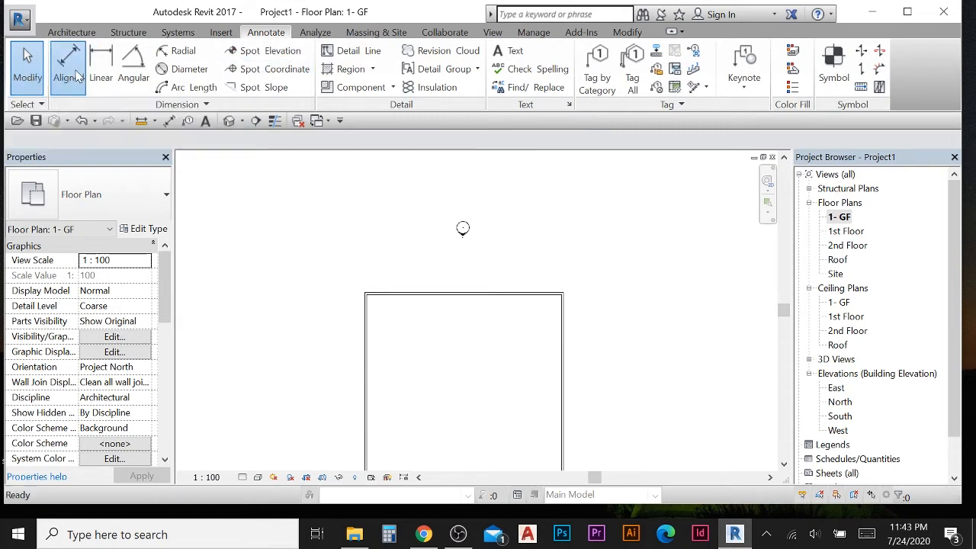
{"action": "left_click", "coordinate": [193, 142]}
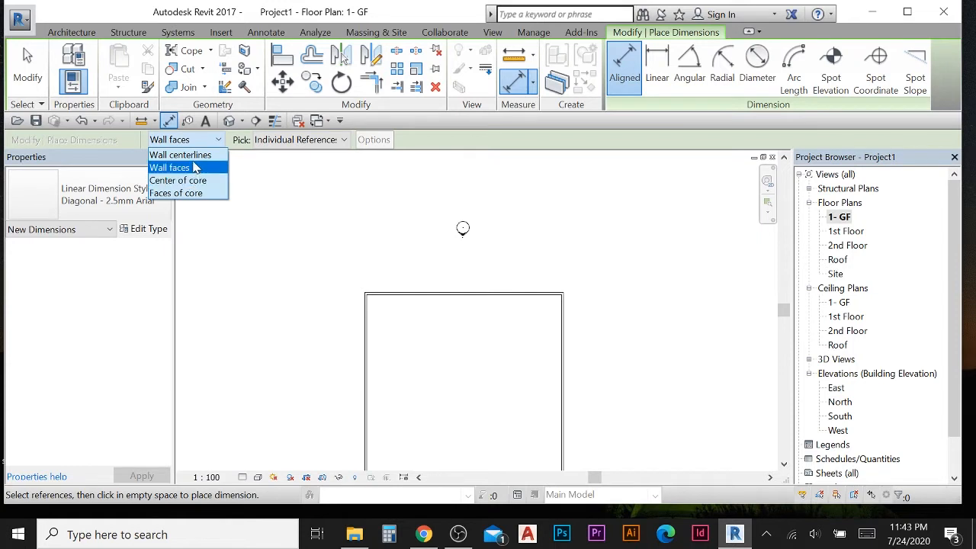
{"action": "left_click", "coordinate": [191, 155]}
{"action": "middle_click_drag", "start_coordinate": [395, 305], "coordinate": [437, 288]}
{"action": "scroll", "coordinate": [409, 241], "scroll_direction": "up", "scroll_amount": 3}
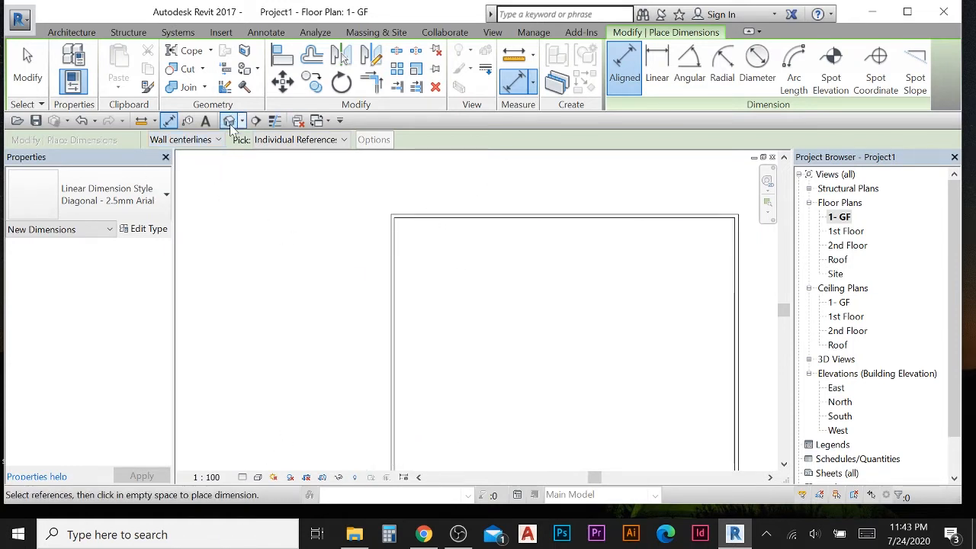
{"action": "left_click", "coordinate": [195, 140]}
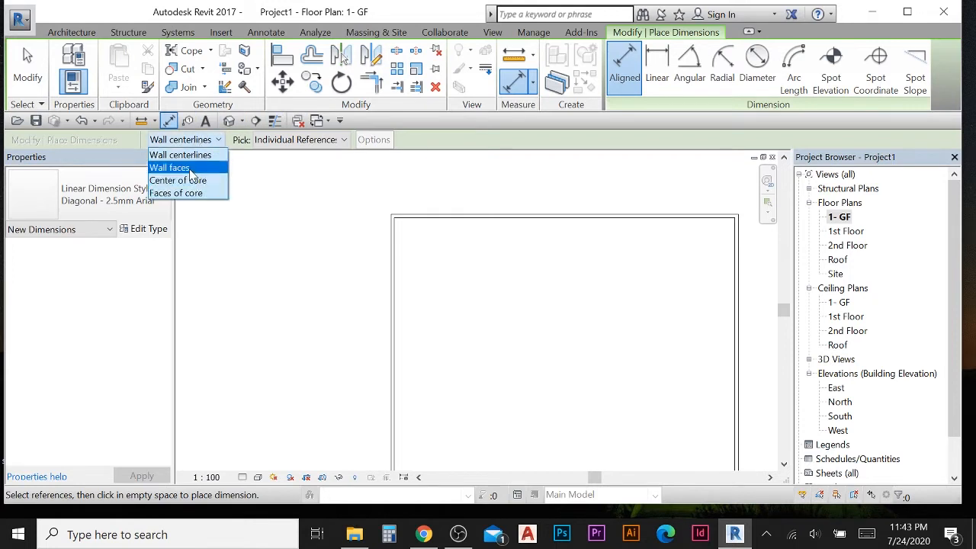
{"action": "left_click", "coordinate": [190, 165]}
{"action": "scroll", "coordinate": [423, 249], "scroll_direction": "up", "scroll_amount": 1}
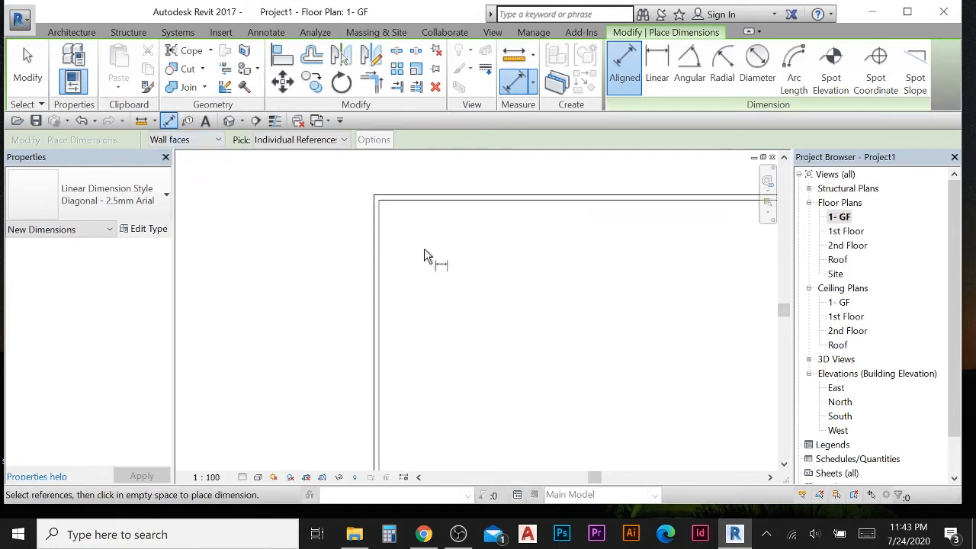
{"action": "left_click", "coordinate": [450, 210]}
{"action": "scroll", "coordinate": [460, 349], "scroll_direction": "down", "scroll_amount": 4}
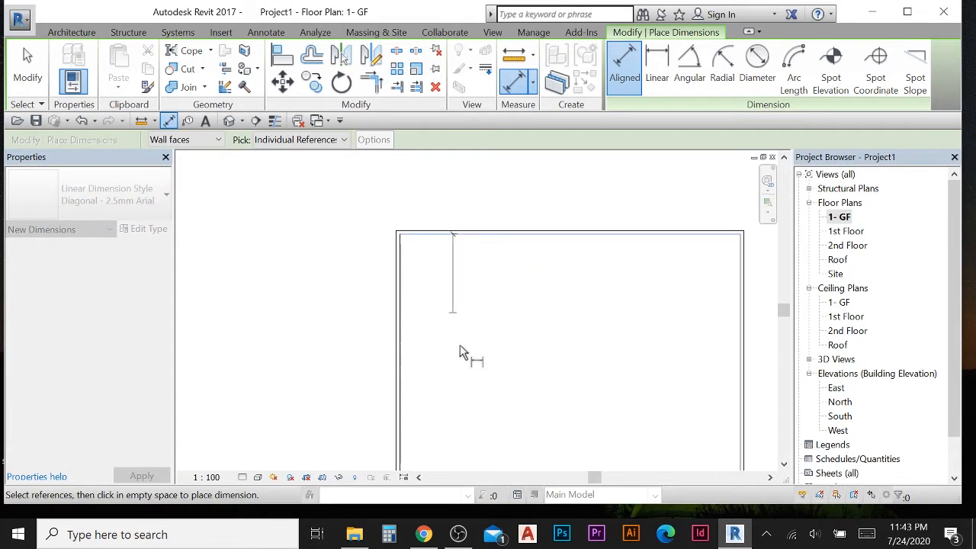
{"action": "scroll", "coordinate": [468, 397], "scroll_direction": "up", "scroll_amount": 3}
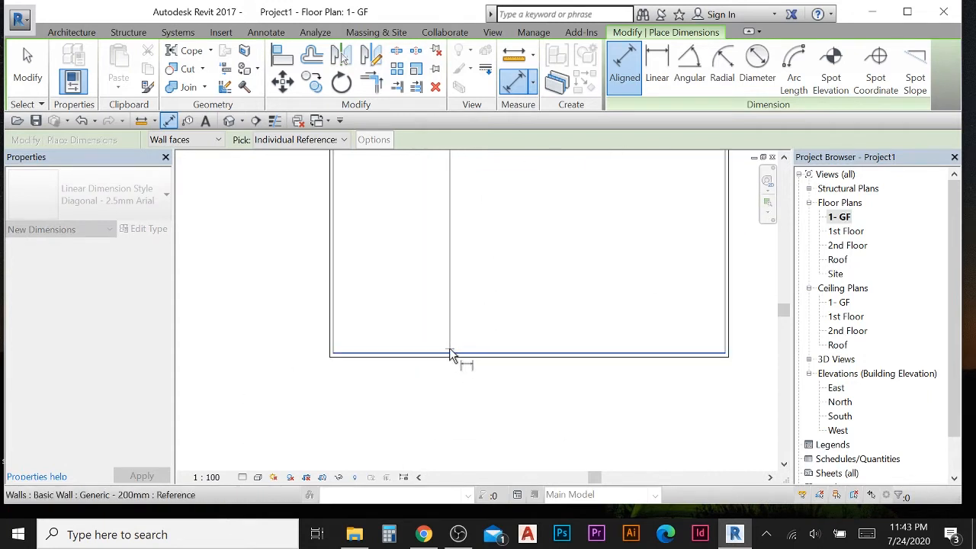
{"action": "left_click", "coordinate": [446, 352]}
{"action": "scroll", "coordinate": [461, 293], "scroll_direction": "down", "scroll_amount": 2}
{"action": "middle_click_drag", "start_coordinate": [461, 292], "coordinate": [532, 439]}
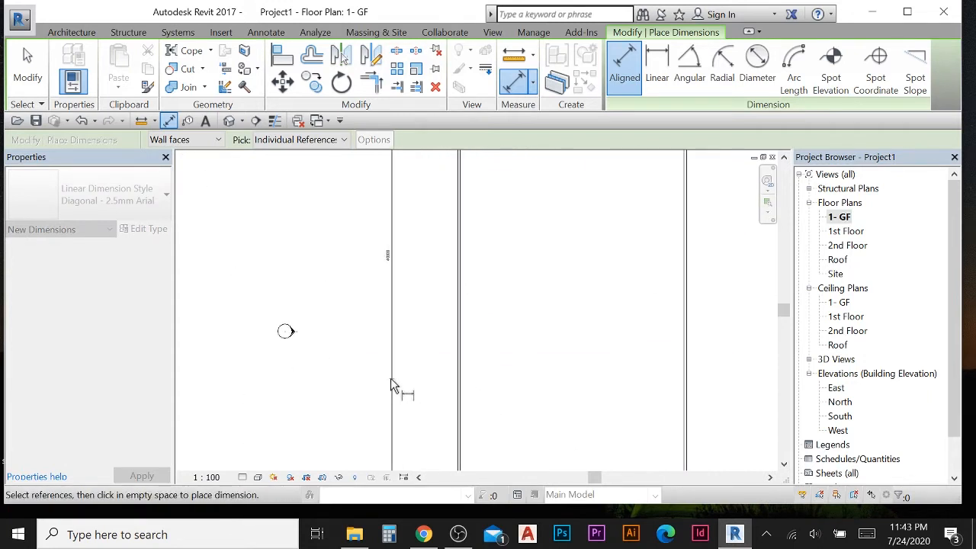
{"action": "left_click", "coordinate": [425, 376]}
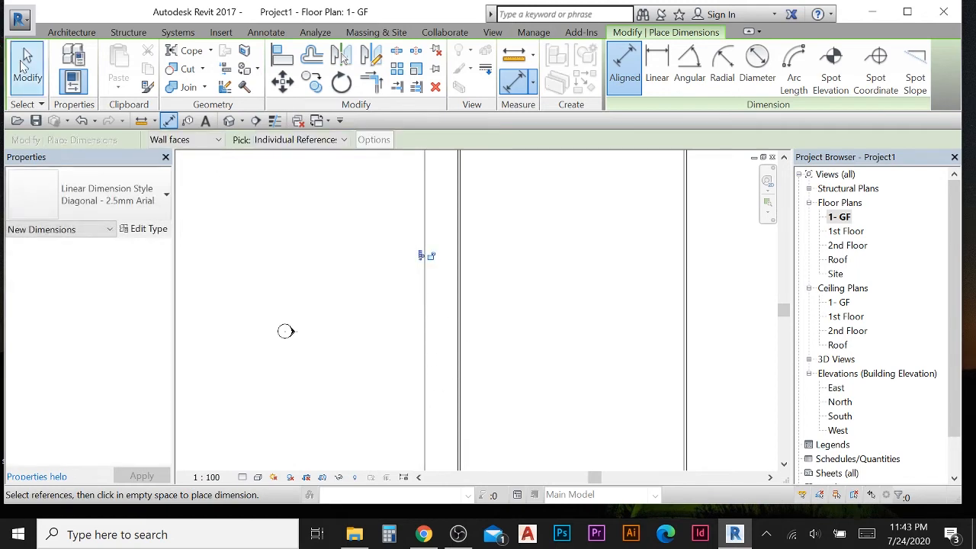
{"action": "key", "text": "Escape"}
- Zoom and pan around the new vertical dimension to inspect it
{"action": "scroll", "coordinate": [353, 279], "scroll_direction": "down", "scroll_amount": 3}
{"action": "middle_click_drag", "start_coordinate": [377, 293], "coordinate": [377, 366]}
{"action": "scroll", "coordinate": [377, 337], "scroll_direction": "up", "scroll_amount": 7}
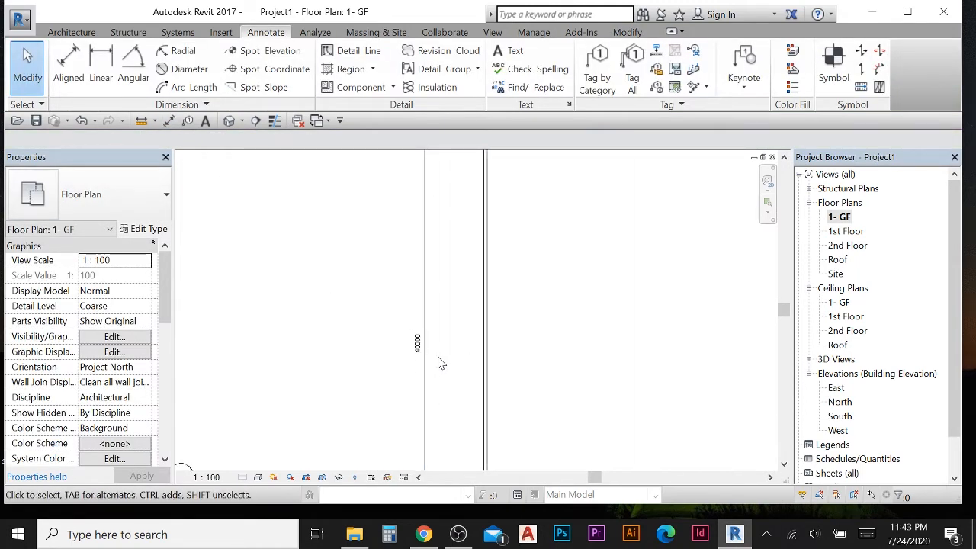
{"action": "scroll", "coordinate": [438, 362], "scroll_direction": "up", "scroll_amount": 2}
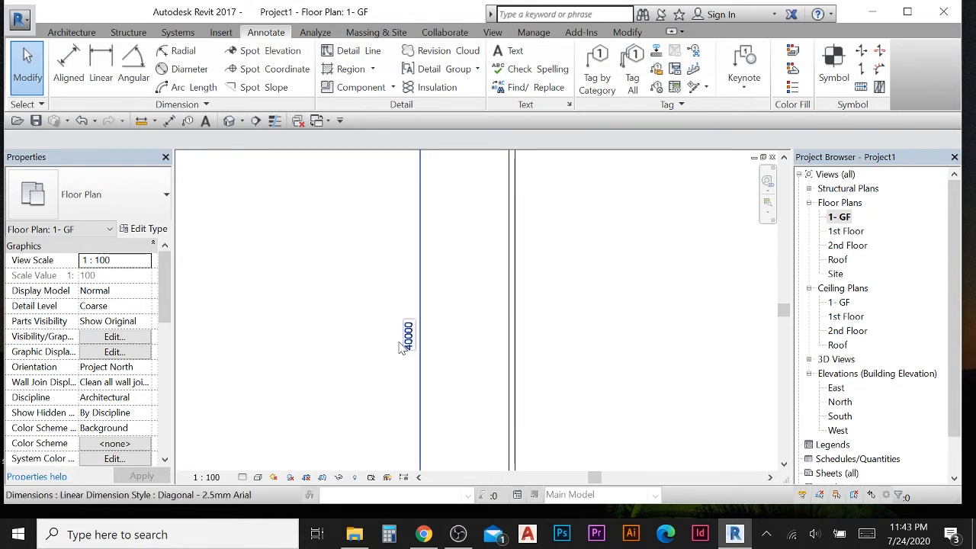
{"action": "scroll", "coordinate": [402, 348], "scroll_direction": "up", "scroll_amount": 1}
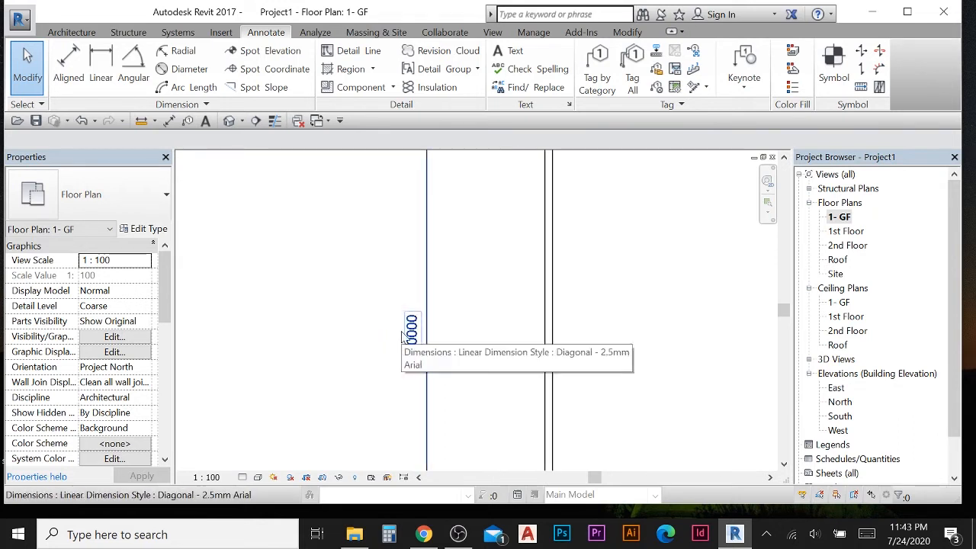
{"action": "scroll", "coordinate": [402, 336], "scroll_direction": "down", "scroll_amount": 5}
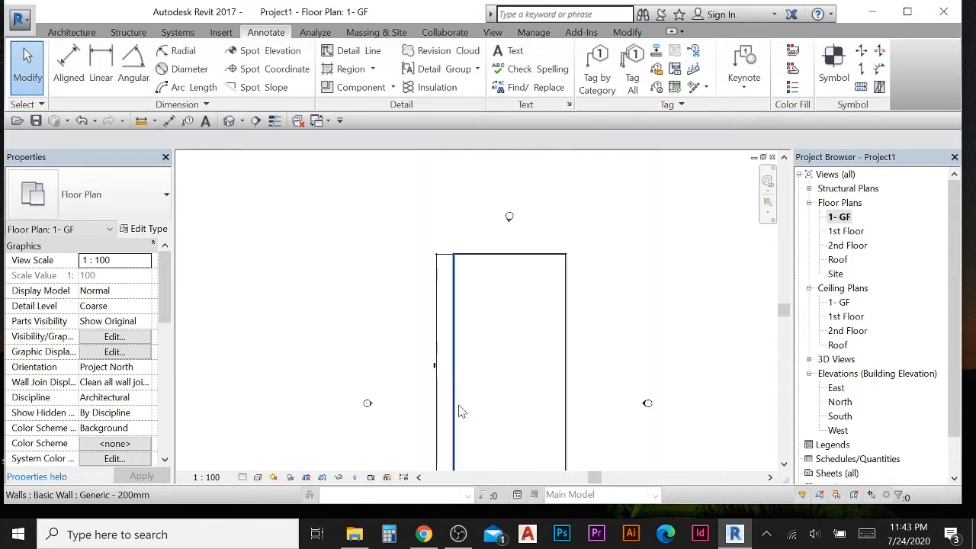
{"action": "scroll", "coordinate": [472, 358], "scroll_direction": "up", "scroll_amount": 5}
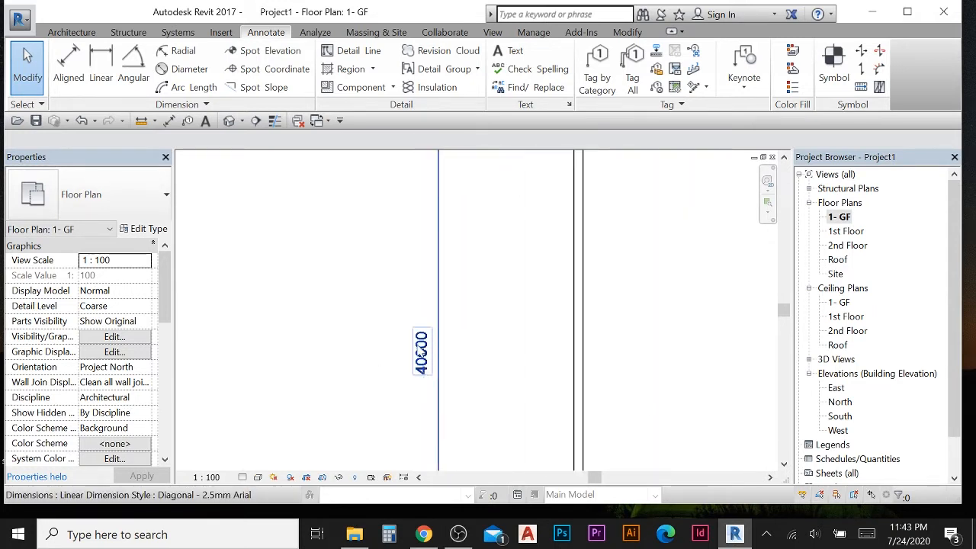
{"action": "scroll", "coordinate": [429, 355], "scroll_direction": "down", "scroll_amount": 3}
{"action": "scroll", "coordinate": [470, 324], "scroll_direction": "down", "scroll_amount": 4}
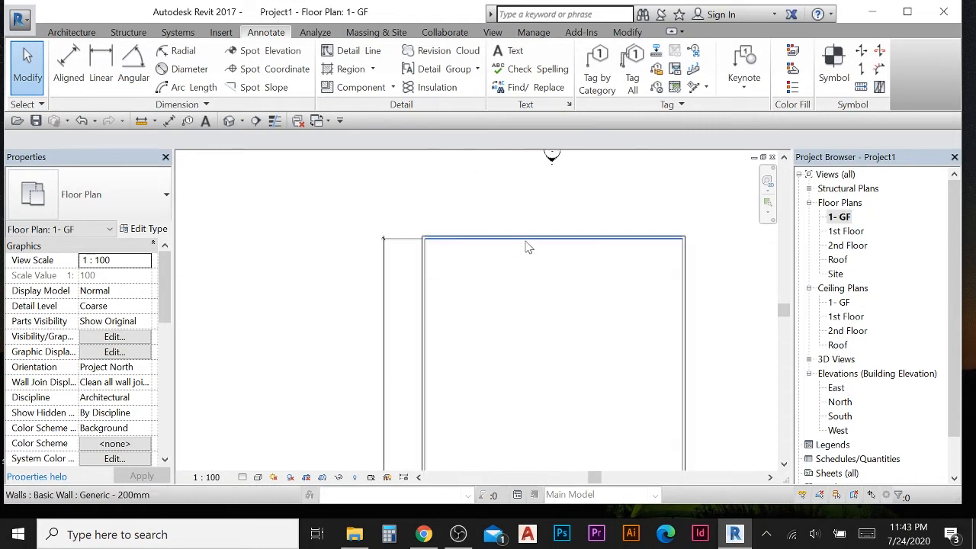
- Select the top wall and set the dimension between the top and bottom walls to 32000
{"action": "left_click", "coordinate": [526, 242]}
{"action": "scroll", "coordinate": [468, 349], "scroll_direction": "down", "scroll_amount": 2}
{"action": "scroll", "coordinate": [409, 297], "scroll_direction": "up", "scroll_amount": 5}
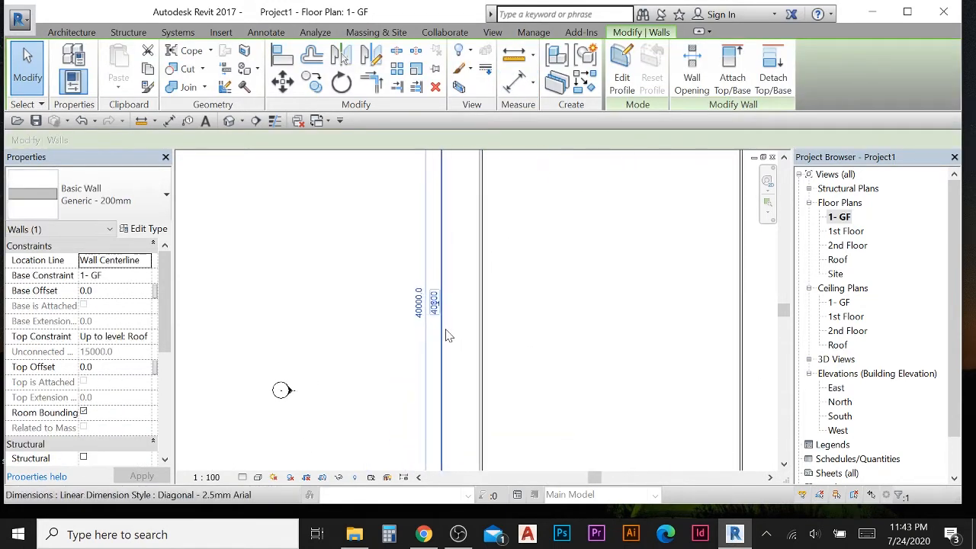
{"action": "left_click", "coordinate": [355, 294]}
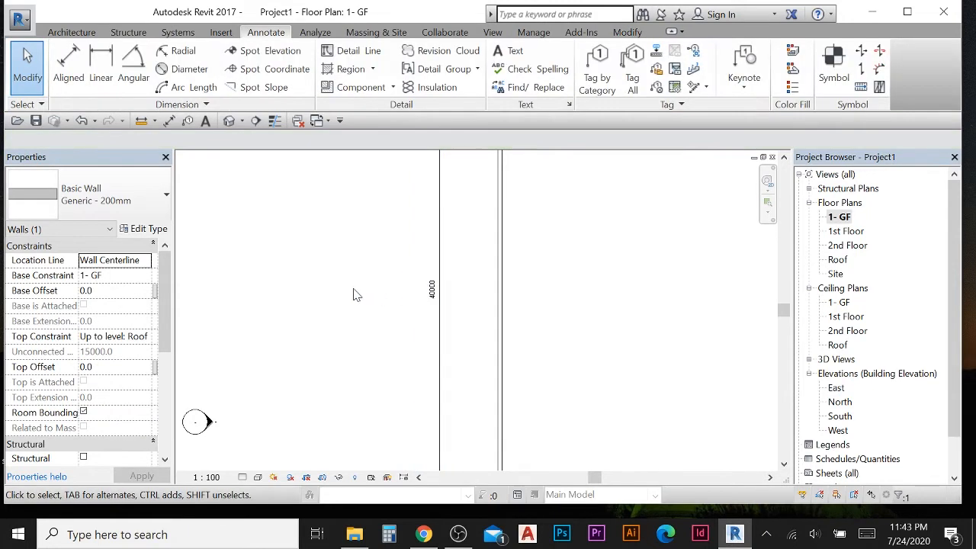
{"action": "scroll", "coordinate": [440, 297], "scroll_direction": "down", "scroll_amount": 3}
{"action": "middle_click_drag", "start_coordinate": [542, 313], "coordinate": [545, 402]}
{"action": "scroll", "coordinate": [538, 375], "scroll_direction": "down", "scroll_amount": 1}
{"action": "scroll", "coordinate": [532, 343], "scroll_direction": "down", "scroll_amount": 3}
{"action": "left_click", "coordinate": [573, 256]}
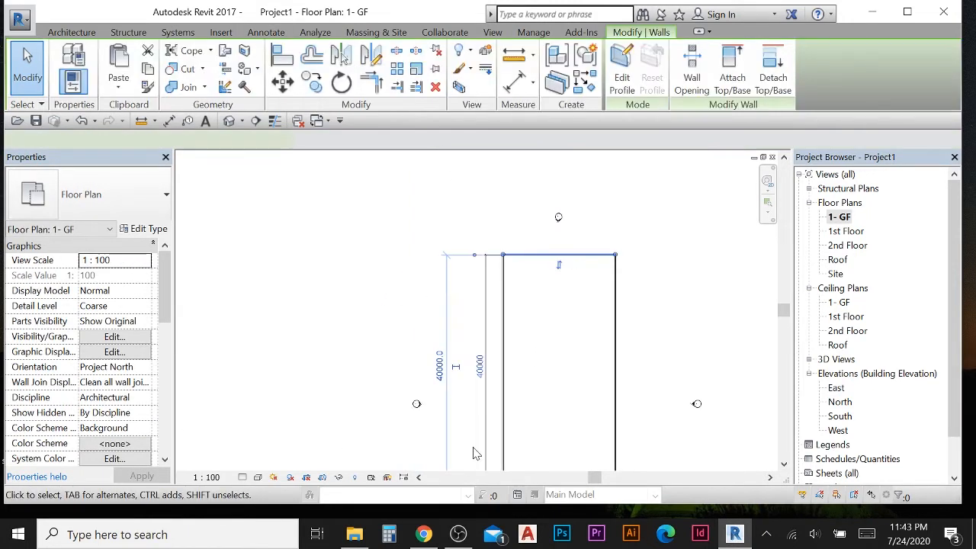
{"action": "scroll", "coordinate": [478, 305], "scroll_direction": "up", "scroll_amount": 5}
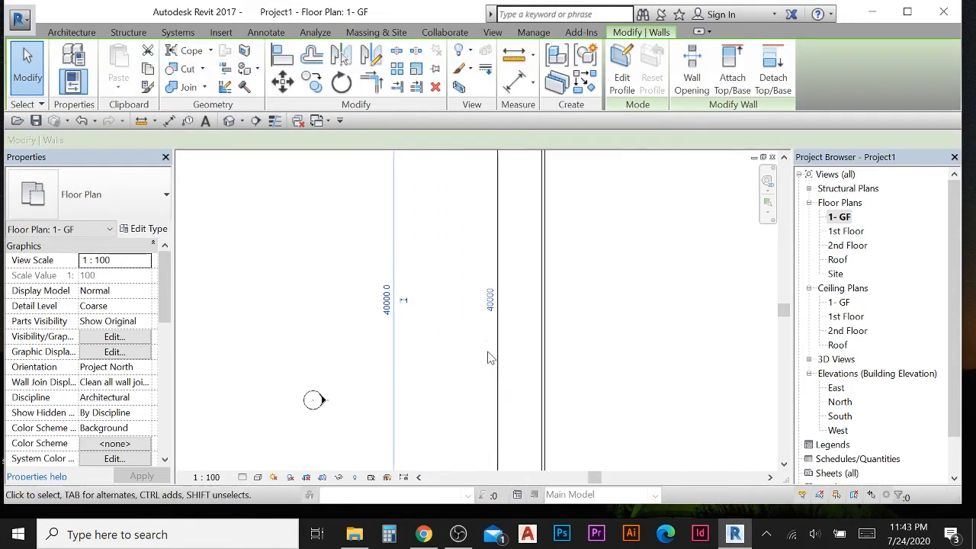
{"action": "left_click", "coordinate": [490, 300]}
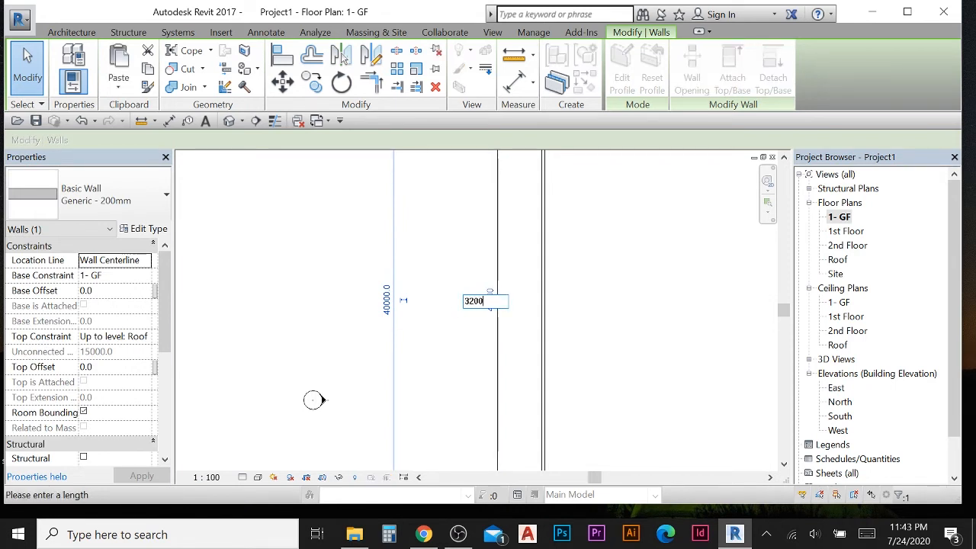
{"action": "type", "text": "32000"}
{"action": "key", "text": "Return"}
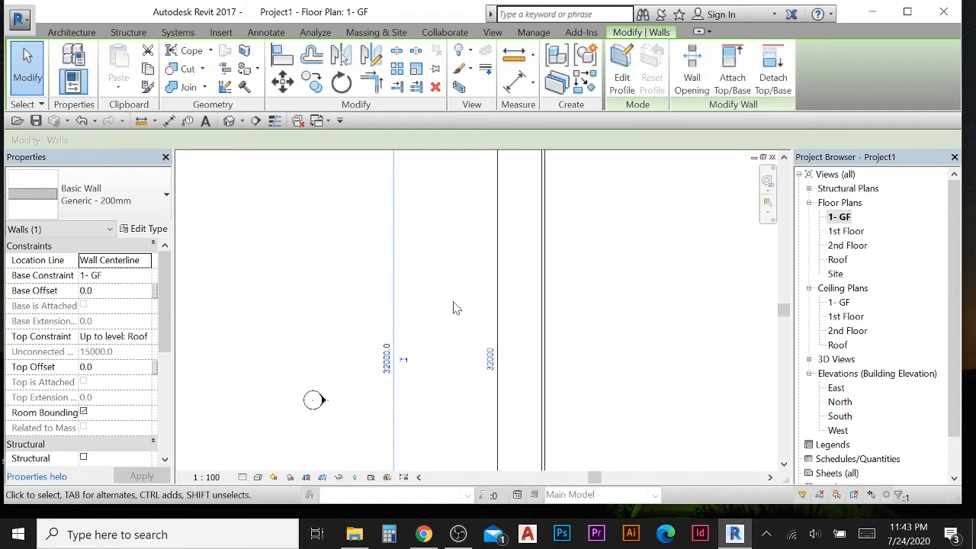
{"action": "key", "text": "Escape"}
- Place an aligned dimension between the inner faces of the left and right walls
{"action": "scroll", "coordinate": [457, 313], "scroll_direction": "down", "scroll_amount": 5}
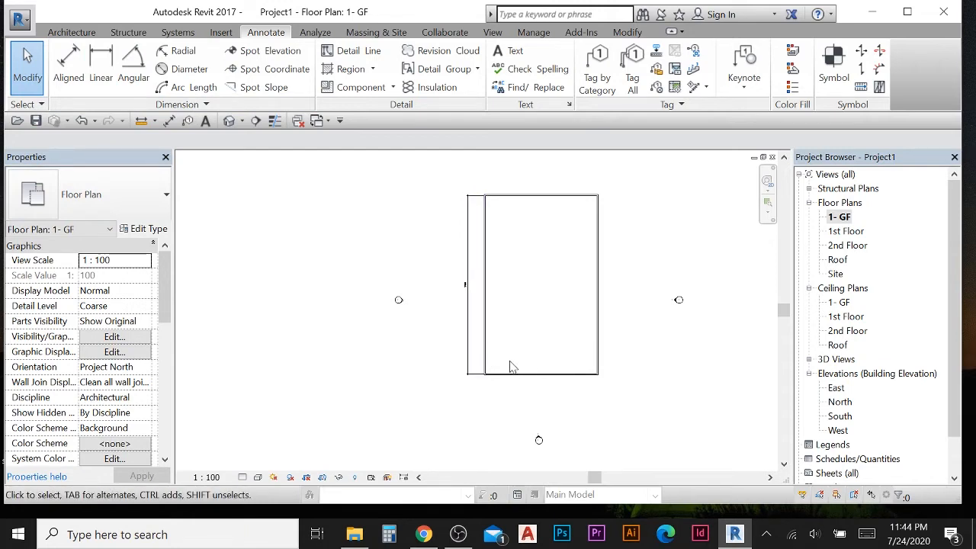
{"action": "scroll", "coordinate": [476, 350], "scroll_direction": "up", "scroll_amount": 2}
{"action": "left_click", "coordinate": [69, 65]}
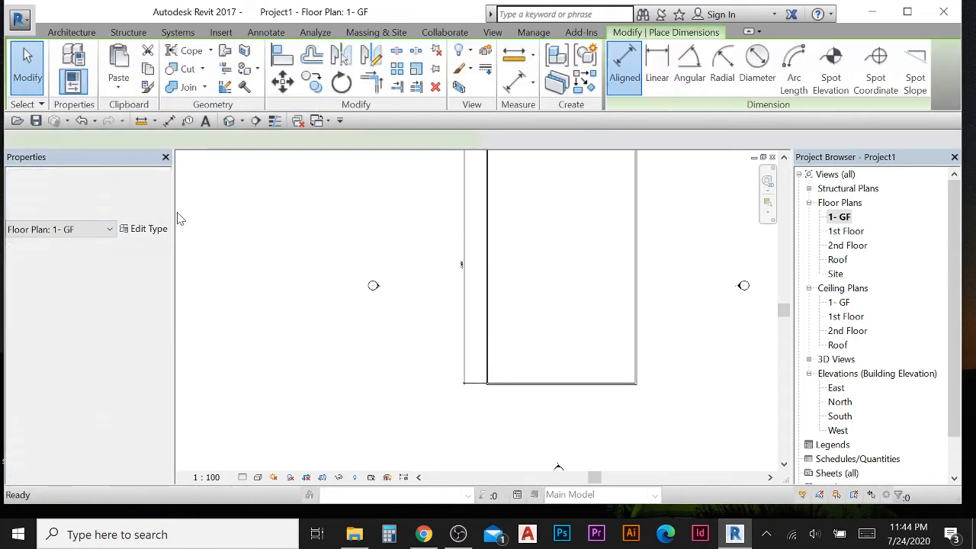
{"action": "scroll", "coordinate": [431, 336], "scroll_direction": "up", "scroll_amount": 3}
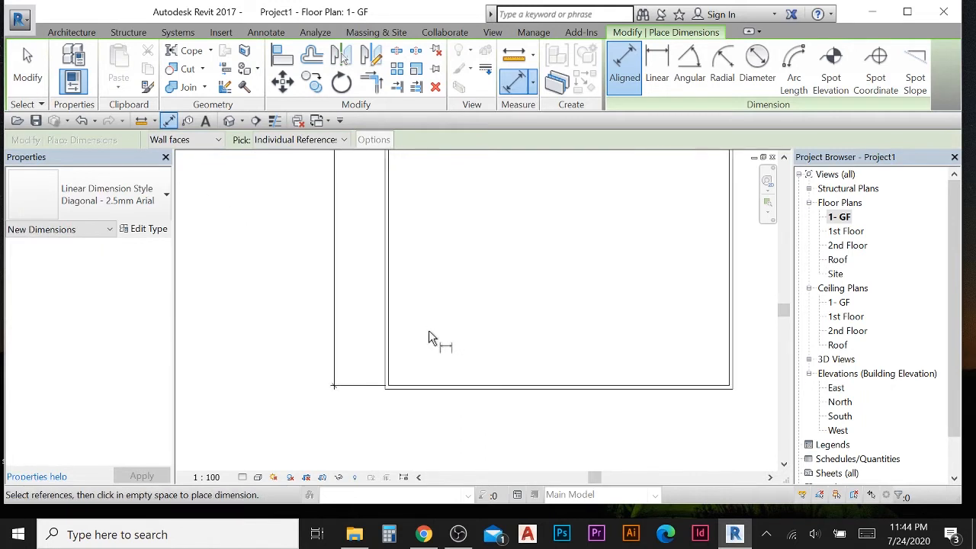
{"action": "left_click", "coordinate": [391, 335]}
{"action": "left_click", "coordinate": [723, 352]}
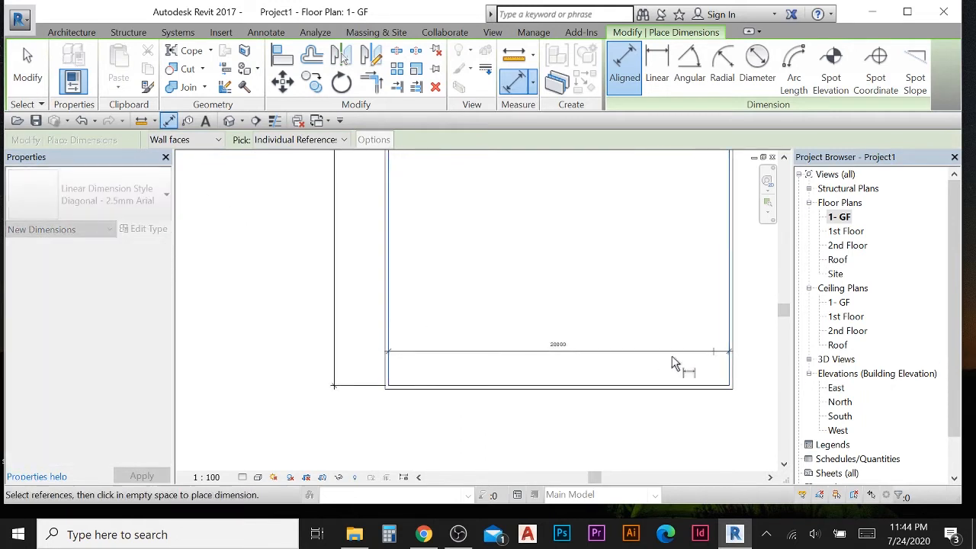
{"action": "middle_click_drag", "start_coordinate": [608, 429], "coordinate": [599, 381]}
{"action": "scroll", "coordinate": [533, 404], "scroll_direction": "up", "scroll_amount": 3}
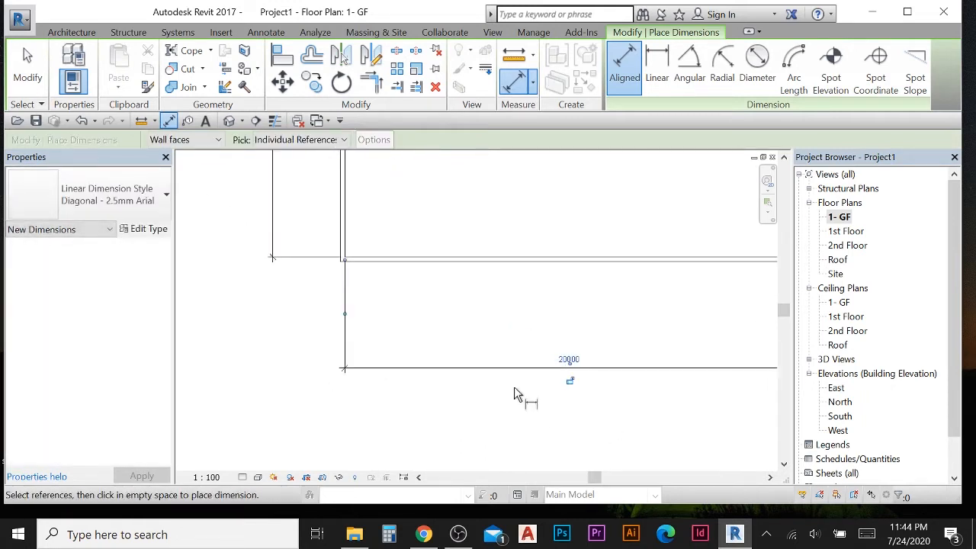
- Select the right wall and set the dimension between the left and right walls to 14000
{"action": "left_click", "coordinate": [23, 83]}
{"action": "scroll", "coordinate": [569, 405], "scroll_direction": "up", "scroll_amount": 2}
{"action": "left_click", "coordinate": [569, 352]}
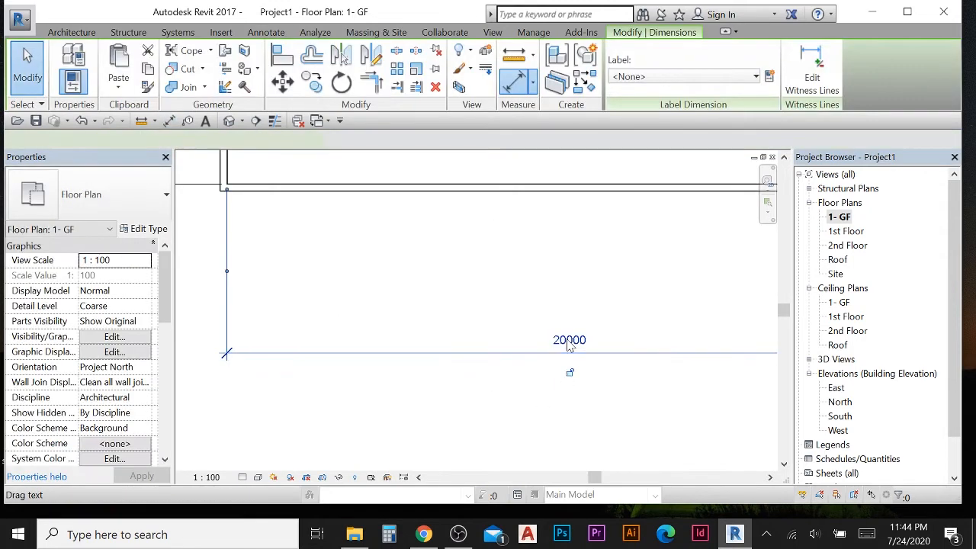
{"action": "key", "text": "Escape"}
{"action": "scroll", "coordinate": [544, 285], "scroll_direction": "down", "scroll_amount": 4}
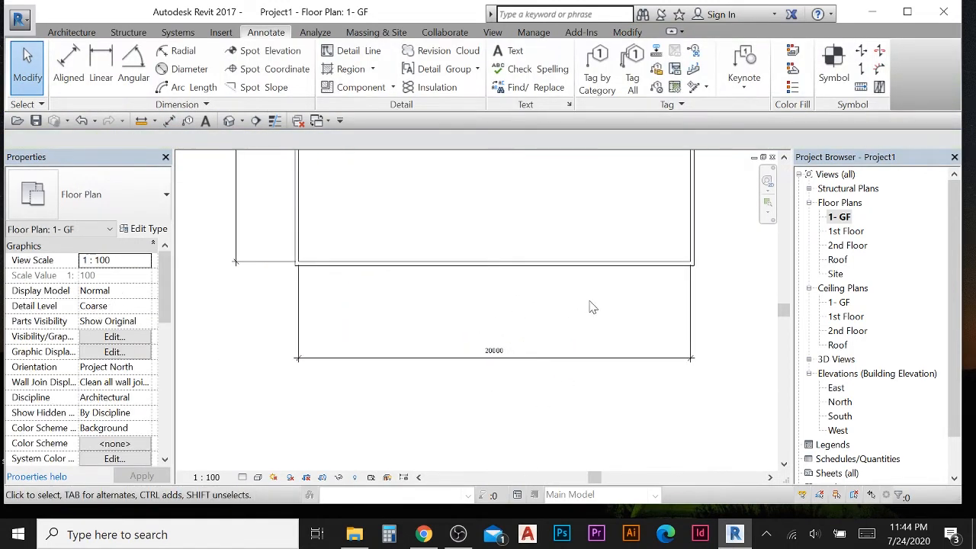
{"action": "left_click", "coordinate": [669, 244]}
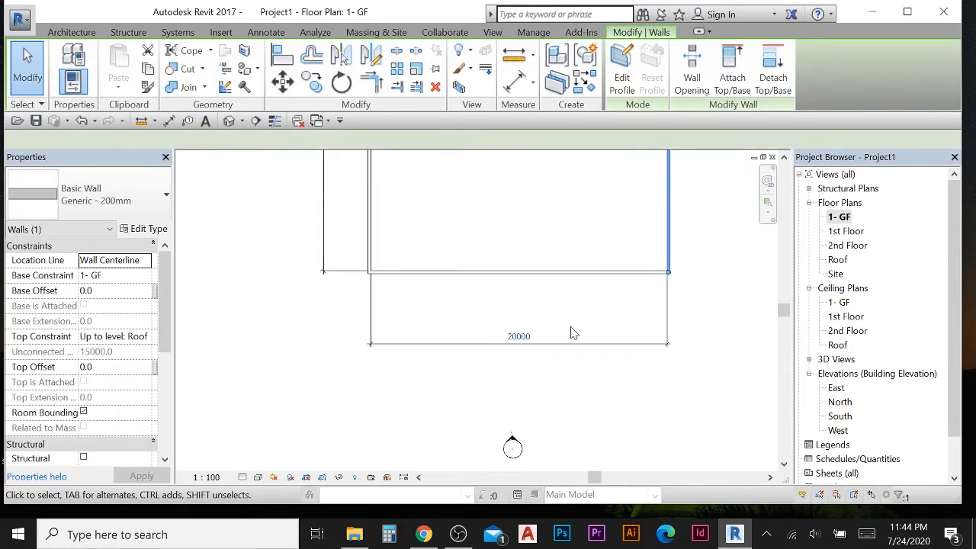
{"action": "left_click", "coordinate": [516, 337]}
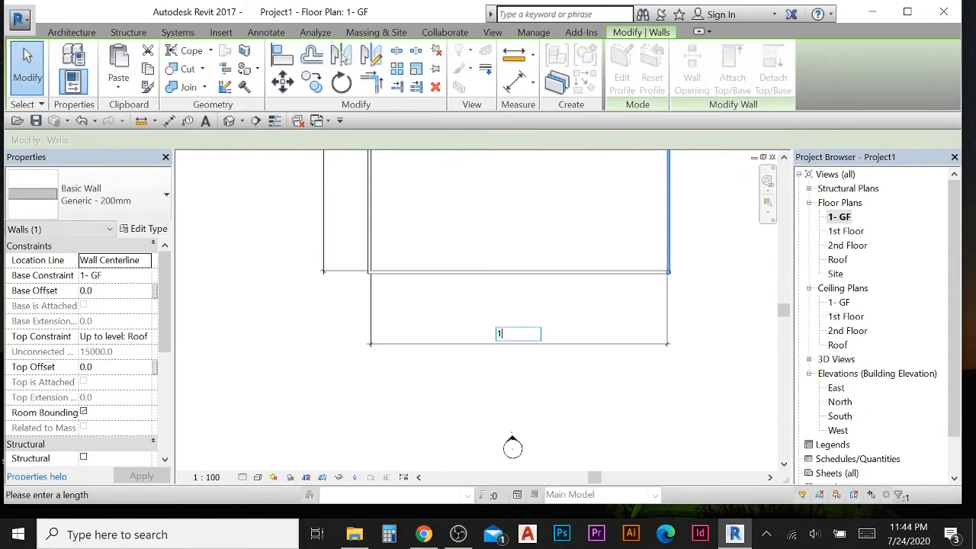
{"action": "key", "text": "Return"}
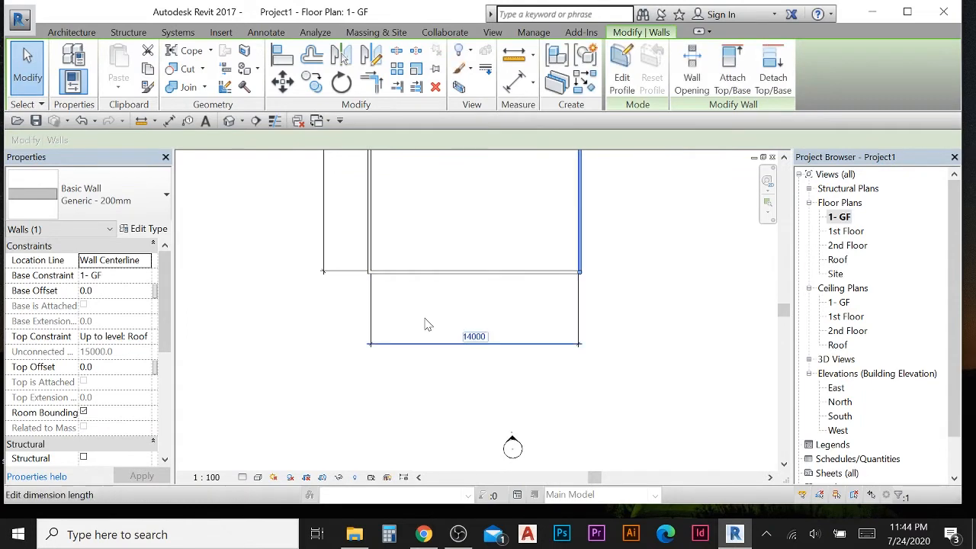
- Pan and zoom around the wall rectangle to review its dimensions
{"action": "left_click", "coordinate": [280, 291]}
{"action": "scroll", "coordinate": [280, 291], "scroll_direction": "down", "scroll_amount": 3}
{"action": "middle_click_drag", "start_coordinate": [357, 330], "coordinate": [411, 422]}
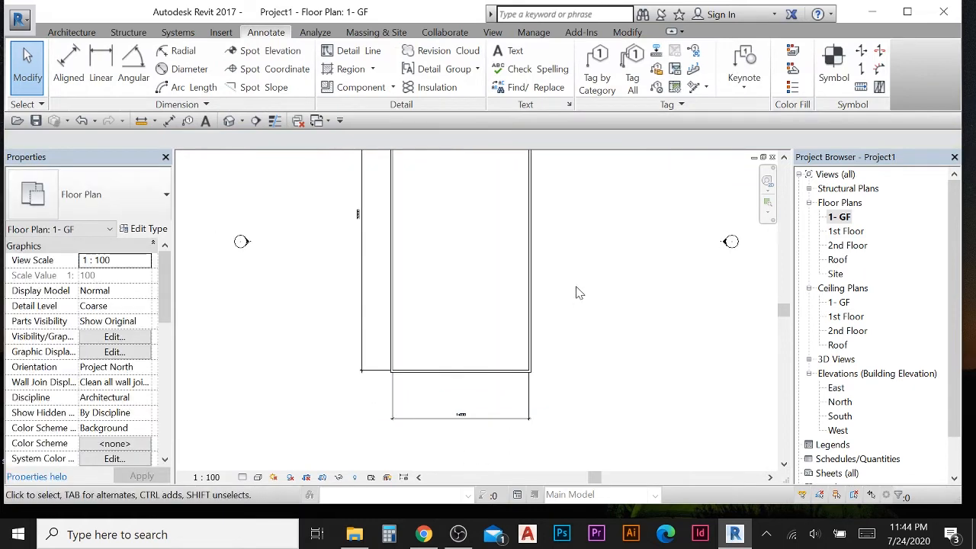
{"action": "scroll", "coordinate": [553, 264], "scroll_direction": "down", "scroll_amount": 4}
{"action": "scroll", "coordinate": [526, 254], "scroll_direction": "up", "scroll_amount": 1}
{"action": "middle_click_drag", "start_coordinate": [517, 256], "coordinate": [528, 289]}
{"action": "scroll", "coordinate": [386, 293], "scroll_direction": "up", "scroll_amount": 1}
{"action": "left_click", "coordinate": [460, 259]}
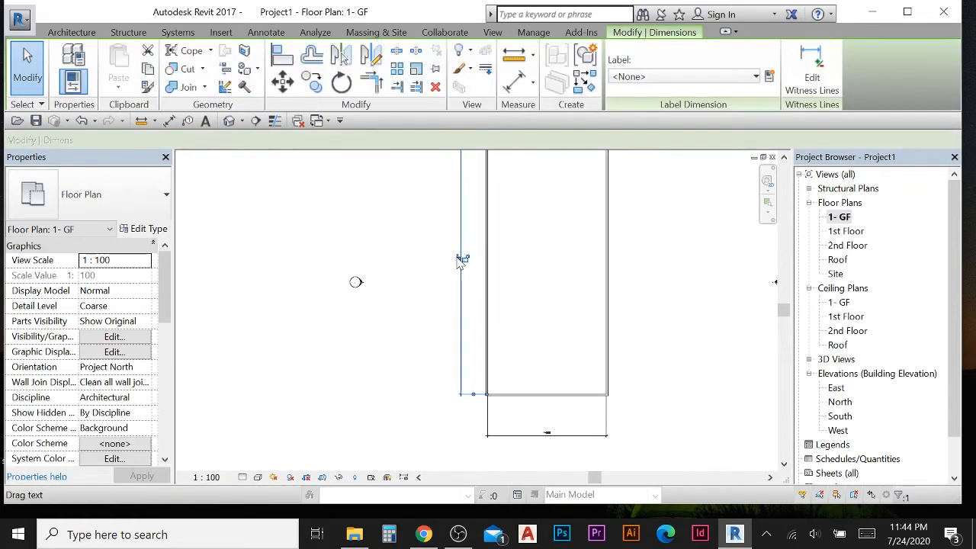
{"action": "left_click", "coordinate": [412, 248]}
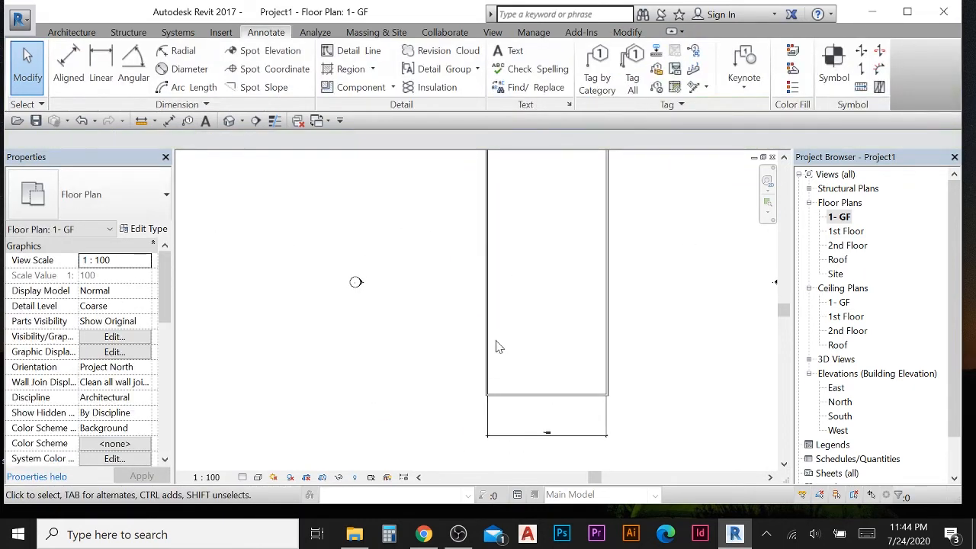
{"action": "left_click", "coordinate": [556, 440]}
{"action": "left_click", "coordinate": [556, 445]}
{"action": "scroll", "coordinate": [475, 405], "scroll_direction": "down", "scroll_amount": 2}
{"action": "scroll", "coordinate": [475, 218], "scroll_direction": "up", "scroll_amount": 2}
{"action": "middle_click_drag", "start_coordinate": [409, 244], "coordinate": [360, 244]}
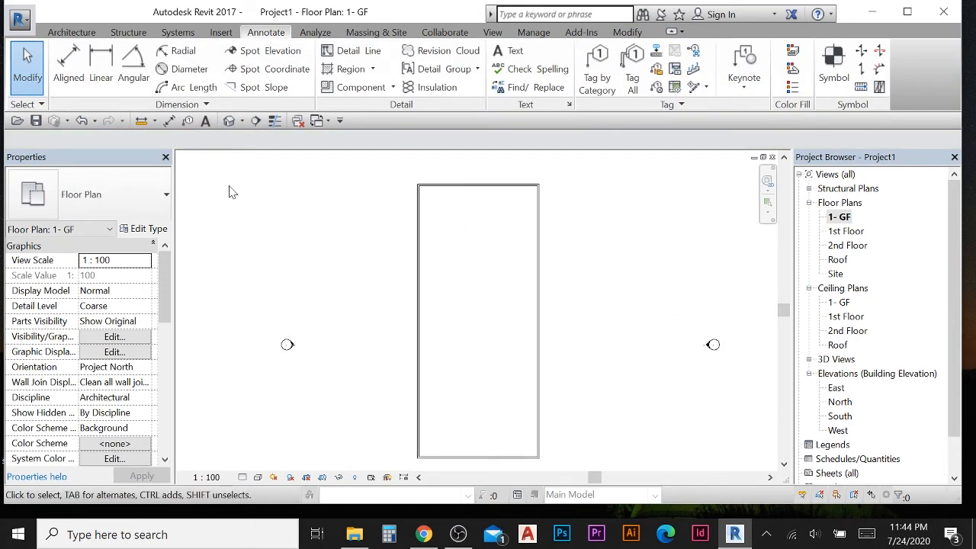
- Draw an architectural wall vertically from the top wall down to the bottom wall inside the rectangle
{"action": "left_click", "coordinate": [71, 32]}
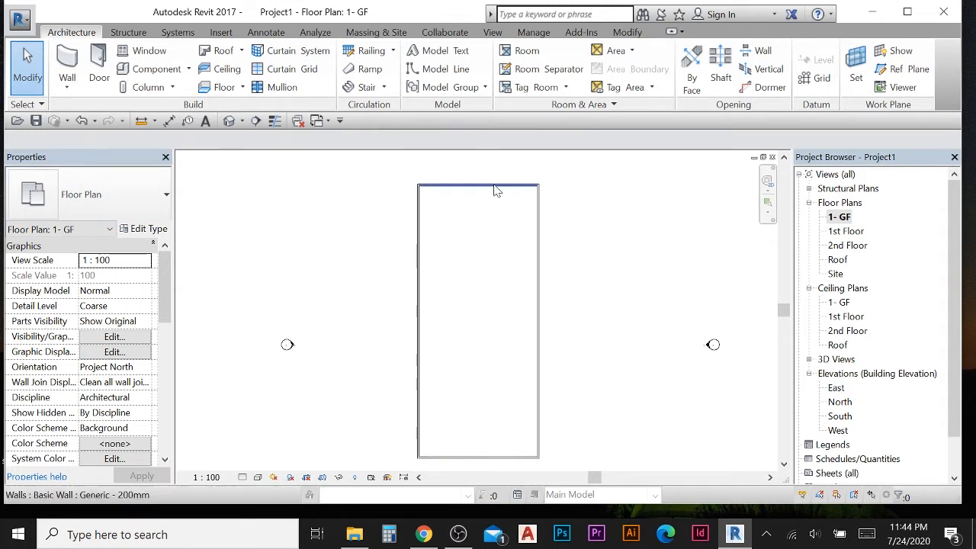
{"action": "left_click", "coordinate": [67, 87]}
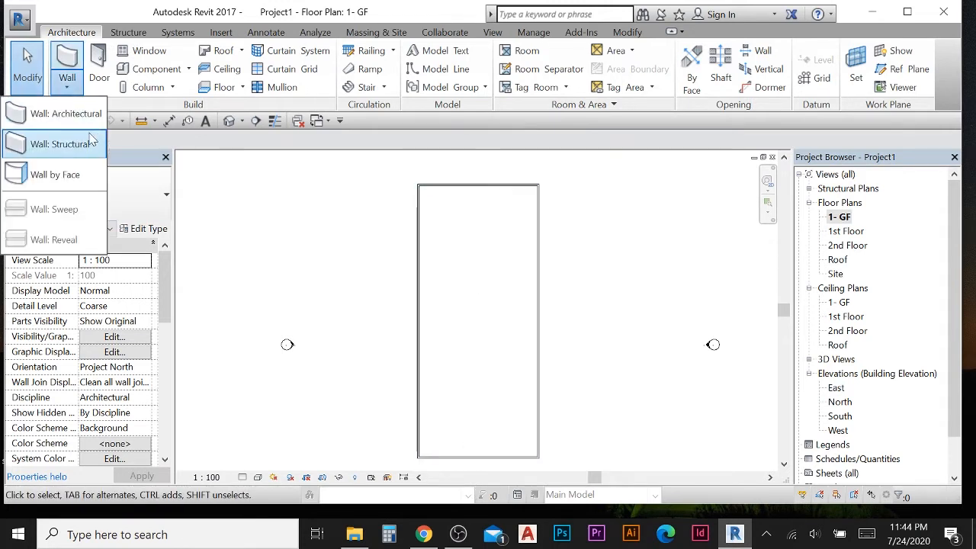
{"action": "left_click", "coordinate": [74, 116]}
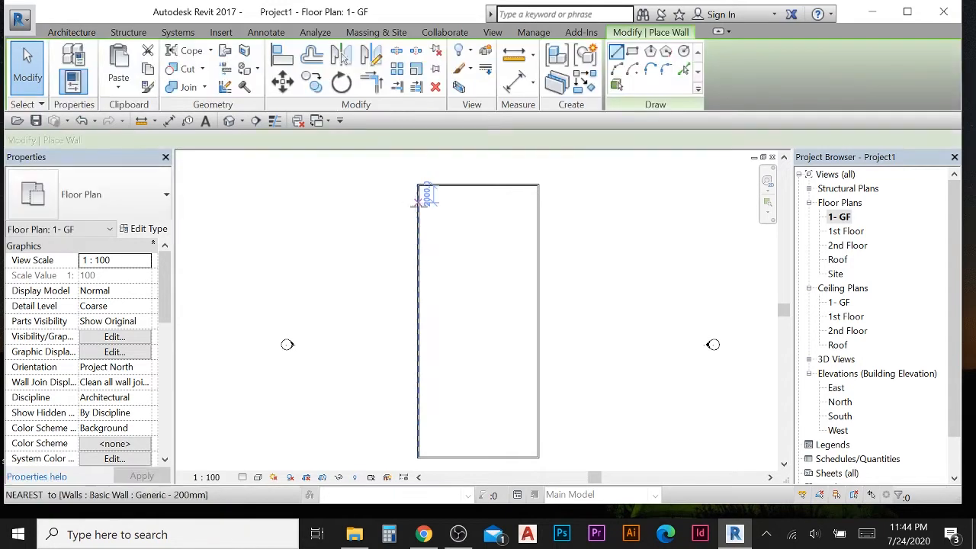
{"action": "scroll", "coordinate": [456, 202], "scroll_direction": "up", "scroll_amount": 2}
{"action": "left_click", "coordinate": [469, 180]}
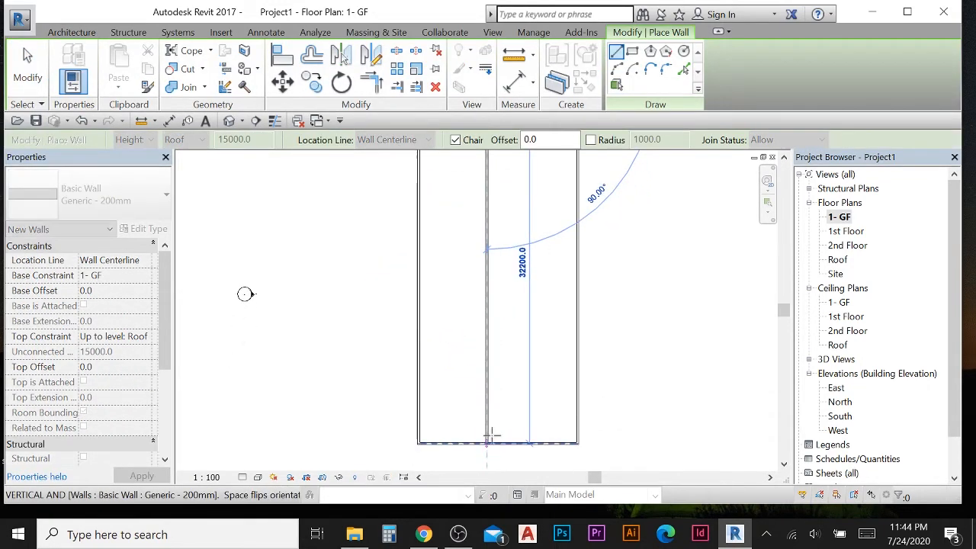
{"action": "scroll", "coordinate": [491, 436], "scroll_direction": "down", "scroll_amount": 2}
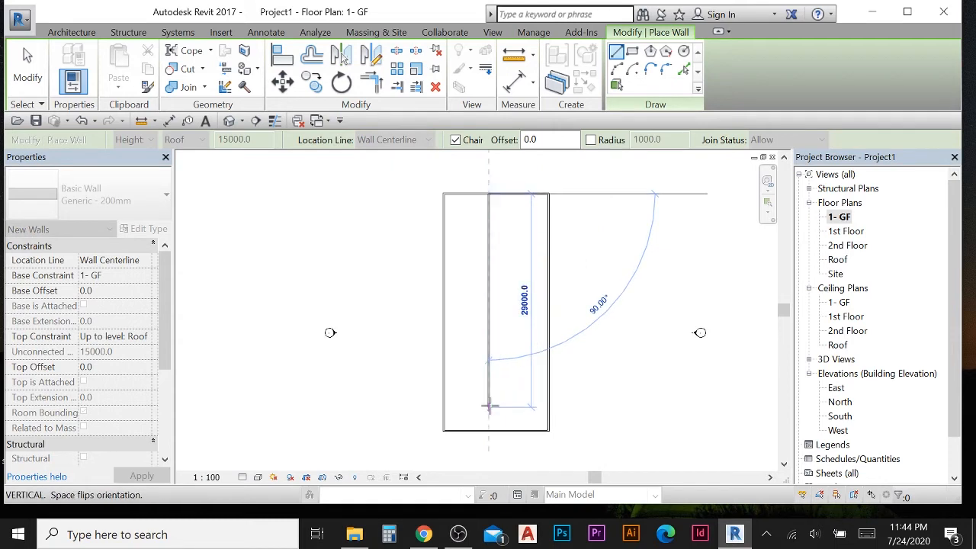
{"action": "left_click", "coordinate": [489, 431]}
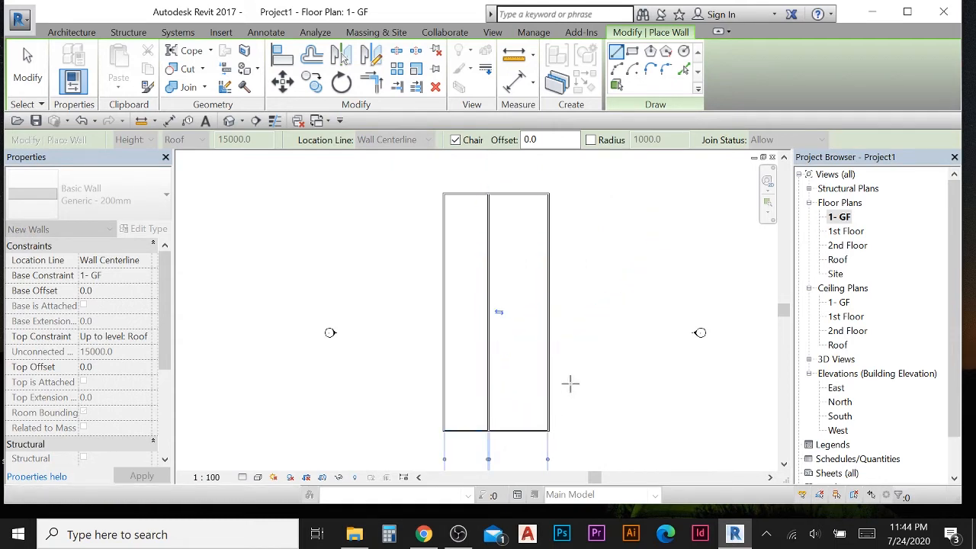
- Draw a second vertical interior wall about 4000 to the right of the first, from top wall to bottom wall
{"action": "scroll", "coordinate": [502, 211], "scroll_direction": "up", "scroll_amount": 1}
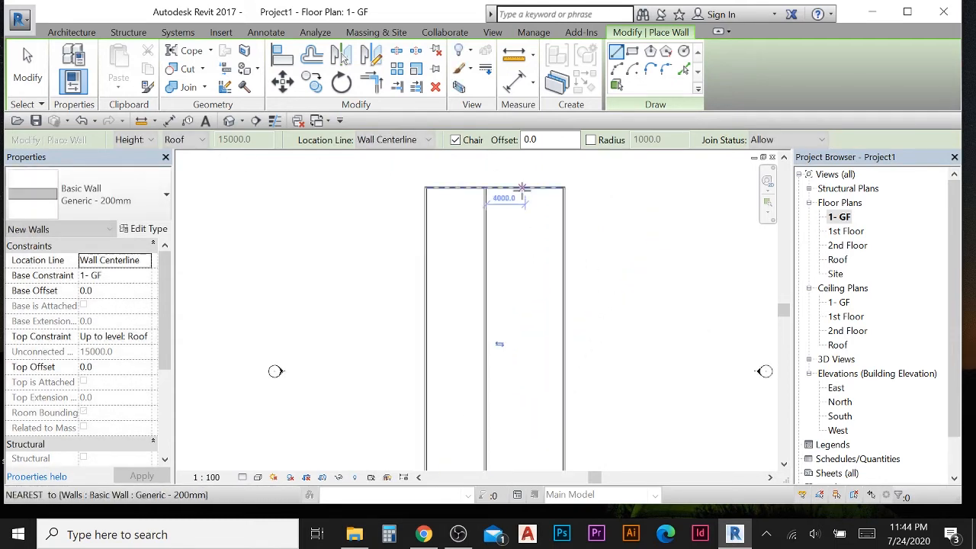
{"action": "left_click", "coordinate": [525, 188]}
{"action": "middle_click_drag", "start_coordinate": [537, 371], "coordinate": [516, 275]}
{"action": "scroll", "coordinate": [509, 335], "scroll_direction": "down", "scroll_amount": 2}
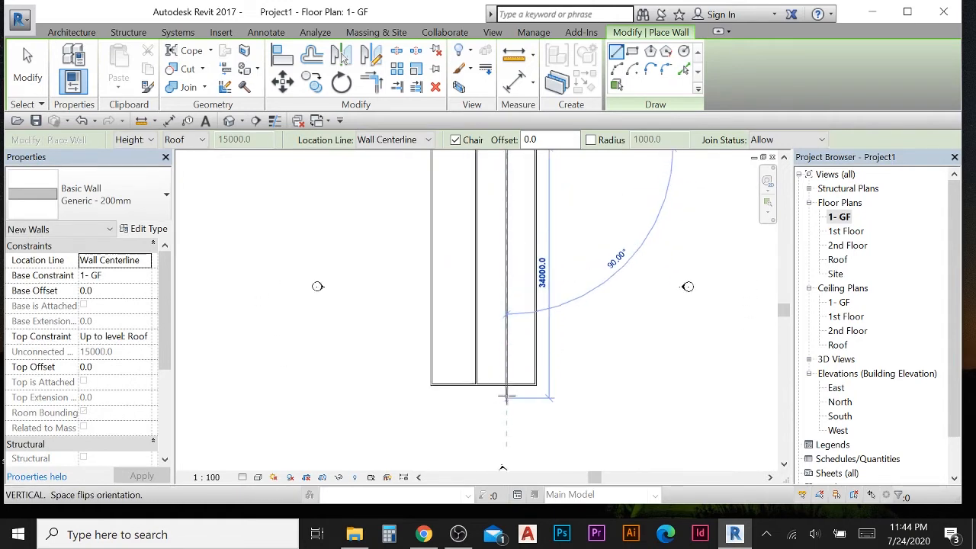
{"action": "left_click", "coordinate": [508, 384]}
{"action": "left_click", "coordinate": [31, 67]}
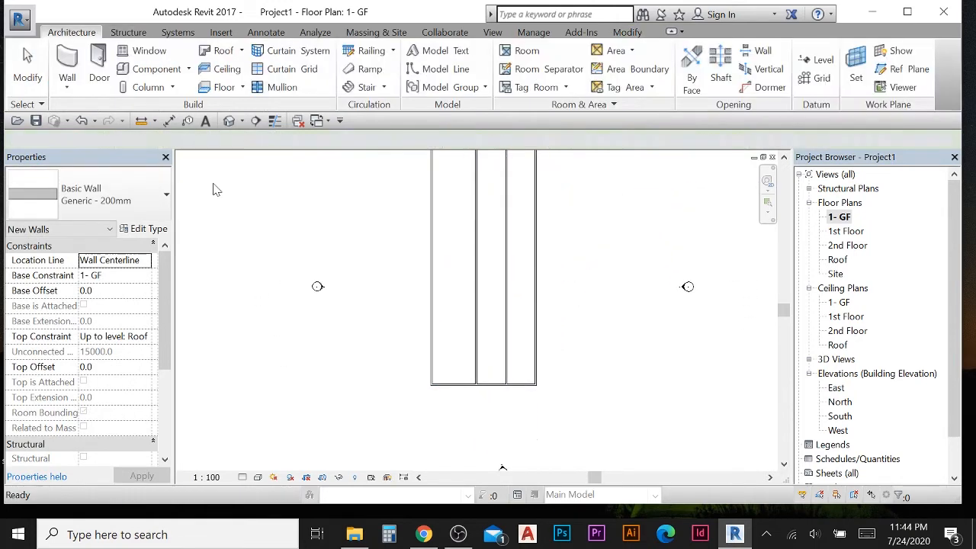
- Select the first interior wall and set its distance from the left exterior wall to 5000
{"action": "middle_click_drag", "start_coordinate": [377, 181], "coordinate": [387, 333]}
{"action": "scroll", "coordinate": [430, 310], "scroll_direction": "up", "scroll_amount": 2}
{"action": "scroll", "coordinate": [465, 305], "scroll_direction": "up", "scroll_amount": 1}
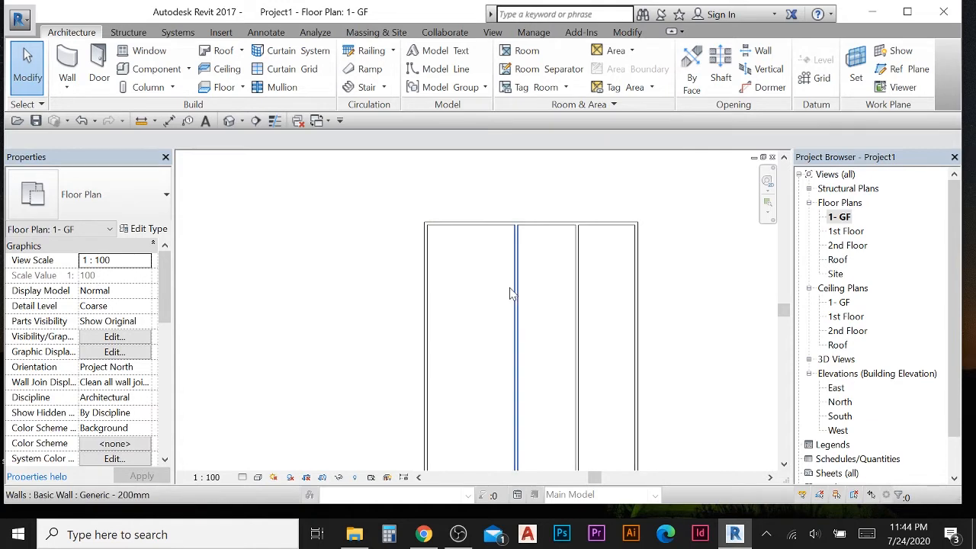
{"action": "left_click", "coordinate": [509, 288]}
{"action": "scroll", "coordinate": [517, 322], "scroll_direction": "down", "scroll_amount": 5}
{"action": "middle_click_drag", "start_coordinate": [536, 395], "coordinate": [548, 208]}
{"action": "scroll", "coordinate": [521, 355], "scroll_direction": "up", "scroll_amount": 6}
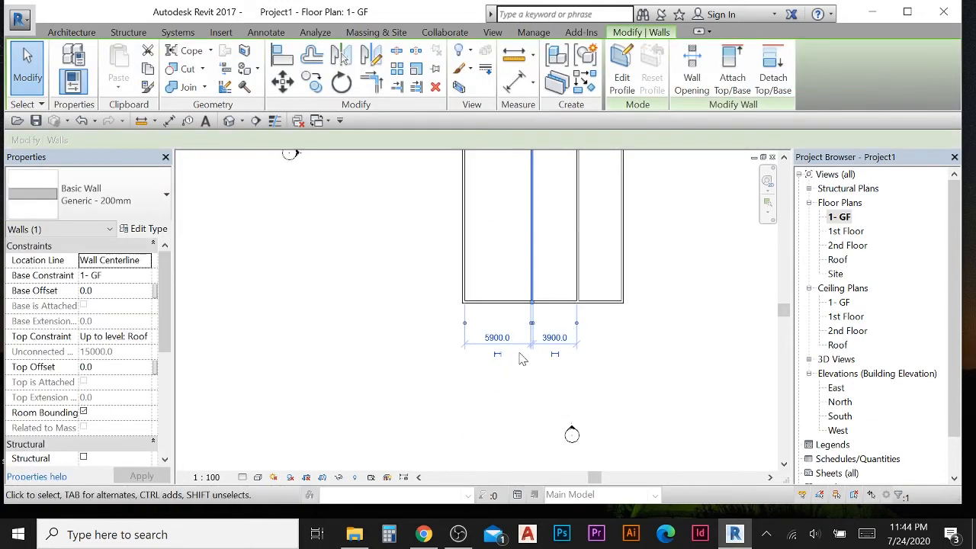
{"action": "scroll", "coordinate": [527, 284], "scroll_direction": "up", "scroll_amount": 2}
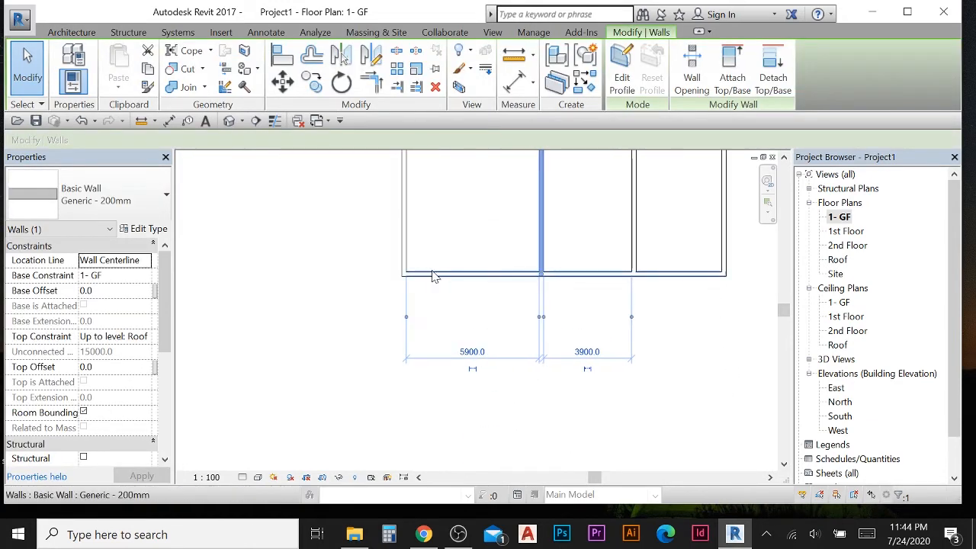
{"action": "left_click", "coordinate": [472, 352]}
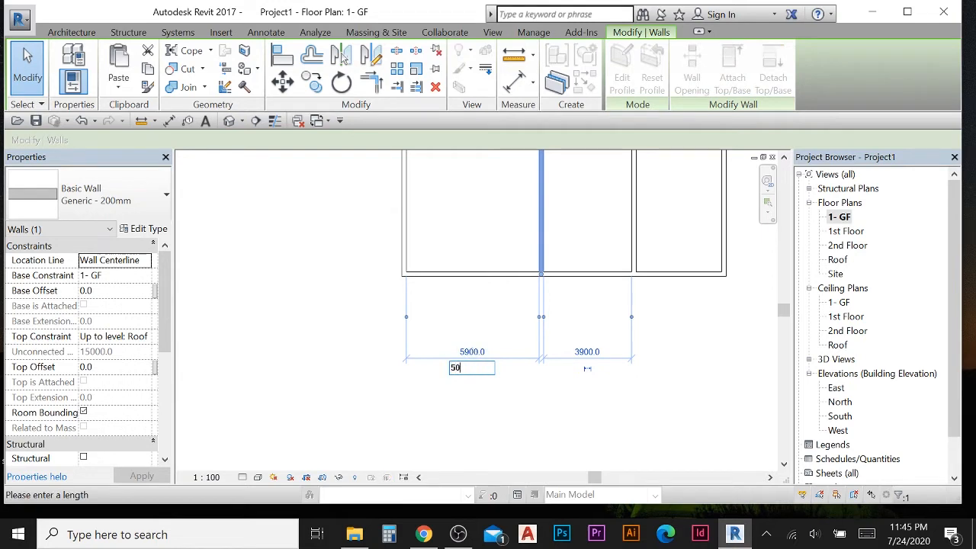
{"action": "type", "text": "5000"}
{"action": "key", "text": "Return"}
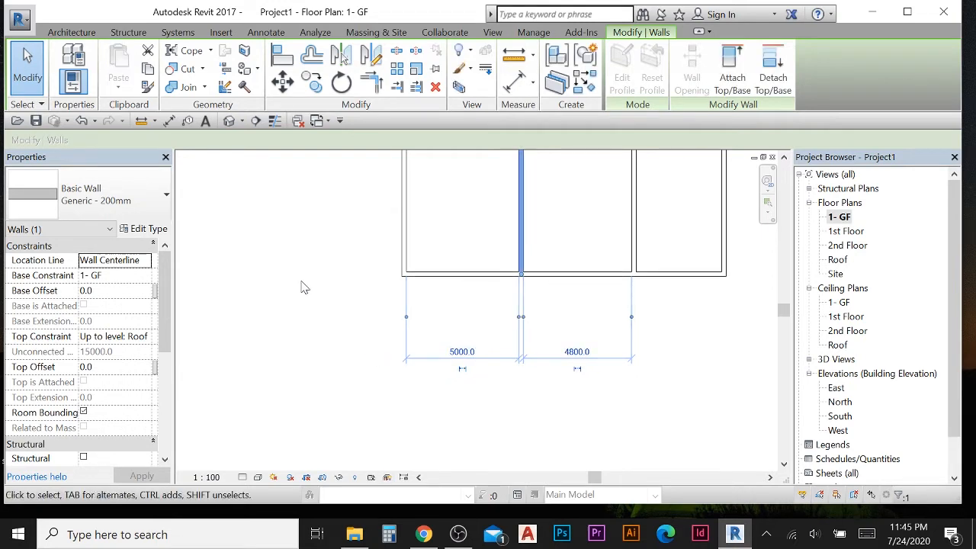
{"action": "left_click", "coordinate": [300, 283]}
{"action": "scroll", "coordinate": [514, 263], "scroll_direction": "down", "scroll_amount": 1}
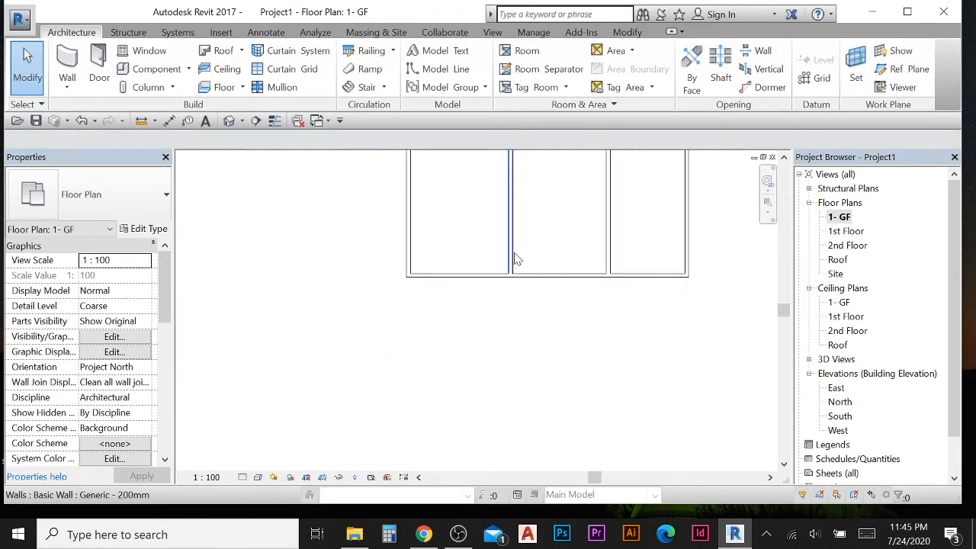
{"action": "left_click", "coordinate": [171, 34]}
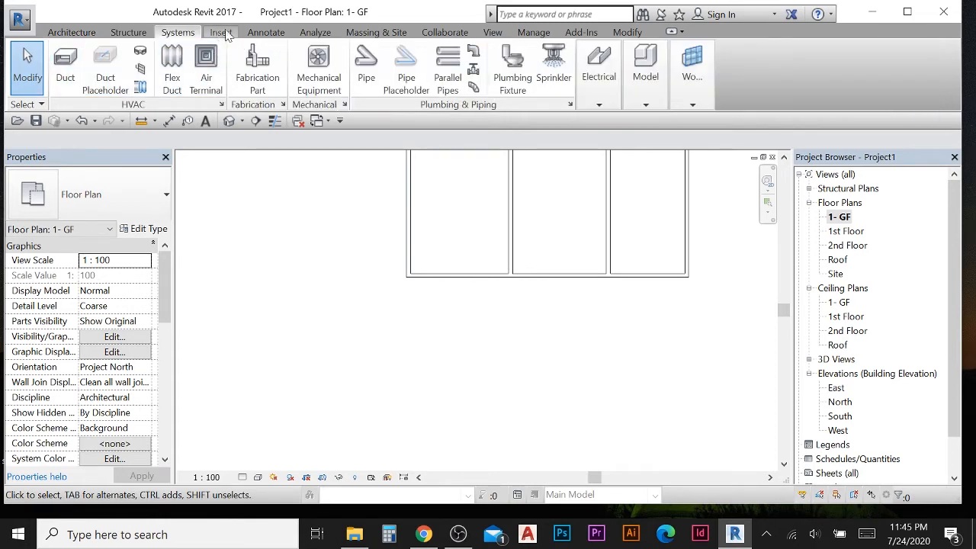
{"action": "left_click", "coordinate": [261, 33]}
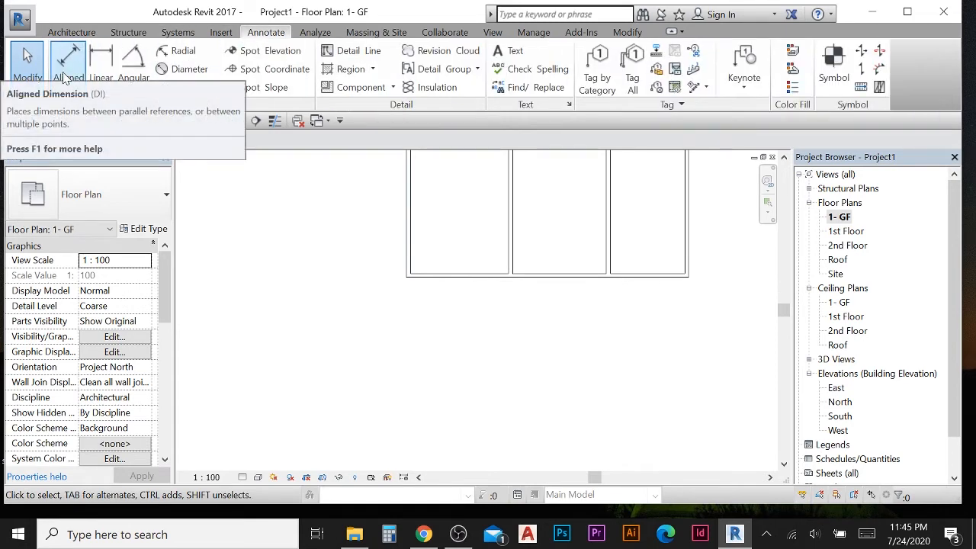
{"action": "scroll", "coordinate": [301, 263], "scroll_direction": "down", "scroll_amount": 1}
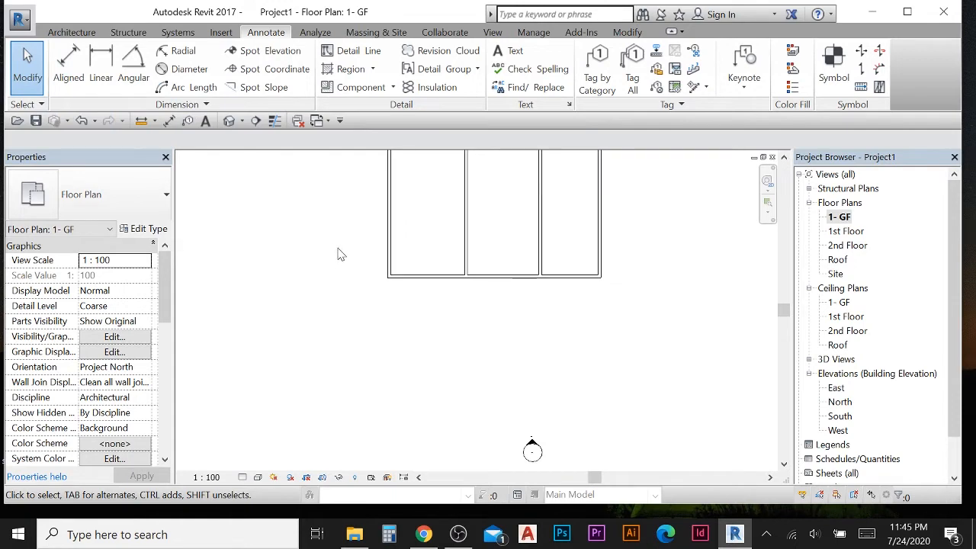
{"action": "scroll", "coordinate": [342, 344], "scroll_direction": "down", "scroll_amount": 1}
{"action": "scroll", "coordinate": [415, 332], "scroll_direction": "down", "scroll_amount": 1}
- Select the second interior wall and set its distance from the right exterior wall to 5000
{"action": "left_click", "coordinate": [467, 316]}
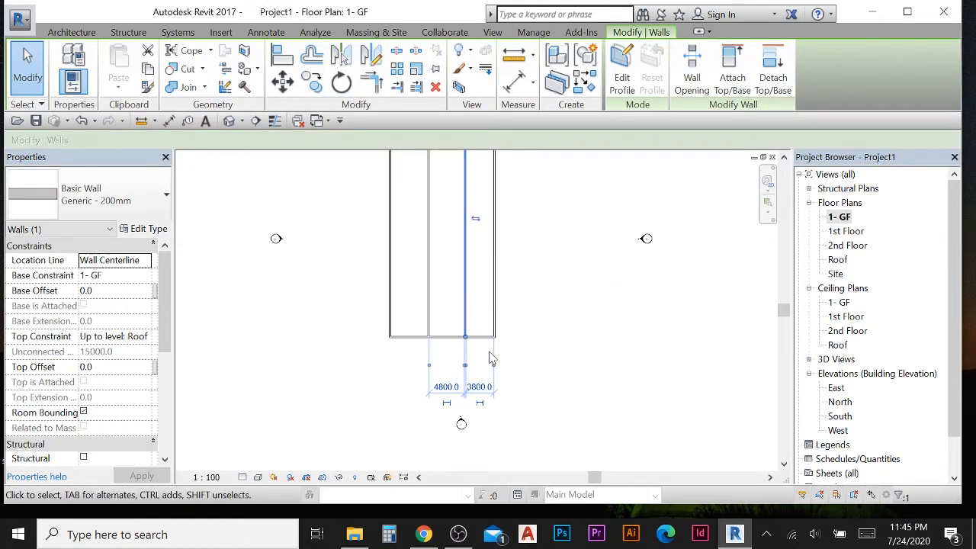
{"action": "scroll", "coordinate": [476, 335], "scroll_direction": "up", "scroll_amount": 2}
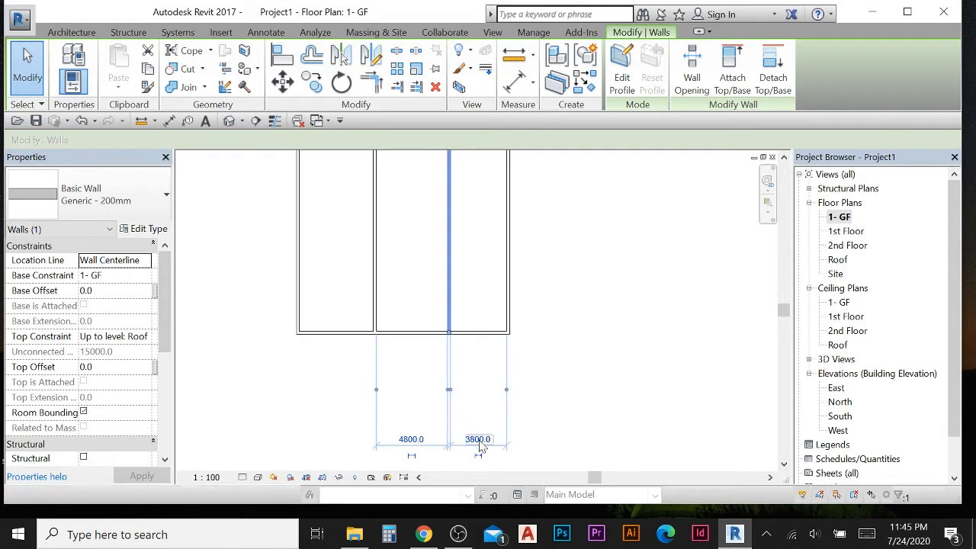
{"action": "middle_click_drag", "start_coordinate": [451, 433], "coordinate": [465, 383]}
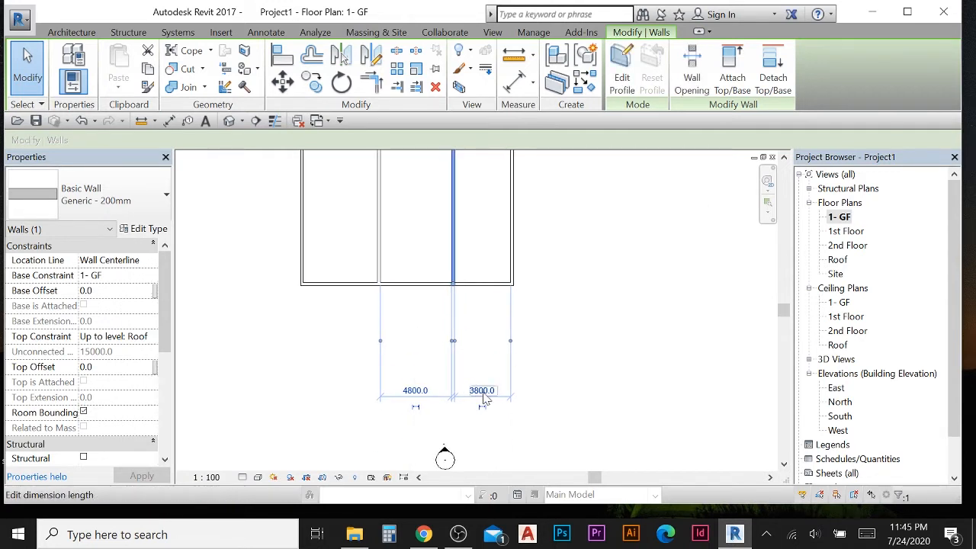
{"action": "scroll", "coordinate": [475, 394], "scroll_direction": "up", "scroll_amount": 2}
{"action": "left_click", "coordinate": [472, 393]}
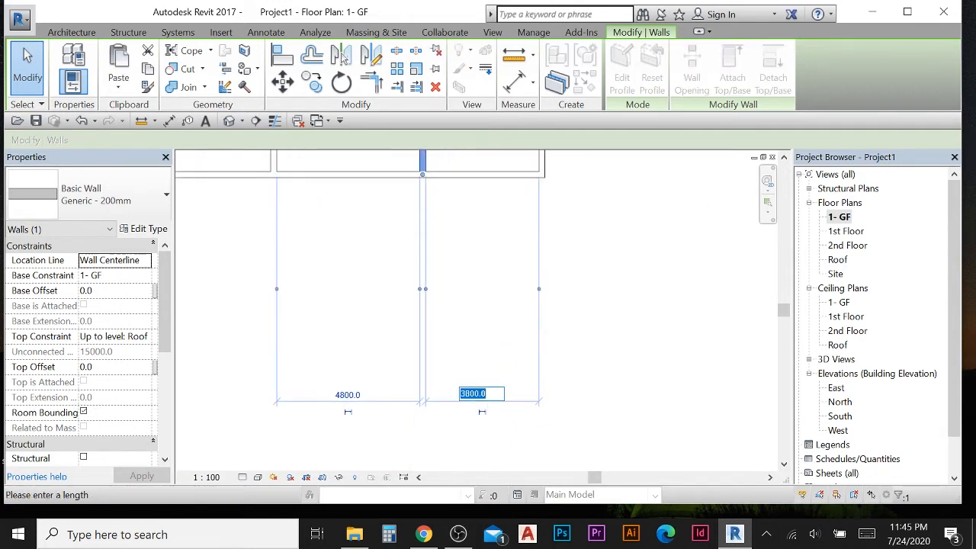
{"action": "key", "text": "Return"}
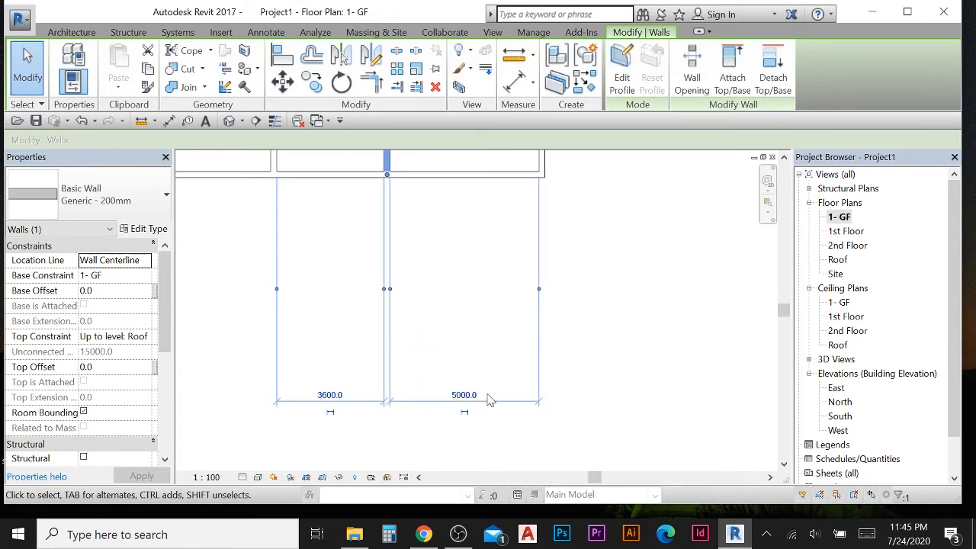
{"action": "key", "text": "Escape"}
- Select each interior wall in turn to check its placement
{"action": "scroll", "coordinate": [407, 290], "scroll_direction": "down", "scroll_amount": 3}
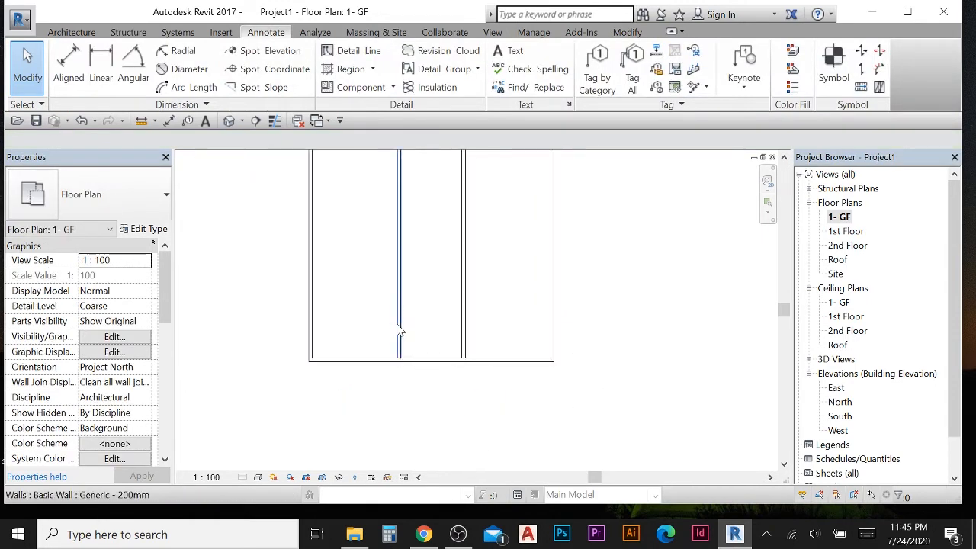
{"action": "left_click", "coordinate": [397, 329]}
{"action": "left_click", "coordinate": [561, 408]}
{"action": "left_click", "coordinate": [467, 334]}
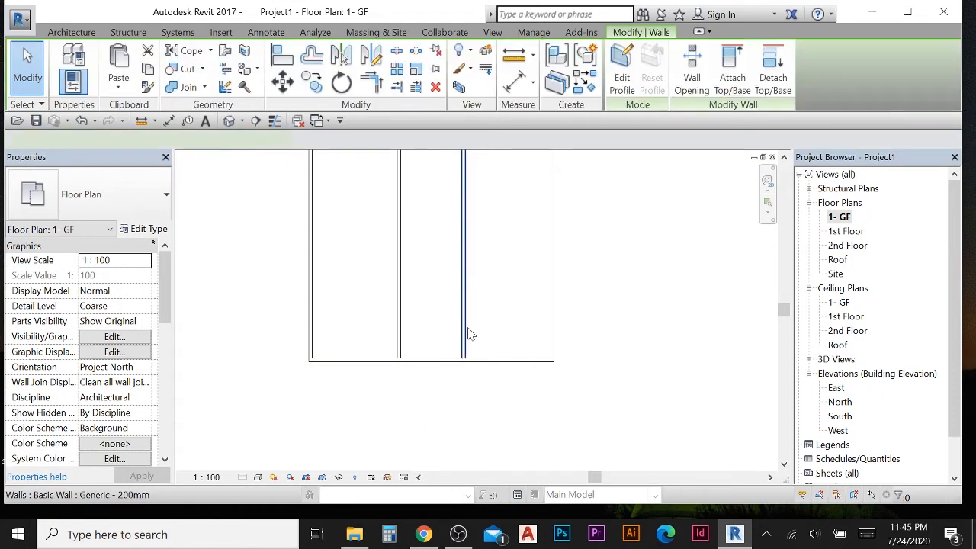
{"action": "left_click", "coordinate": [429, 356]}
{"action": "scroll", "coordinate": [441, 337], "scroll_direction": "down", "scroll_amount": 2}
{"action": "scroll", "coordinate": [434, 317], "scroll_direction": "up", "scroll_amount": 3}
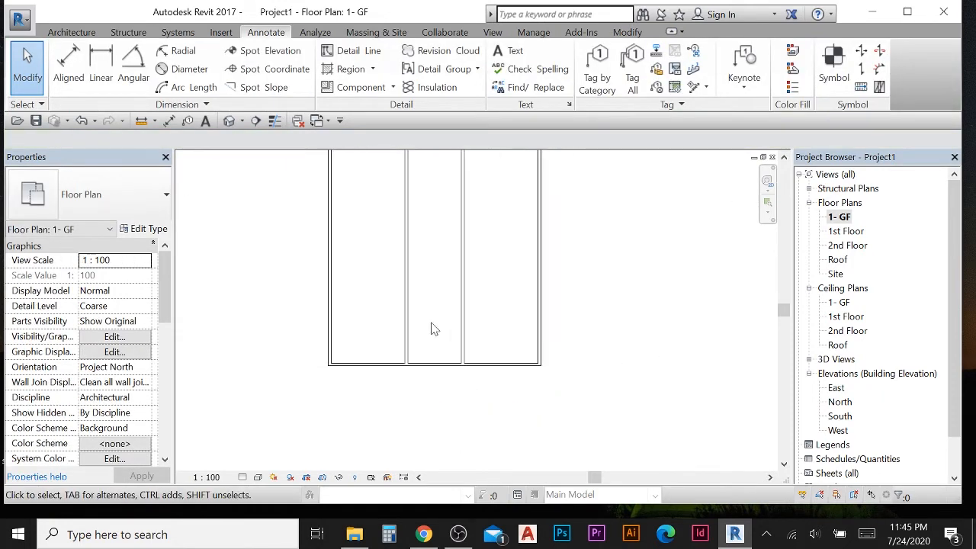
{"action": "scroll", "coordinate": [459, 276], "scroll_direction": "down", "scroll_amount": 3}
{"action": "middle_click_drag", "start_coordinate": [440, 231], "coordinate": [401, 403]}
{"action": "scroll", "coordinate": [402, 360], "scroll_direction": "down", "scroll_amount": 2}
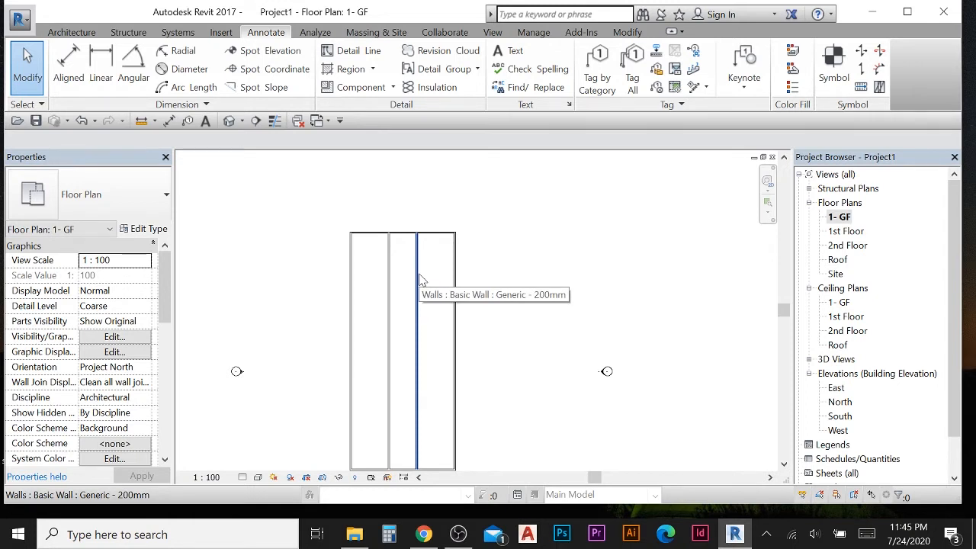
{"action": "scroll", "coordinate": [396, 298], "scroll_direction": "up", "scroll_amount": 1}
{"action": "middle_click_drag", "start_coordinate": [392, 298], "coordinate": [413, 261]}
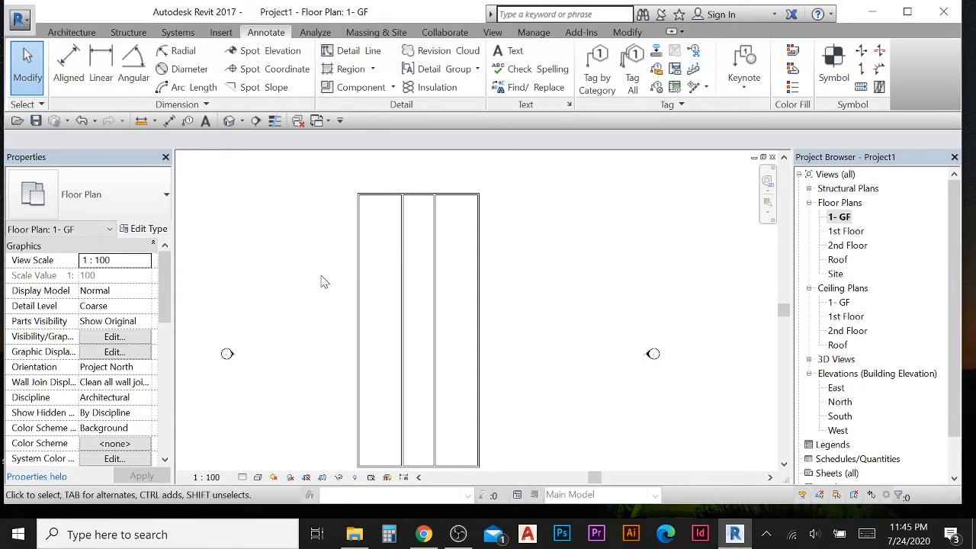
{"action": "middle_click_drag", "start_coordinate": [305, 258], "coordinate": [302, 268]}
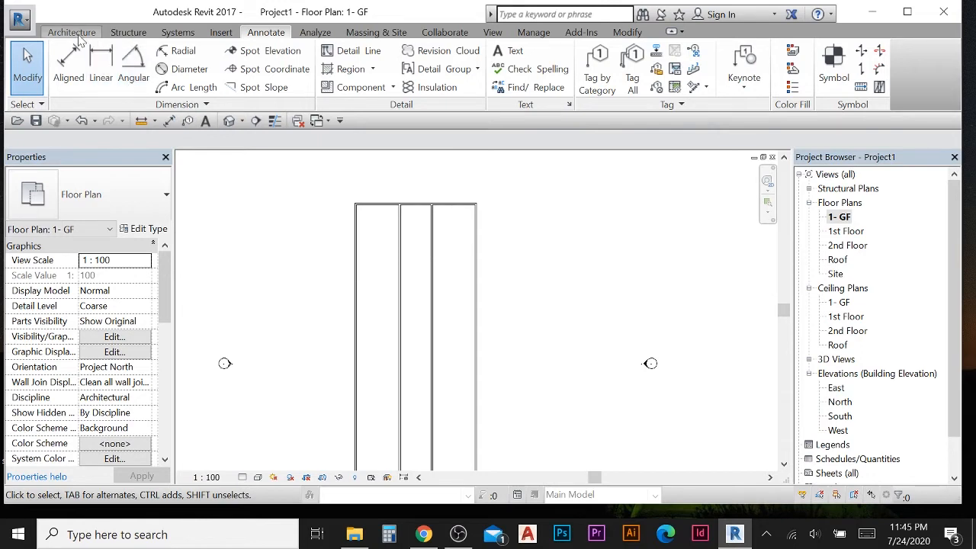
- Draw two horizontal walls across the left bay, the first about 7000 below the top wall and the second about 6900 below it
{"action": "left_click", "coordinate": [71, 32]}
{"action": "left_click", "coordinate": [67, 87]}
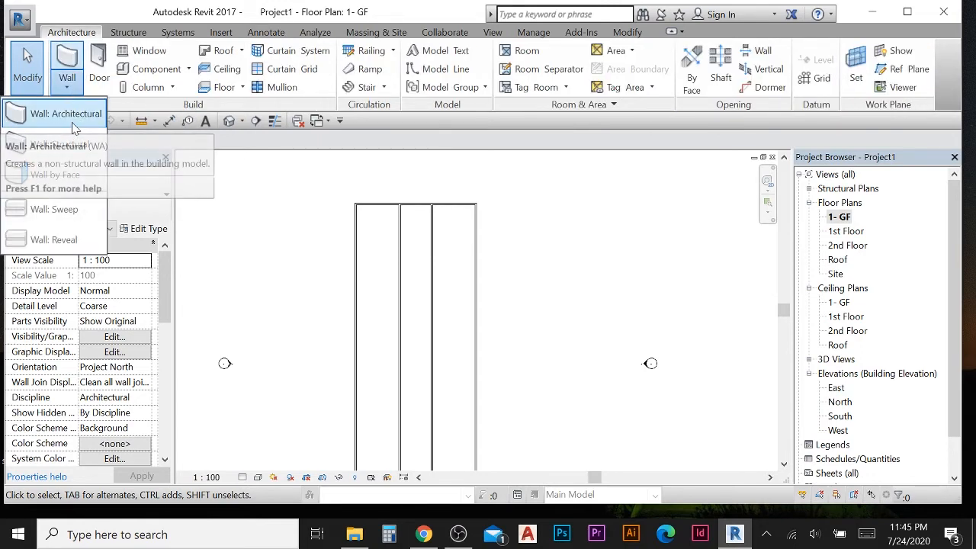
{"action": "left_click", "coordinate": [76, 114]}
{"action": "scroll", "coordinate": [365, 276], "scroll_direction": "up", "scroll_amount": 2}
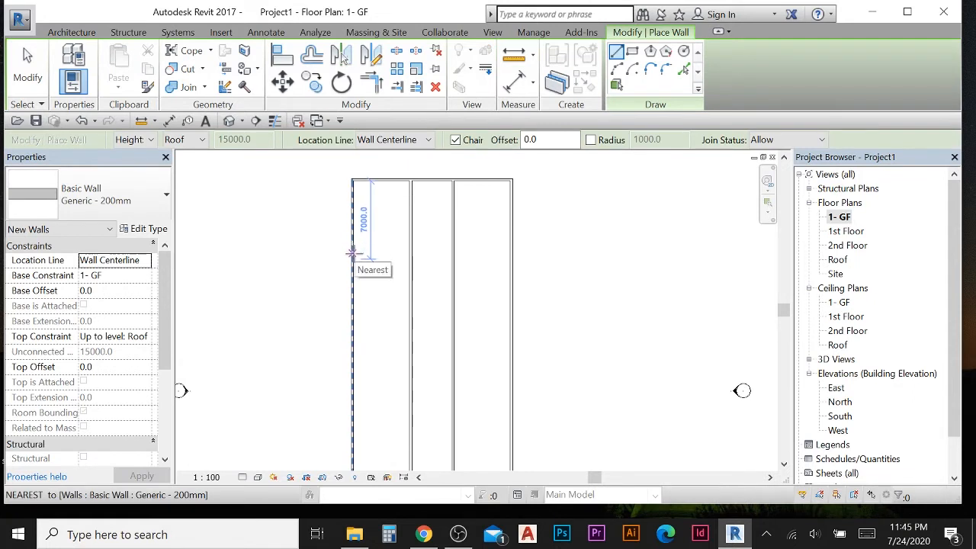
{"action": "left_click", "coordinate": [352, 261]}
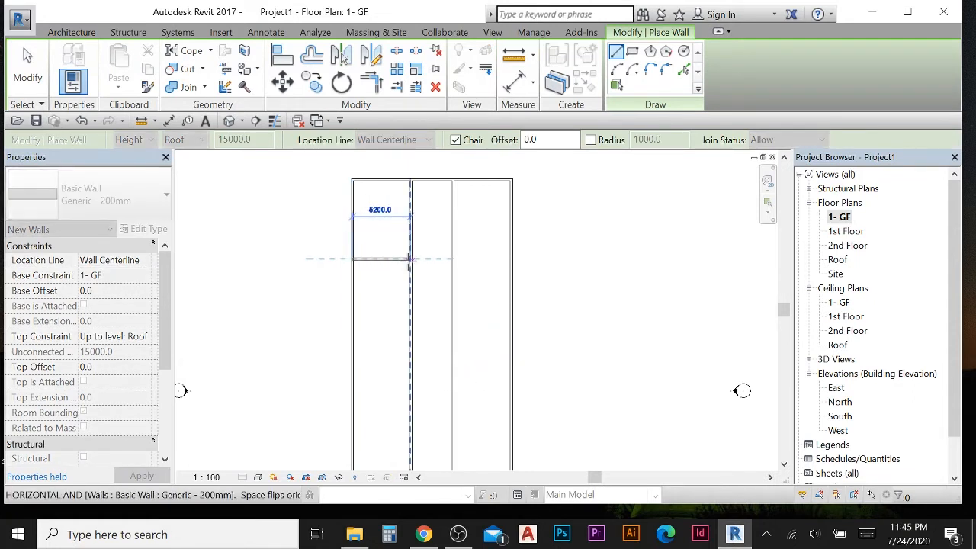
{"action": "left_click", "coordinate": [411, 260]}
{"action": "left_click", "coordinate": [352, 333]}
{"action": "left_click", "coordinate": [411, 334]}
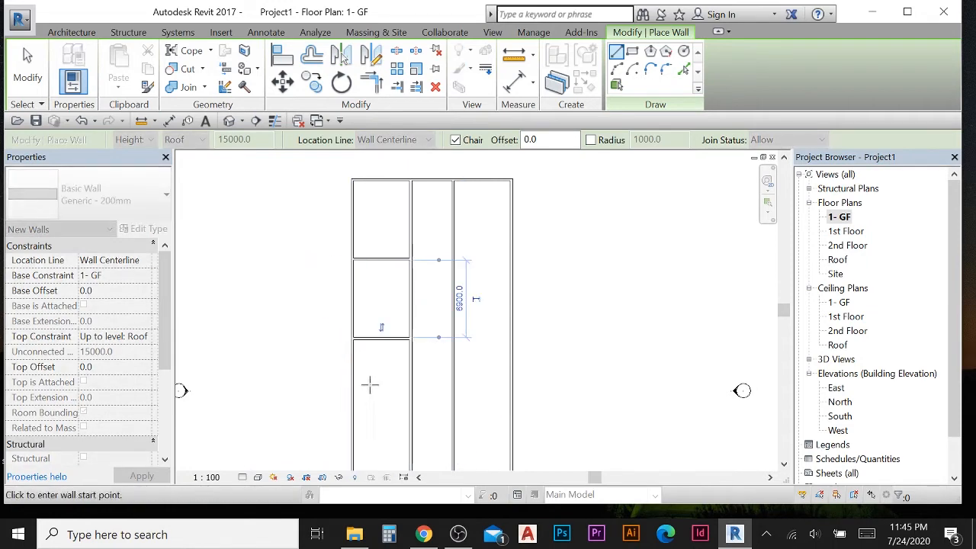
- Draw a third horizontal wall across the left bay below the second one, then leave the wall tool
{"action": "middle_click_drag", "start_coordinate": [366, 411], "coordinate": [377, 331]}
{"action": "left_click", "coordinate": [362, 331]}
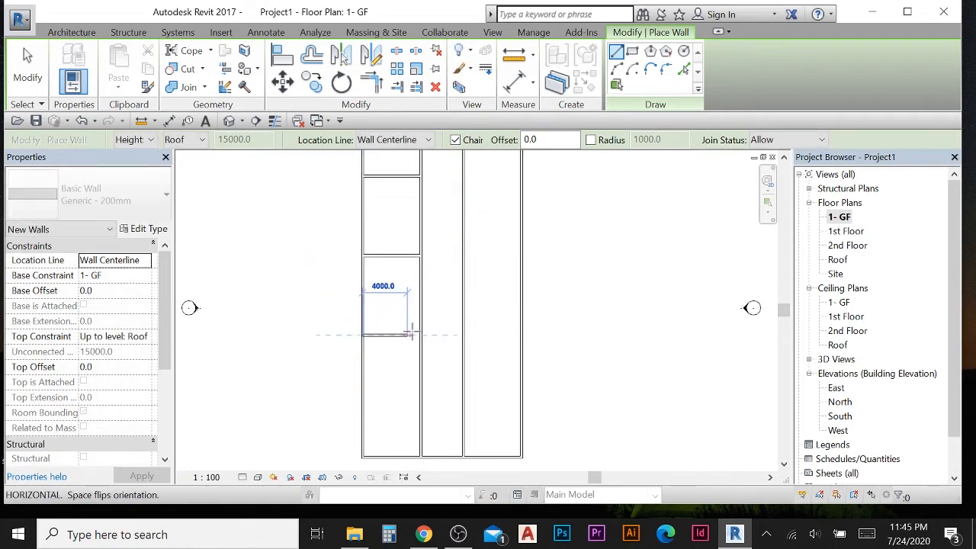
{"action": "left_click", "coordinate": [419, 333]}
{"action": "middle_click_drag", "start_coordinate": [306, 308], "coordinate": [306, 313]}
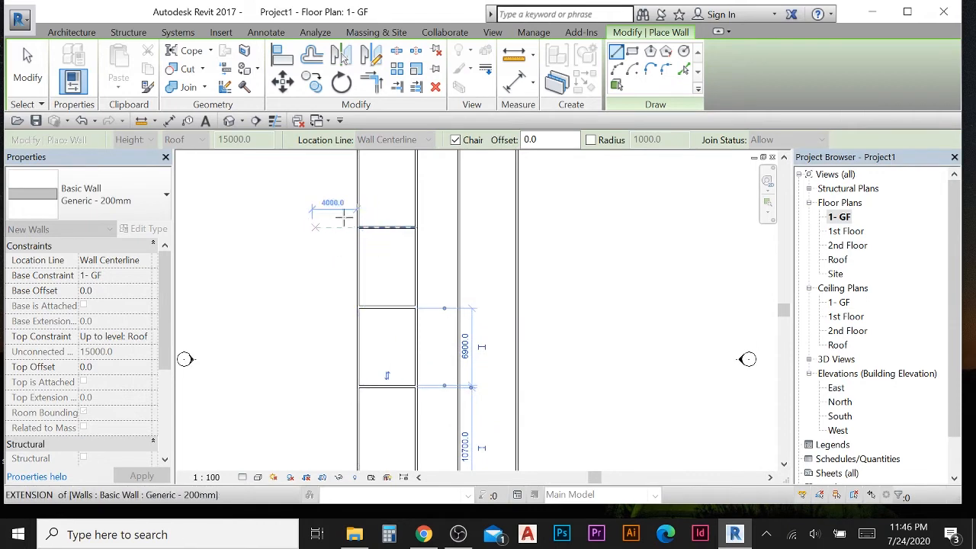
{"action": "middle_click_drag", "start_coordinate": [336, 250], "coordinate": [296, 248]}
{"action": "scroll", "coordinate": [233, 250], "scroll_direction": "down", "scroll_amount": 1}
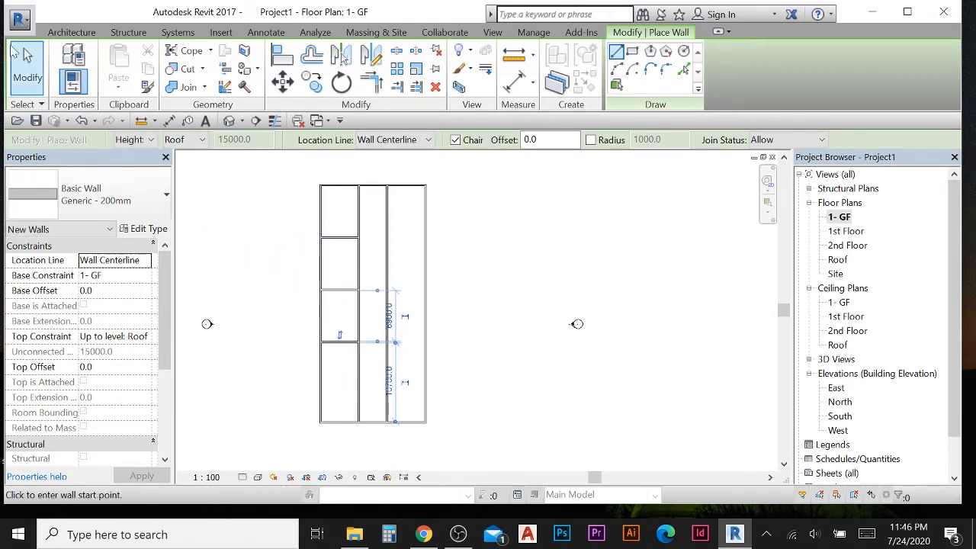
{"action": "key", "text": "Escape"}
{"action": "key", "text": "Escape"}
- Place an aligned dimension chain on wall centerlines from the top wall through the horizontal walls to the bottom wall of the left bay
{"action": "scroll", "coordinate": [353, 244], "scroll_direction": "up", "scroll_amount": 2}
{"action": "scroll", "coordinate": [353, 244], "scroll_direction": "up", "scroll_amount": 1}
{"action": "middle_click_drag", "start_coordinate": [245, 245], "coordinate": [277, 222]}
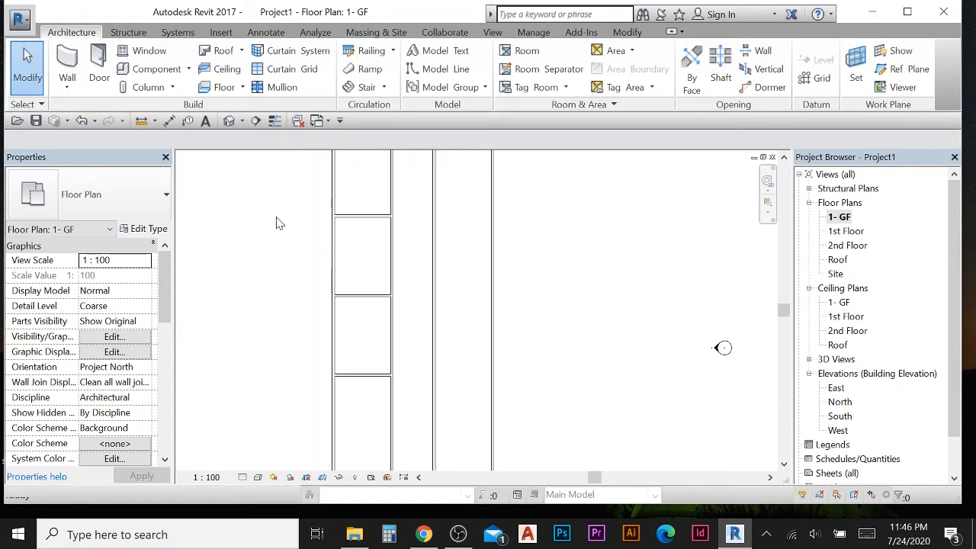
{"action": "scroll", "coordinate": [276, 222], "scroll_direction": "down", "scroll_amount": 3}
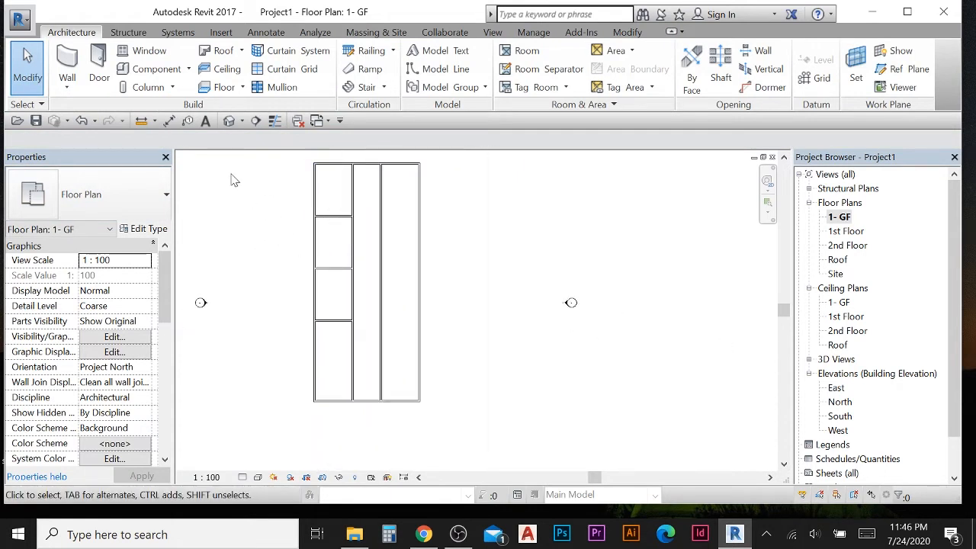
{"action": "scroll", "coordinate": [229, 169], "scroll_direction": "up", "scroll_amount": 2}
{"action": "left_click", "coordinate": [263, 33]}
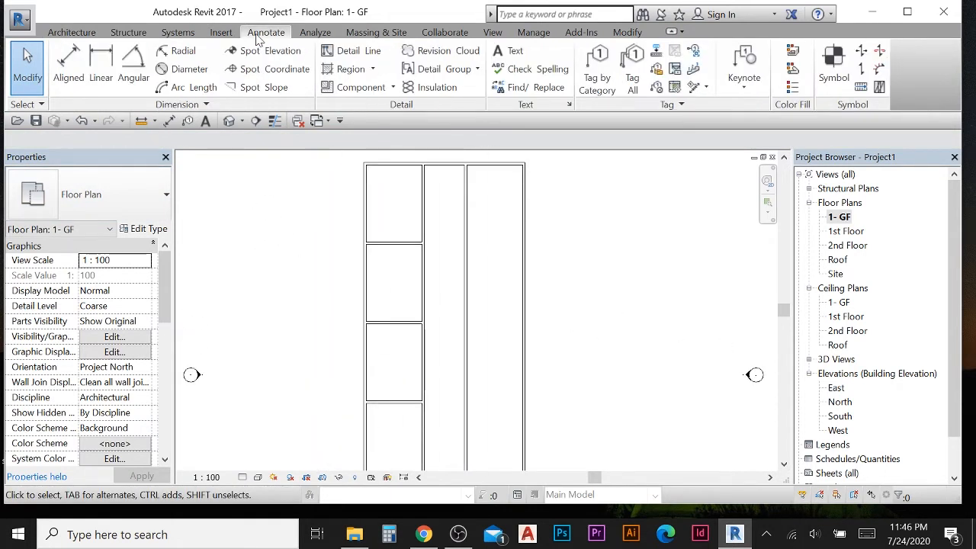
{"action": "left_click", "coordinate": [67, 64]}
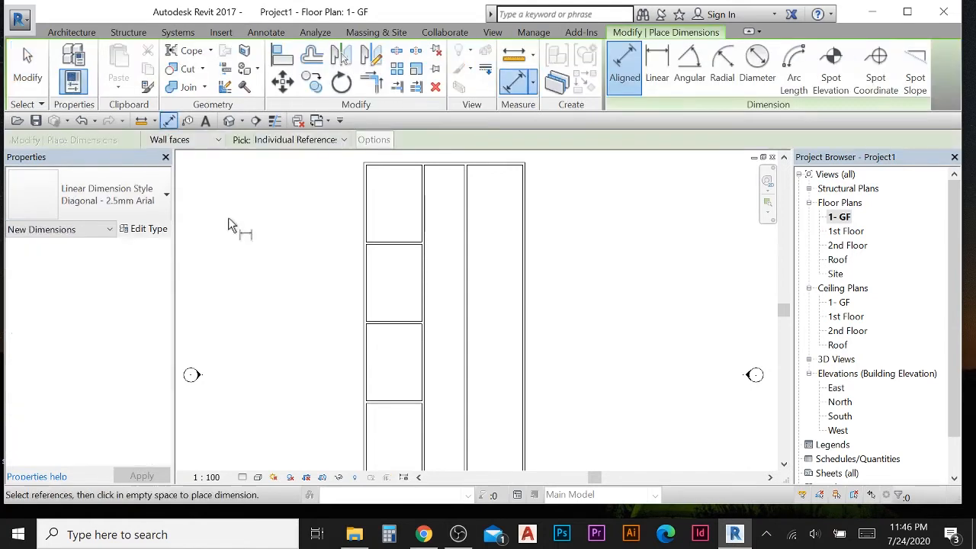
{"action": "left_click", "coordinate": [195, 141]}
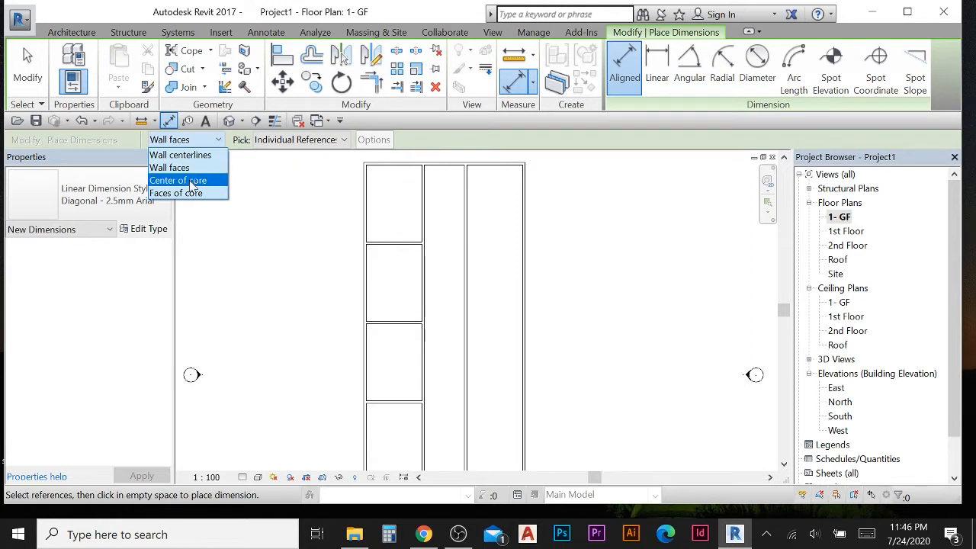
{"action": "left_click", "coordinate": [191, 155]}
{"action": "middle_click_drag", "start_coordinate": [316, 215], "coordinate": [318, 228]}
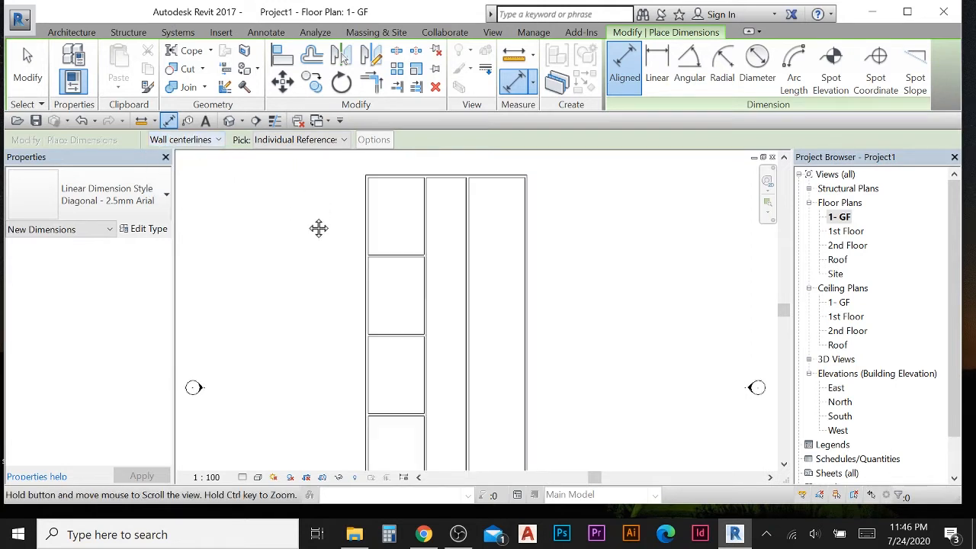
{"action": "scroll", "coordinate": [392, 247], "scroll_direction": "up", "scroll_amount": 2}
{"action": "left_click", "coordinate": [396, 212]}
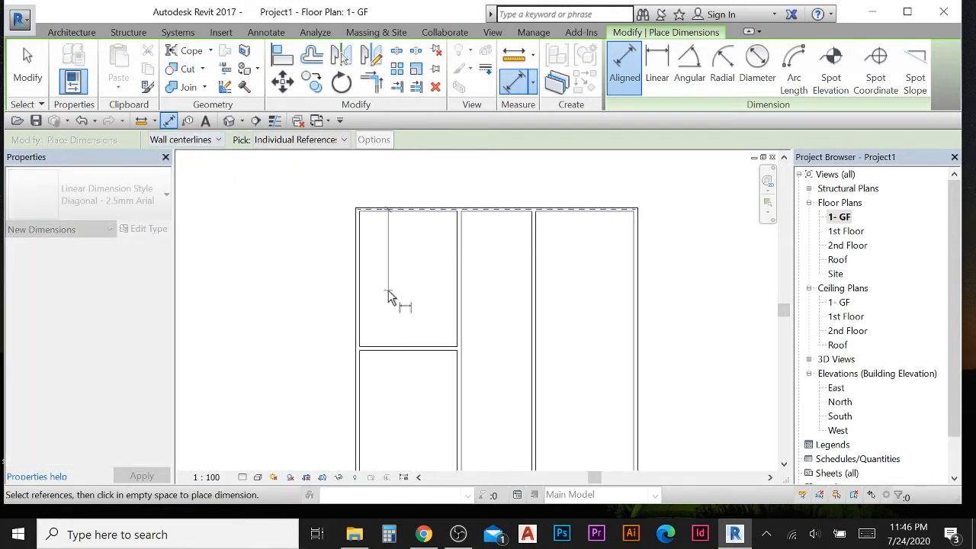
{"action": "middle_click_drag", "start_coordinate": [391, 309], "coordinate": [392, 215]}
{"action": "left_click", "coordinate": [397, 253]}
{"action": "middle_click_drag", "start_coordinate": [396, 287], "coordinate": [418, 230]}
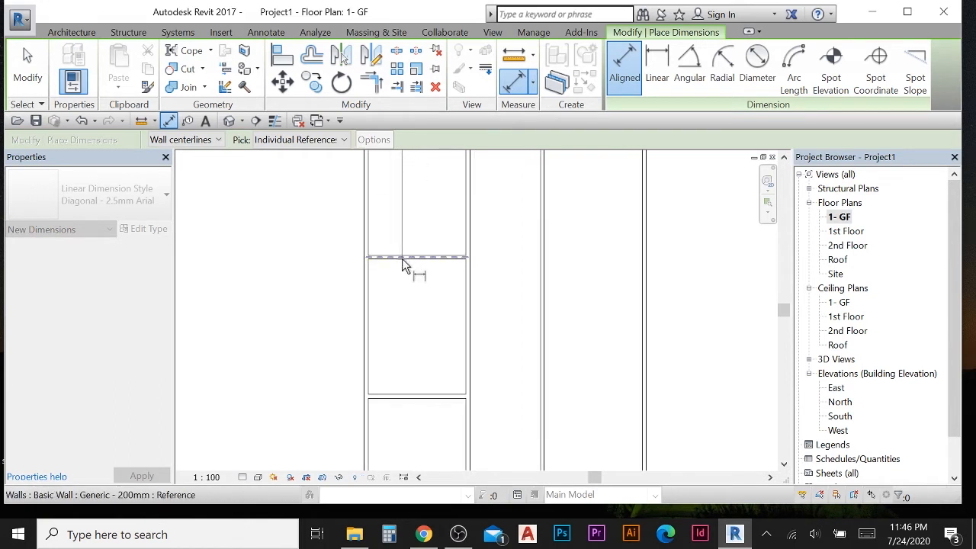
{"action": "scroll", "coordinate": [392, 267], "scroll_direction": "down", "scroll_amount": 2}
{"action": "middle_click_drag", "start_coordinate": [391, 272], "coordinate": [406, 213]}
{"action": "left_click", "coordinate": [404, 375]}
{"action": "left_click", "coordinate": [324, 329]}
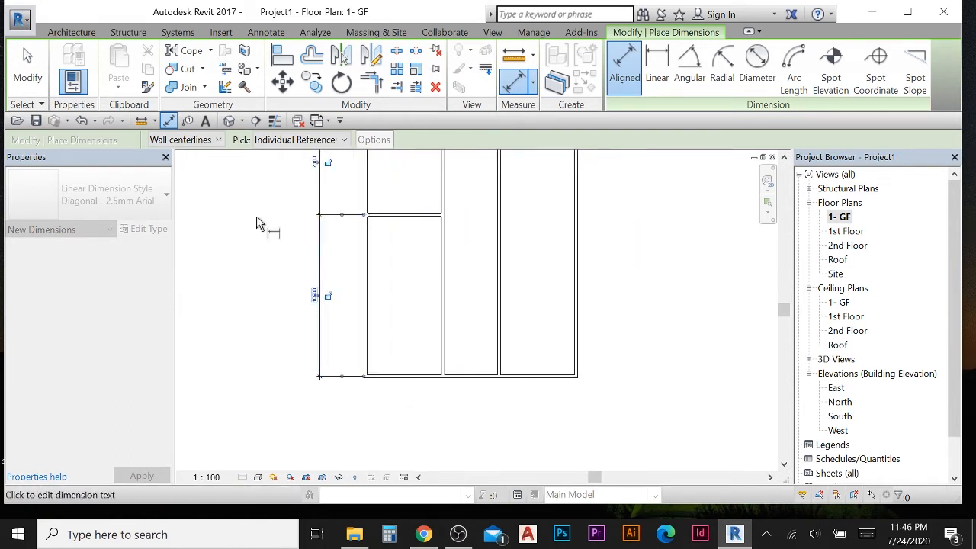
{"action": "key", "text": "Escape"}
{"action": "key", "text": "Escape"}
- Select the dimension chain and toggle its equality so the horizontal walls are spaced evenly
{"action": "middle_click_drag", "start_coordinate": [292, 257], "coordinate": [316, 347]}
{"action": "scroll", "coordinate": [304, 326], "scroll_direction": "down", "scroll_amount": 1}
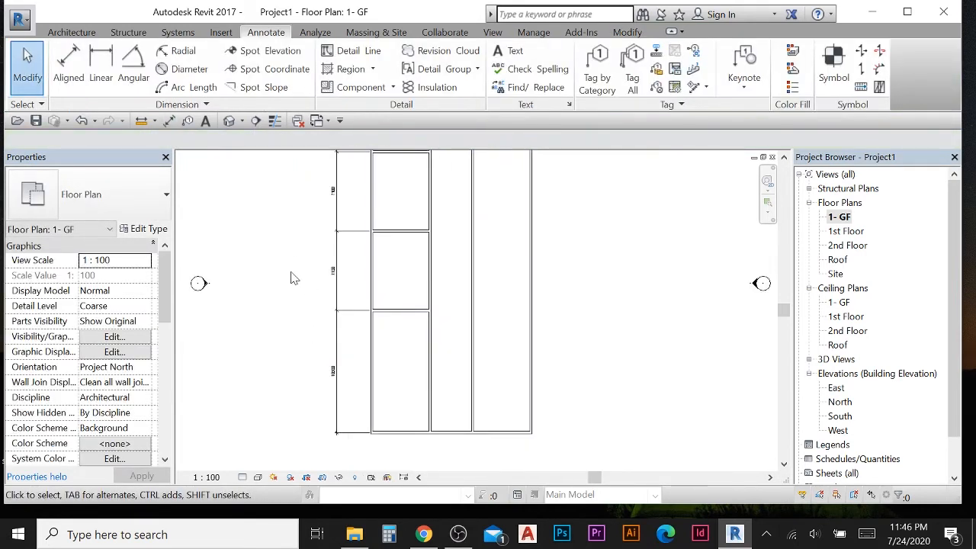
{"action": "middle_click_drag", "start_coordinate": [289, 275], "coordinate": [310, 348]}
{"action": "scroll", "coordinate": [404, 212], "scroll_direction": "down", "scroll_amount": 1}
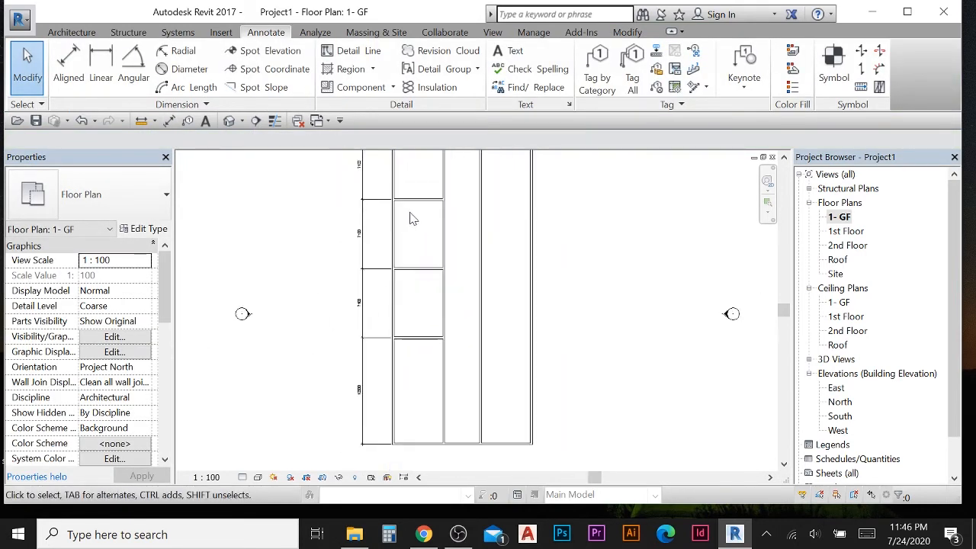
{"action": "middle_click_drag", "start_coordinate": [372, 221], "coordinate": [370, 261]}
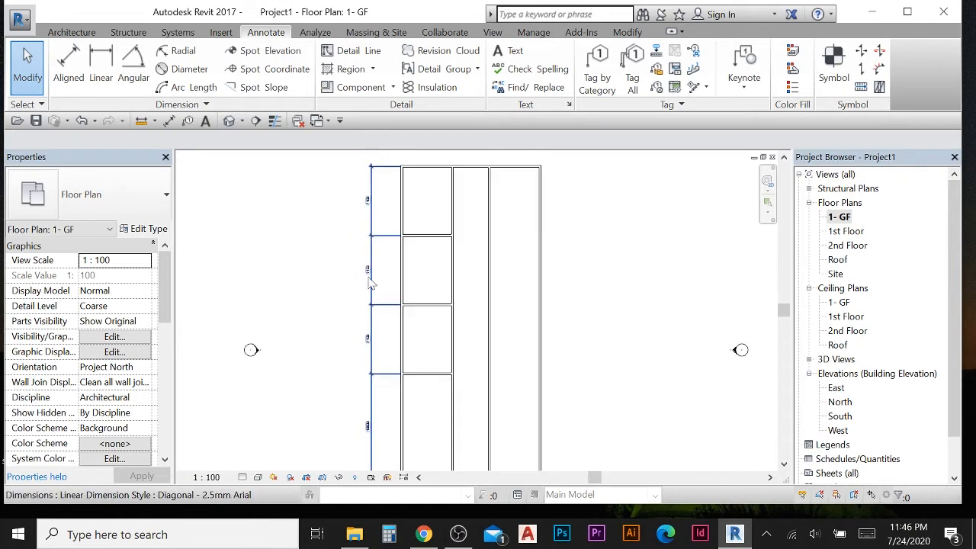
{"action": "scroll", "coordinate": [362, 301], "scroll_direction": "up", "scroll_amount": 2}
{"action": "left_click", "coordinate": [391, 296]}
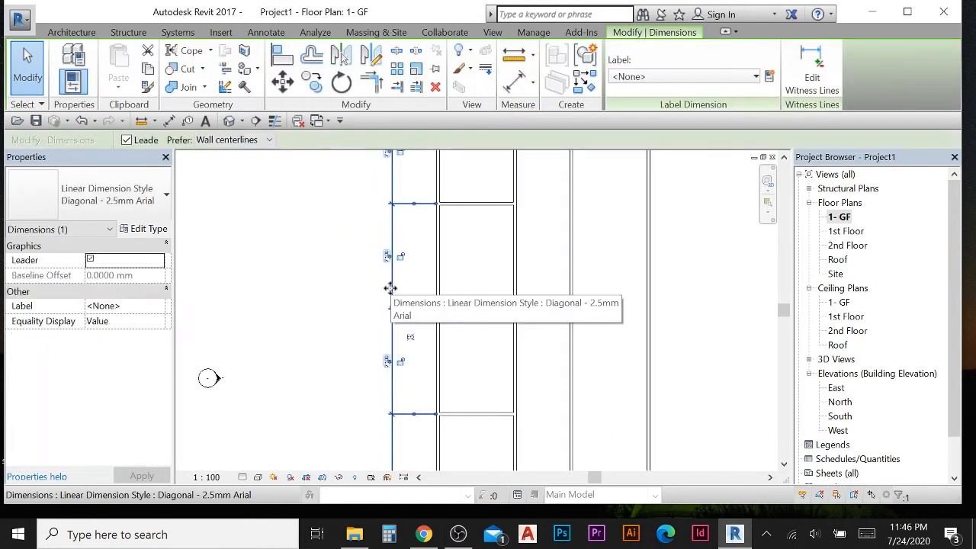
{"action": "scroll", "coordinate": [374, 342], "scroll_direction": "down", "scroll_amount": 2}
{"action": "scroll", "coordinate": [381, 322], "scroll_direction": "up", "scroll_amount": 4}
{"action": "scroll", "coordinate": [384, 294], "scroll_direction": "up", "scroll_amount": 1}
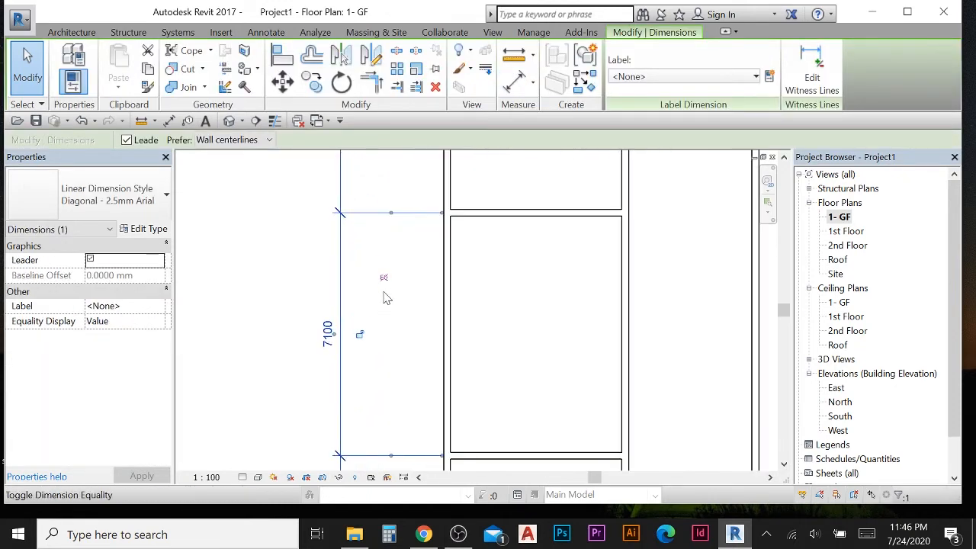
{"action": "scroll", "coordinate": [387, 283], "scroll_direction": "up", "scroll_amount": 1}
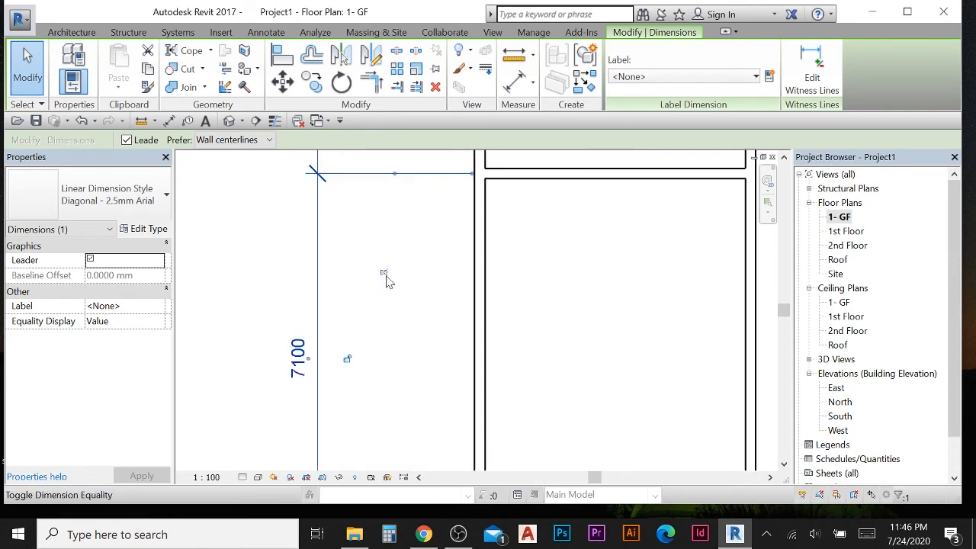
{"action": "left_click", "coordinate": [384, 273]}
{"action": "scroll", "coordinate": [411, 285], "scroll_direction": "down", "scroll_amount": 3}
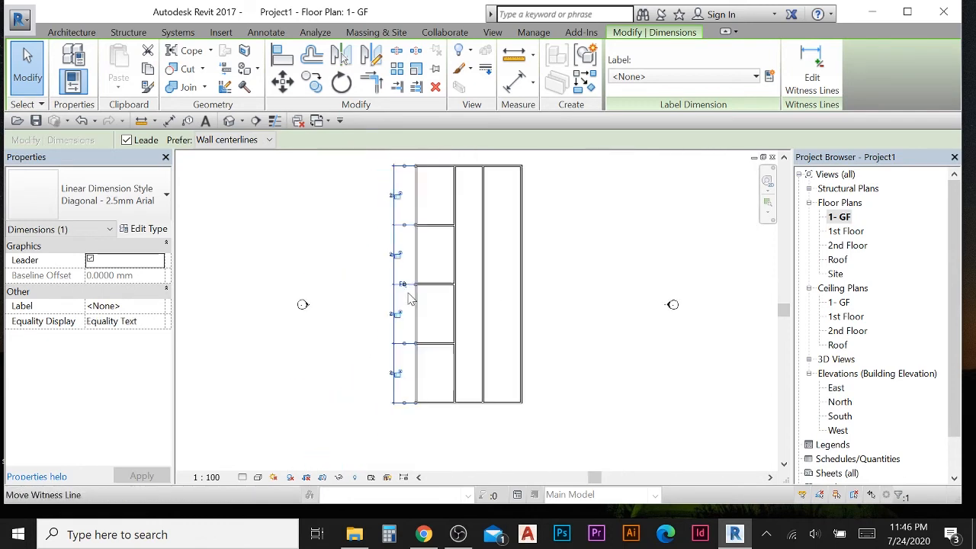
- Delete the equality dimension chain while keeping the walls constrained
{"action": "scroll", "coordinate": [423, 306], "scroll_direction": "down", "scroll_amount": 3}
{"action": "scroll", "coordinate": [440, 307], "scroll_direction": "up", "scroll_amount": 4}
{"action": "left_click", "coordinate": [281, 230]}
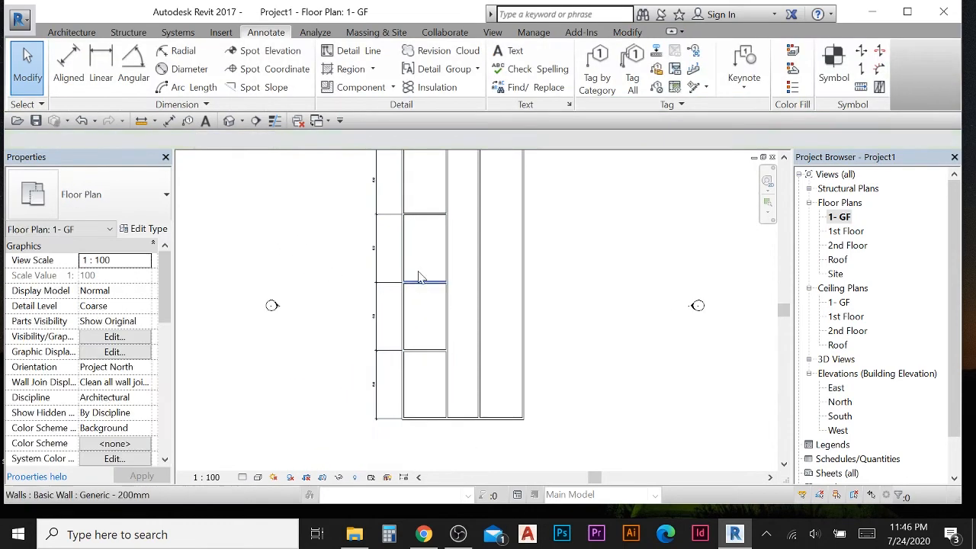
{"action": "left_click", "coordinate": [376, 267]}
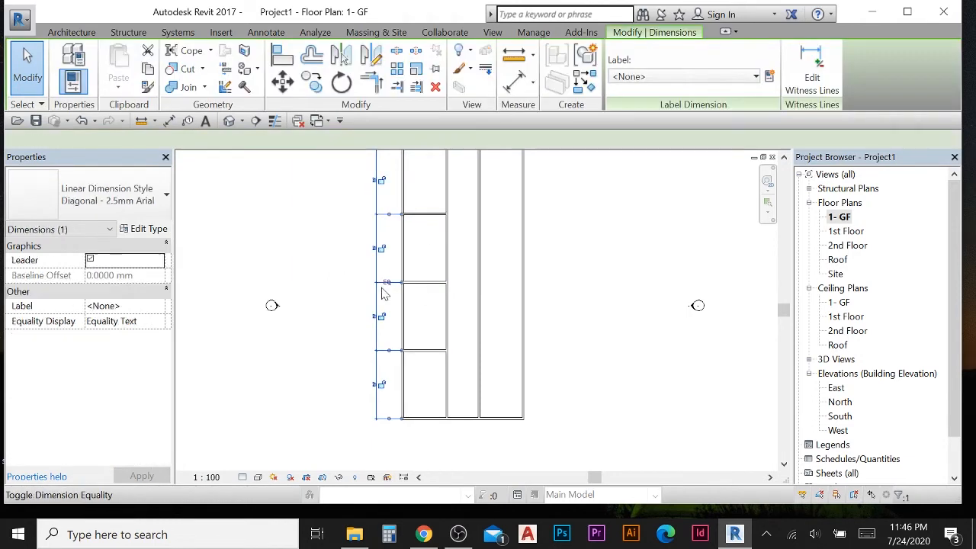
{"action": "key", "text": "Delete"}
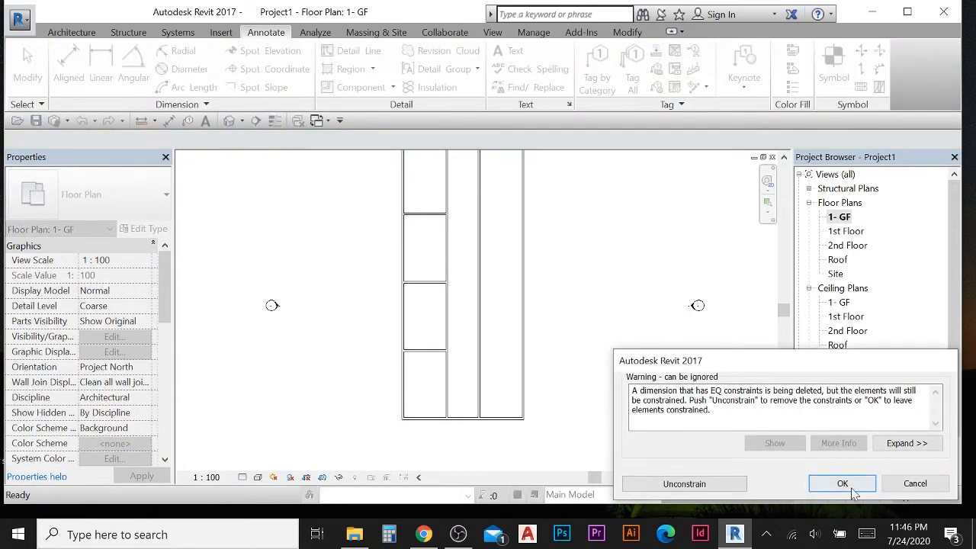
{"action": "left_click_drag", "start_coordinate": [662, 390], "coordinate": [817, 458]}
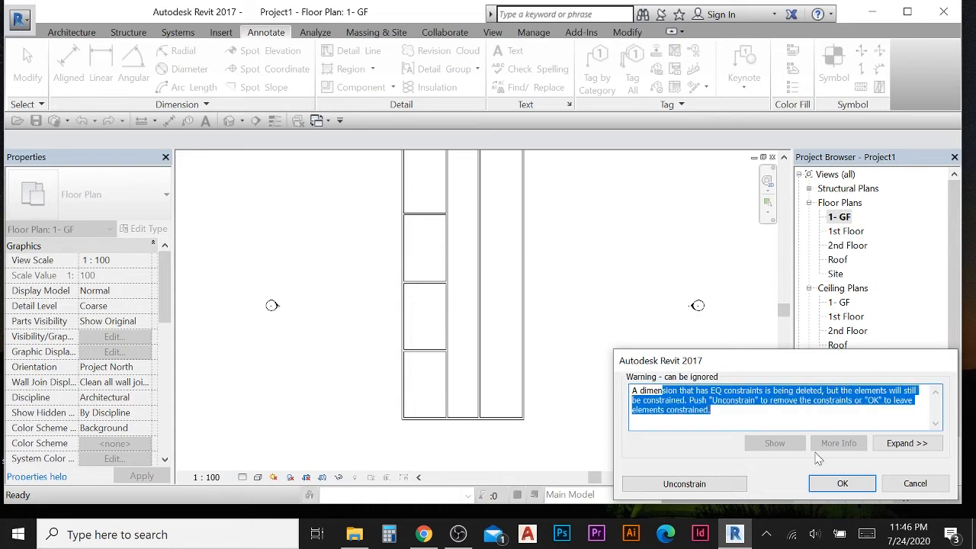
{"action": "left_click", "coordinate": [843, 484]}
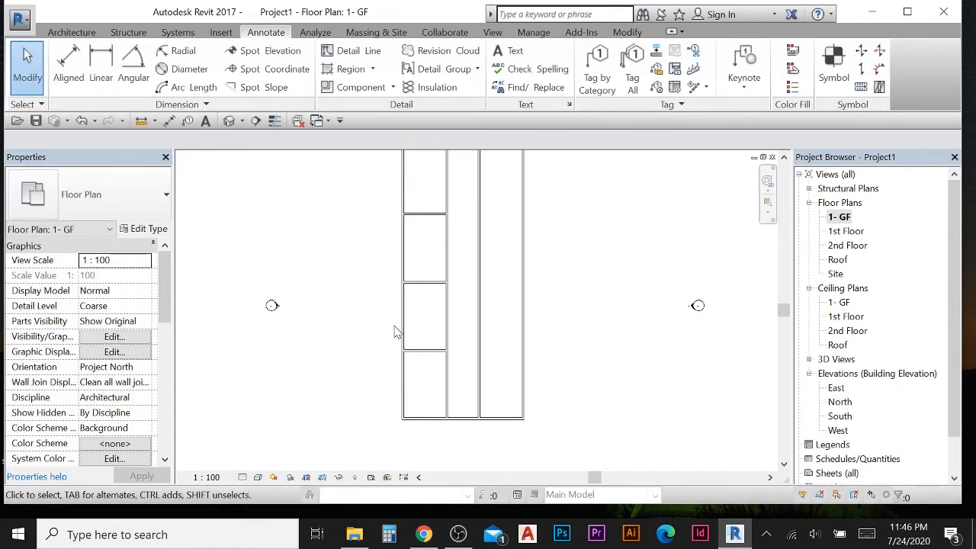
{"action": "scroll", "coordinate": [367, 305], "scroll_direction": "down", "scroll_amount": 1}
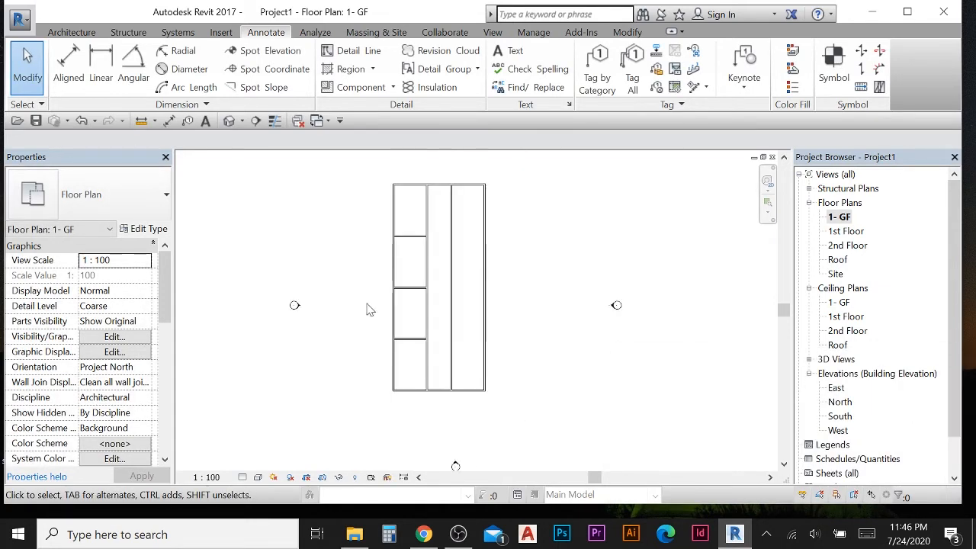
{"action": "middle_click_drag", "start_coordinate": [372, 288], "coordinate": [378, 306]}
{"action": "scroll", "coordinate": [380, 306], "scroll_direction": "up", "scroll_amount": 1}
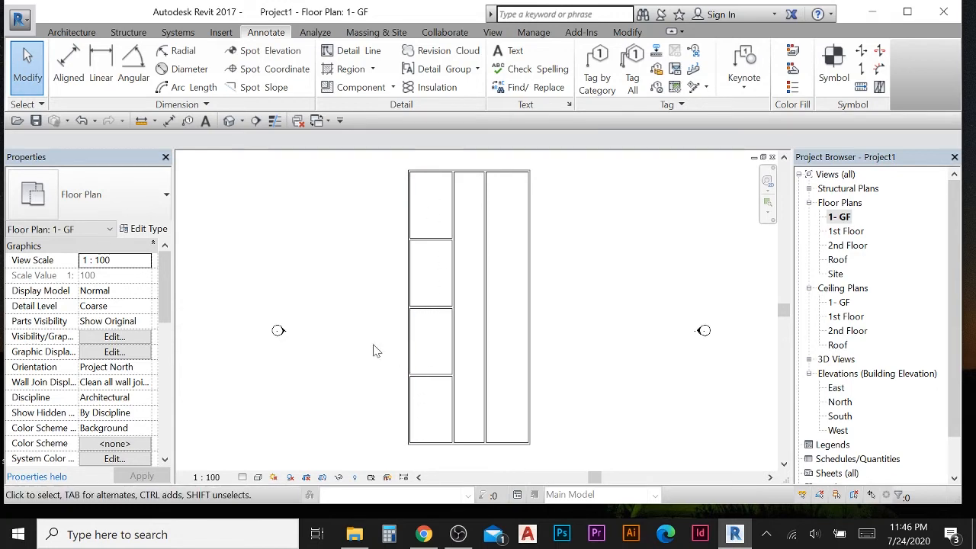
{"action": "middle_click_drag", "start_coordinate": [343, 348], "coordinate": [307, 318]}
{"action": "middle_click_drag", "start_coordinate": [394, 257], "coordinate": [400, 279]}
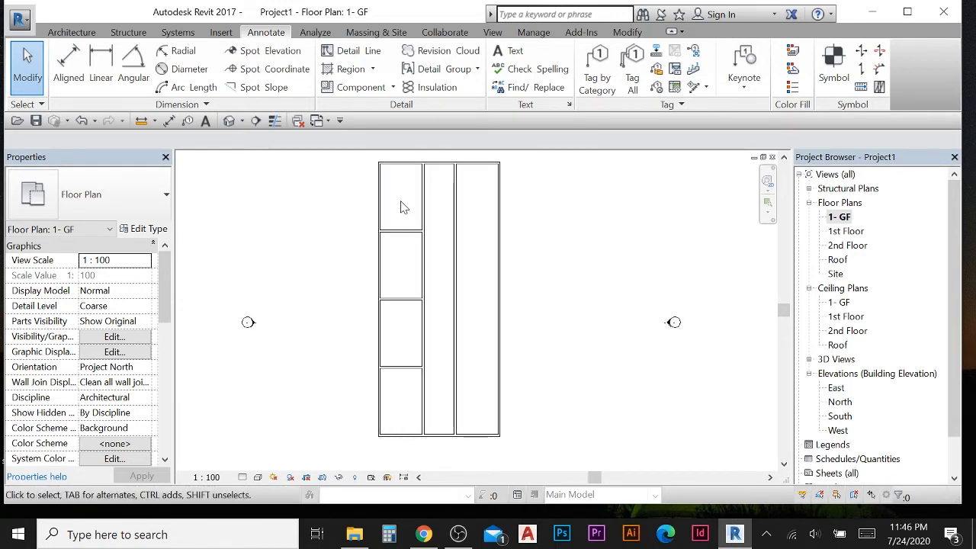
{"action": "left_click_drag", "start_coordinate": [400, 203], "coordinate": [400, 263]}
{"action": "left_click_drag", "start_coordinate": [406, 350], "coordinate": [399, 398]}
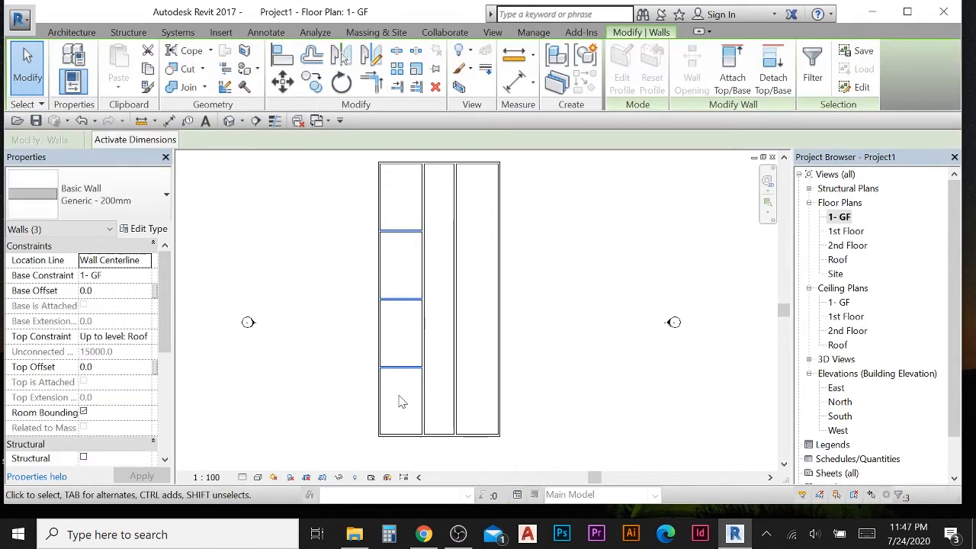
{"action": "left_click", "coordinate": [321, 211]}
{"action": "left_click_drag", "start_coordinate": [395, 212], "coordinate": [410, 404]}
{"action": "left_click_drag", "start_coordinate": [400, 215], "coordinate": [386, 310]}
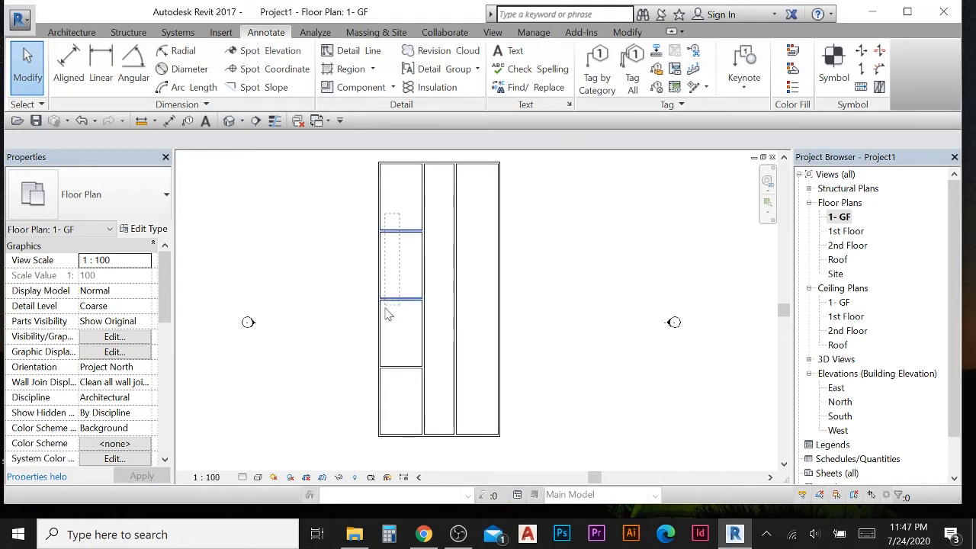
{"action": "left_click_drag", "start_coordinate": [396, 385], "coordinate": [396, 387]}
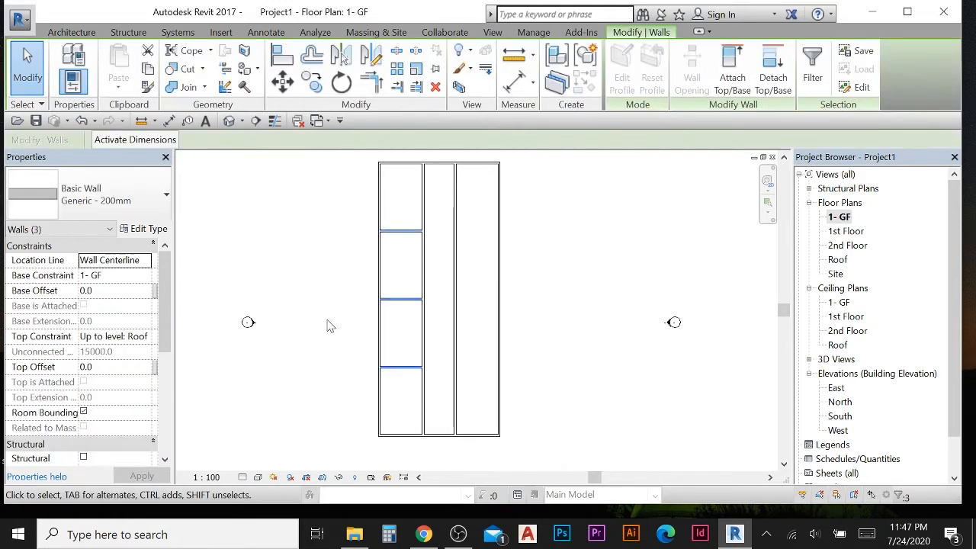
{"action": "left_click", "coordinate": [318, 273]}
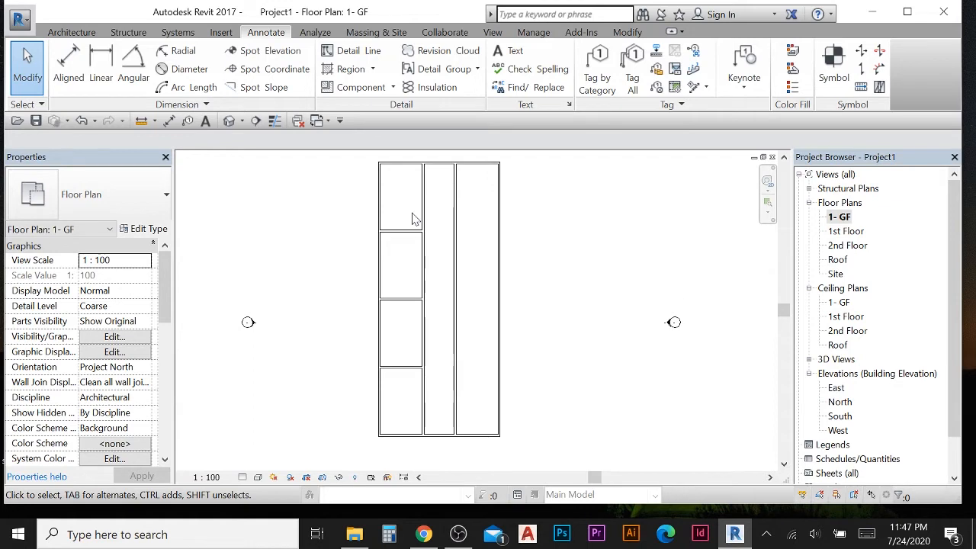
- Mirror-copy the three horizontal walls of the left bay into the right bay about a vertical axis through the corridor's midpoint
{"action": "left_click_drag", "start_coordinate": [416, 214], "coordinate": [397, 237]}
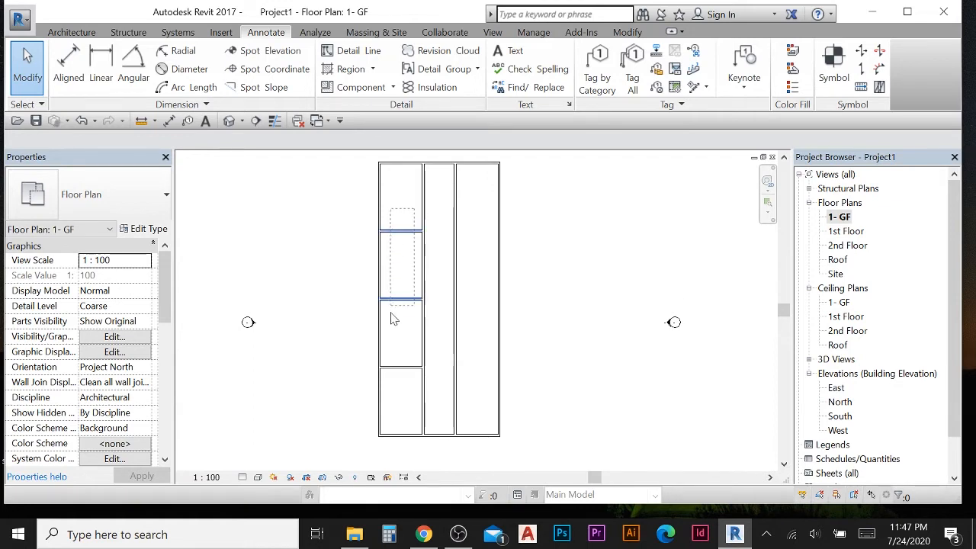
{"action": "left_click_drag", "start_coordinate": [391, 391], "coordinate": [391, 391]}
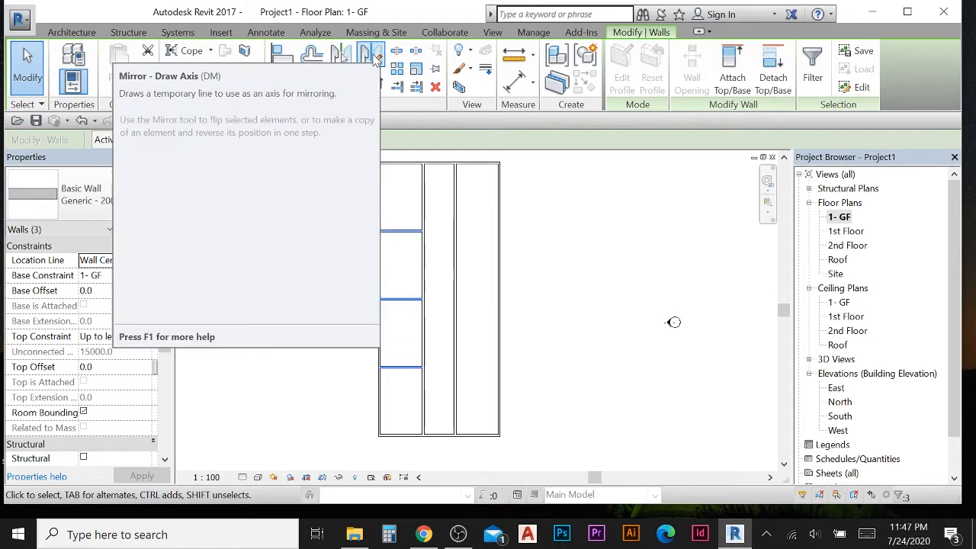
{"action": "left_click", "coordinate": [375, 58]}
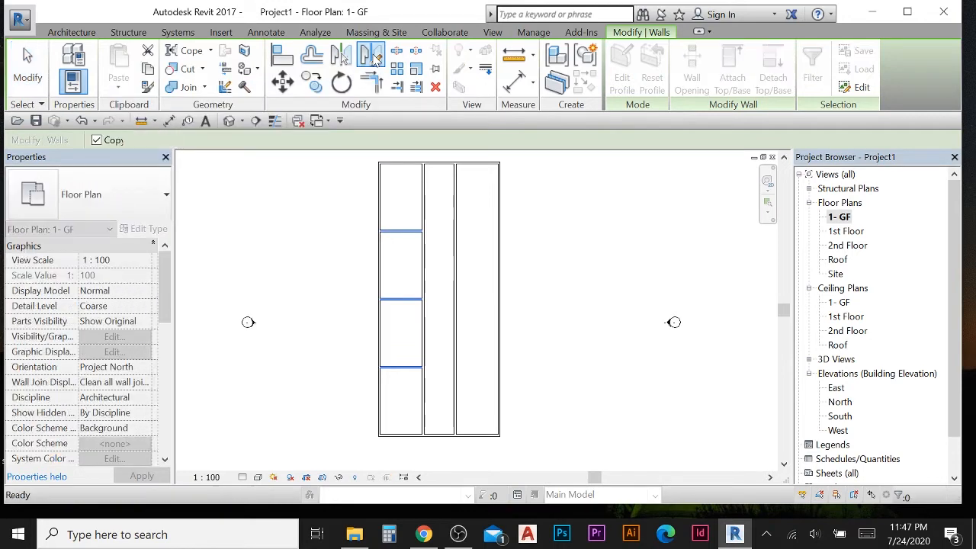
{"action": "scroll", "coordinate": [441, 179], "scroll_direction": "up", "scroll_amount": 3}
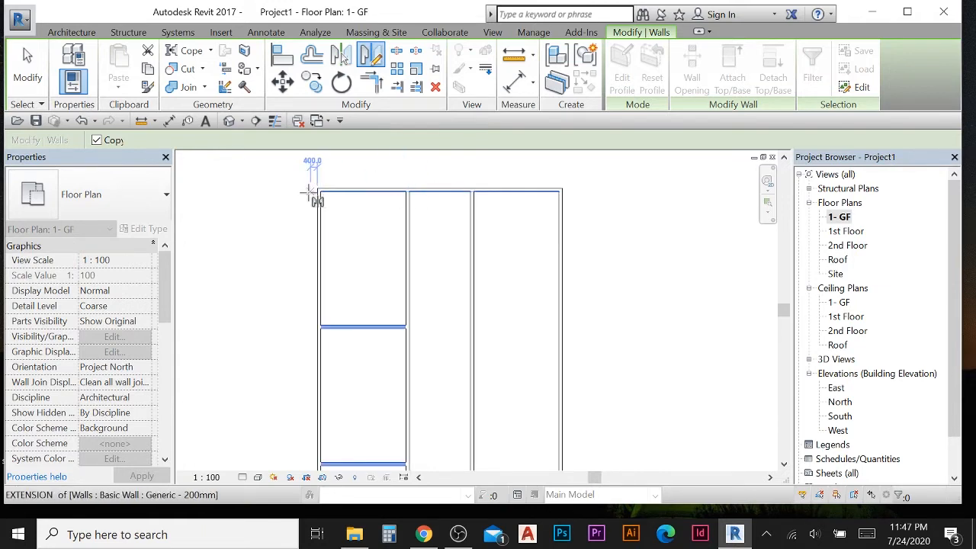
{"action": "left_click", "coordinate": [439, 189]}
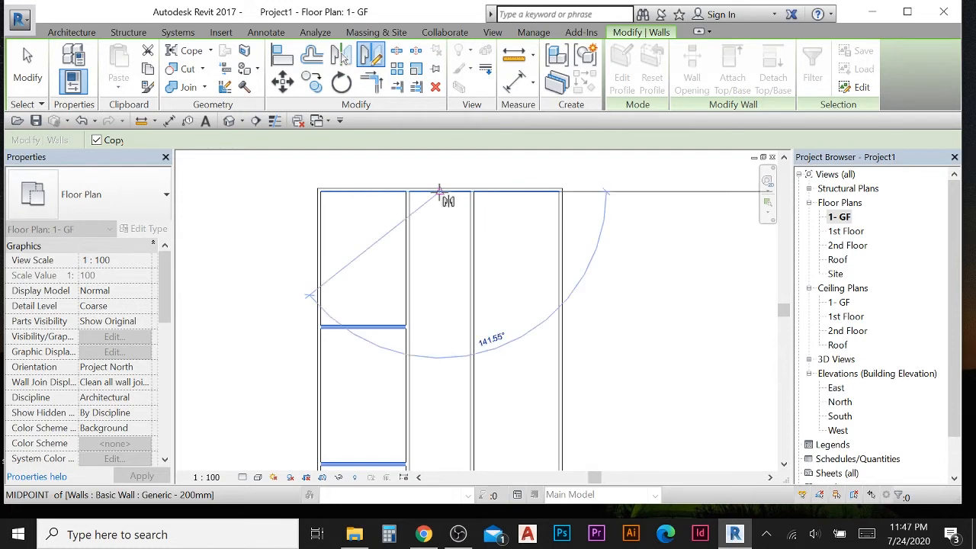
{"action": "scroll", "coordinate": [436, 288], "scroll_direction": "down", "scroll_amount": 2}
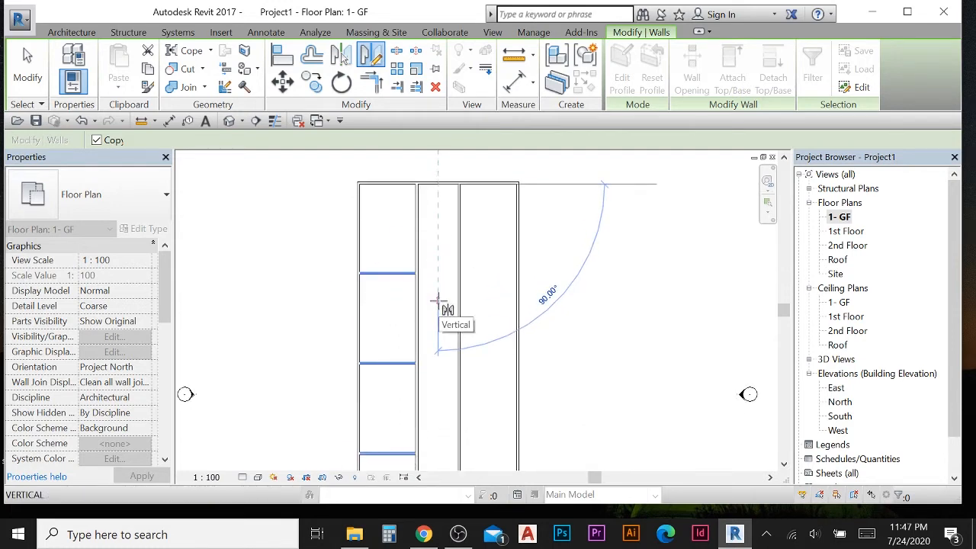
{"action": "left_click", "coordinate": [437, 299]}
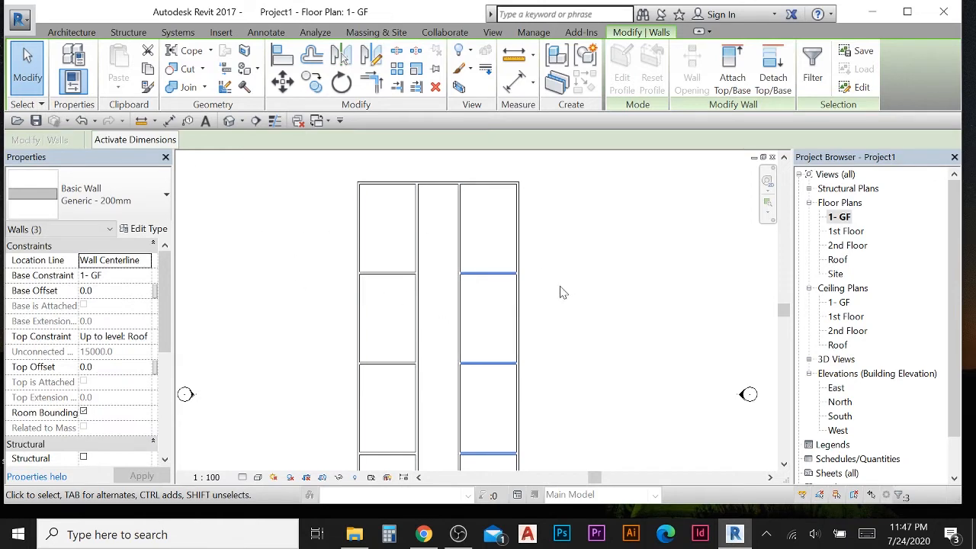
{"action": "left_click", "coordinate": [14, 70]}
- Open the 1st Floor, 2nd Floor and Roof floor plans to review the copied walls
{"action": "scroll", "coordinate": [419, 285], "scroll_direction": "up", "scroll_amount": 2}
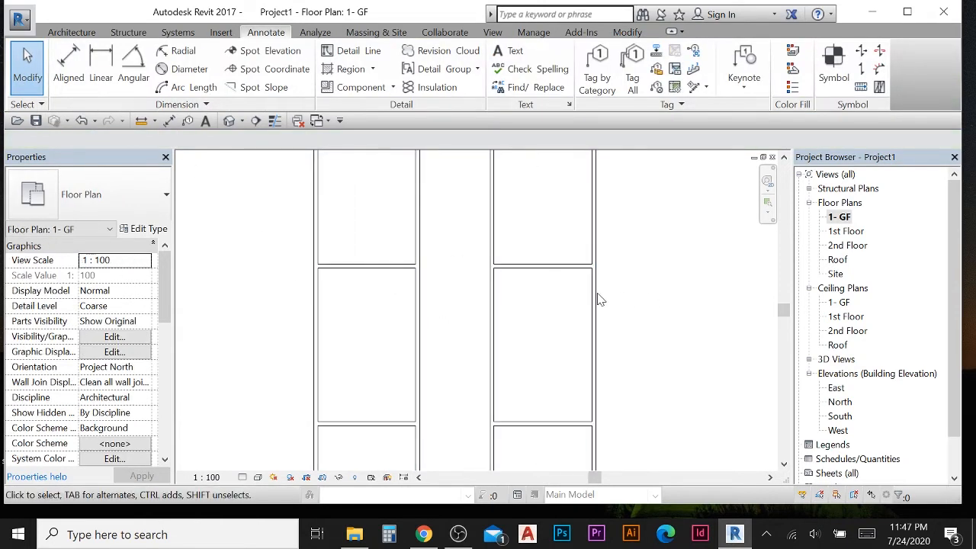
{"action": "scroll", "coordinate": [533, 298], "scroll_direction": "down", "scroll_amount": 2}
{"action": "scroll", "coordinate": [479, 262], "scroll_direction": "down", "scroll_amount": 2}
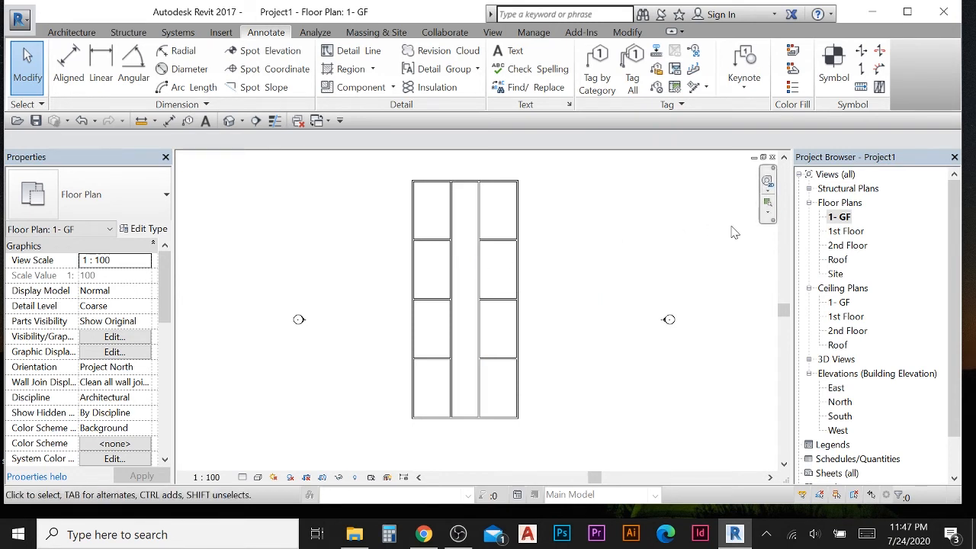
{"action": "double_click", "coordinate": [847, 231]}
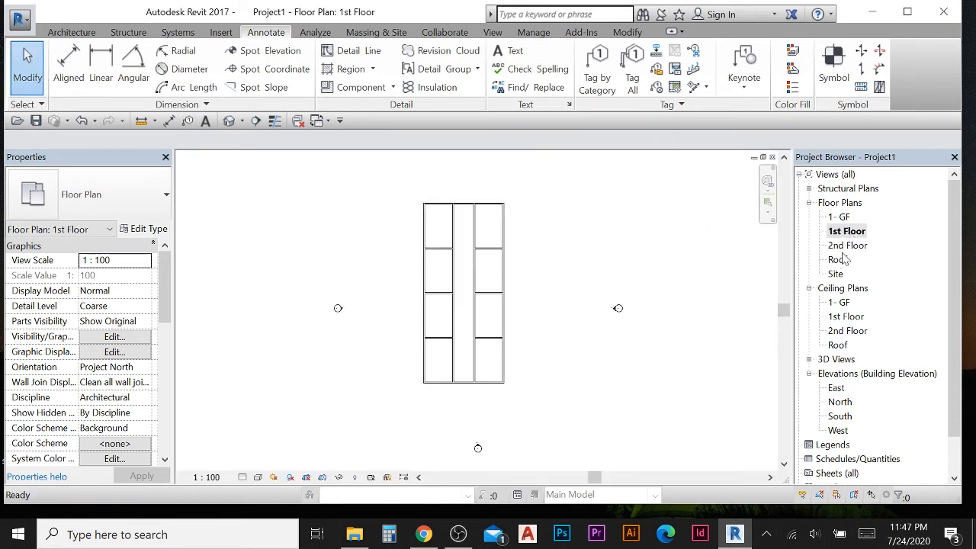
{"action": "double_click", "coordinate": [844, 246]}
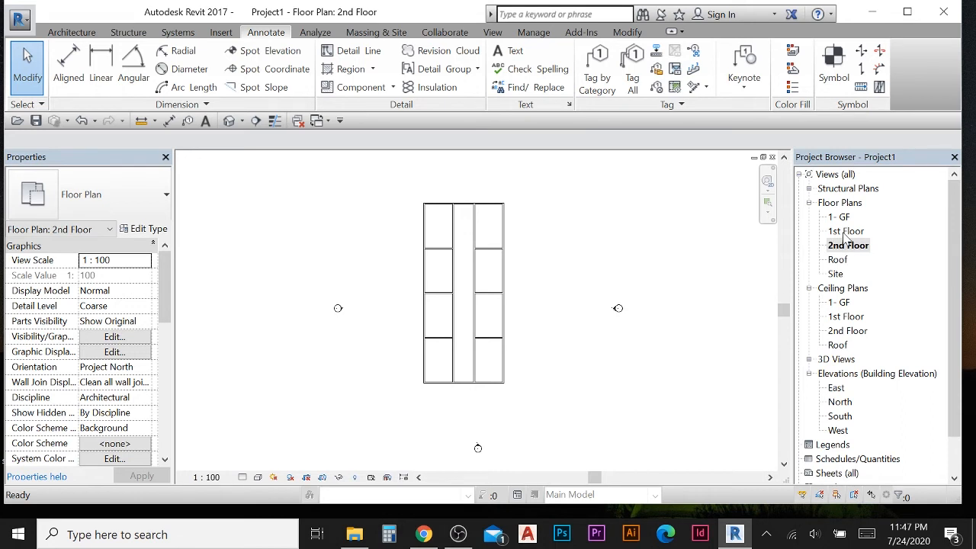
{"action": "double_click", "coordinate": [839, 260]}
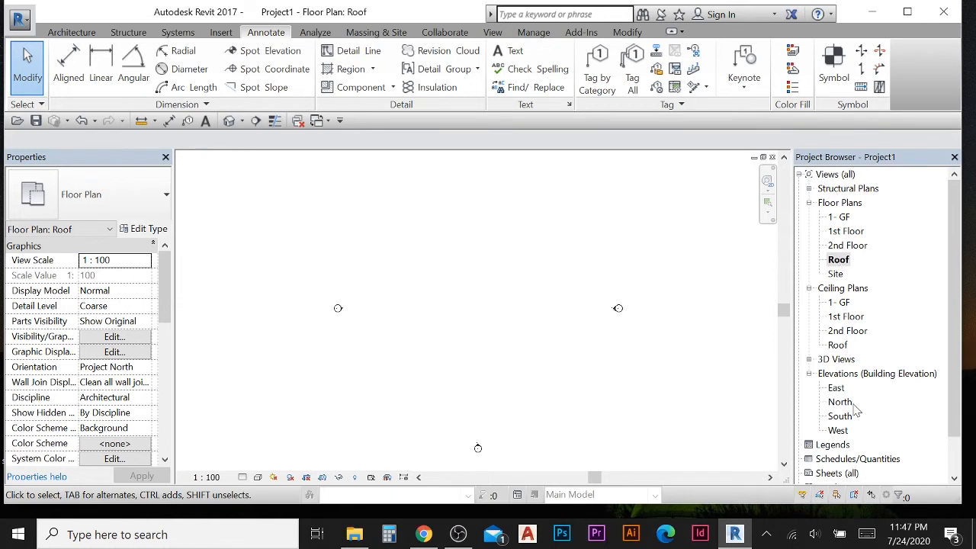
- Open the East elevation and examine the level lines and their heads
{"action": "double_click", "coordinate": [835, 387]}
{"action": "scroll", "coordinate": [466, 285], "scroll_direction": "down", "scroll_amount": 2}
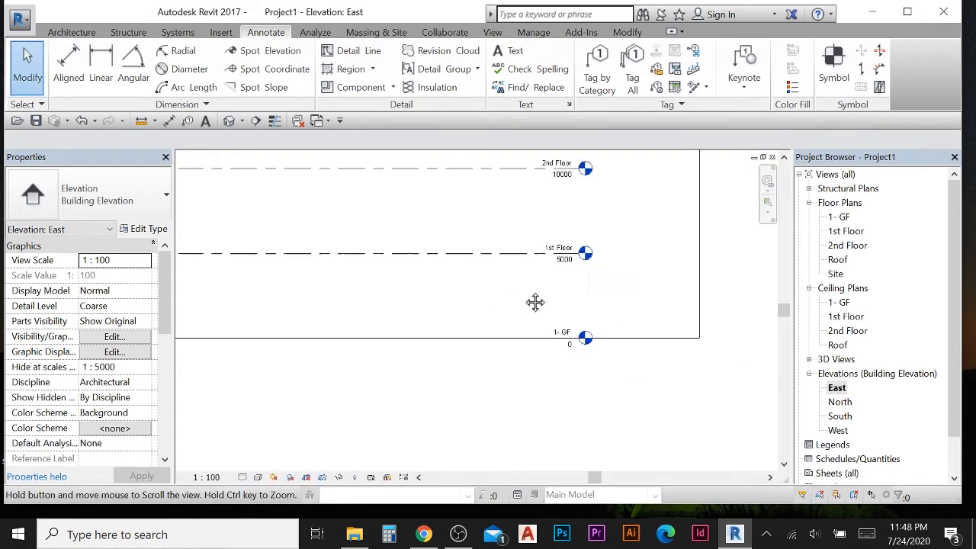
{"action": "scroll", "coordinate": [581, 309], "scroll_direction": "down", "scroll_amount": 1}
{"action": "middle_click_drag", "start_coordinate": [535, 302], "coordinate": [527, 349]}
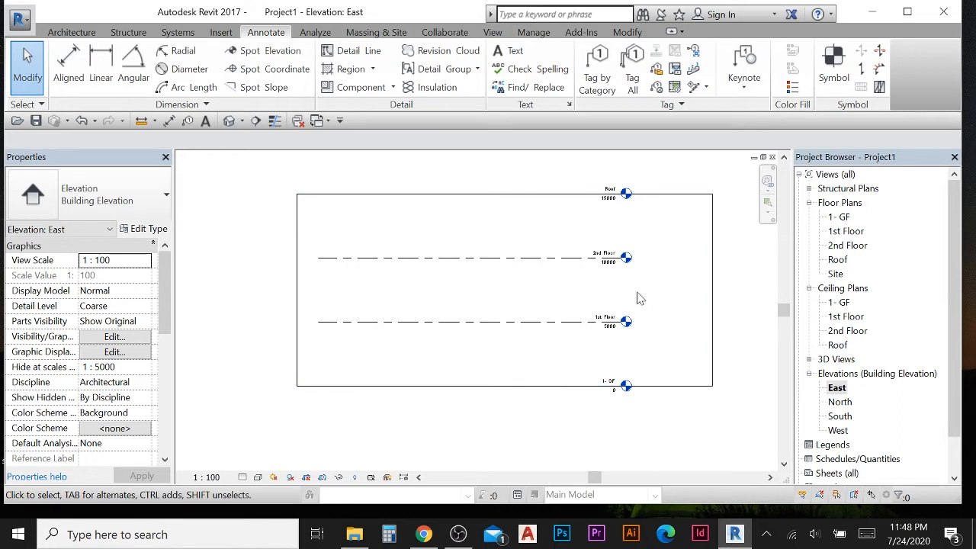
{"action": "middle_click_drag", "start_coordinate": [638, 297], "coordinate": [607, 295]}
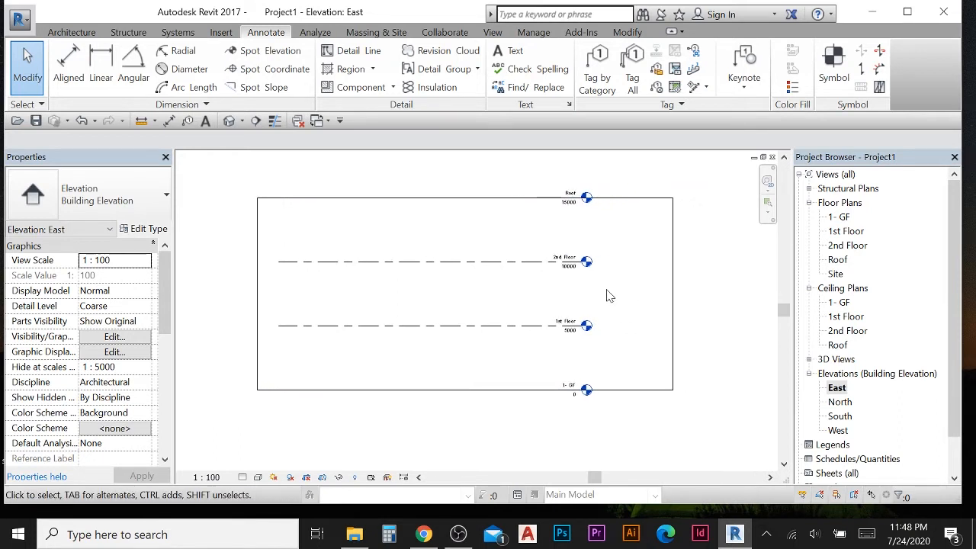
{"action": "scroll", "coordinate": [483, 262], "scroll_direction": "up", "scroll_amount": 1}
{"action": "scroll", "coordinate": [511, 265], "scroll_direction": "down", "scroll_amount": 1}
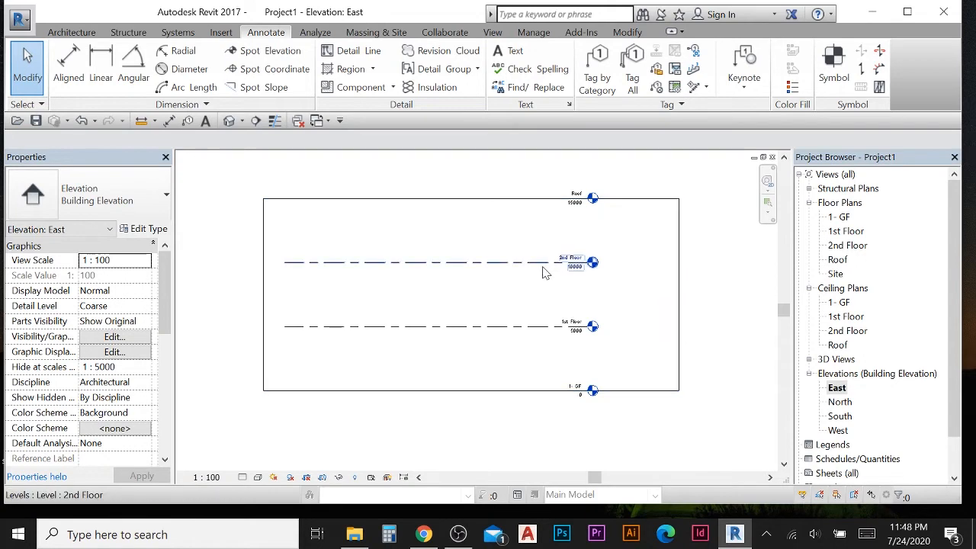
{"action": "middle_click_drag", "start_coordinate": [523, 275], "coordinate": [531, 298]}
{"action": "scroll", "coordinate": [506, 290], "scroll_direction": "down", "scroll_amount": 1}
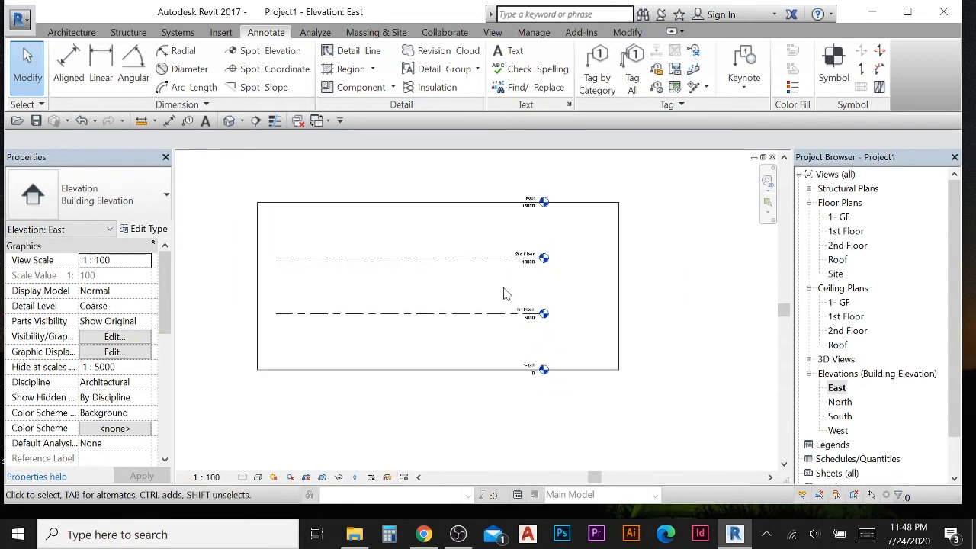
{"action": "scroll", "coordinate": [465, 264], "scroll_direction": "up", "scroll_amount": 1}
- Select the 2nd Floor level and drag its end to extend the aligned level lines beyond the building's right side
{"action": "left_click", "coordinate": [465, 263]}
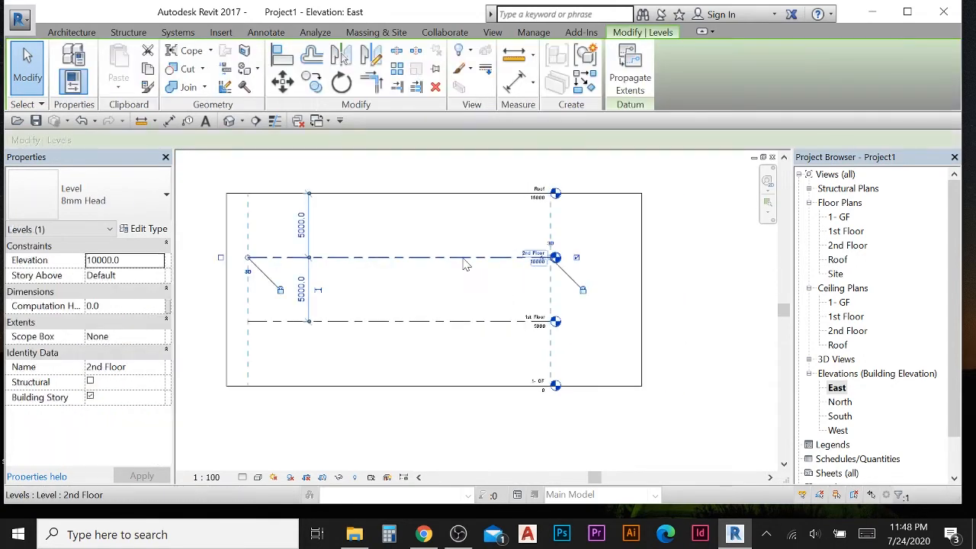
{"action": "scroll", "coordinate": [541, 282], "scroll_direction": "up", "scroll_amount": 2}
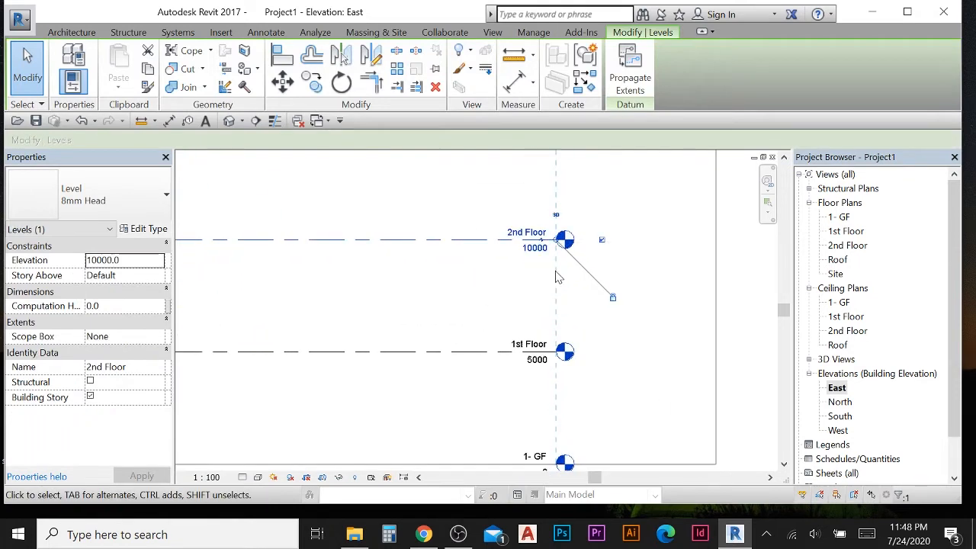
{"action": "scroll", "coordinate": [558, 251], "scroll_direction": "down", "scroll_amount": 1}
{"action": "scroll", "coordinate": [466, 254], "scroll_direction": "up", "scroll_amount": 4}
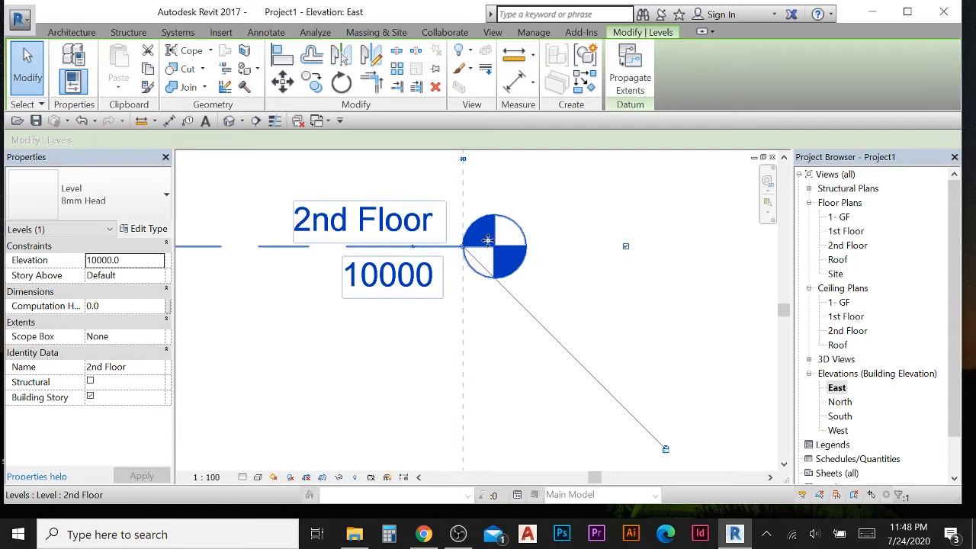
{"action": "scroll", "coordinate": [465, 259], "scroll_direction": "up", "scroll_amount": 1}
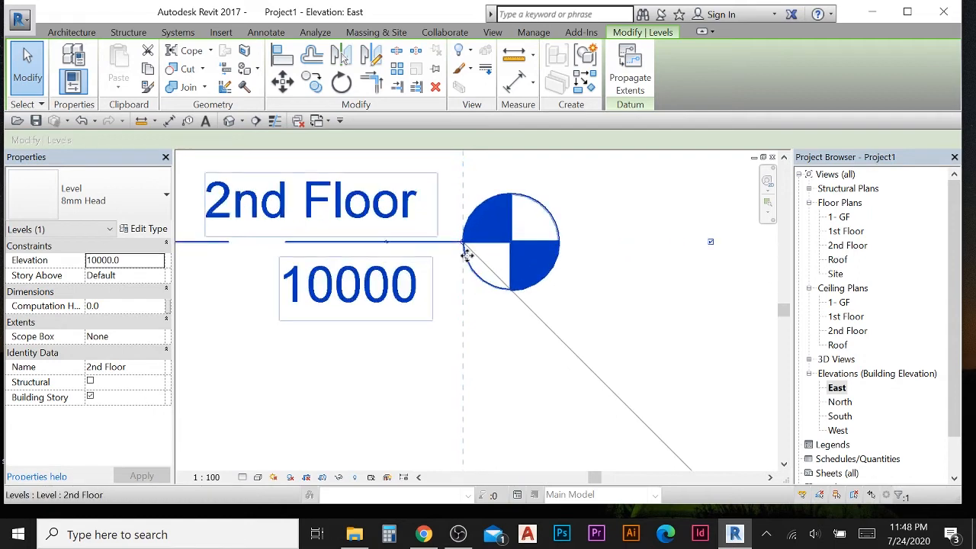
{"action": "scroll", "coordinate": [465, 256], "scroll_direction": "up", "scroll_amount": 1}
{"action": "scroll", "coordinate": [457, 236], "scroll_direction": "up", "scroll_amount": 2}
{"action": "scroll", "coordinate": [457, 236], "scroll_direction": "up", "scroll_amount": 3}
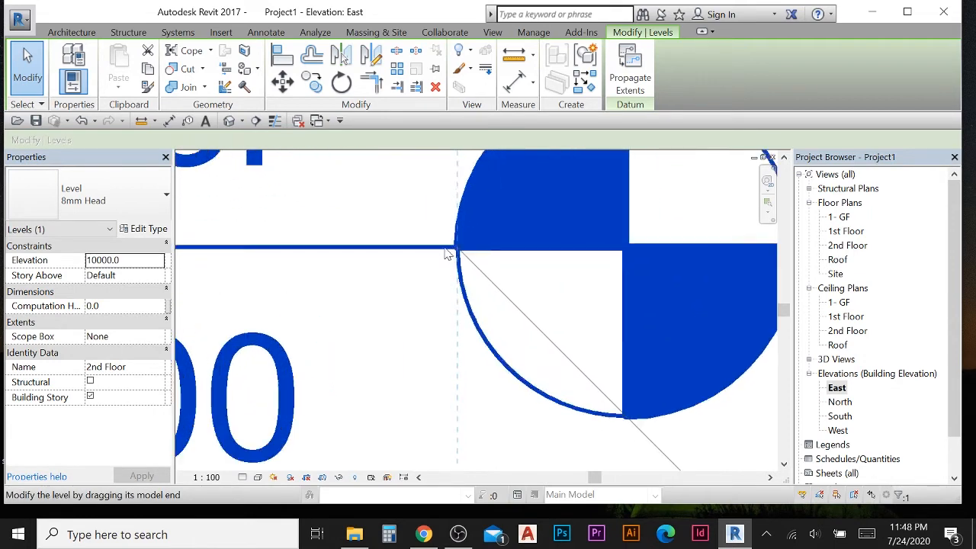
{"action": "scroll", "coordinate": [486, 288], "scroll_direction": "down", "scroll_amount": 3}
{"action": "scroll", "coordinate": [492, 296], "scroll_direction": "down", "scroll_amount": 2}
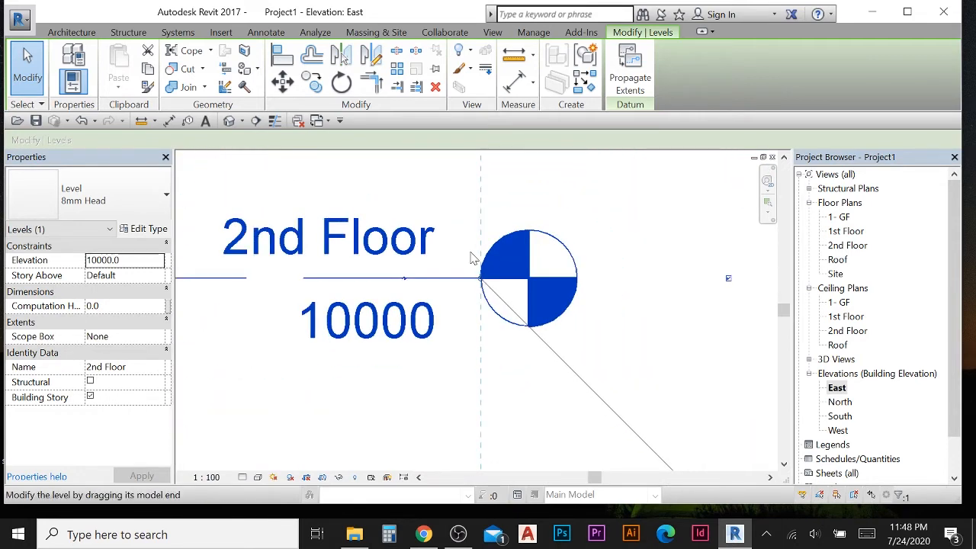
{"action": "scroll", "coordinate": [478, 282], "scroll_direction": "up", "scroll_amount": 1}
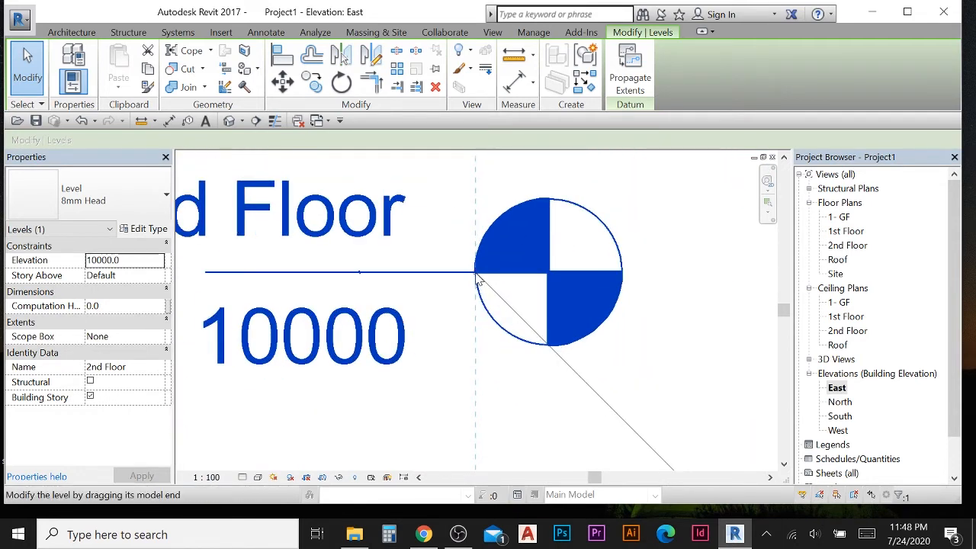
{"action": "scroll", "coordinate": [477, 282], "scroll_direction": "down", "scroll_amount": 5}
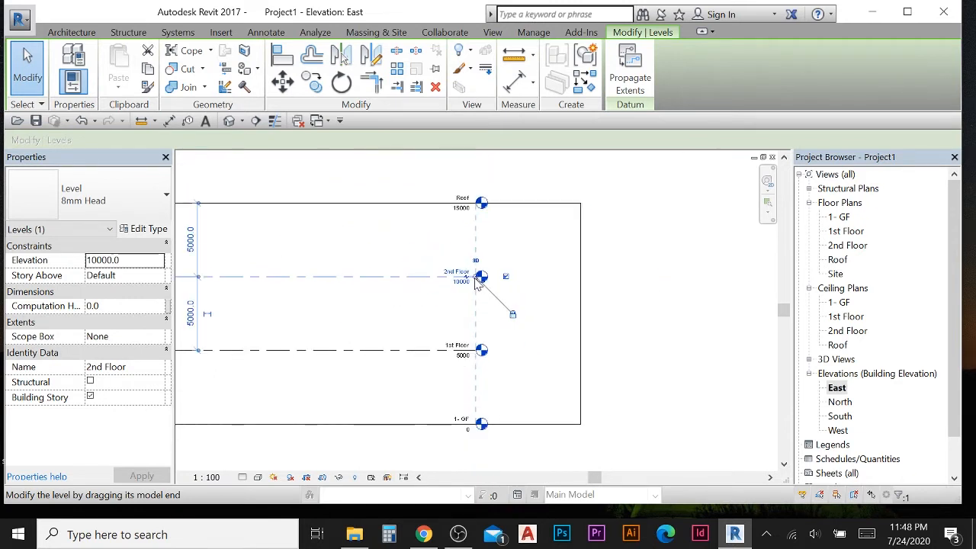
{"action": "left_click_drag", "start_coordinate": [479, 282], "coordinate": [682, 276]}
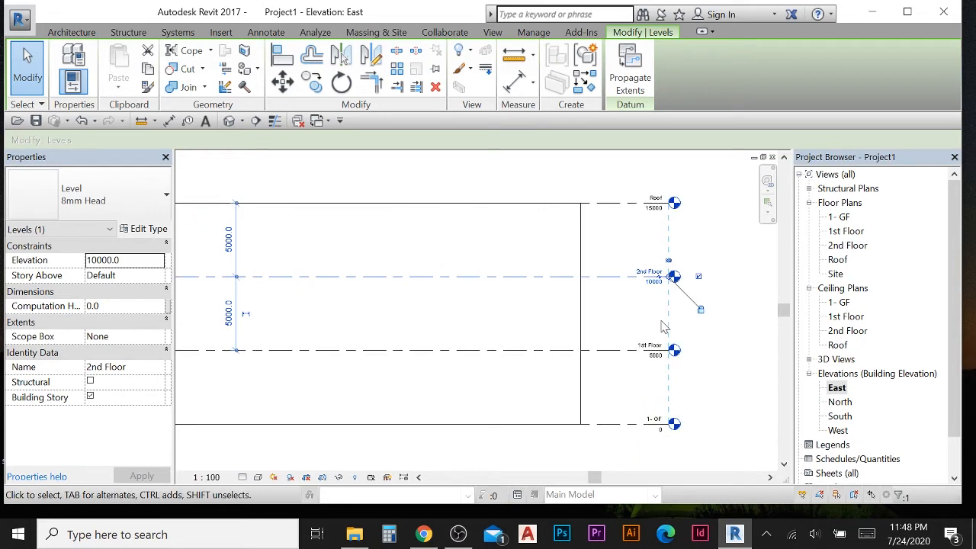
{"action": "left_click", "coordinate": [730, 323]}
{"action": "scroll", "coordinate": [598, 279], "scroll_direction": "down", "scroll_amount": 2}
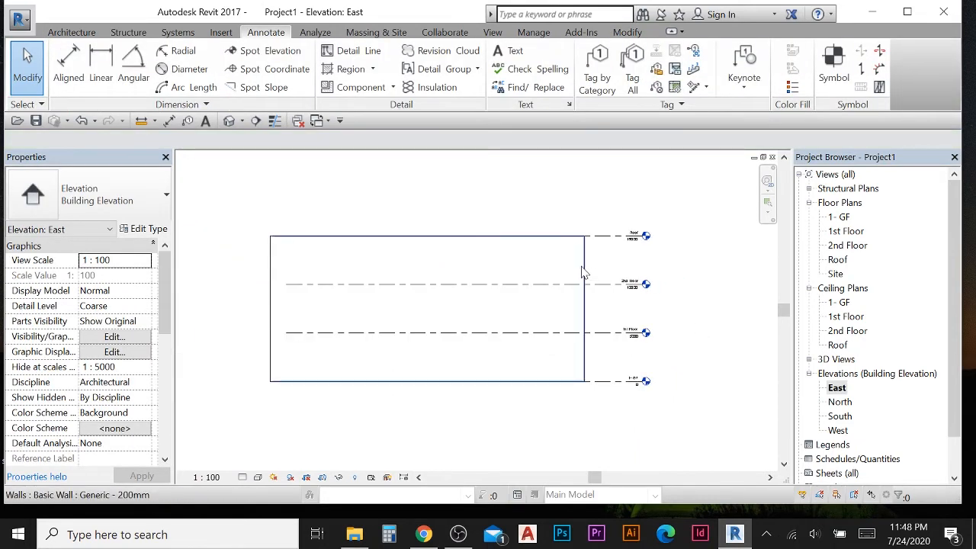
{"action": "left_click", "coordinate": [392, 233]}
{"action": "key", "text": "Escape"}
{"action": "scroll", "coordinate": [419, 233], "scroll_direction": "up", "scroll_amount": 2}
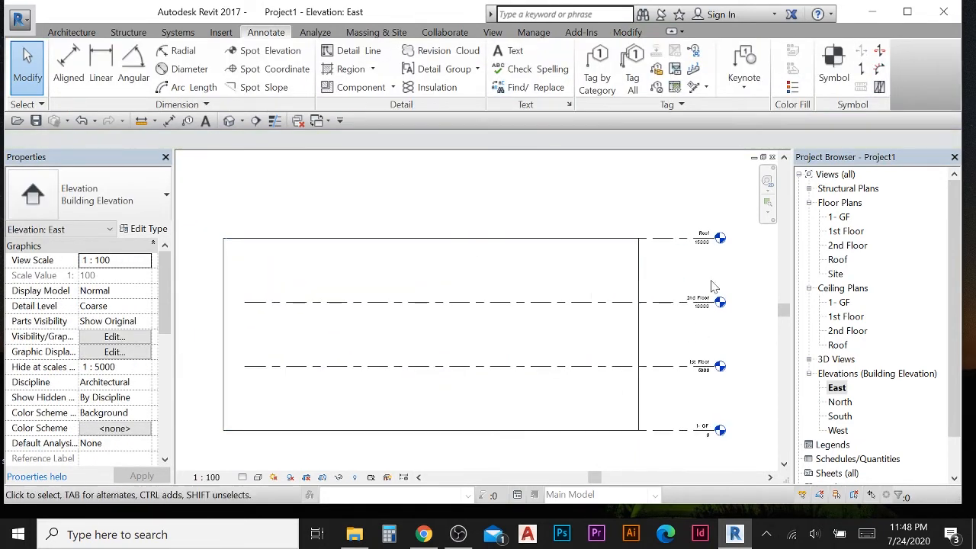
- Open the 1- GF floor plan
{"action": "scroll", "coordinate": [378, 233], "scroll_direction": "down", "scroll_amount": 2}
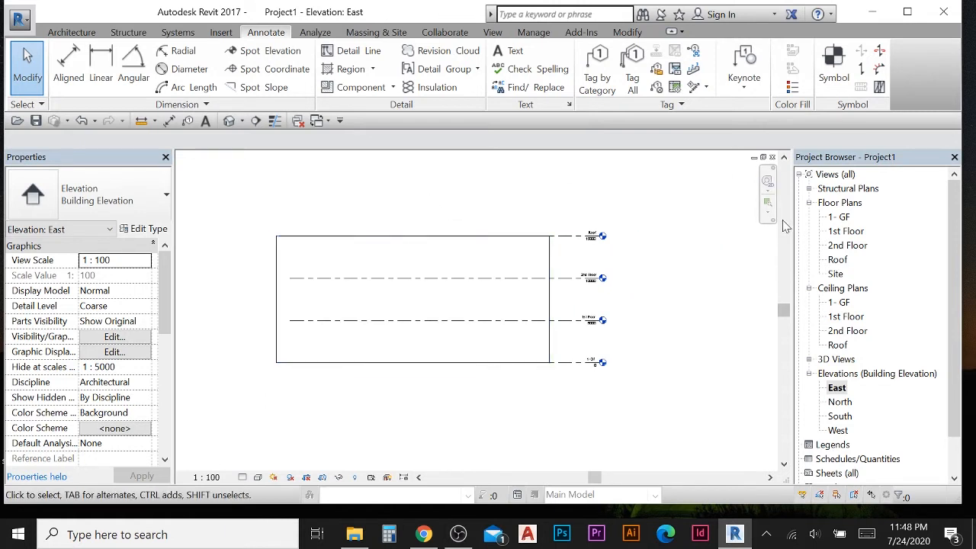
{"action": "double_click", "coordinate": [842, 217]}
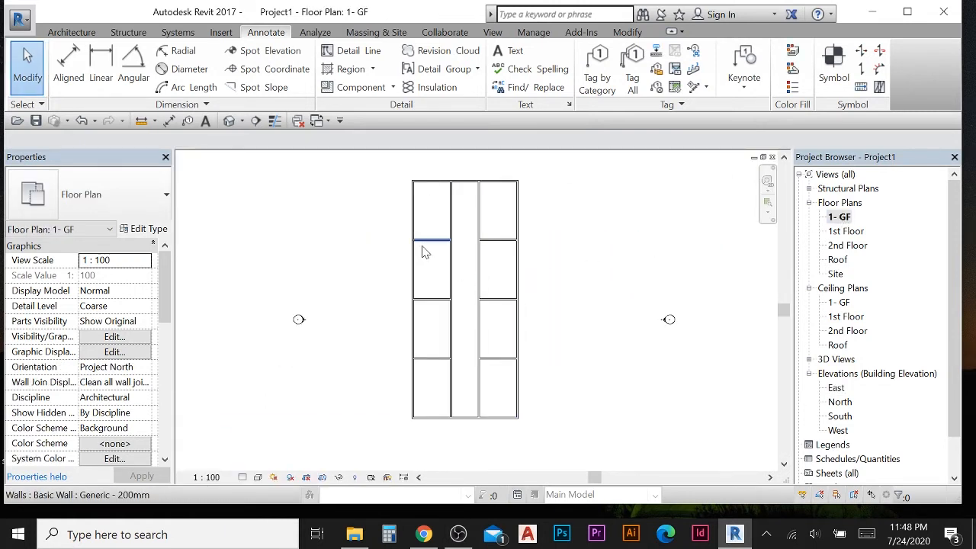
{"action": "scroll", "coordinate": [425, 256], "scroll_direction": "up", "scroll_amount": 1}
{"action": "middle_click_drag", "start_coordinate": [430, 260], "coordinate": [411, 282]}
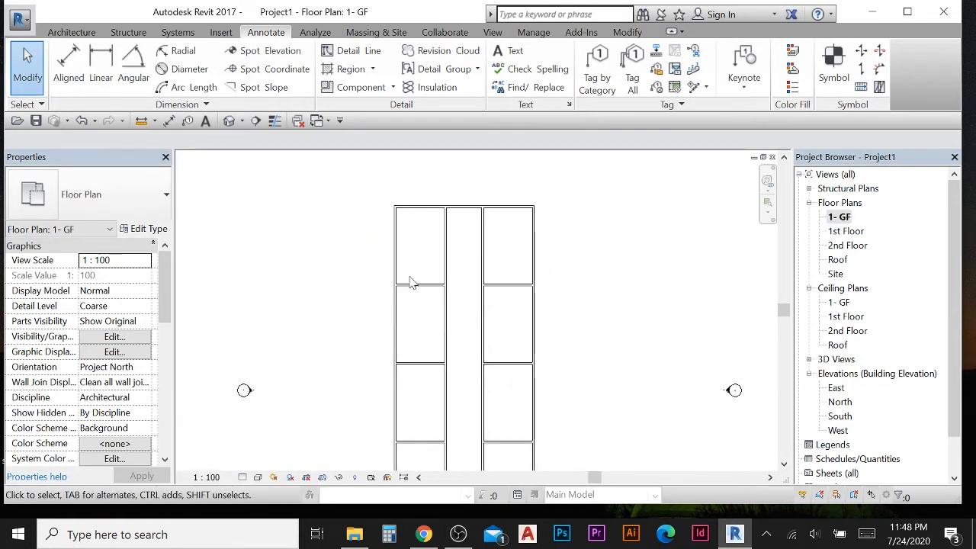
{"action": "scroll", "coordinate": [409, 283], "scroll_direction": "up", "scroll_amount": 1}
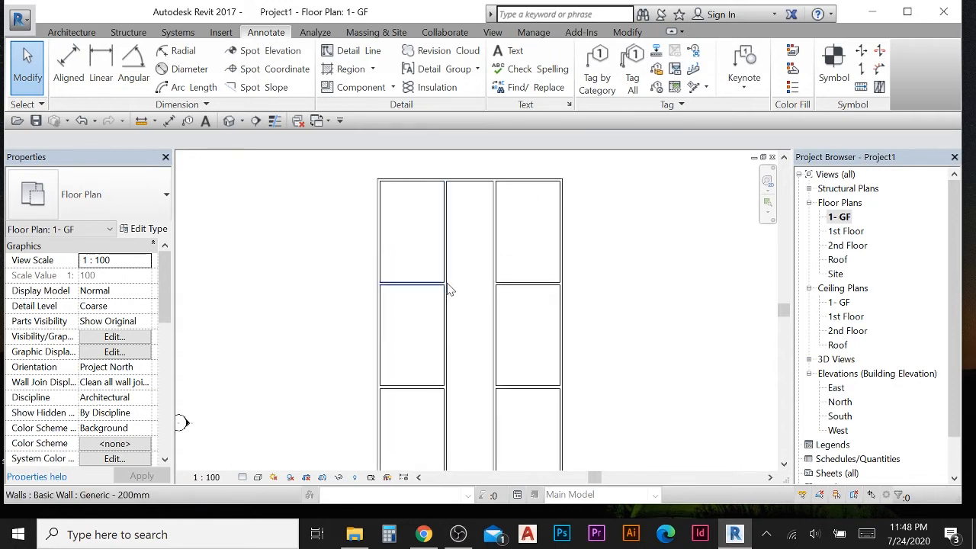
- Start placing a door and choose the M_Single-Flush 0864 x 2032mm door type
{"action": "left_click", "coordinate": [70, 33]}
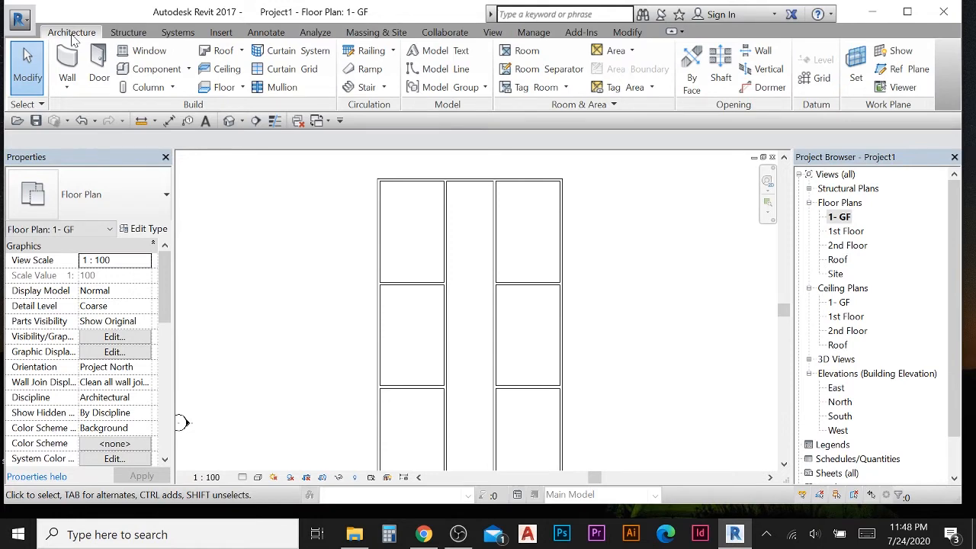
{"action": "left_click", "coordinate": [99, 68]}
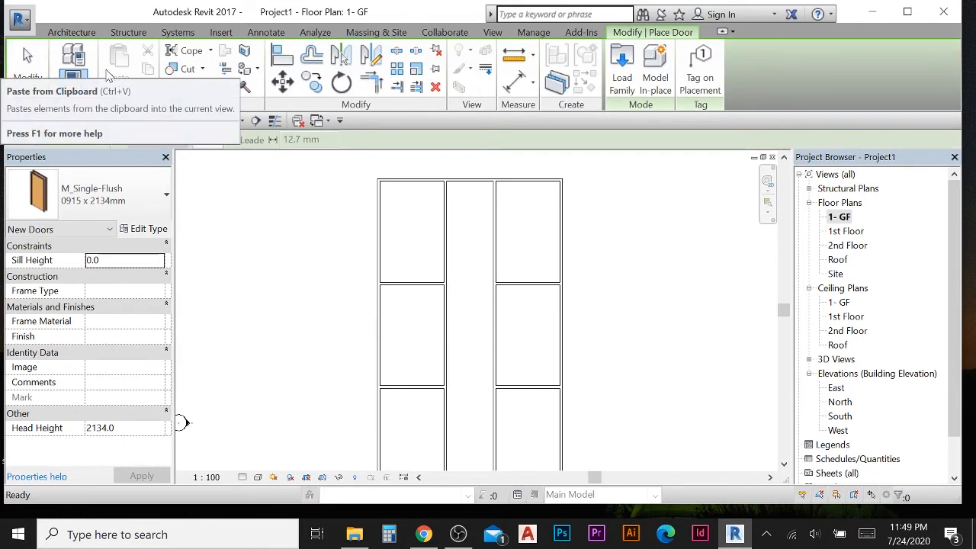
{"action": "left_click", "coordinate": [160, 192]}
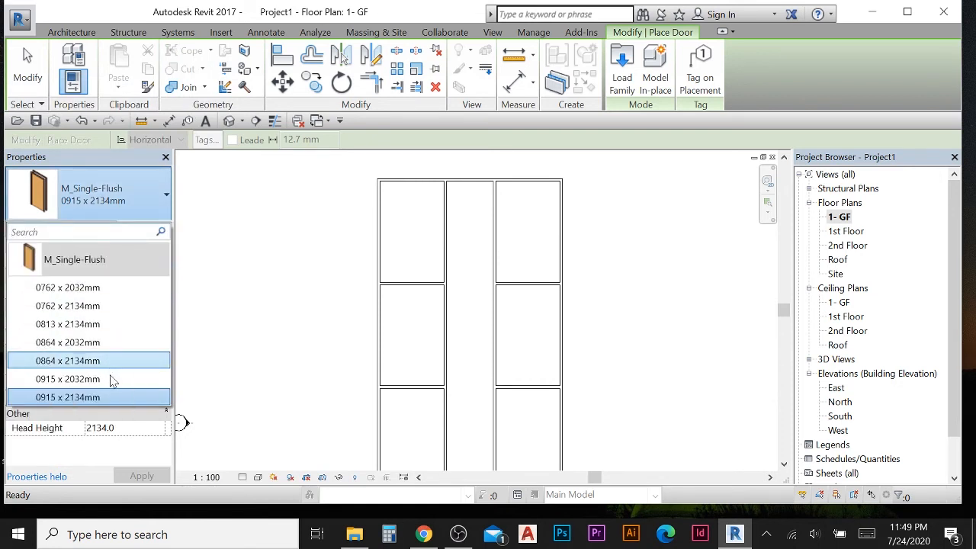
{"action": "left_click", "coordinate": [85, 345]}
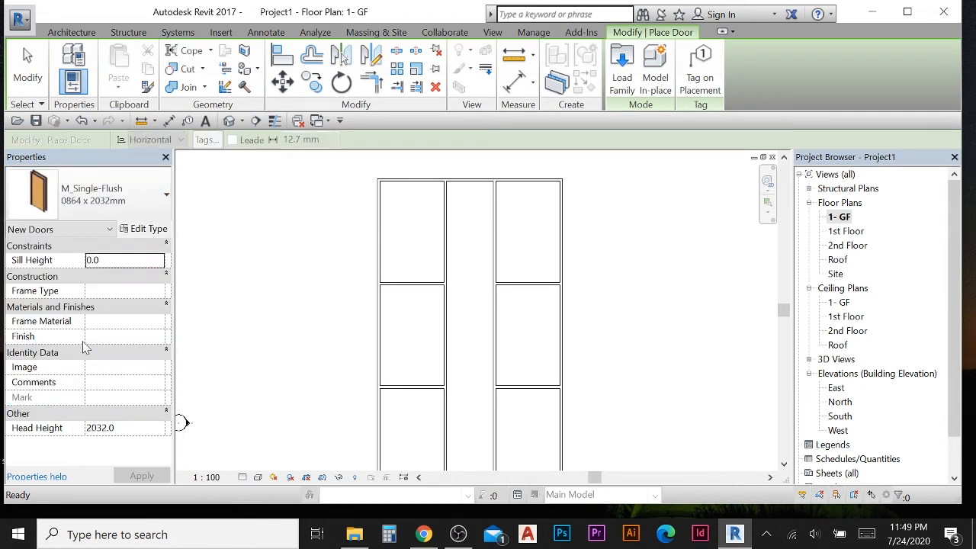
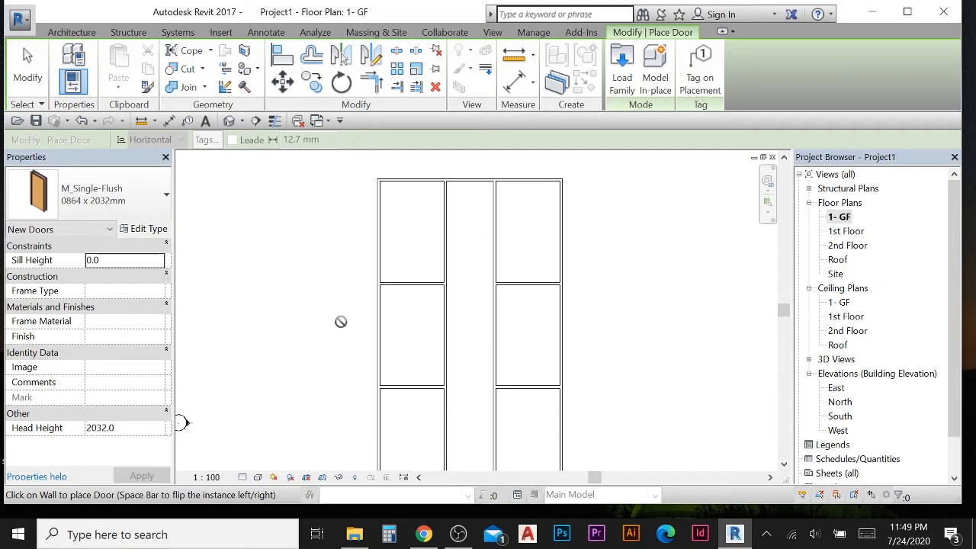
- Place a single-flush door in the corridor wall of the top-left room, near the room's lower corner
{"action": "scroll", "coordinate": [416, 274], "scroll_direction": "up", "scroll_amount": 1}
{"action": "scroll", "coordinate": [415, 274], "scroll_direction": "up", "scroll_amount": 1}
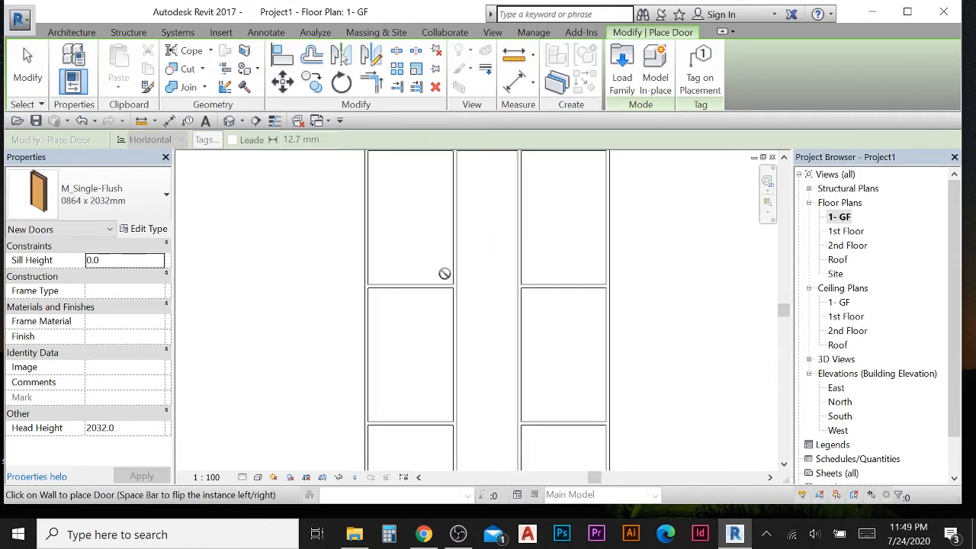
{"action": "scroll", "coordinate": [446, 274], "scroll_direction": "down", "scroll_amount": 1}
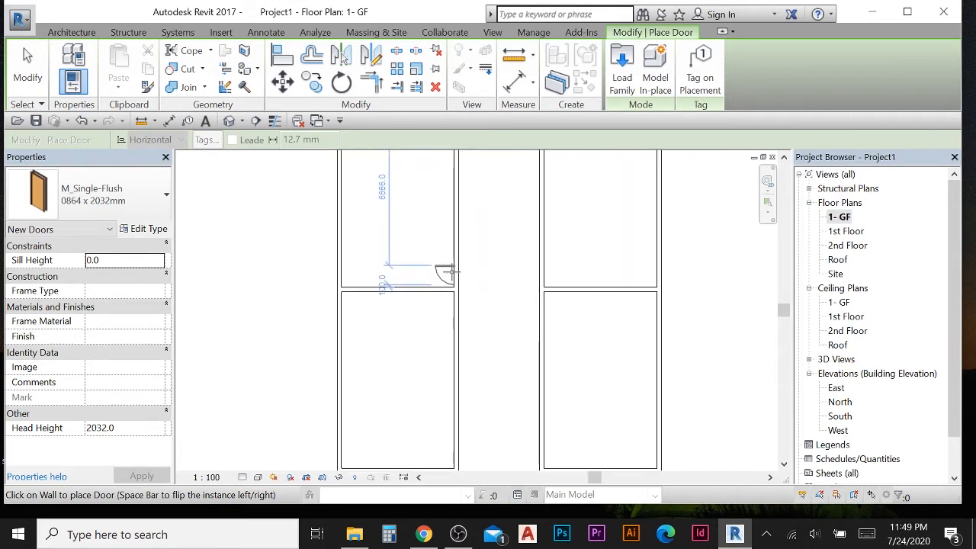
{"action": "scroll", "coordinate": [447, 265], "scroll_direction": "down", "scroll_amount": 1}
{"action": "scroll", "coordinate": [435, 267], "scroll_direction": "up", "scroll_amount": 1}
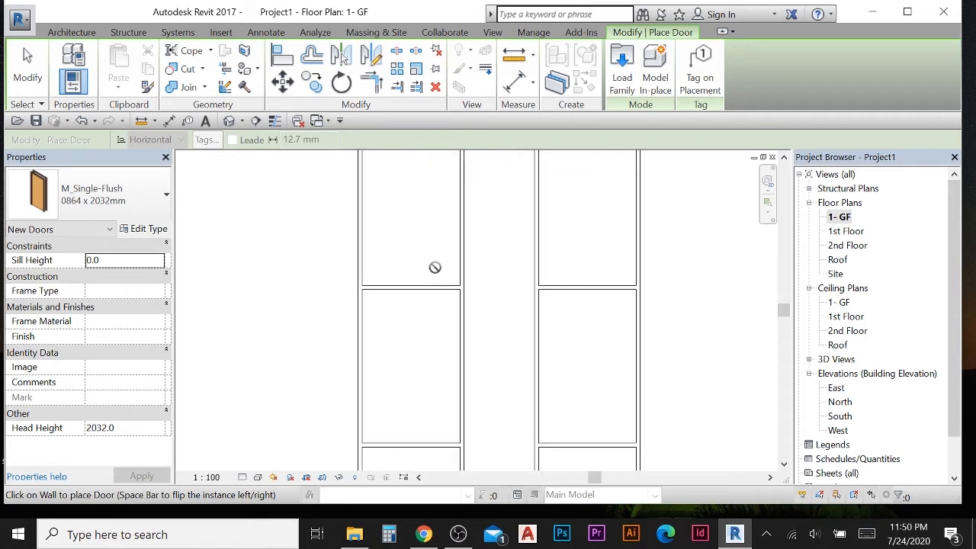
{"action": "scroll", "coordinate": [451, 265], "scroll_direction": "down", "scroll_amount": 1}
{"action": "scroll", "coordinate": [456, 266], "scroll_direction": "up", "scroll_amount": 1}
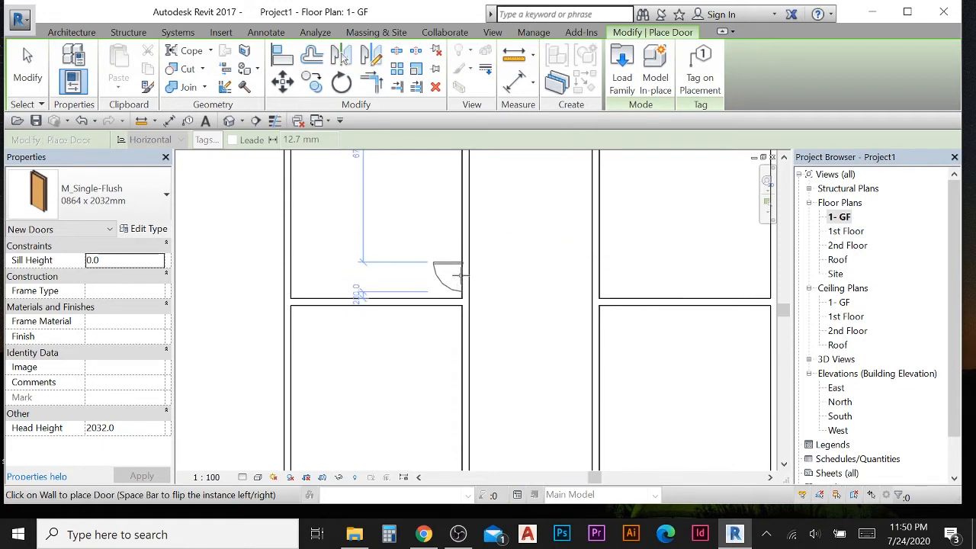
{"action": "scroll", "coordinate": [457, 275], "scroll_direction": "up", "scroll_amount": 1}
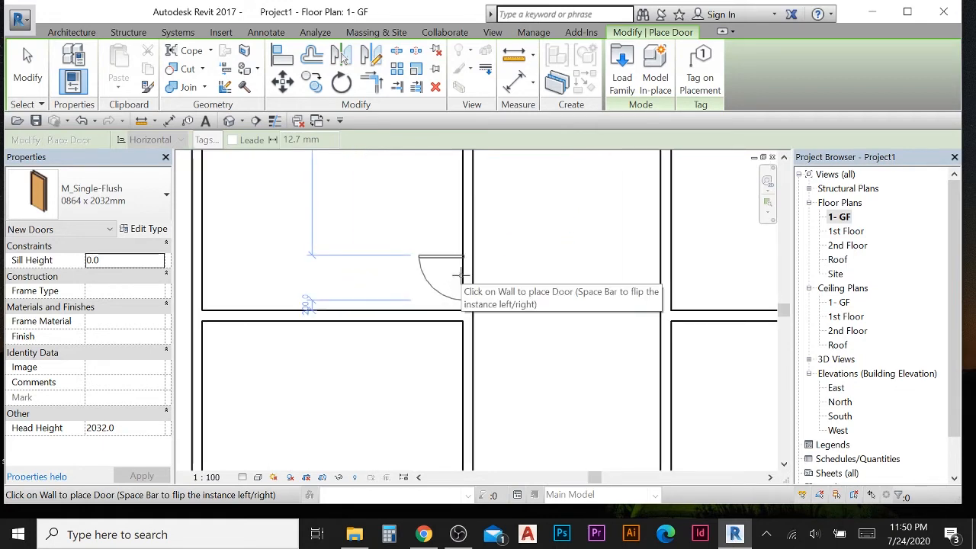
{"action": "left_click", "coordinate": [465, 282]}
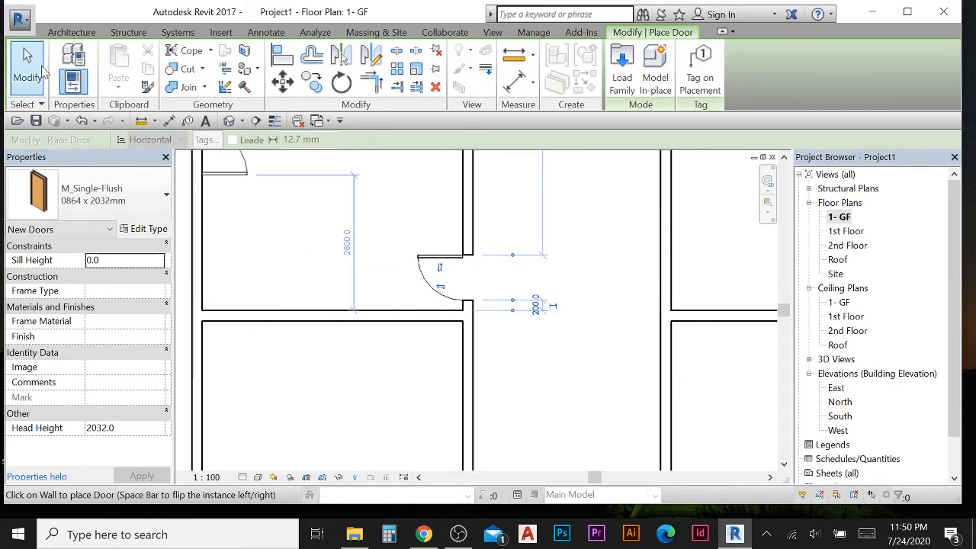
{"action": "left_click", "coordinate": [42, 71]}
- Flip the placed door's swing so it opens into the room with its hinge at the lower side
{"action": "scroll", "coordinate": [450, 274], "scroll_direction": "down", "scroll_amount": 1}
{"action": "scroll", "coordinate": [449, 274], "scroll_direction": "up", "scroll_amount": 2}
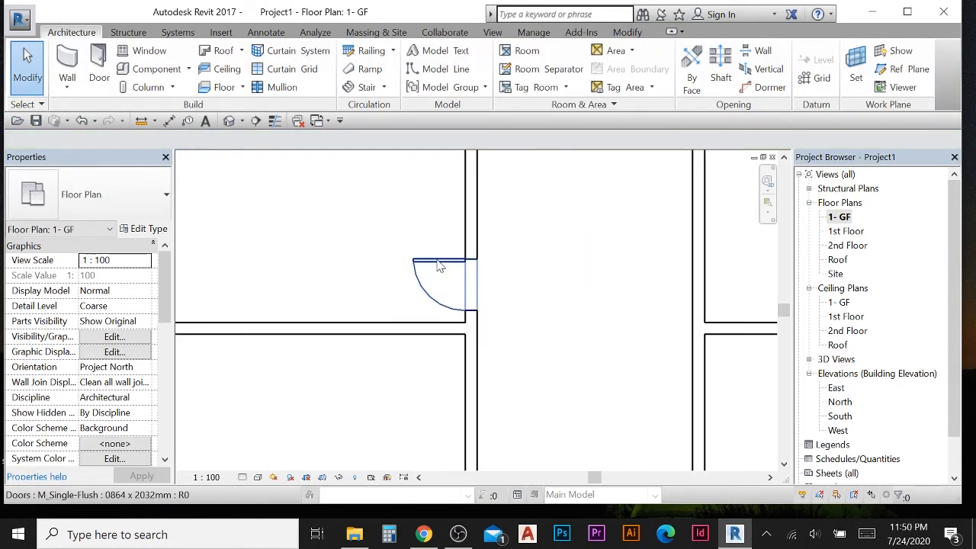
{"action": "left_click", "coordinate": [439, 265]}
{"action": "scroll", "coordinate": [545, 320], "scroll_direction": "up", "scroll_amount": 2}
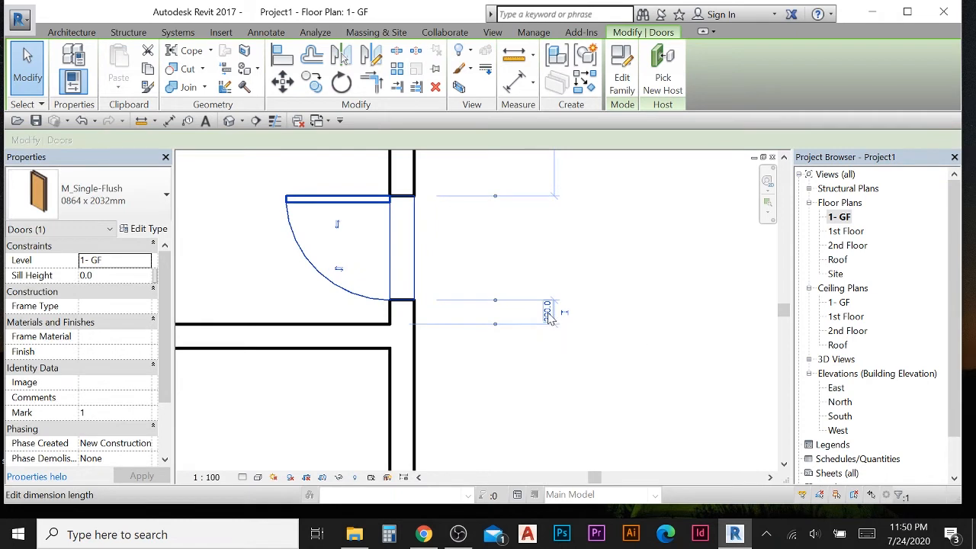
{"action": "scroll", "coordinate": [495, 298], "scroll_direction": "down", "scroll_amount": 1}
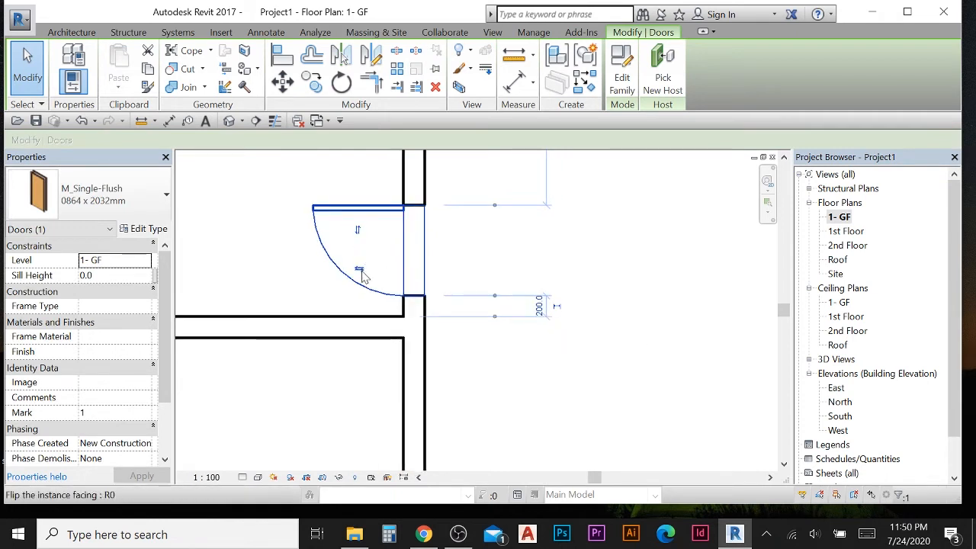
{"action": "left_click", "coordinate": [362, 272]}
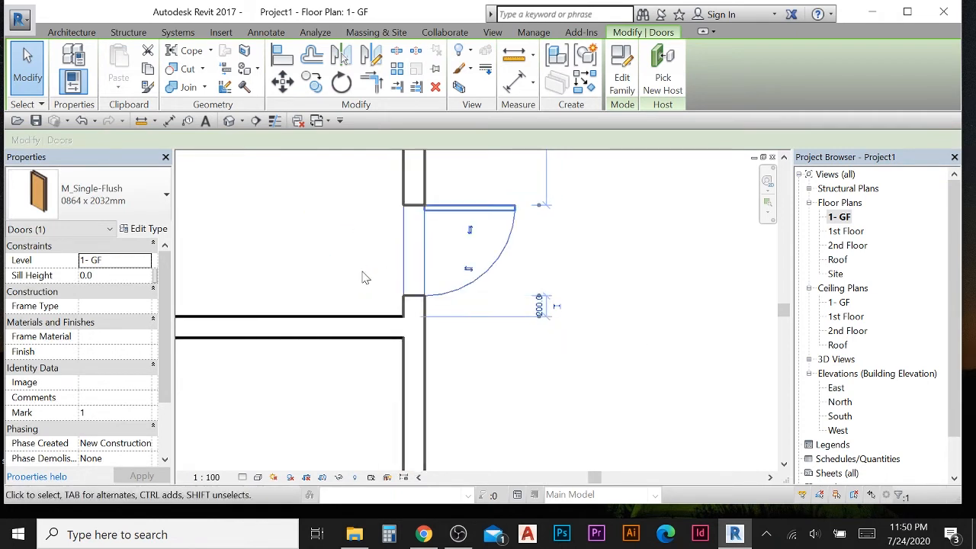
{"action": "left_click", "coordinate": [469, 272]}
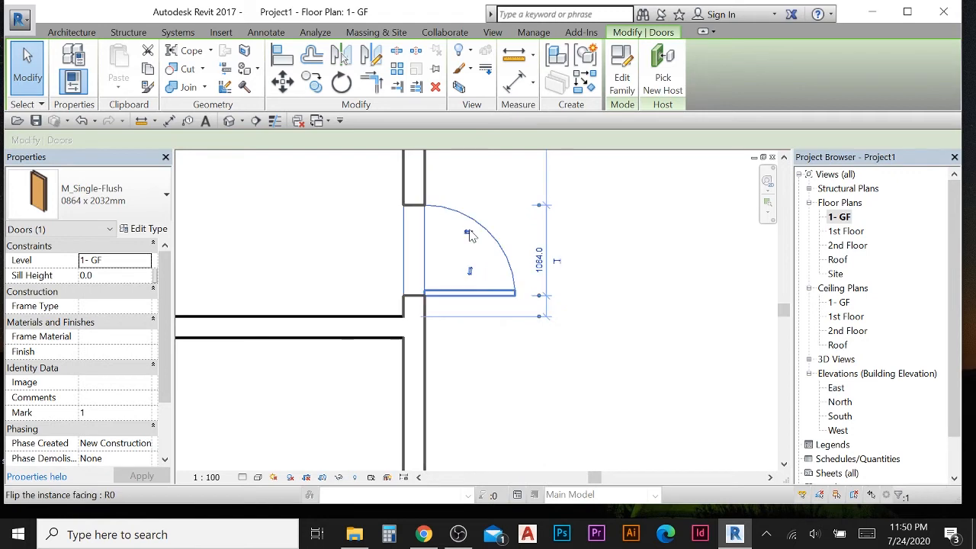
{"action": "left_click", "coordinate": [469, 270]}
{"action": "left_click", "coordinate": [469, 270]}
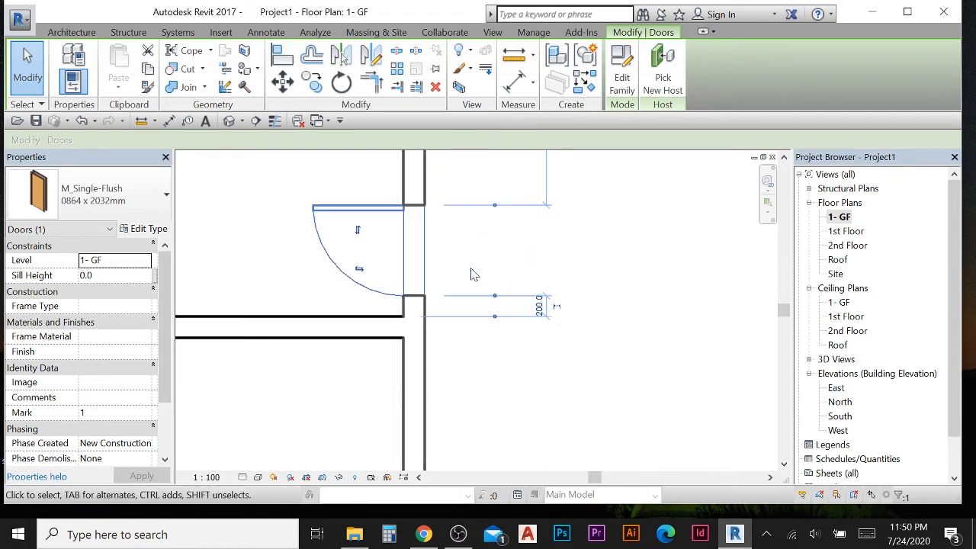
{"action": "left_click", "coordinate": [356, 229]}
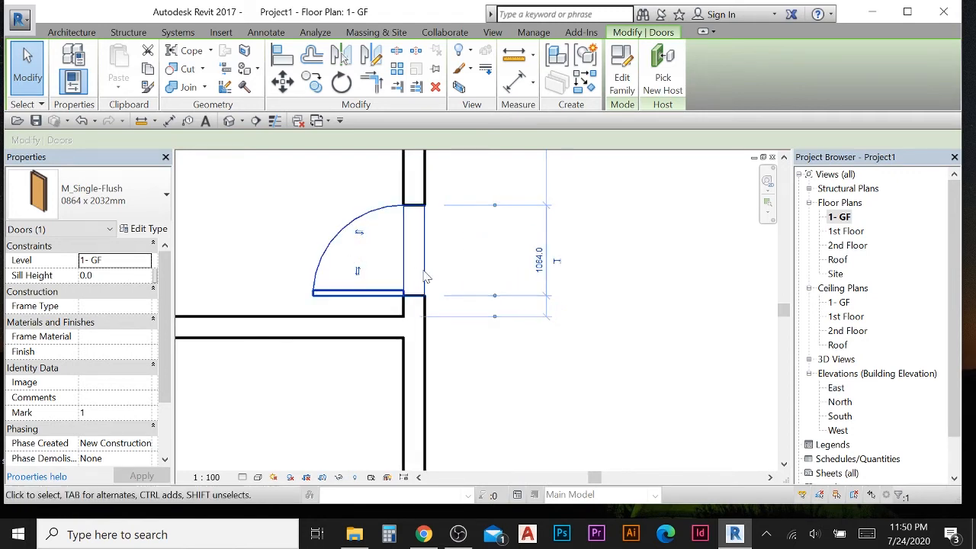
{"action": "scroll", "coordinate": [425, 277], "scroll_direction": "down", "scroll_amount": 3}
{"action": "left_click", "coordinate": [432, 342]}
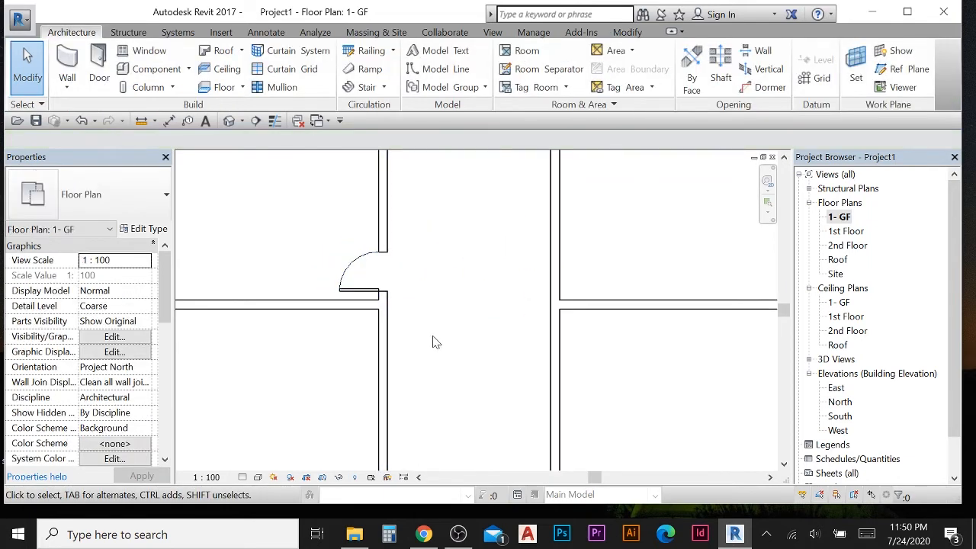
- Place another single-flush door in the corridor wall of the next left-bay room, near its lower corner
{"action": "scroll", "coordinate": [433, 342], "scroll_direction": "down", "scroll_amount": 2}
{"action": "left_click", "coordinate": [99, 68]}
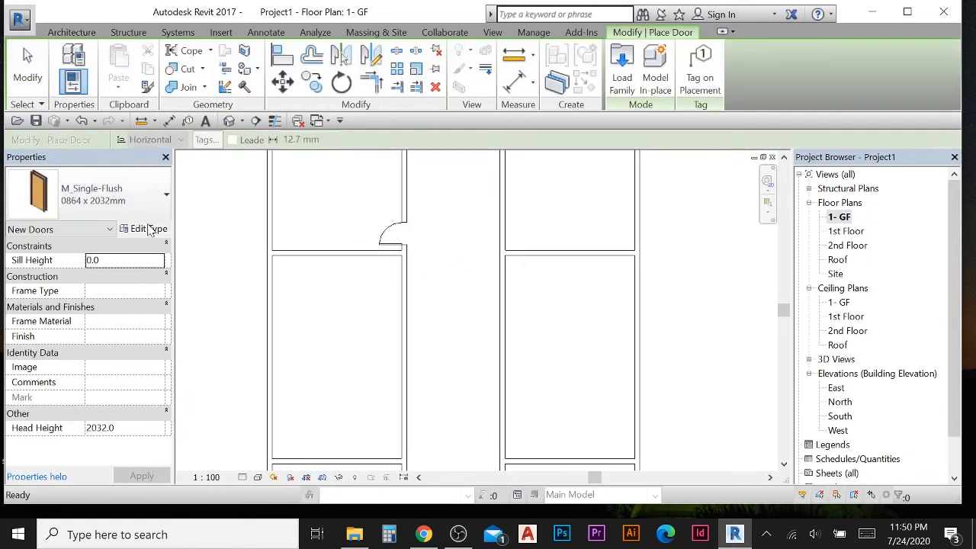
{"action": "scroll", "coordinate": [400, 320], "scroll_direction": "down", "scroll_amount": 1}
{"action": "middle_click_drag", "start_coordinate": [392, 355], "coordinate": [417, 286]}
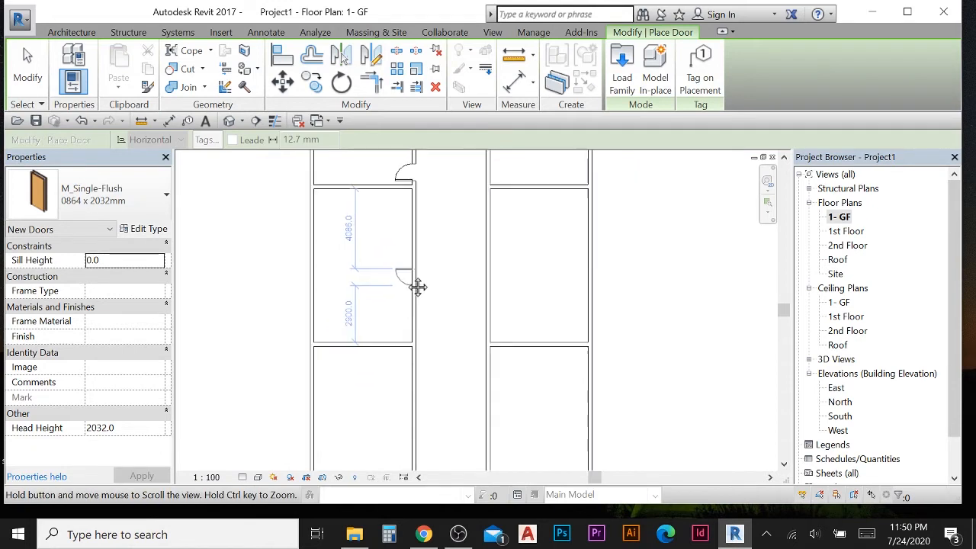
{"action": "scroll", "coordinate": [399, 311], "scroll_direction": "up", "scroll_amount": 2}
{"action": "scroll", "coordinate": [403, 331], "scroll_direction": "down", "scroll_amount": 1}
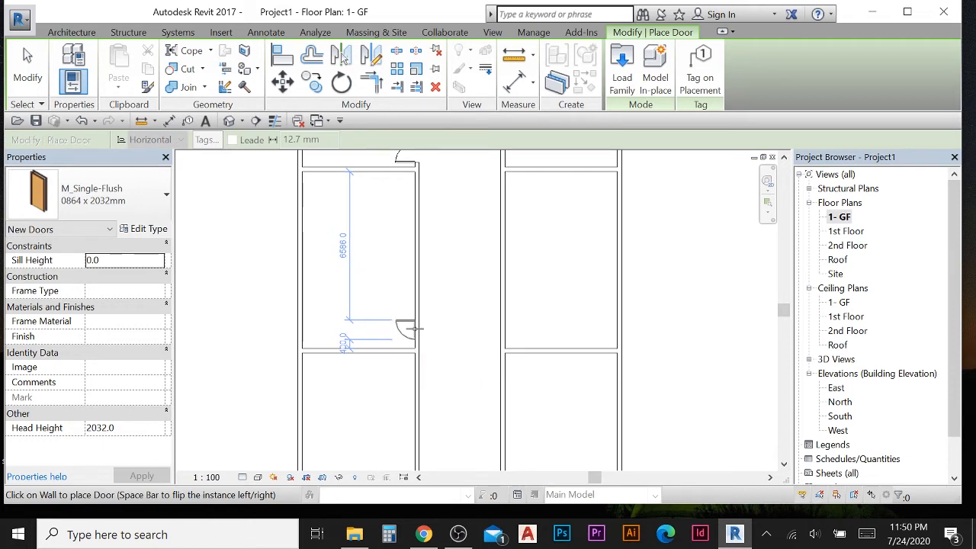
{"action": "scroll", "coordinate": [420, 333], "scroll_direction": "up", "scroll_amount": 2}
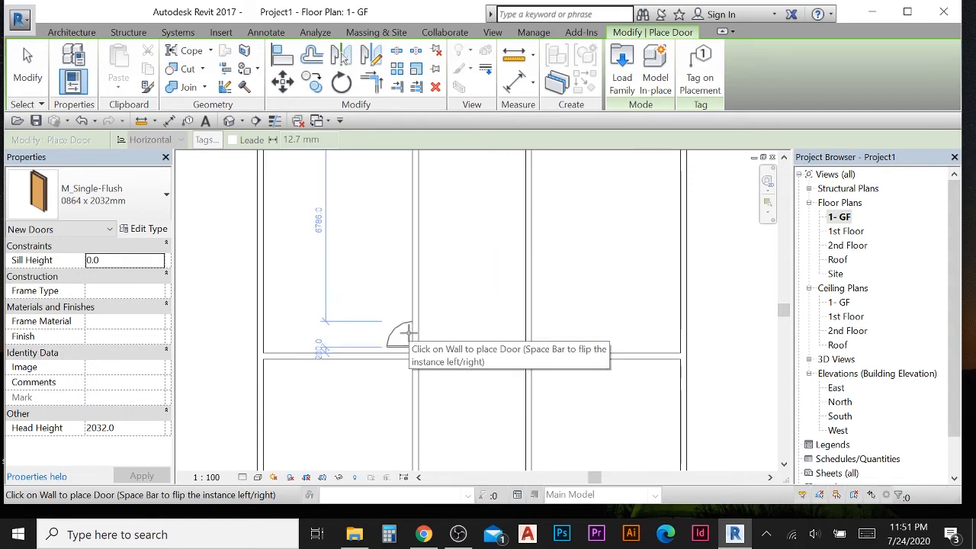
{"action": "left_click", "coordinate": [409, 334]}
- Place a single-flush door in the corridor wall of the following left-bay room, near its lower corner
{"action": "scroll", "coordinate": [456, 326], "scroll_direction": "down", "scroll_amount": 1}
{"action": "middle_click_drag", "start_coordinate": [456, 324], "coordinate": [468, 296]}
{"action": "key", "text": "ctrl+z"}
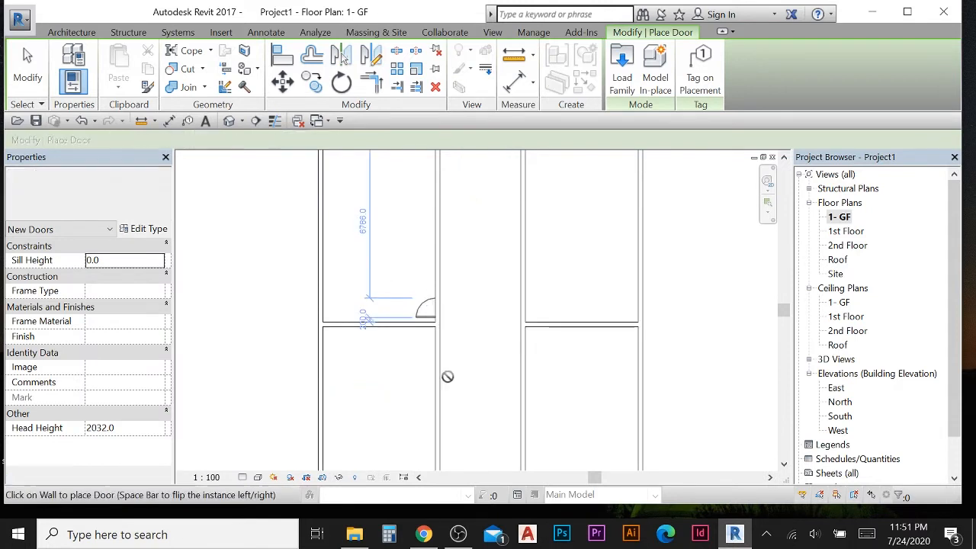
{"action": "middle_click_drag", "start_coordinate": [447, 376], "coordinate": [463, 269]}
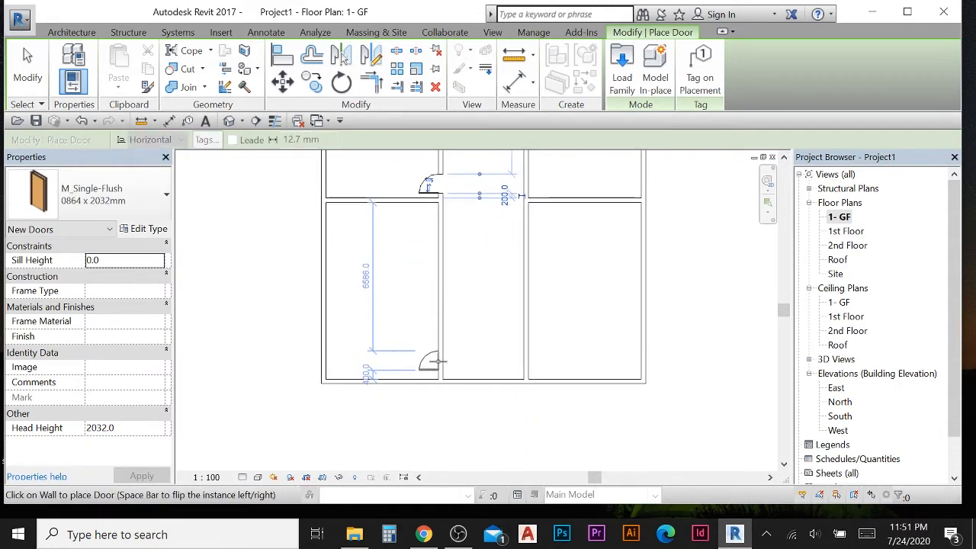
{"action": "scroll", "coordinate": [439, 364], "scroll_direction": "up", "scroll_amount": 2}
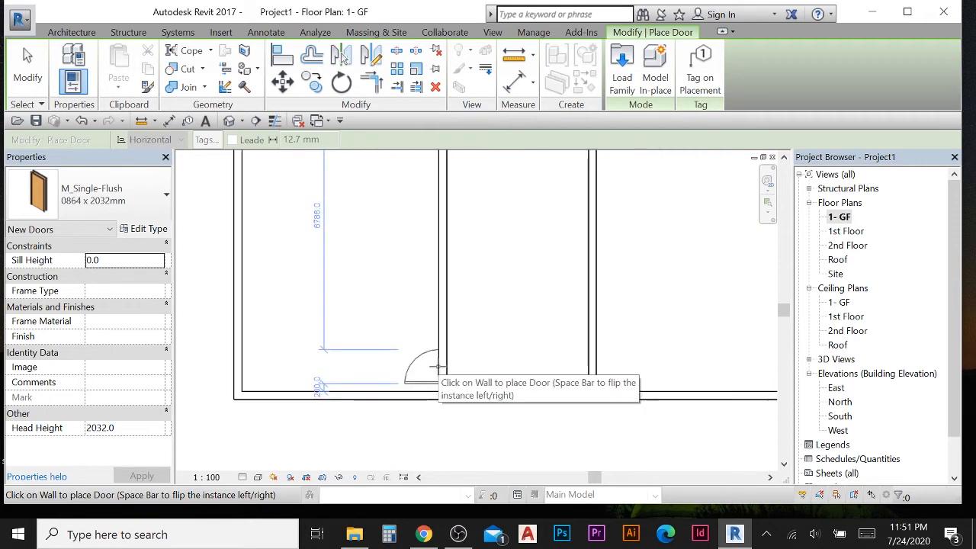
{"action": "left_click", "coordinate": [439, 367]}
{"action": "scroll", "coordinate": [491, 307], "scroll_direction": "down", "scroll_amount": 2}
{"action": "middle_click_drag", "start_coordinate": [492, 306], "coordinate": [489, 438]}
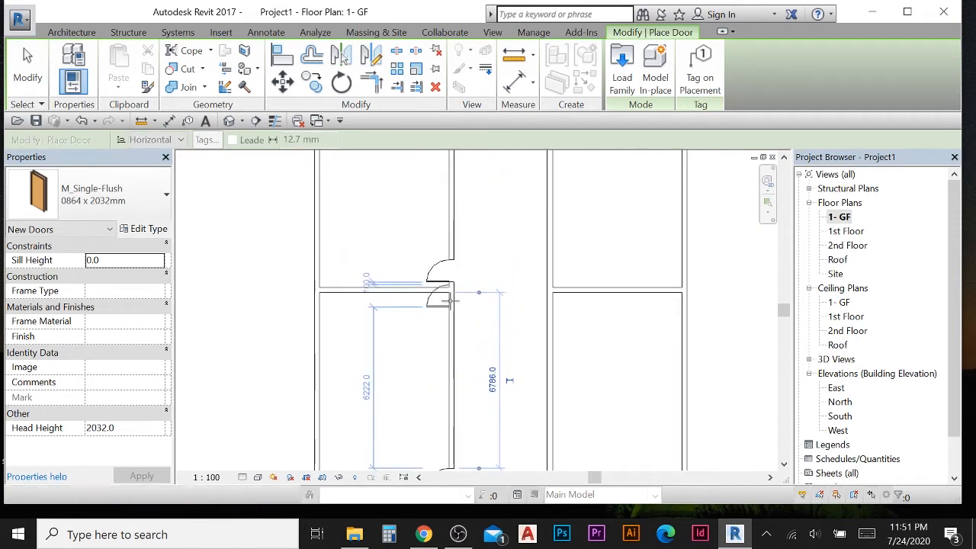
{"action": "left_click", "coordinate": [27, 72]}
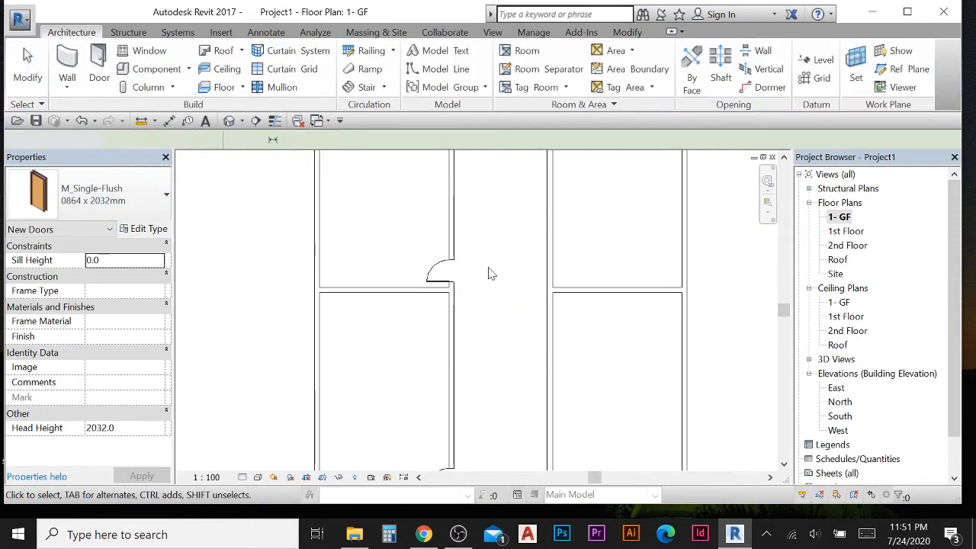
{"action": "left_click", "coordinate": [439, 280]}
{"action": "scroll", "coordinate": [491, 301], "scroll_direction": "up", "scroll_amount": 2}
{"action": "scroll", "coordinate": [465, 314], "scroll_direction": "down", "scroll_amount": 3}
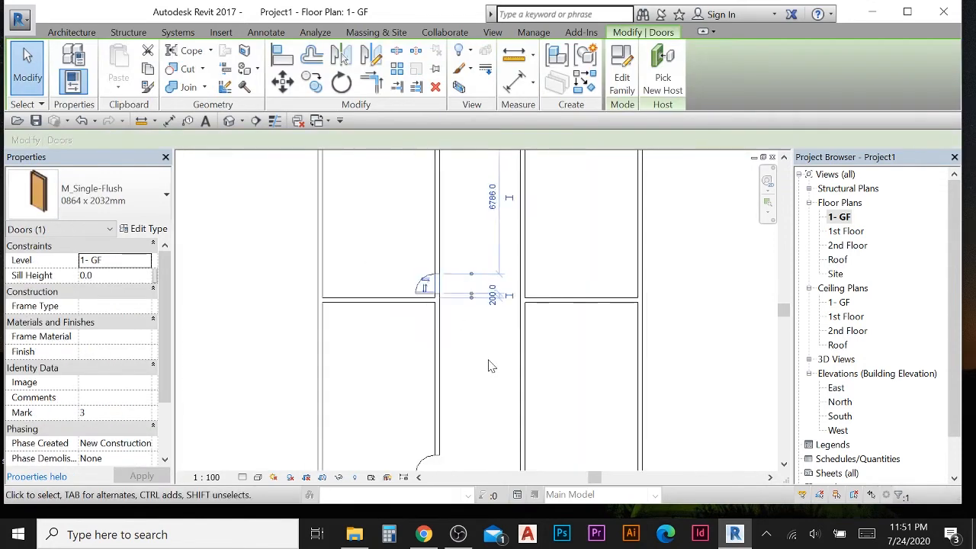
{"action": "left_click", "coordinate": [490, 366]}
{"action": "scroll", "coordinate": [470, 386], "scroll_direction": "down", "scroll_amount": 3}
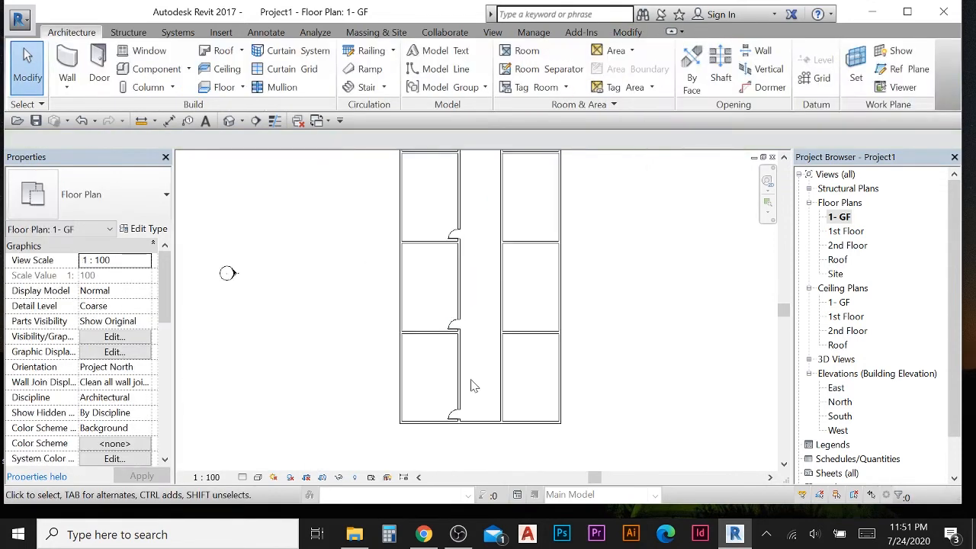
{"action": "left_click", "coordinate": [100, 67]}
{"action": "middle_click_drag", "start_coordinate": [477, 289], "coordinate": [427, 298]}
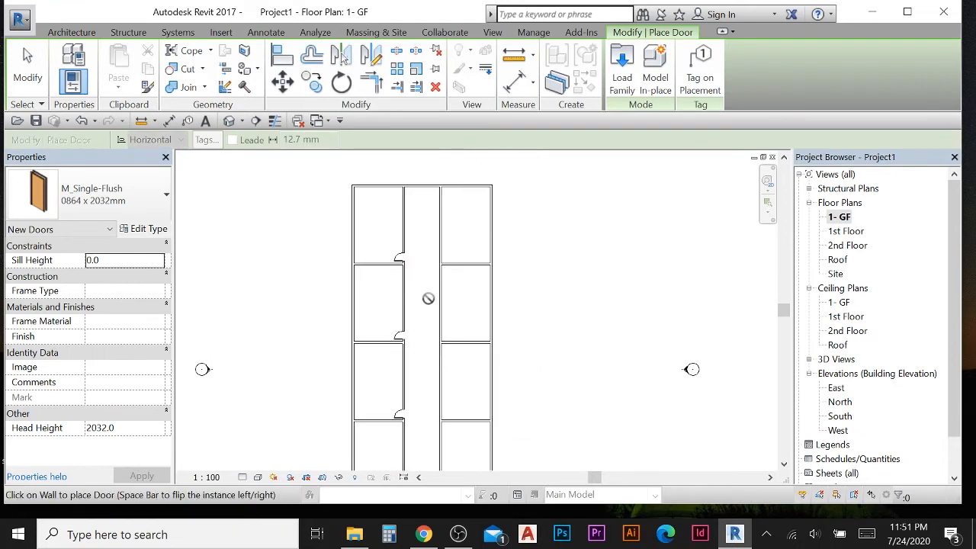
{"action": "scroll", "coordinate": [457, 255], "scroll_direction": "up", "scroll_amount": 1}
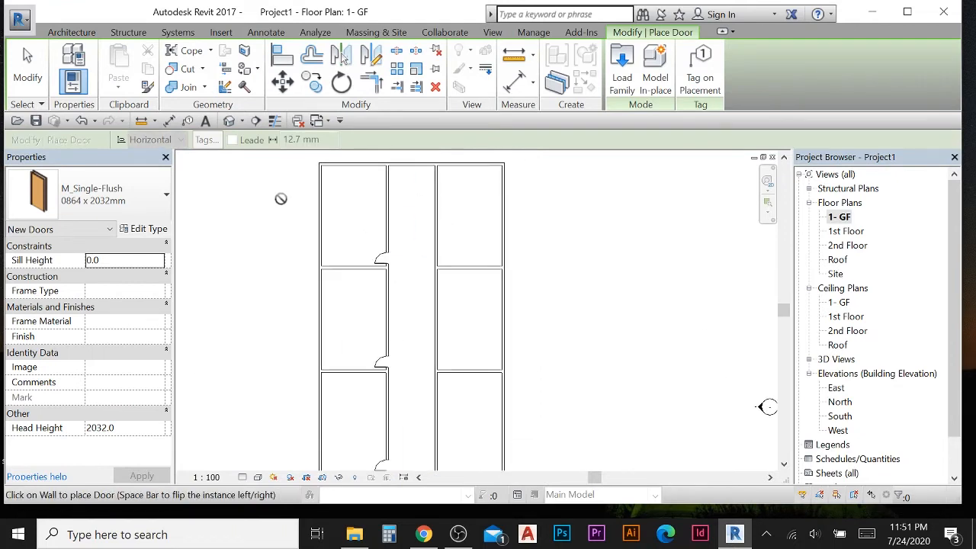
{"action": "left_click", "coordinate": [29, 73]}
- Select the four left-bay doors and mirror copies of them across the corridor's centre axis onto the right-bay rooms
{"action": "scroll", "coordinate": [335, 267], "scroll_direction": "up", "scroll_amount": 1}
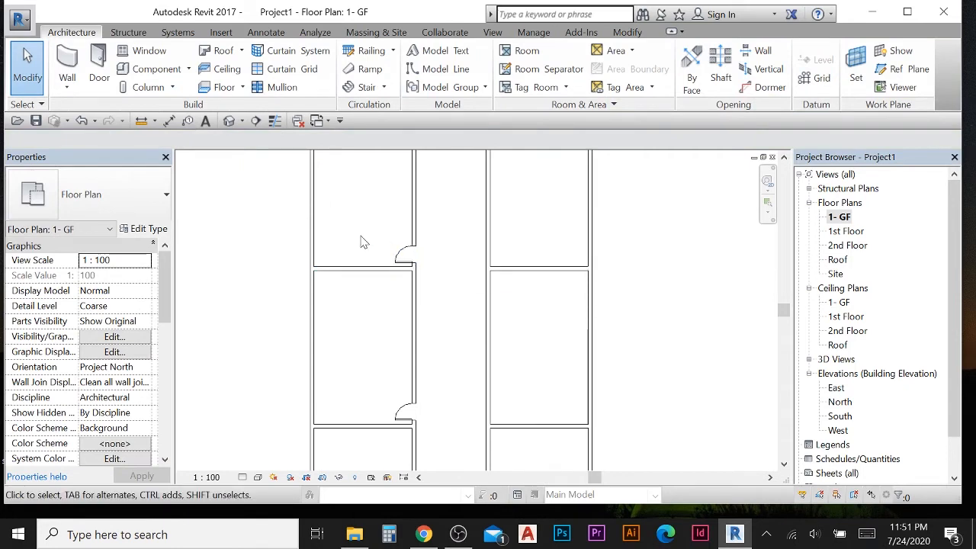
{"action": "scroll", "coordinate": [363, 242], "scroll_direction": "down", "scroll_amount": 3}
{"action": "left_click_drag", "start_coordinate": [367, 225], "coordinate": [392, 401]}
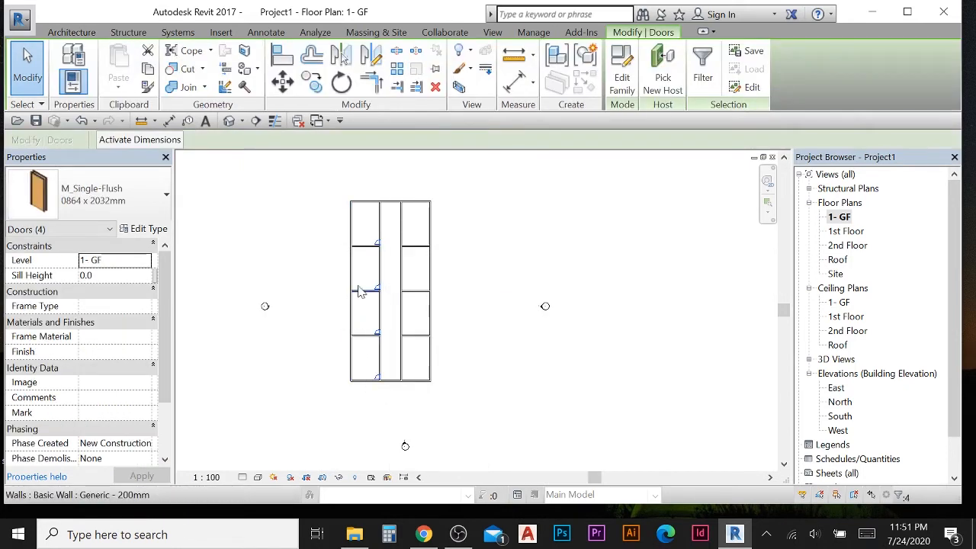
{"action": "scroll", "coordinate": [361, 292], "scroll_direction": "up", "scroll_amount": 1}
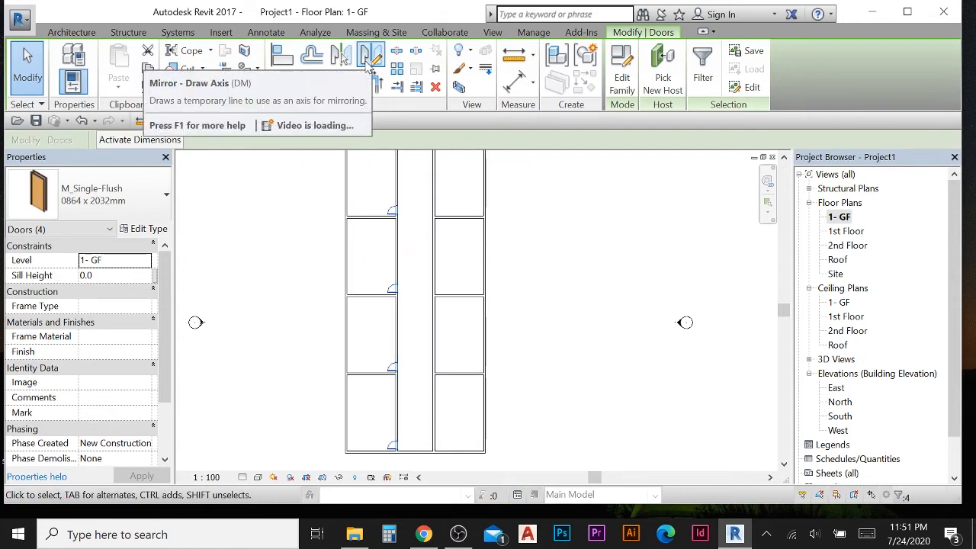
{"action": "left_click", "coordinate": [370, 67]}
{"action": "scroll", "coordinate": [429, 261], "scroll_direction": "up", "scroll_amount": 4}
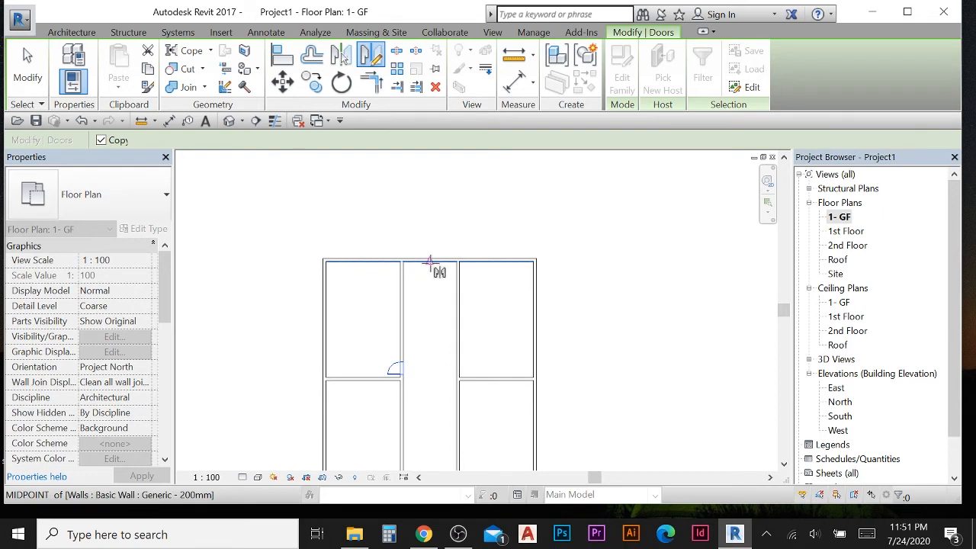
{"action": "left_click", "coordinate": [429, 261]}
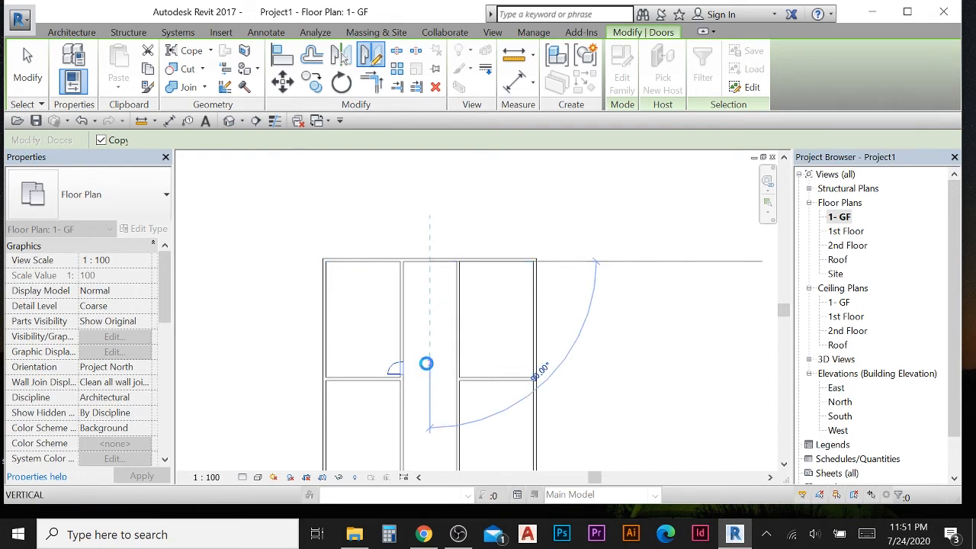
{"action": "left_click", "coordinate": [429, 364]}
{"action": "left_click", "coordinate": [25, 61]}
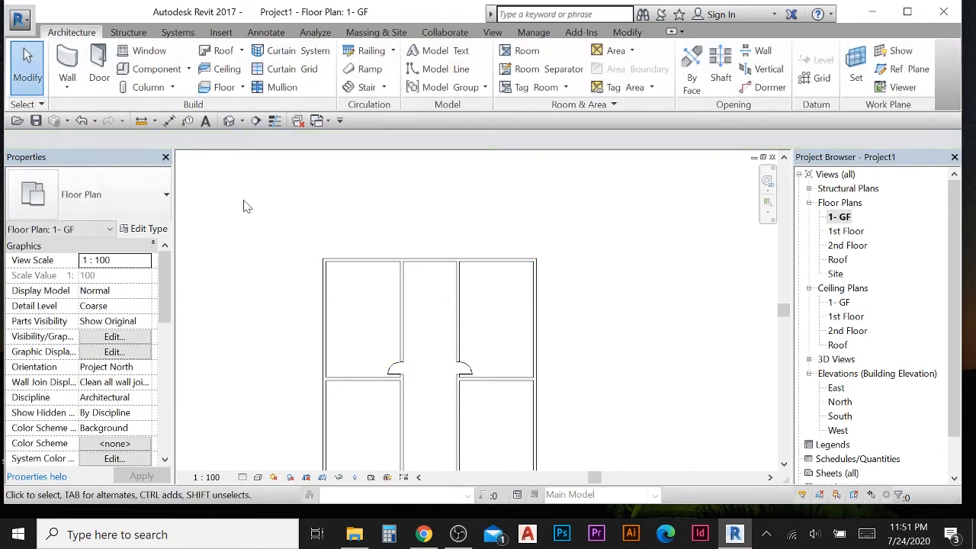
- Review the doors along both corridor walls of the ground floor plan
{"action": "middle_click_drag", "start_coordinate": [460, 294], "coordinate": [422, 156]}
{"action": "scroll", "coordinate": [460, 339], "scroll_direction": "up", "scroll_amount": 1}
{"action": "middle_click_drag", "start_coordinate": [461, 339], "coordinate": [476, 270]}
{"action": "scroll", "coordinate": [438, 293], "scroll_direction": "up", "scroll_amount": 1}
{"action": "scroll", "coordinate": [440, 313], "scroll_direction": "down", "scroll_amount": 1}
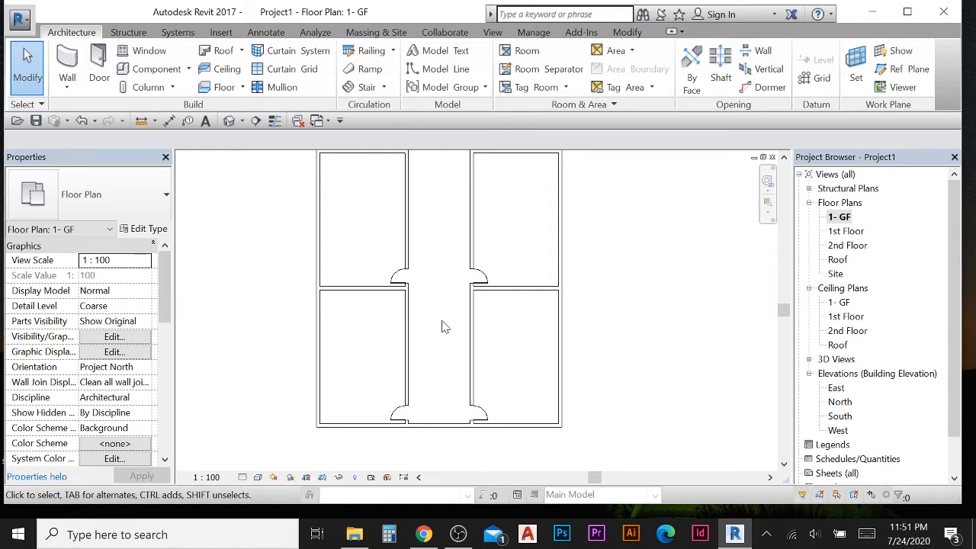
{"action": "scroll", "coordinate": [432, 321], "scroll_direction": "down", "scroll_amount": 3}
{"action": "middle_click_drag", "start_coordinate": [445, 338], "coordinate": [453, 432]}
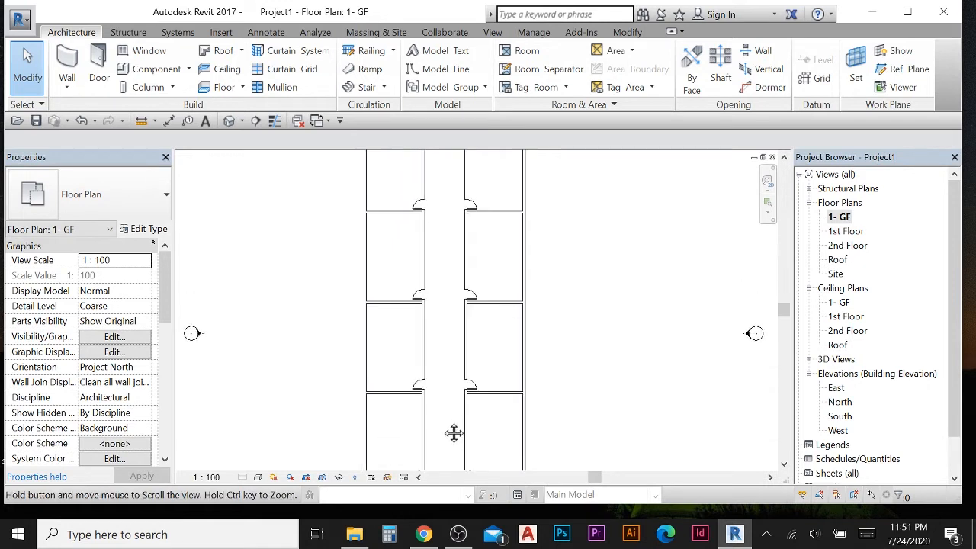
- Look over the ground floor doors and open the 1st Floor plan briefly before returning to the 1- GF plan
{"action": "middle_click_drag", "start_coordinate": [452, 314], "coordinate": [453, 369]}
{"action": "scroll", "coordinate": [480, 333], "scroll_direction": "down", "scroll_amount": 1}
{"action": "middle_click_drag", "start_coordinate": [488, 333], "coordinate": [492, 271]}
{"action": "left_click", "coordinate": [846, 230]}
{"action": "double_click", "coordinate": [846, 231]}
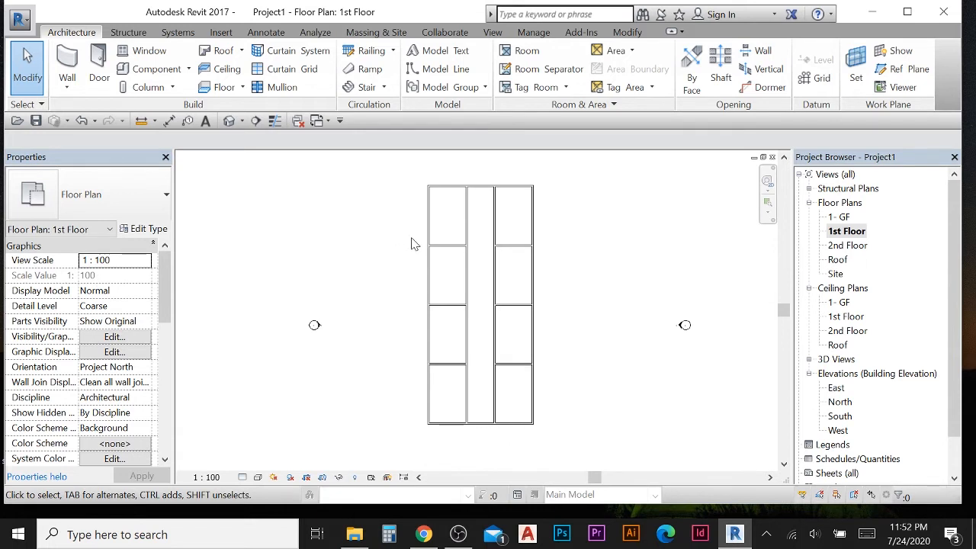
{"action": "double_click", "coordinate": [841, 218]}
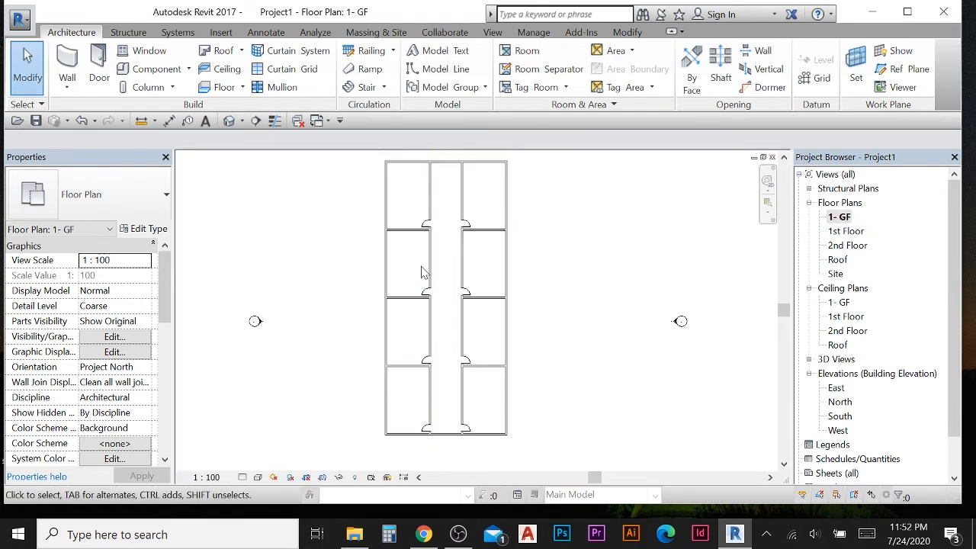
{"action": "scroll", "coordinate": [424, 273], "scroll_direction": "down", "scroll_amount": 1}
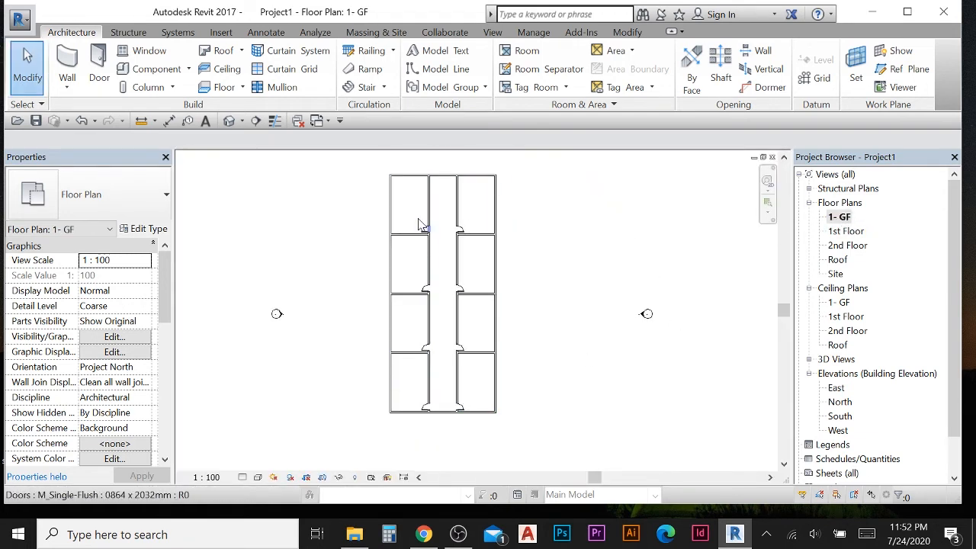
{"action": "left_click_drag", "start_coordinate": [410, 207], "coordinate": [485, 450]}
{"action": "left_click", "coordinate": [564, 403]}
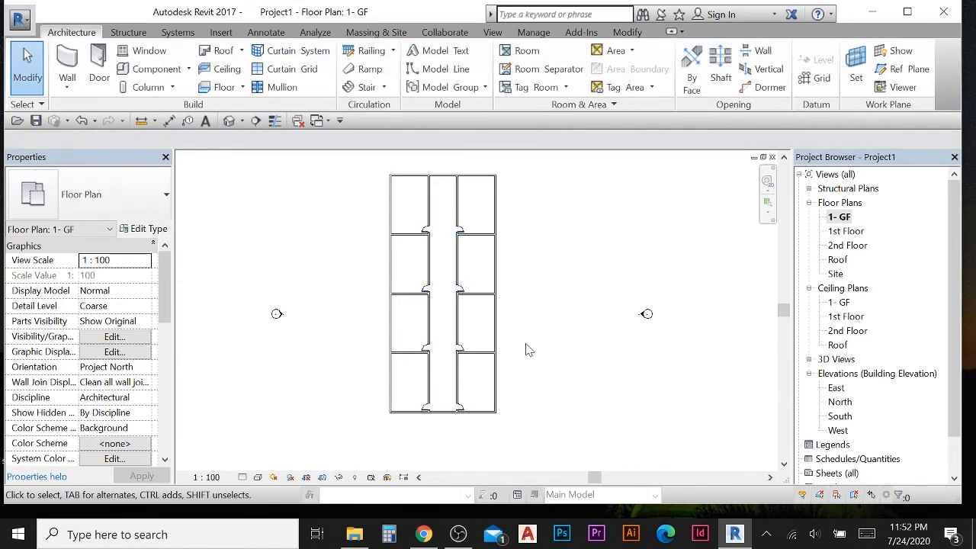
{"action": "scroll", "coordinate": [449, 273], "scroll_direction": "up", "scroll_amount": 1}
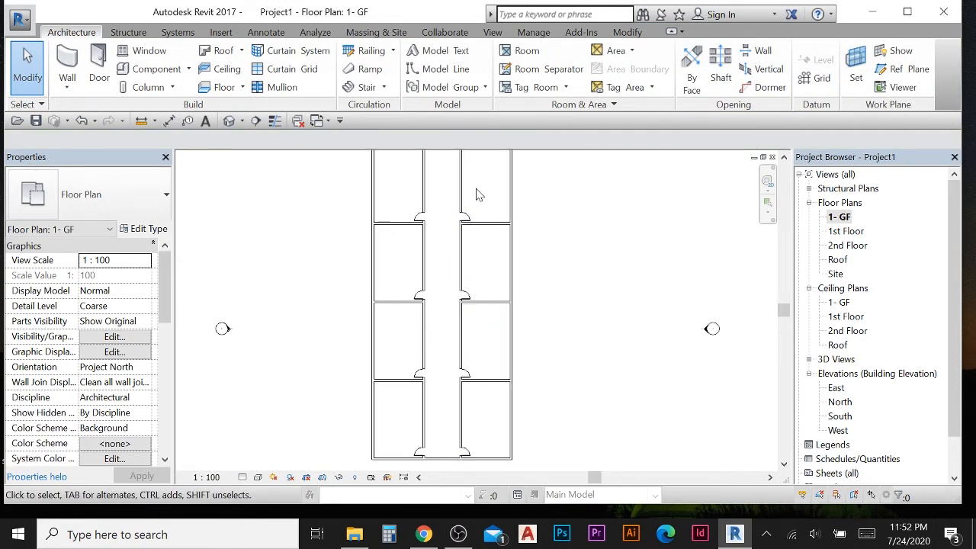
{"action": "left_click_drag", "start_coordinate": [482, 189], "coordinate": [404, 480]}
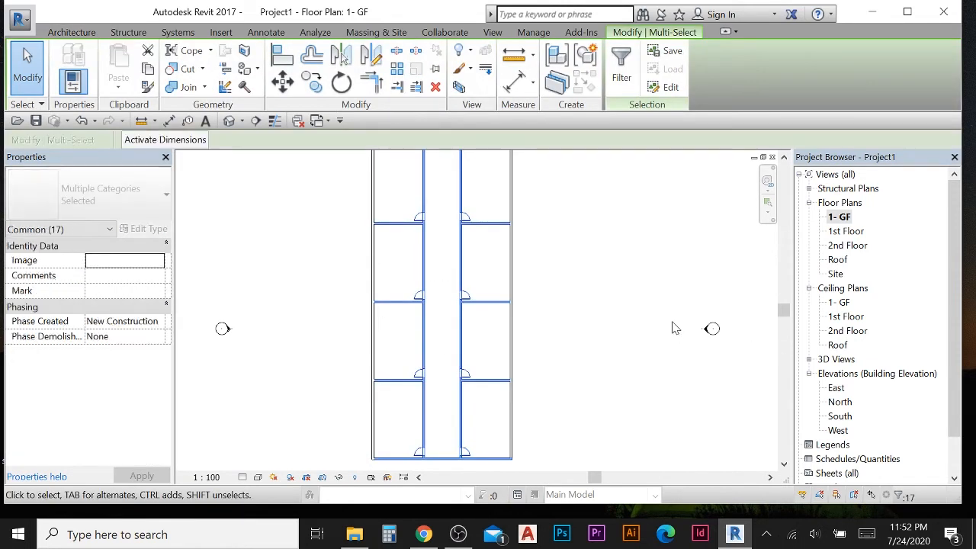
{"action": "left_click", "coordinate": [673, 328]}
{"action": "scroll", "coordinate": [391, 218], "scroll_direction": "down", "scroll_amount": 1}
{"action": "left_click_drag", "start_coordinate": [387, 185], "coordinate": [473, 433]}
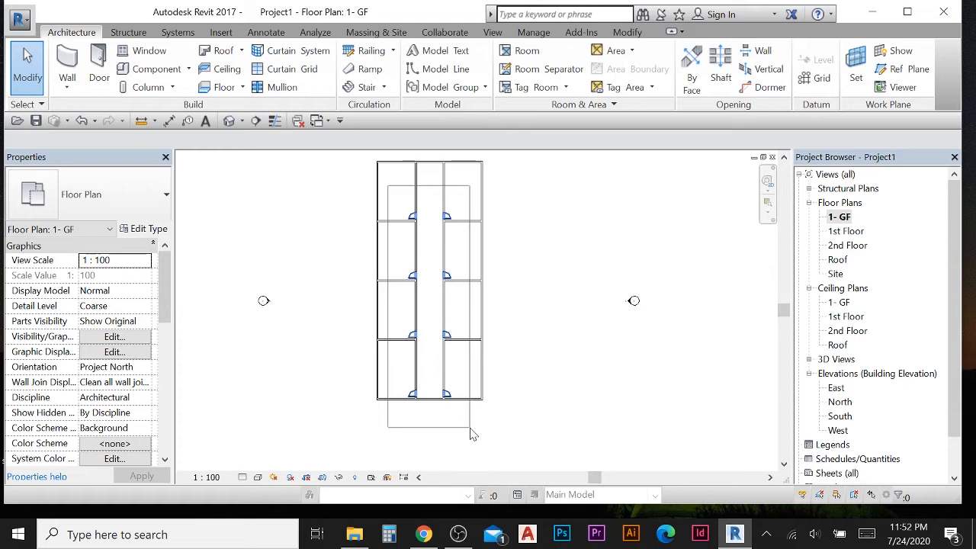
{"action": "left_click_drag", "start_coordinate": [473, 434], "coordinate": [471, 432]}
{"action": "left_click", "coordinate": [633, 353]}
{"action": "left_click_drag", "start_coordinate": [464, 195], "coordinate": [397, 429]}
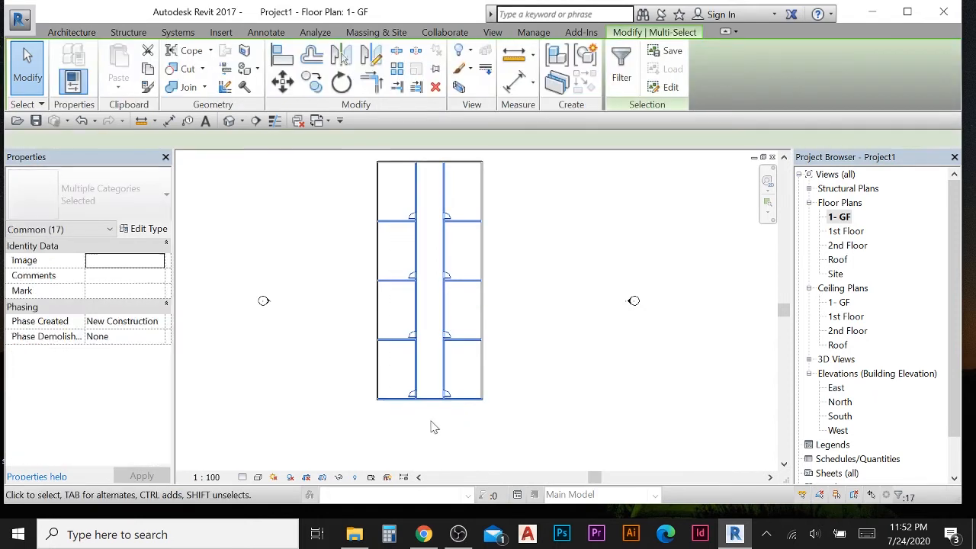
{"action": "left_click", "coordinate": [566, 385]}
- Select all eight ground floor doors, copy them and paste them aligned to the 1st Floor and 2nd Floor levels
{"action": "left_click_drag", "start_coordinate": [395, 194], "coordinate": [475, 446]}
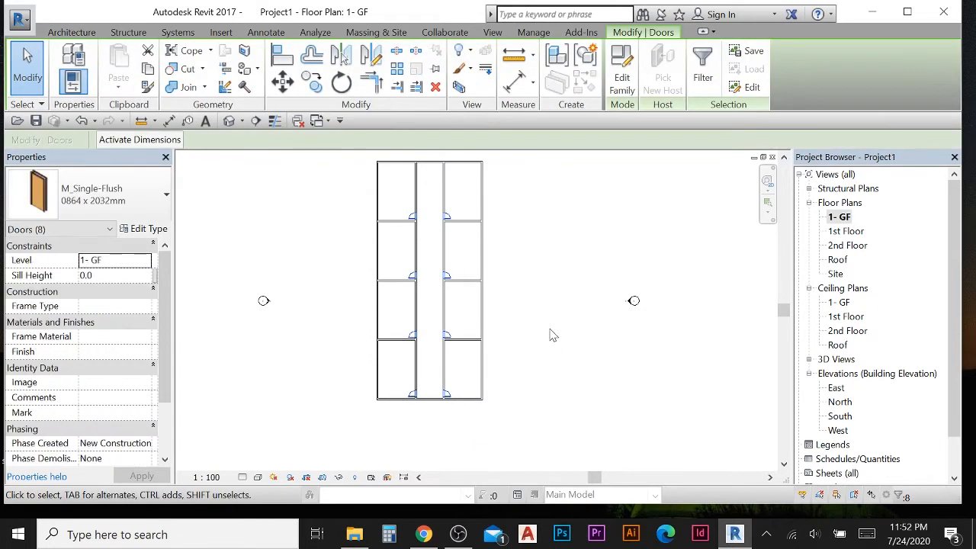
{"action": "scroll", "coordinate": [514, 256], "scroll_direction": "up", "scroll_amount": 2}
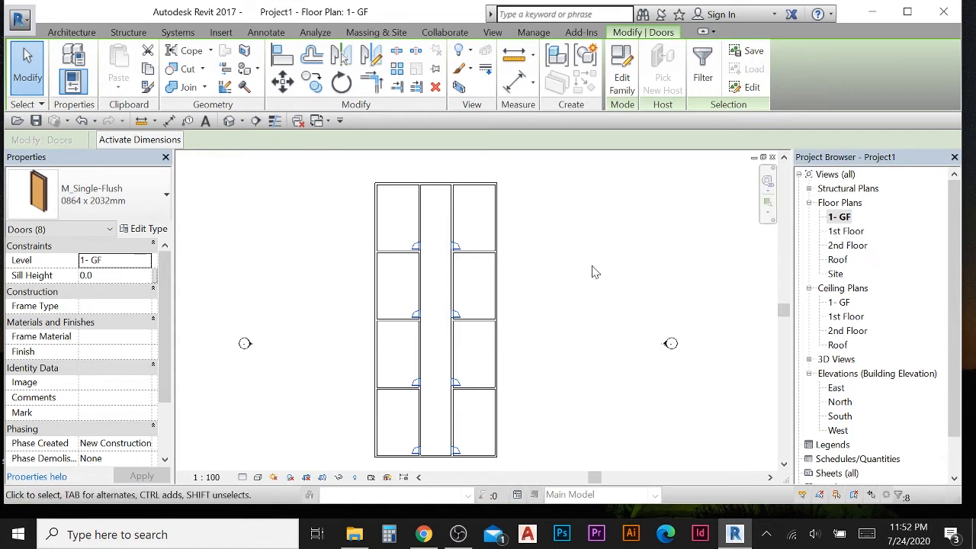
{"action": "scroll", "coordinate": [426, 305], "scroll_direction": "up", "scroll_amount": 2}
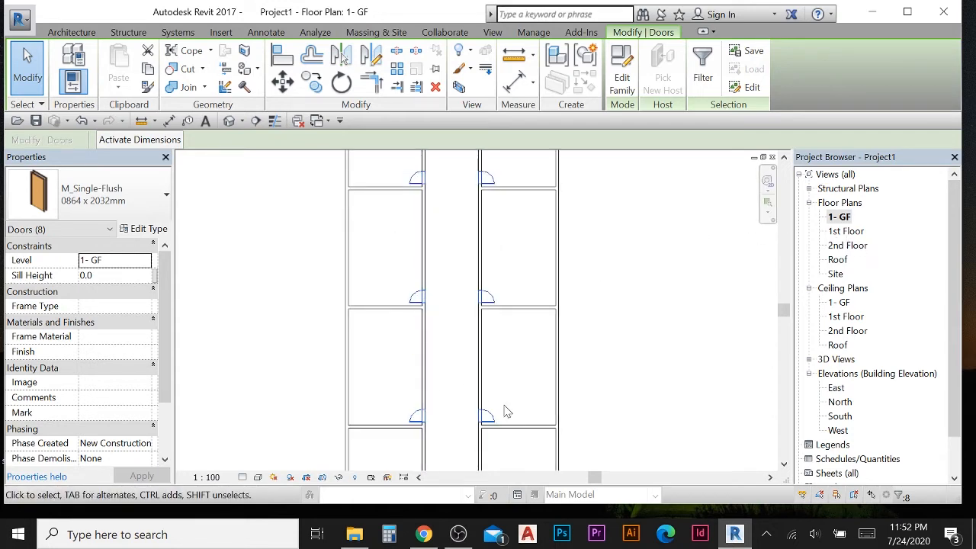
{"action": "scroll", "coordinate": [505, 409], "scroll_direction": "down", "scroll_amount": 1}
{"action": "scroll", "coordinate": [349, 272], "scroll_direction": "down", "scroll_amount": 1}
{"action": "middle_click_drag", "start_coordinate": [340, 267], "coordinate": [341, 208]}
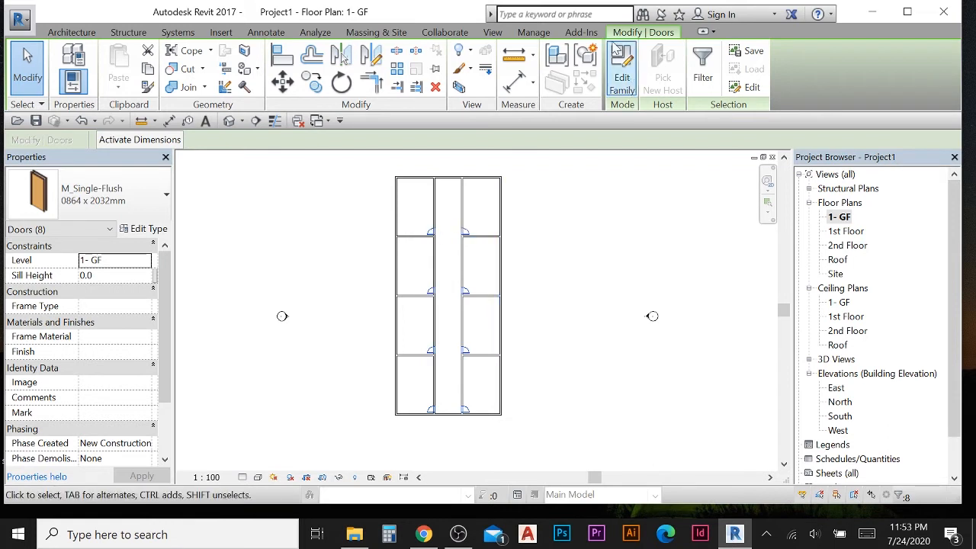
{"action": "left_click", "coordinate": [149, 69]}
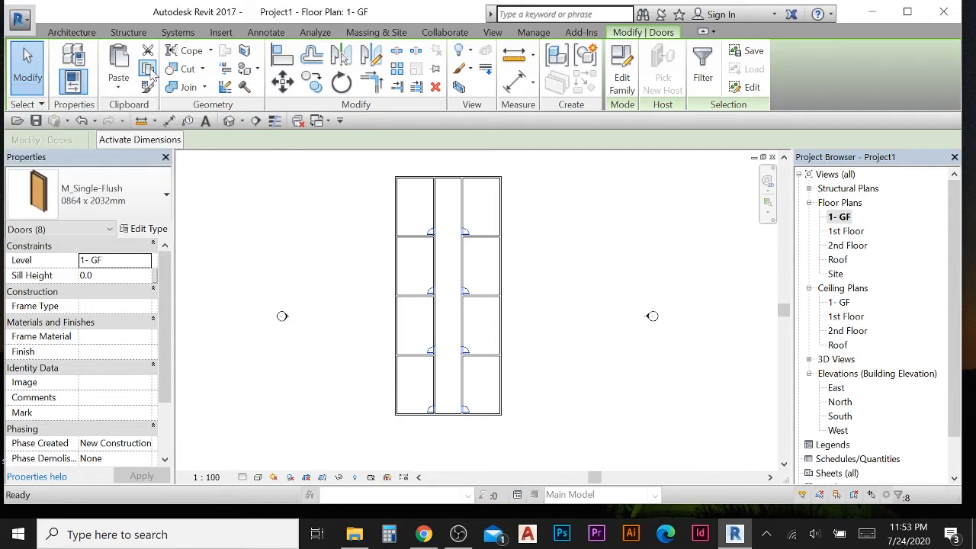
{"action": "left_click", "coordinate": [121, 88]}
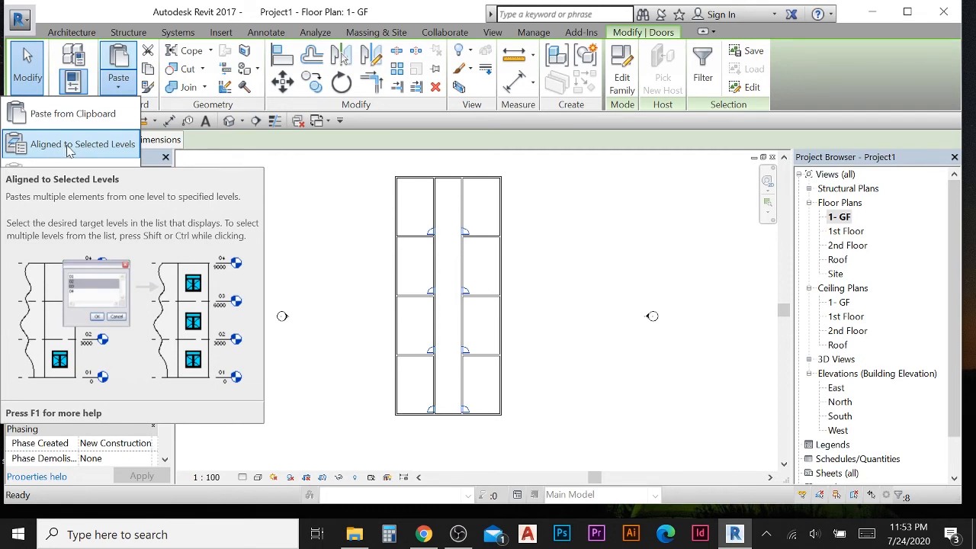
{"action": "left_click", "coordinate": [68, 147]}
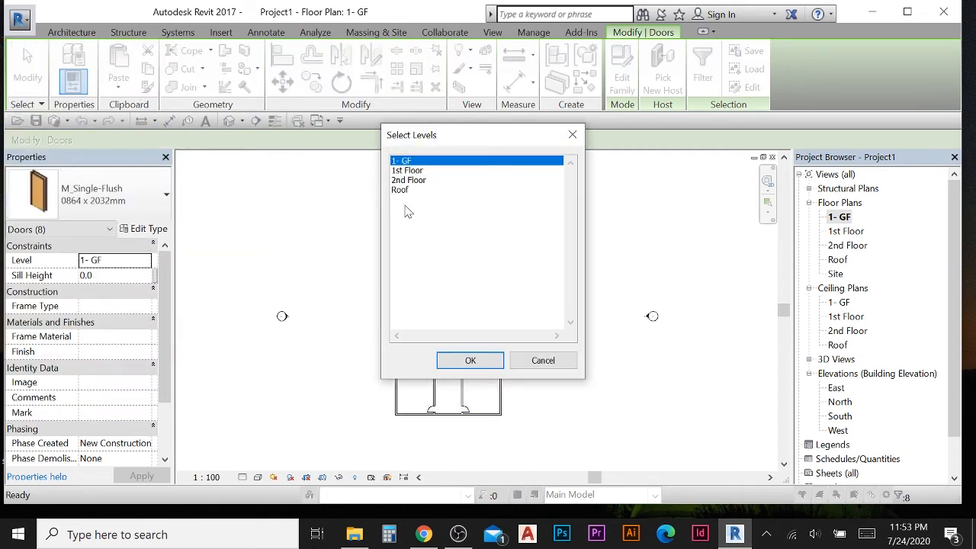
{"action": "left_click", "coordinate": [415, 172]}
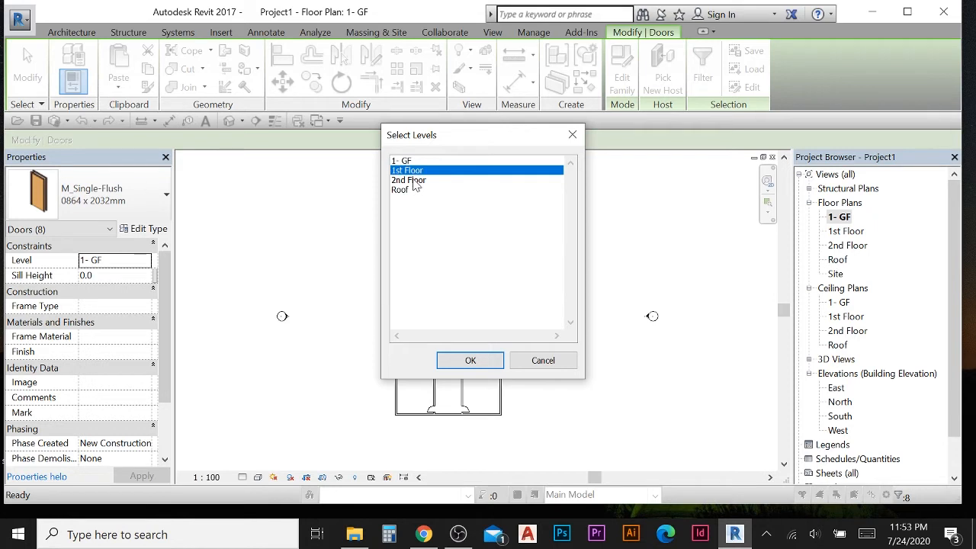
{"action": "left_click", "coordinate": [415, 182]}
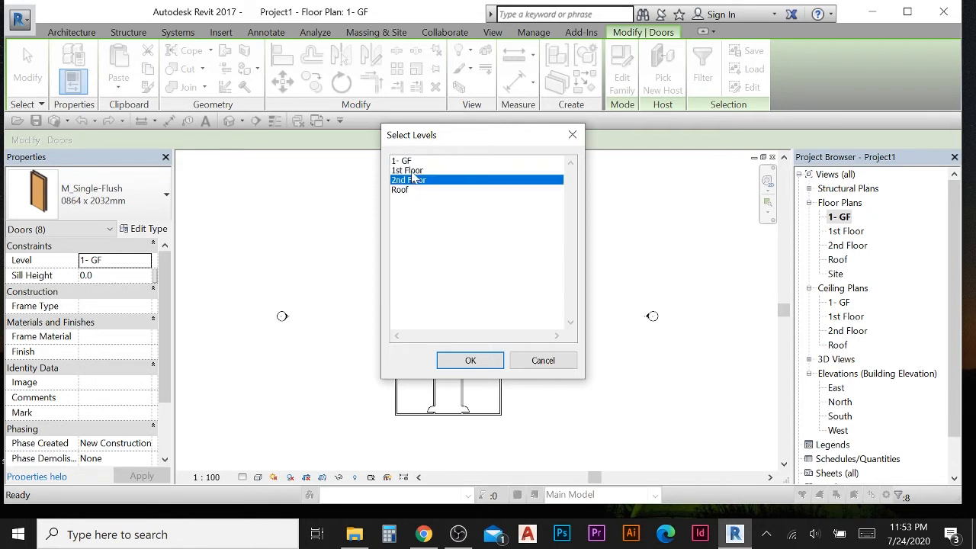
{"action": "left_click", "coordinate": [428, 169]}
{"action": "left_click", "coordinate": [418, 181], "text": "ctrl"}
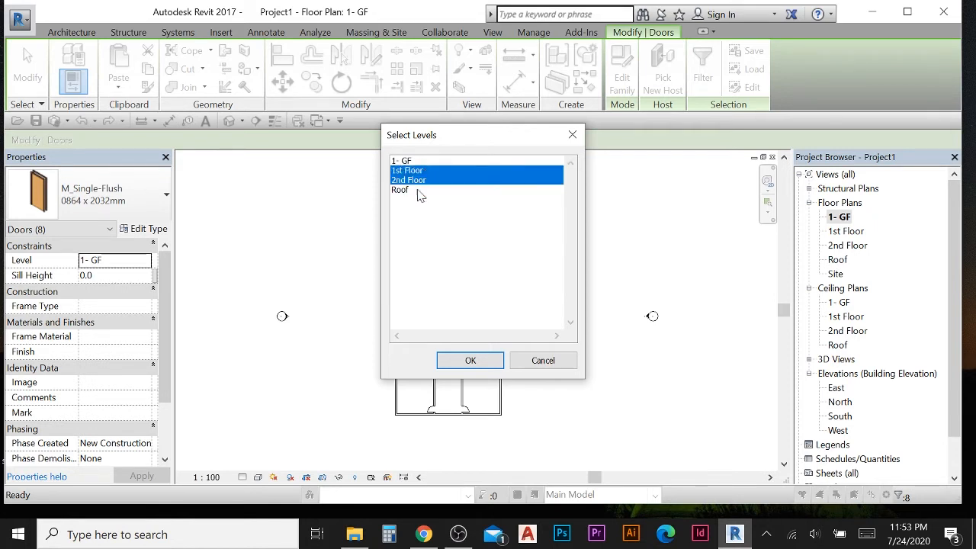
{"action": "left_click", "coordinate": [466, 359]}
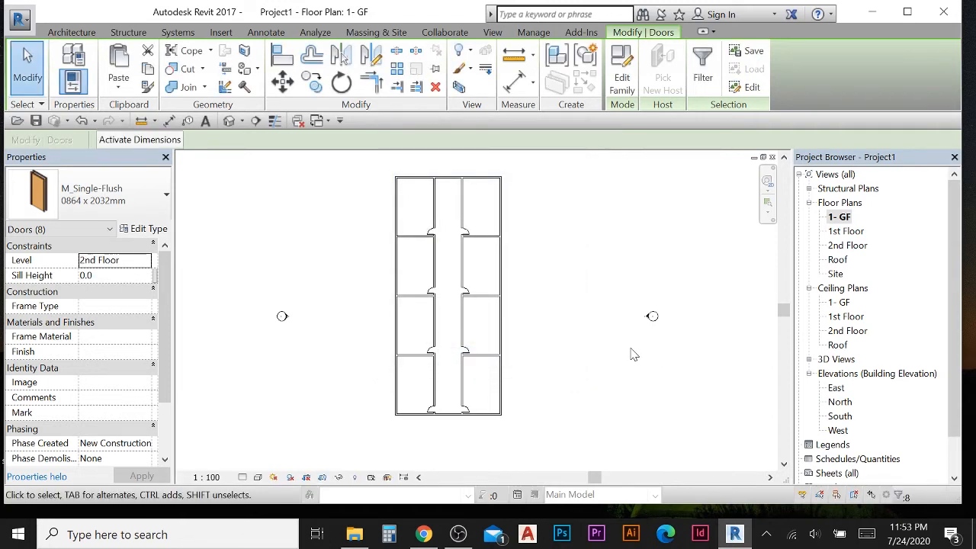
- Review the pasted doors on the 1st Floor and 2nd Floor plans and return to the 1- GF plan
{"action": "double_click", "coordinate": [849, 232]}
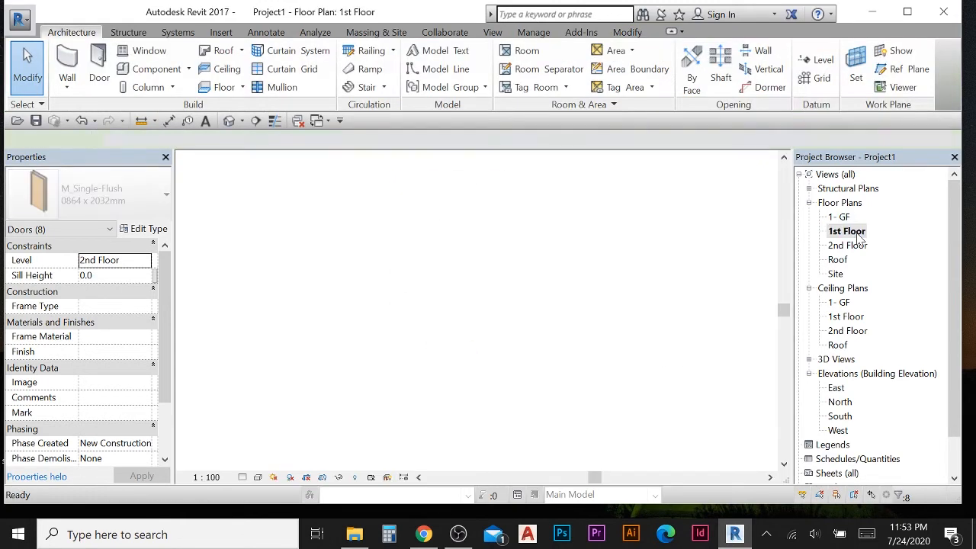
{"action": "double_click", "coordinate": [847, 246]}
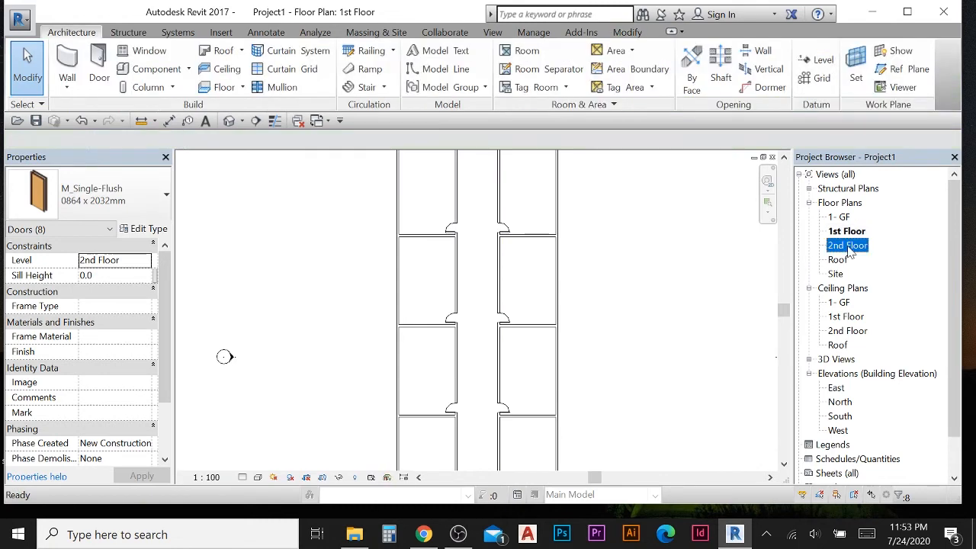
{"action": "scroll", "coordinate": [467, 271], "scroll_direction": "down", "scroll_amount": 1}
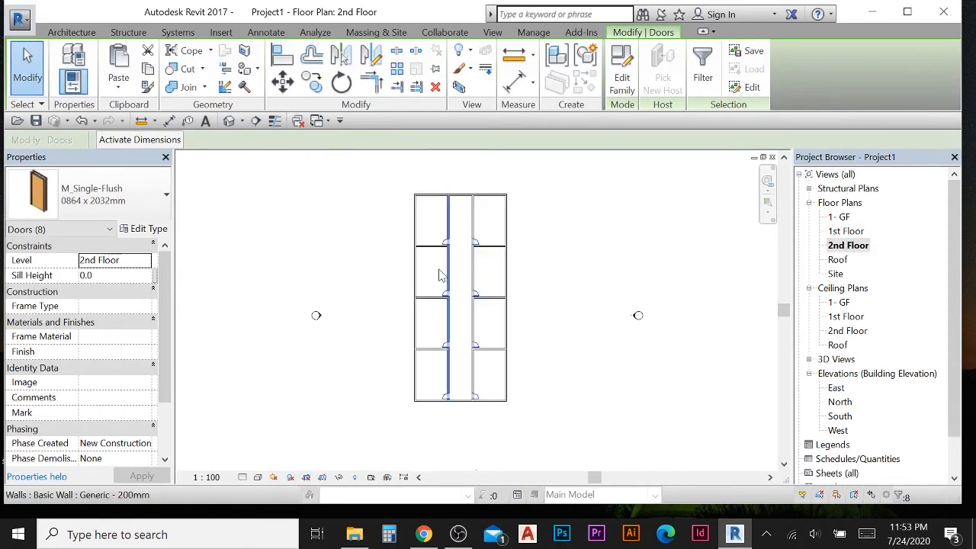
{"action": "left_click", "coordinate": [340, 227]}
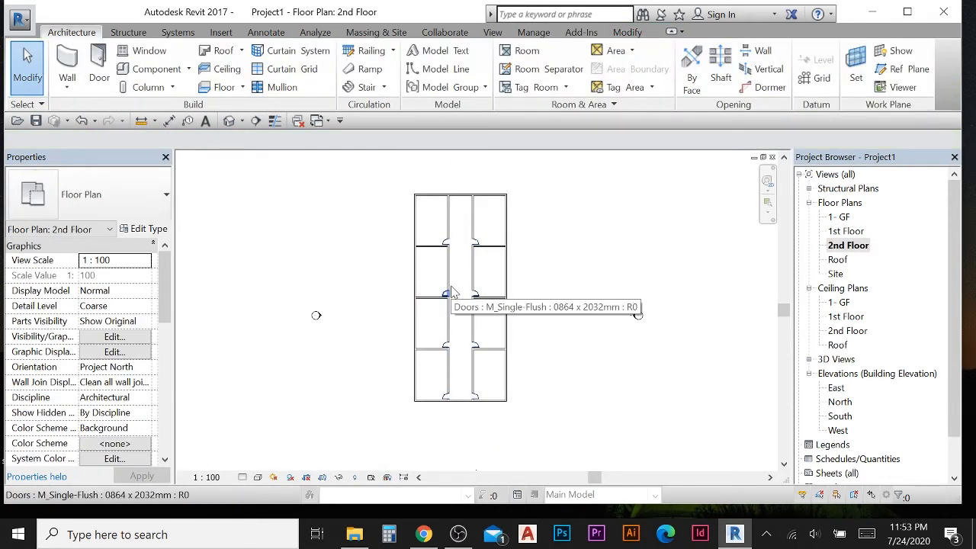
{"action": "double_click", "coordinate": [839, 217]}
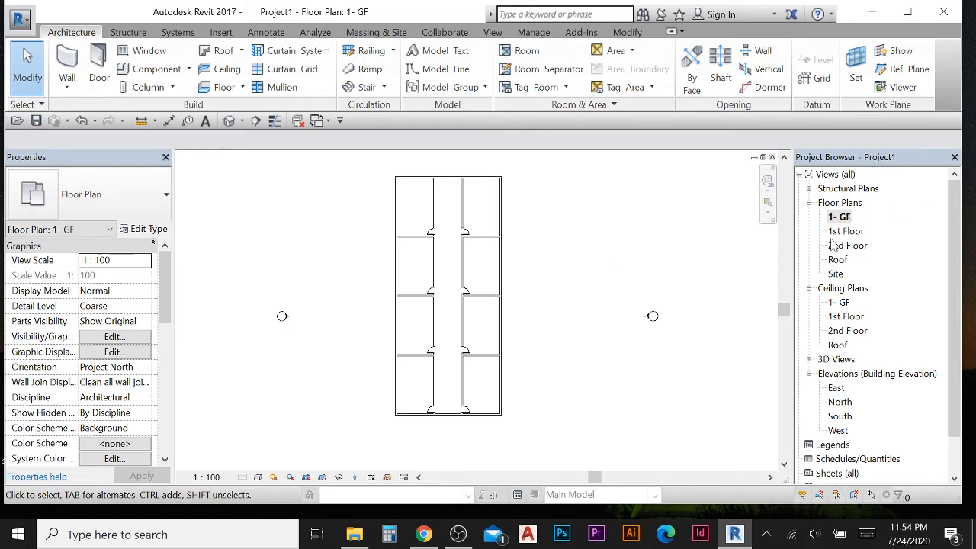
- Open the 1- GF reflected ceiling plan and place 600 x 600mm Grid compound ceilings in the four left-bay rooms
{"action": "left_click", "coordinate": [844, 317]}
{"action": "left_click", "coordinate": [841, 344]}
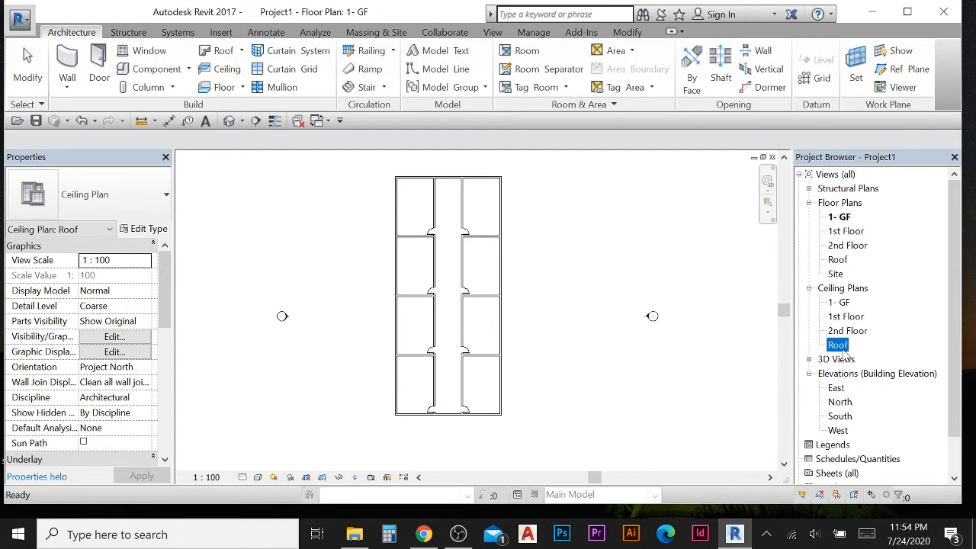
{"action": "double_click", "coordinate": [839, 303]}
{"action": "scroll", "coordinate": [427, 225], "scroll_direction": "up", "scroll_amount": 2}
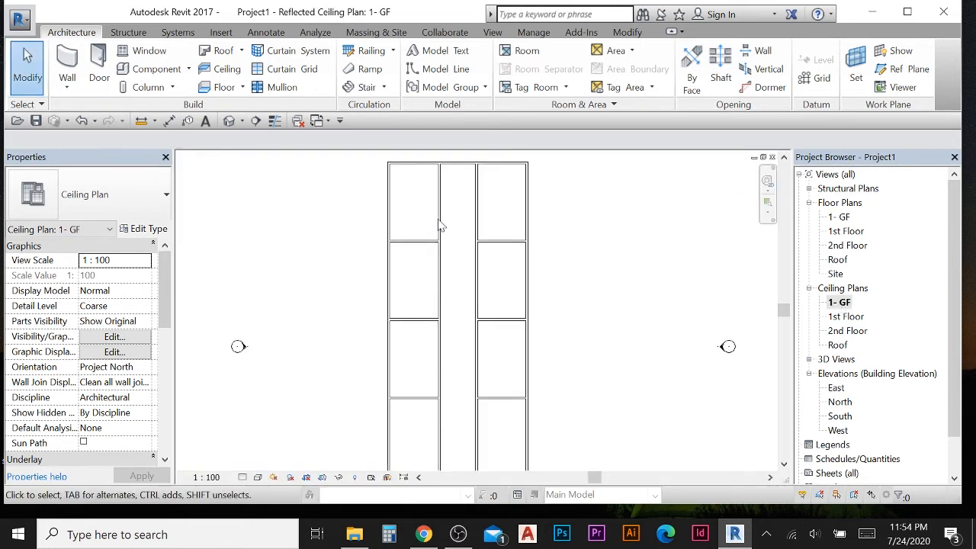
{"action": "left_click", "coordinate": [234, 77]}
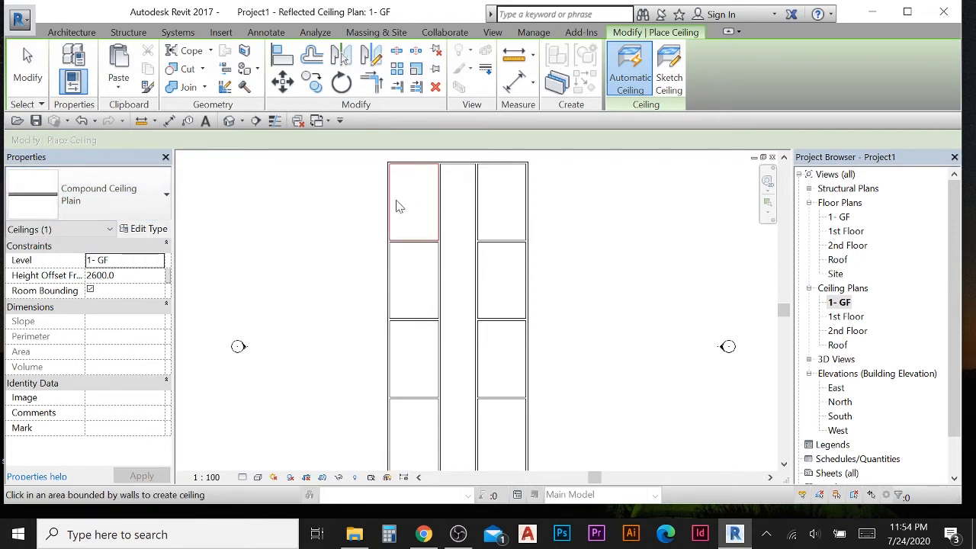
{"action": "left_click", "coordinate": [163, 192]}
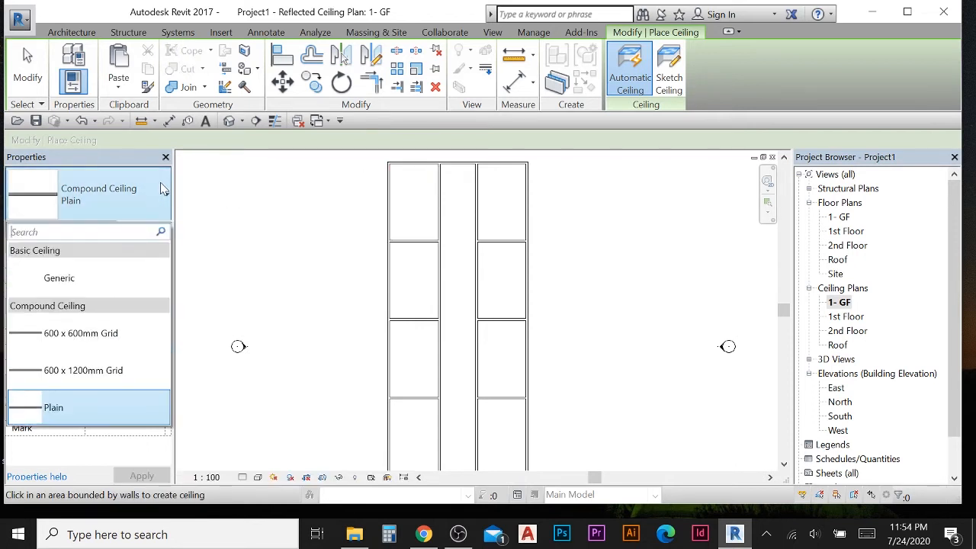
{"action": "left_click", "coordinate": [81, 338]}
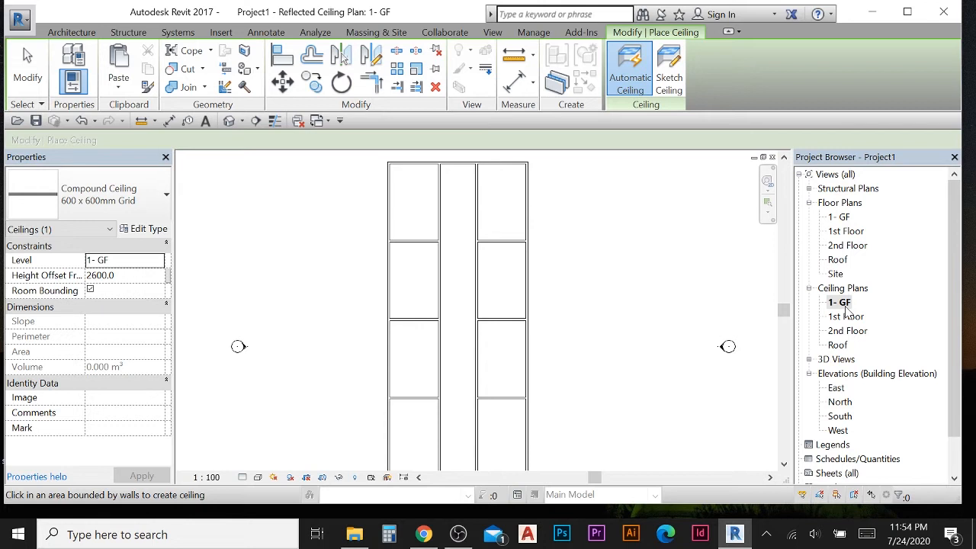
{"action": "left_click", "coordinate": [118, 277]}
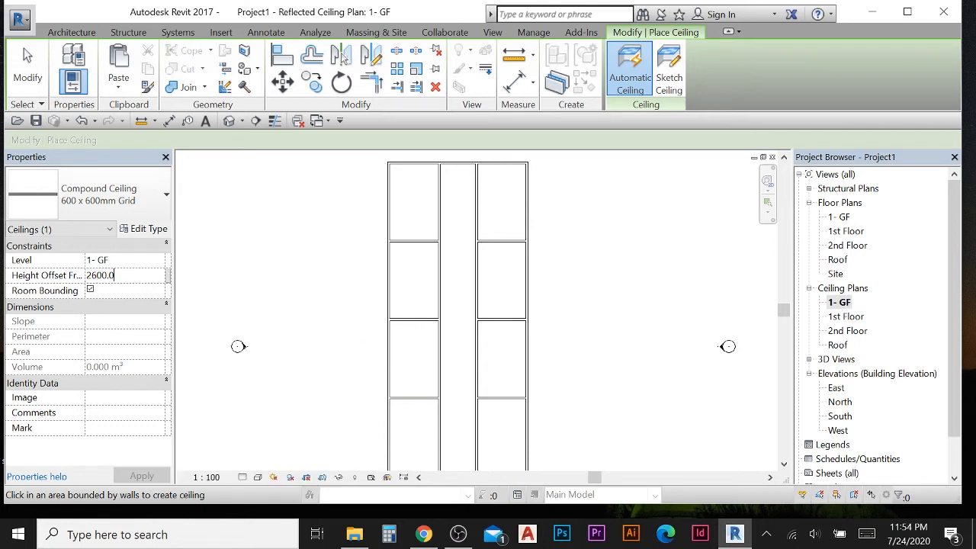
{"action": "left_click", "coordinate": [406, 208]}
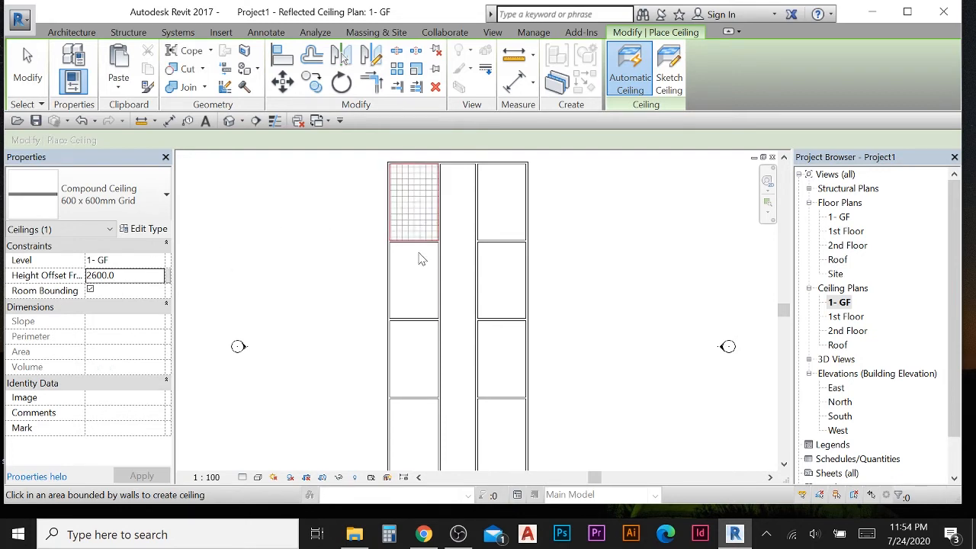
{"action": "left_click", "coordinate": [420, 264]}
{"action": "left_click", "coordinate": [424, 371]}
{"action": "left_click", "coordinate": [429, 445]}
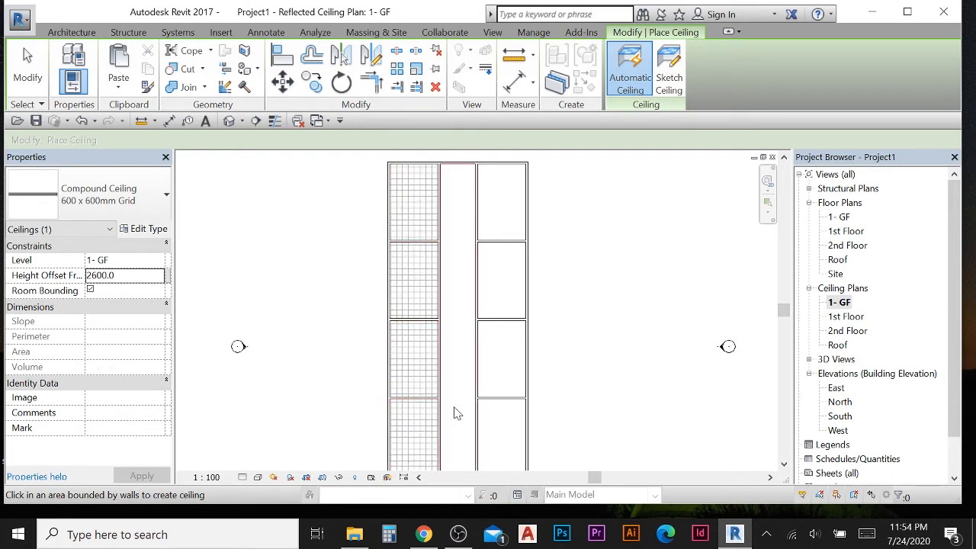
- Place 600 x 600mm Grid ceilings in the corridor and the four right-bay rooms
{"action": "left_click", "coordinate": [471, 352]}
{"action": "left_click", "coordinate": [496, 212]}
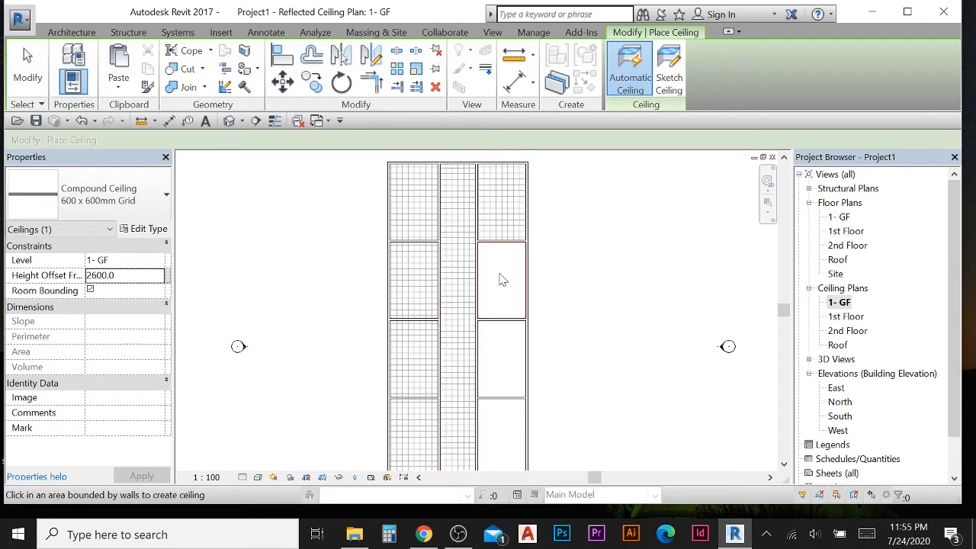
{"action": "left_click", "coordinate": [498, 277]}
{"action": "left_click", "coordinate": [494, 385]}
{"action": "left_click", "coordinate": [503, 423]}
{"action": "scroll", "coordinate": [548, 353], "scroll_direction": "down", "scroll_amount": 2}
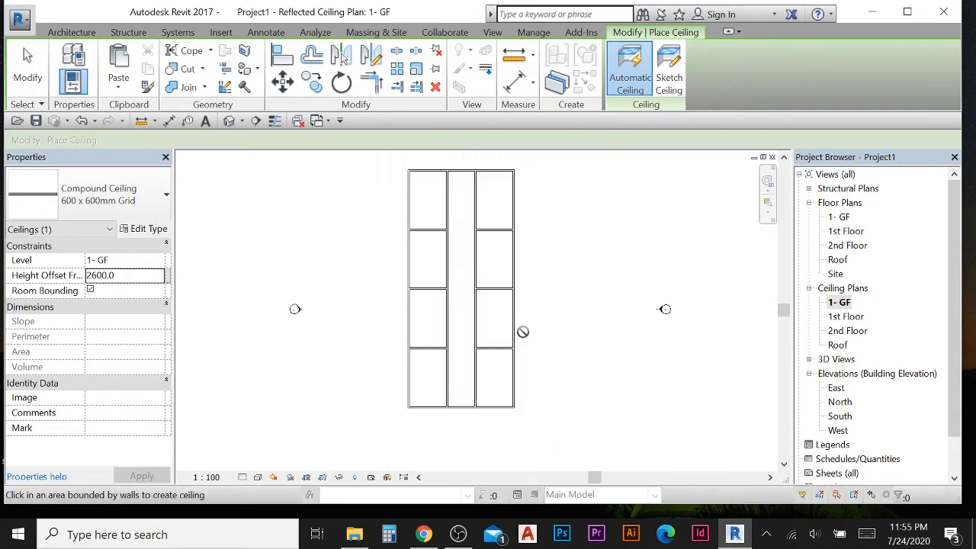
{"action": "scroll", "coordinate": [433, 296], "scroll_direction": "up", "scroll_amount": 2}
{"action": "middle_click_drag", "start_coordinate": [465, 272], "coordinate": [454, 297]}
{"action": "scroll", "coordinate": [450, 298], "scroll_direction": "down", "scroll_amount": 1}
{"action": "scroll", "coordinate": [461, 343], "scroll_direction": "up", "scroll_amount": 1}
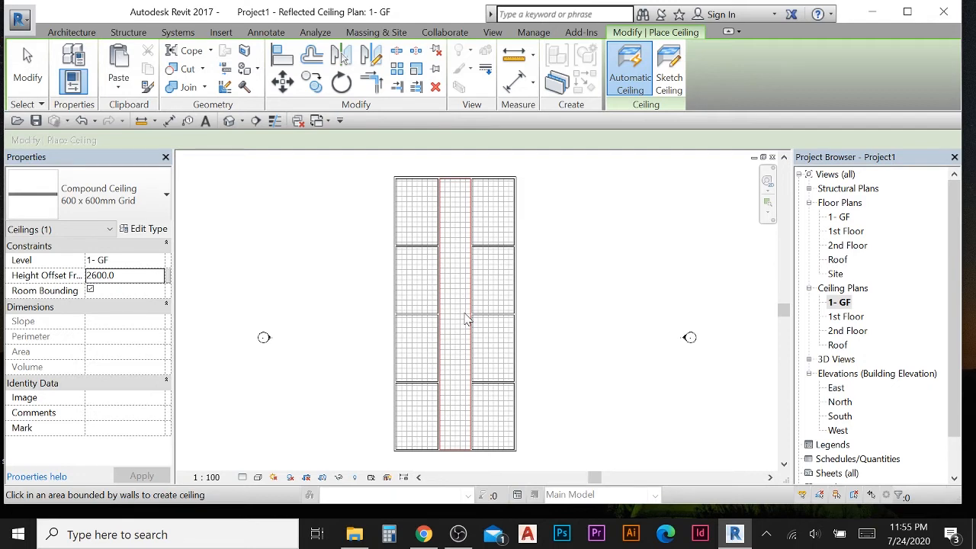
- Exit the ceiling placement tool and close the unsaved-project reminder
{"action": "scroll", "coordinate": [564, 273], "scroll_direction": "down", "scroll_amount": 2}
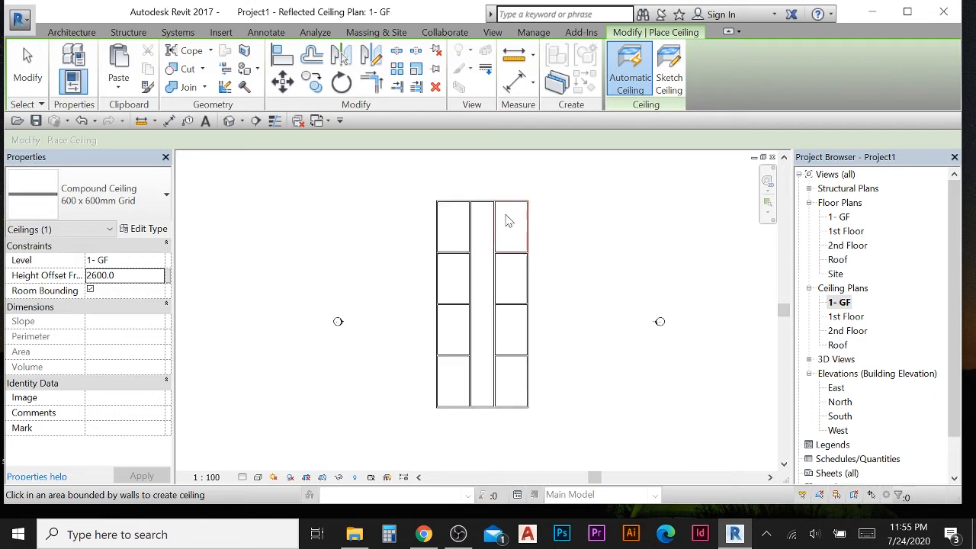
{"action": "left_click", "coordinate": [32, 77]}
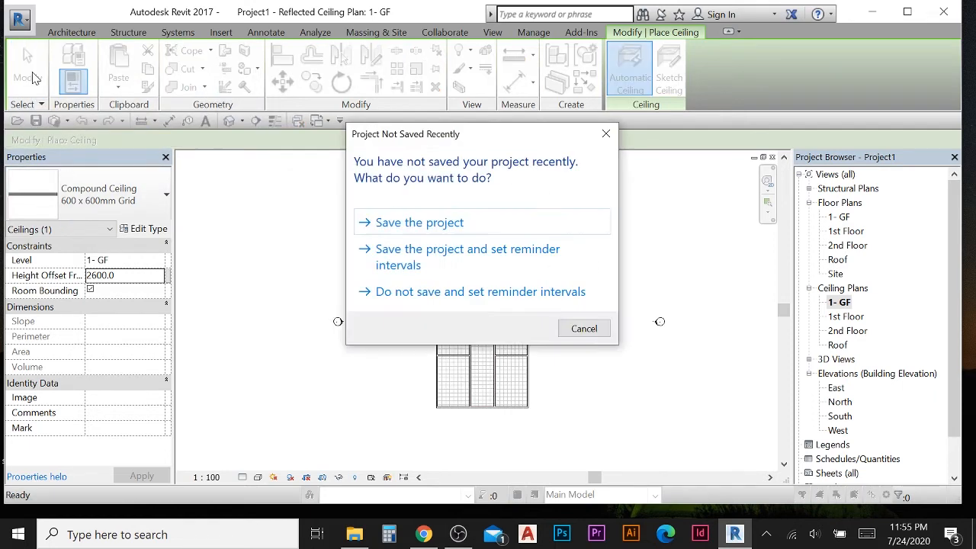
{"action": "left_click", "coordinate": [605, 134]}
{"action": "left_click", "coordinate": [15, 73]}
{"action": "scroll", "coordinate": [404, 326], "scroll_direction": "down", "scroll_amount": 1}
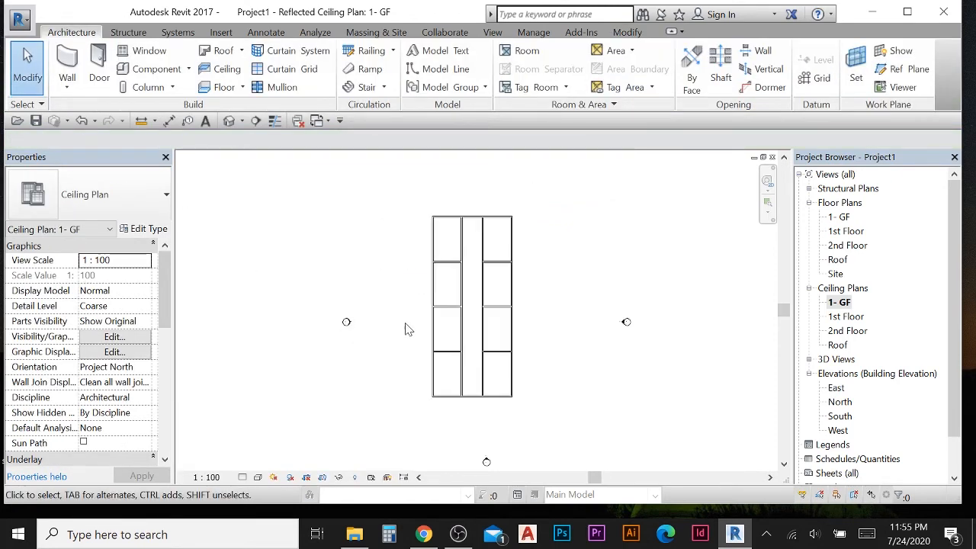
{"action": "scroll", "coordinate": [401, 273], "scroll_direction": "up", "scroll_amount": 1}
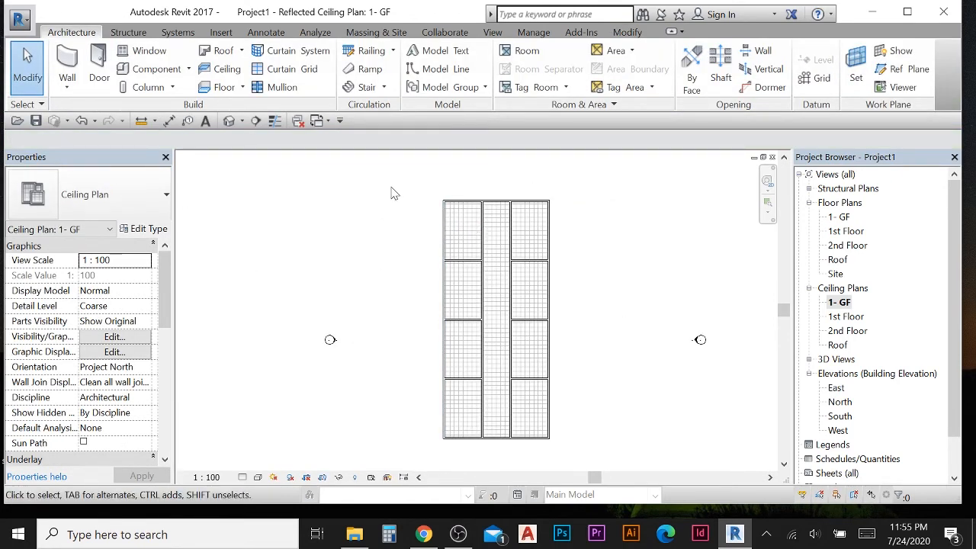
- Select all ground floor ceilings, filtering out walls, then copy and paste them aligned to the 1st Floor and 2nd Floor levels
{"action": "left_click", "coordinate": [496, 248]}
{"action": "left_click", "coordinate": [464, 190]}
{"action": "left_click_drag", "start_coordinate": [449, 175], "coordinate": [585, 468]}
{"action": "left_click", "coordinate": [600, 407]}
{"action": "left_click_drag", "start_coordinate": [404, 191], "coordinate": [597, 467]}
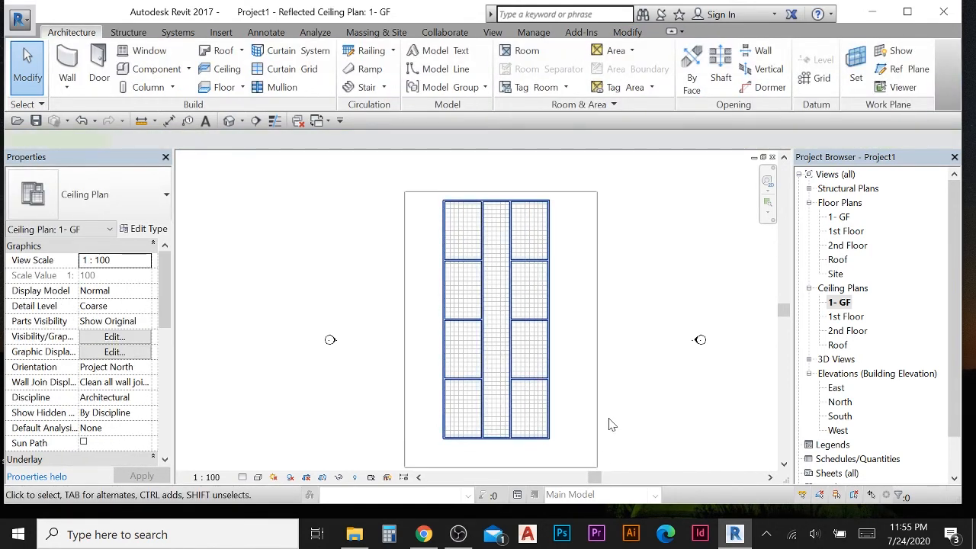
{"action": "left_click", "coordinate": [608, 419]}
{"action": "left_click_drag", "start_coordinate": [406, 167], "coordinate": [591, 450]}
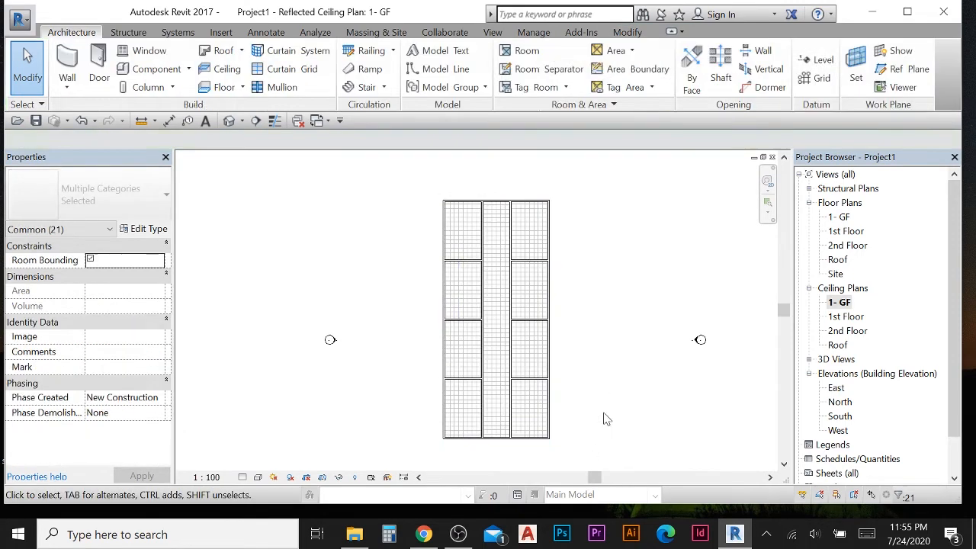
{"action": "left_click", "coordinate": [603, 417]}
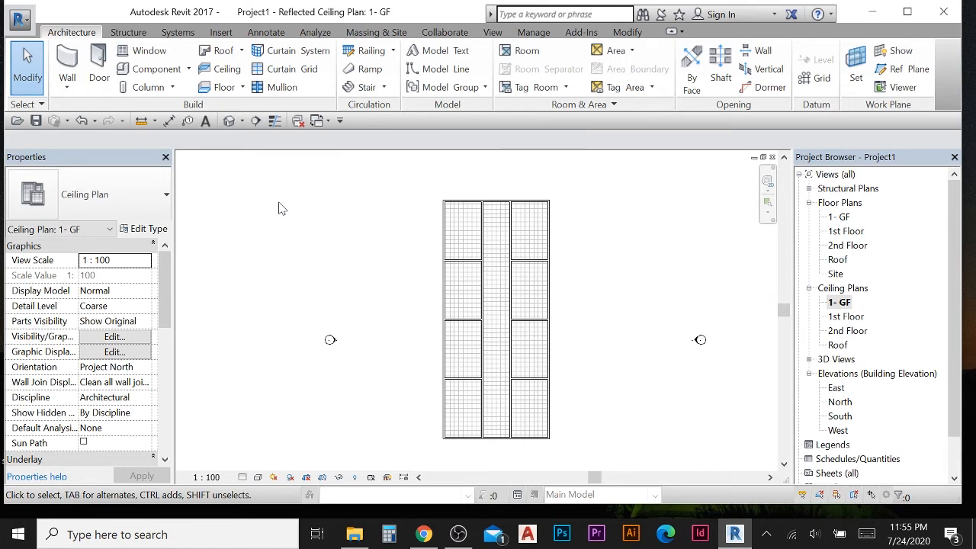
{"action": "scroll", "coordinate": [423, 277], "scroll_direction": "down", "scroll_amount": 1}
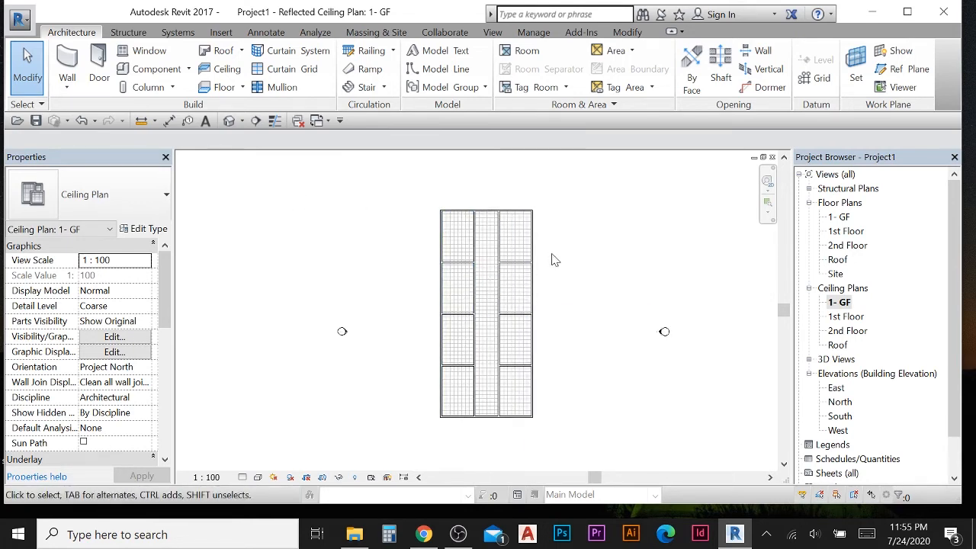
{"action": "left_click_drag", "start_coordinate": [407, 172], "coordinate": [577, 448]}
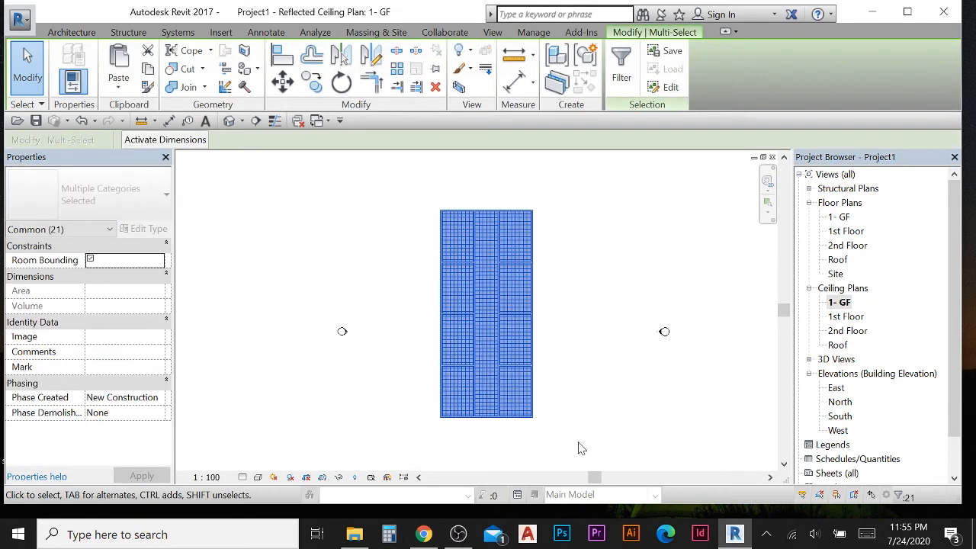
{"action": "left_click", "coordinate": [619, 82]}
{"action": "left_click", "coordinate": [357, 175]}
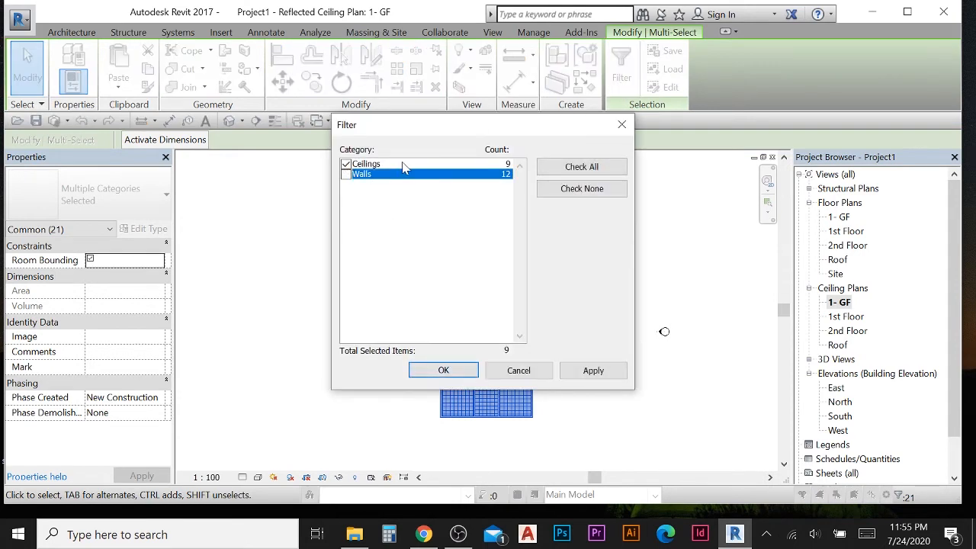
{"action": "left_click", "coordinate": [443, 369]}
{"action": "scroll", "coordinate": [449, 263], "scroll_direction": "up", "scroll_amount": 2}
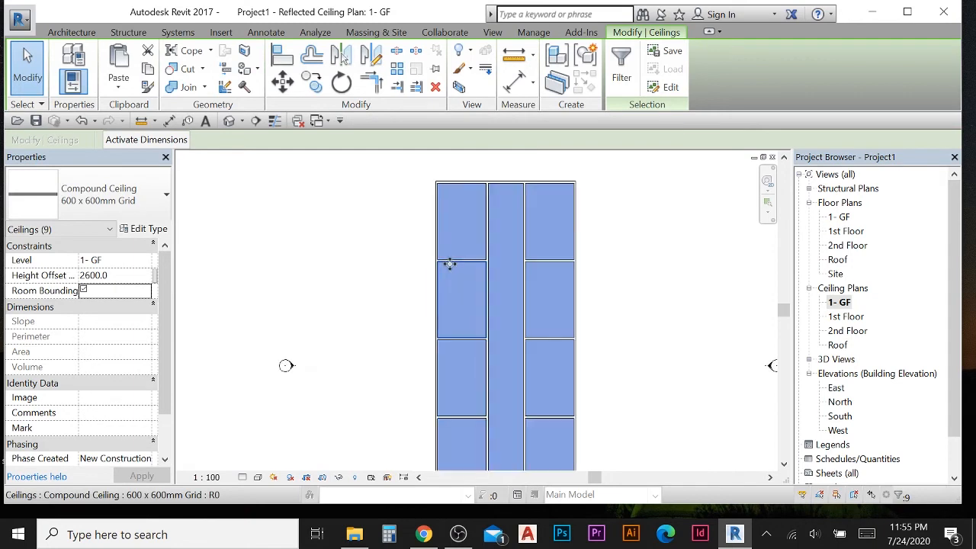
{"action": "scroll", "coordinate": [450, 263], "scroll_direction": "up", "scroll_amount": 2}
{"action": "scroll", "coordinate": [316, 302], "scroll_direction": "down", "scroll_amount": 4}
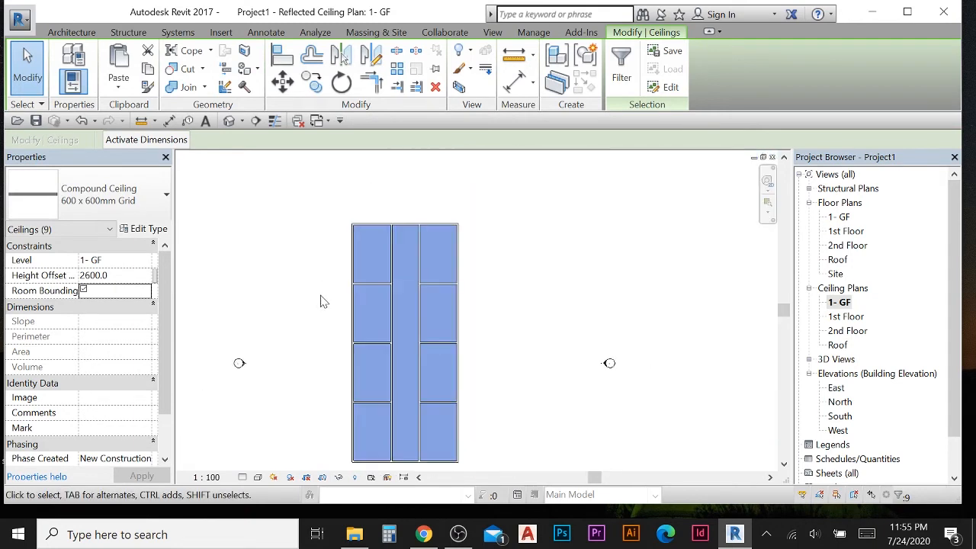
{"action": "middle_click_drag", "start_coordinate": [320, 301], "coordinate": [370, 283]}
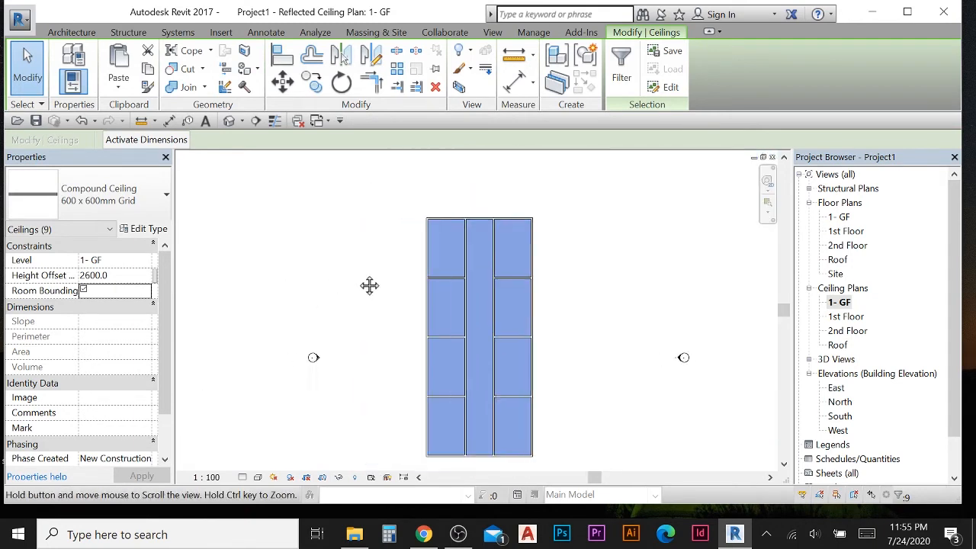
{"action": "left_click", "coordinate": [128, 90]}
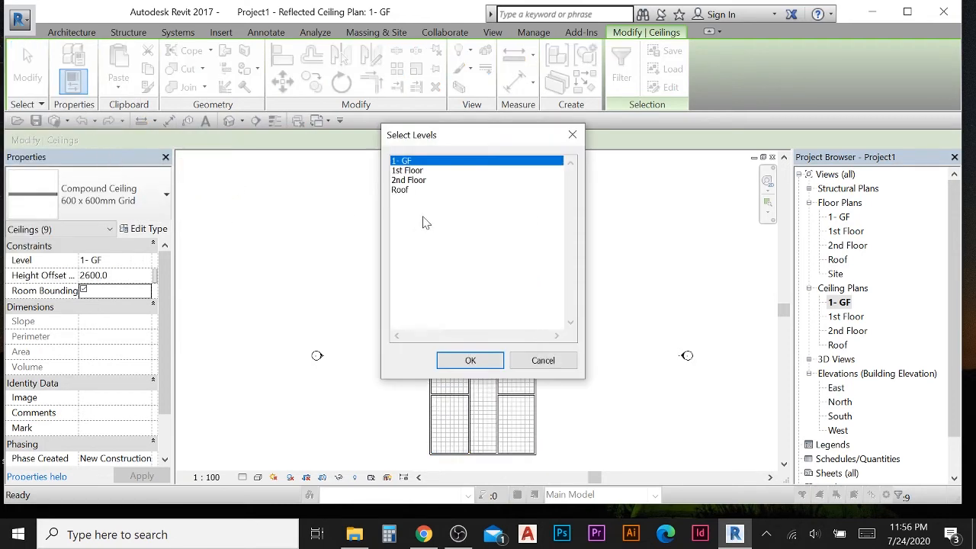
{"action": "left_click", "coordinate": [414, 174]}
{"action": "left_click", "coordinate": [416, 182], "text": "ctrl"}
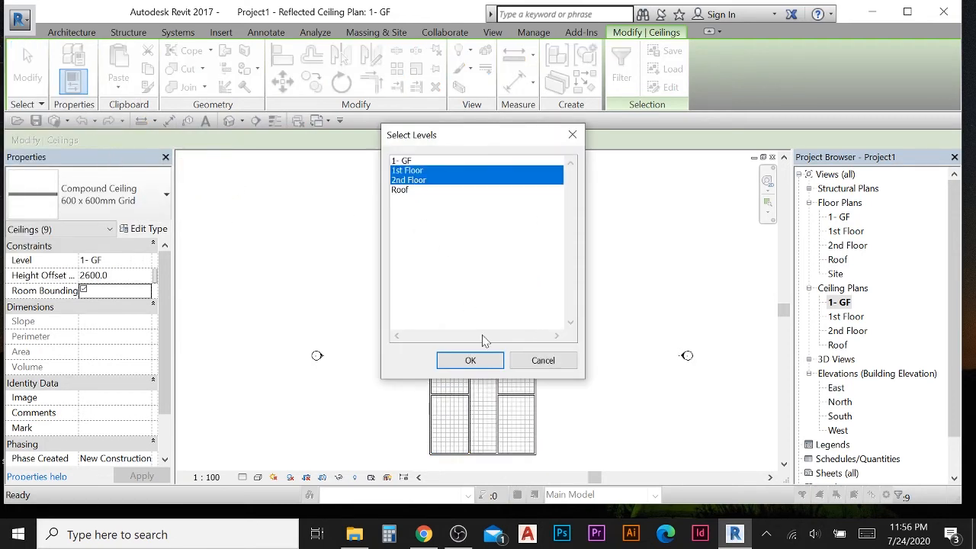
{"action": "left_click", "coordinate": [471, 361]}
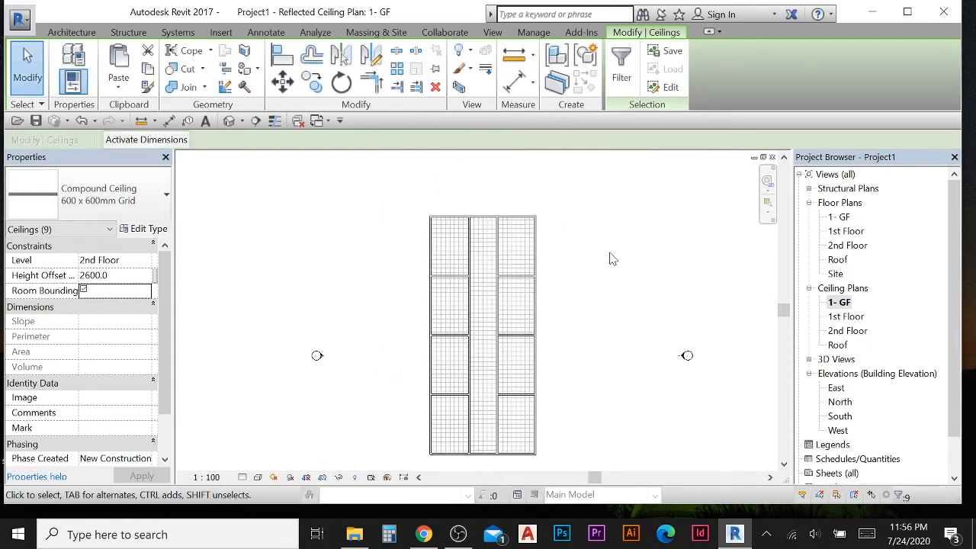
- Review the pasted ceilings in the 1st Floor and 2nd Floor reflected ceiling plans
{"action": "key", "text": "Escape"}
{"action": "double_click", "coordinate": [848, 317]}
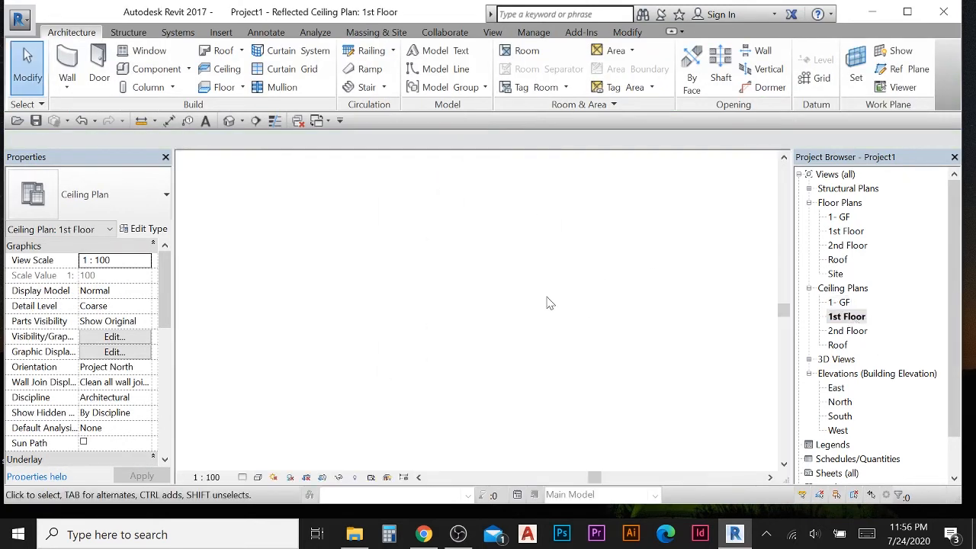
{"action": "double_click", "coordinate": [847, 330]}
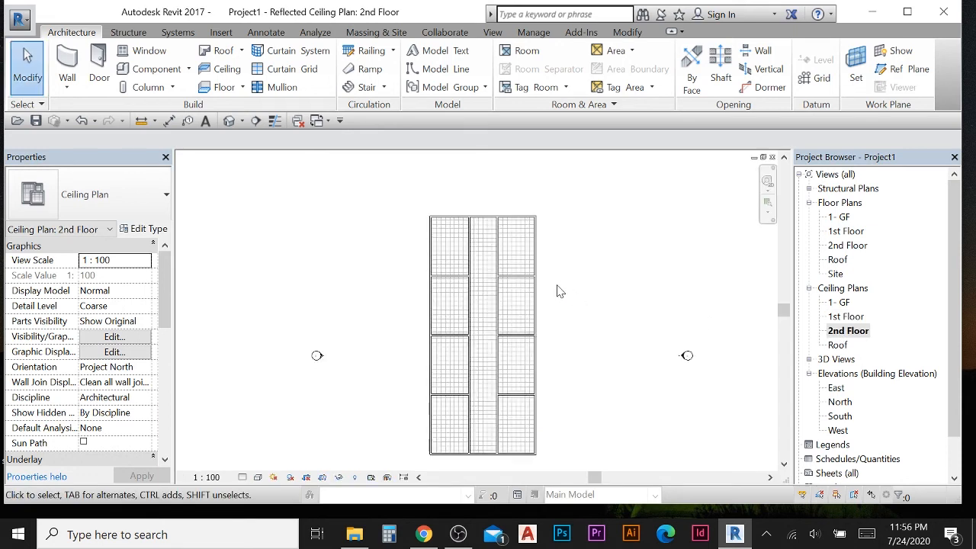
- Open the East elevation and switch its visual style to Hidden Line
{"action": "double_click", "coordinate": [831, 388]}
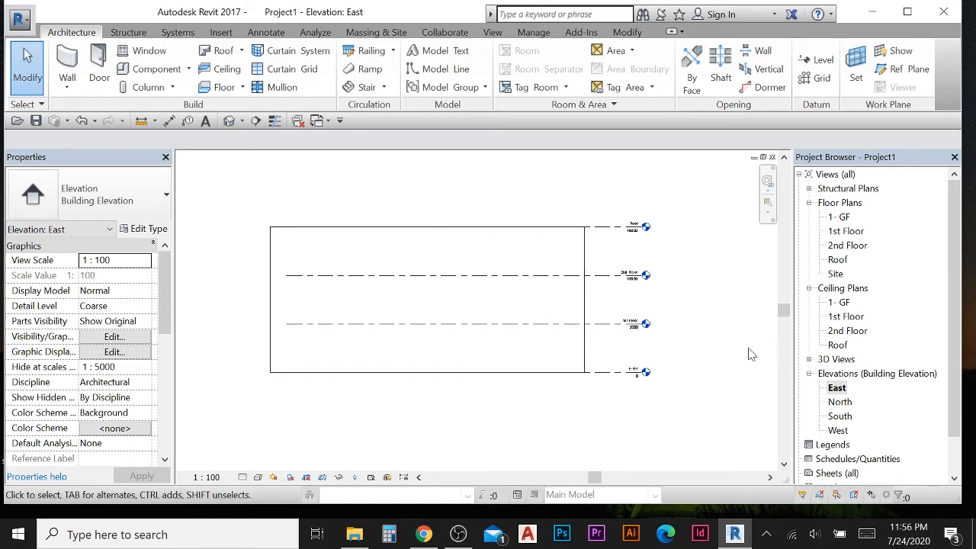
{"action": "left_click", "coordinate": [258, 479]}
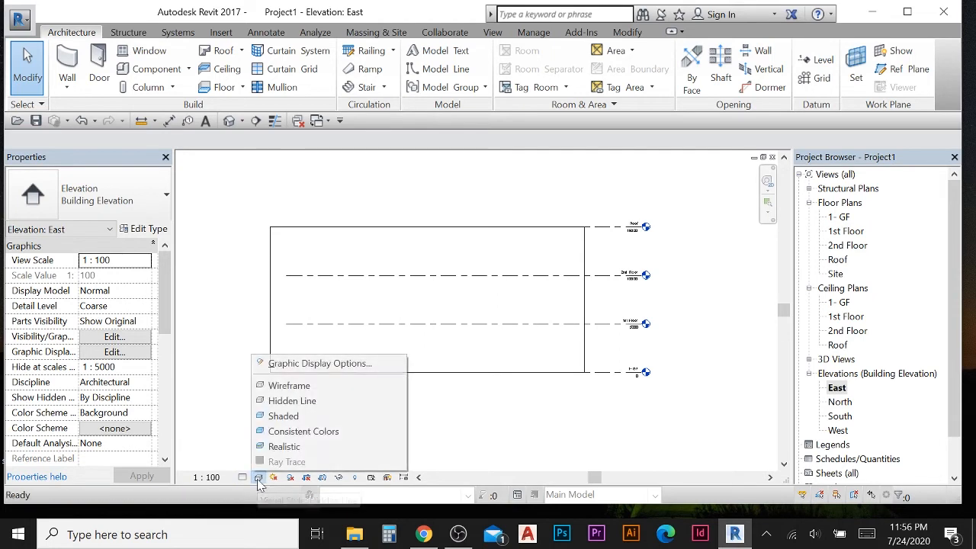
{"action": "left_click", "coordinate": [290, 393]}
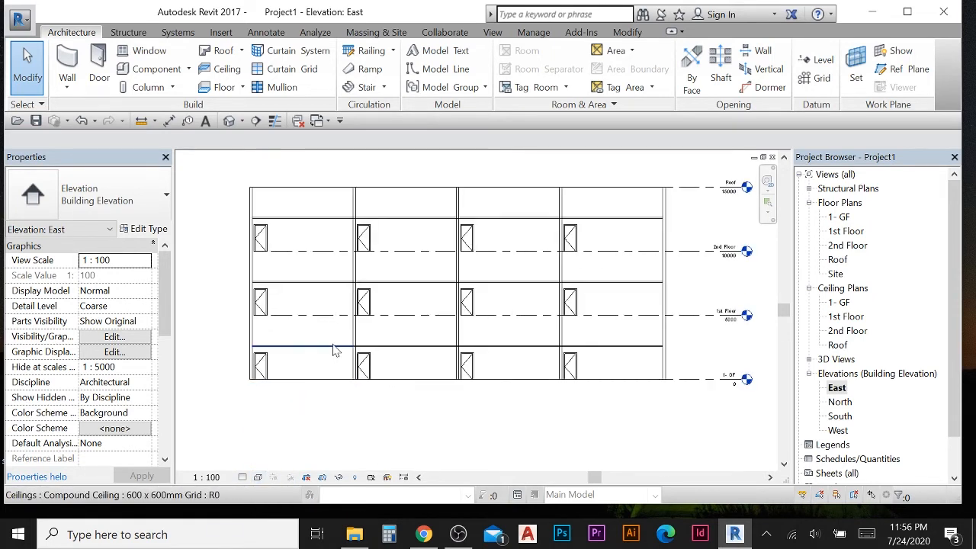
- Inspect the ceilings on each level in the East elevation by selecting them
{"action": "scroll", "coordinate": [283, 236], "scroll_direction": "up", "scroll_amount": 2}
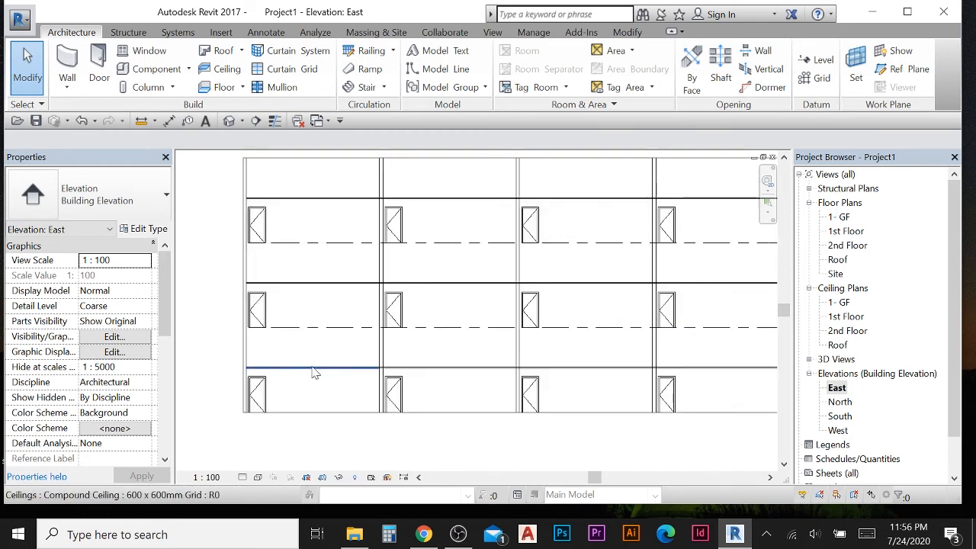
{"action": "middle_click_drag", "start_coordinate": [649, 371], "coordinate": [514, 349]}
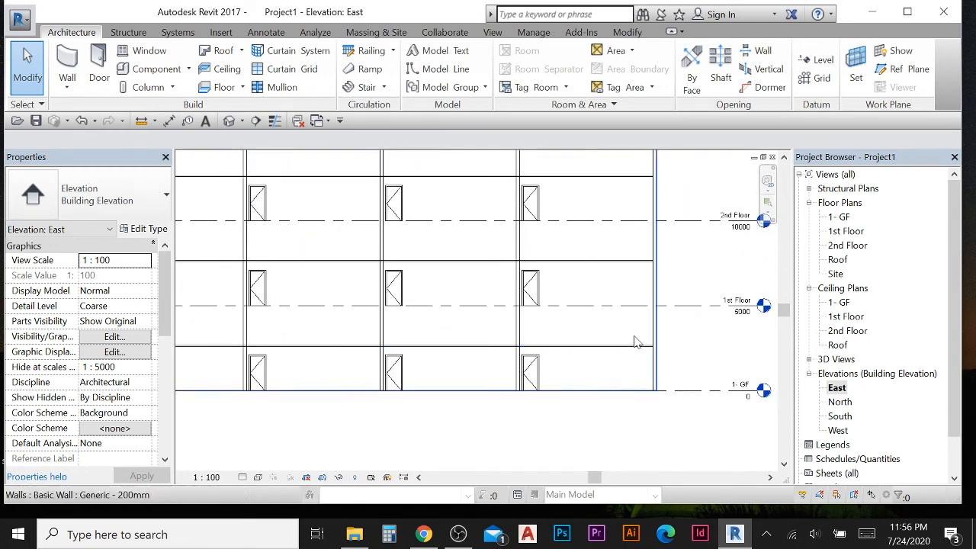
{"action": "scroll", "coordinate": [636, 337], "scroll_direction": "down", "scroll_amount": 1}
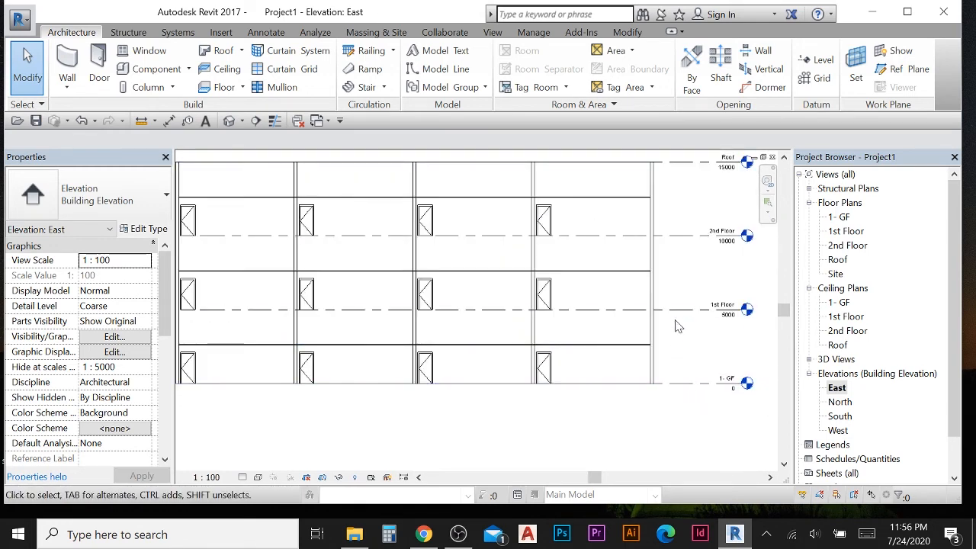
{"action": "left_click", "coordinate": [600, 350]}
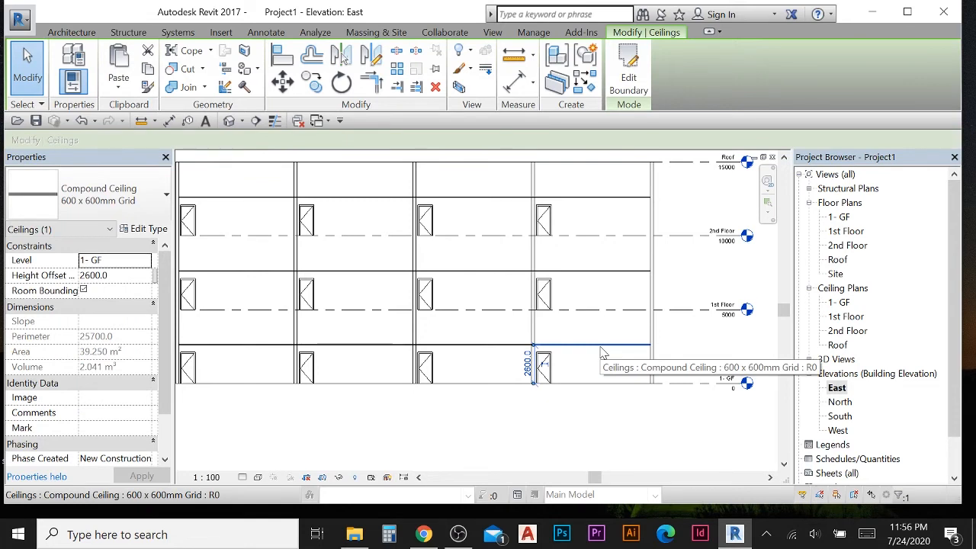
{"action": "key", "text": "Escape"}
{"action": "middle_click_drag", "start_coordinate": [599, 349], "coordinate": [595, 374]}
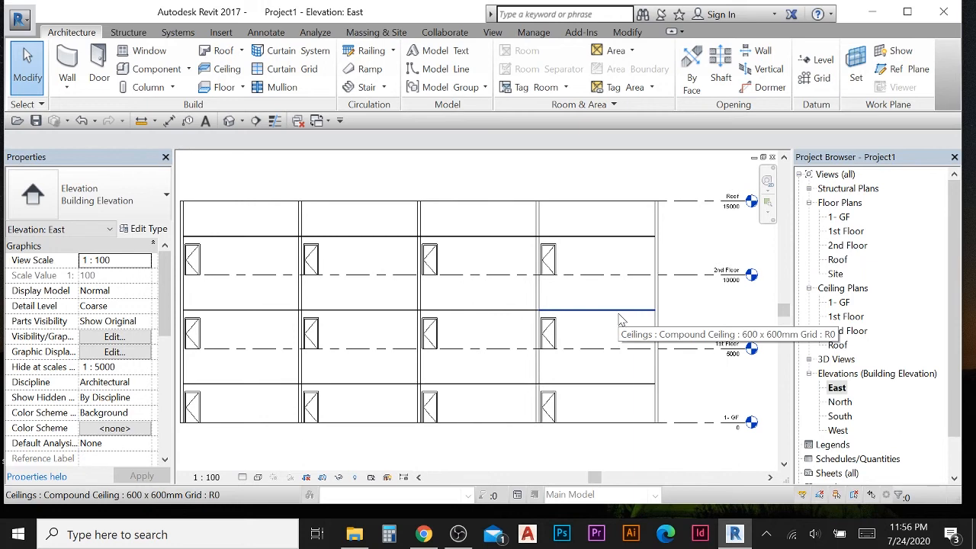
{"action": "middle_click_drag", "start_coordinate": [621, 315], "coordinate": [616, 358]}
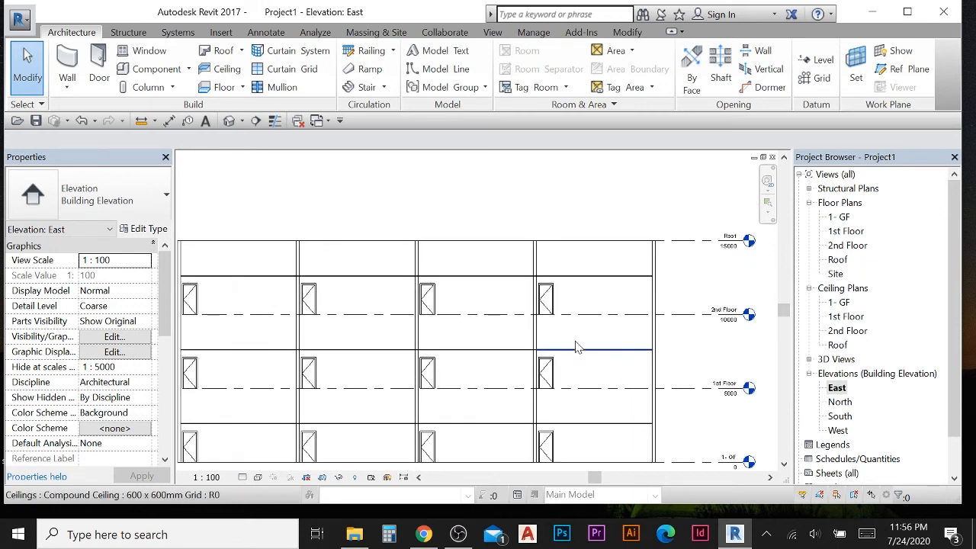
{"action": "left_click", "coordinate": [595, 277]}
{"action": "key", "text": "Escape"}
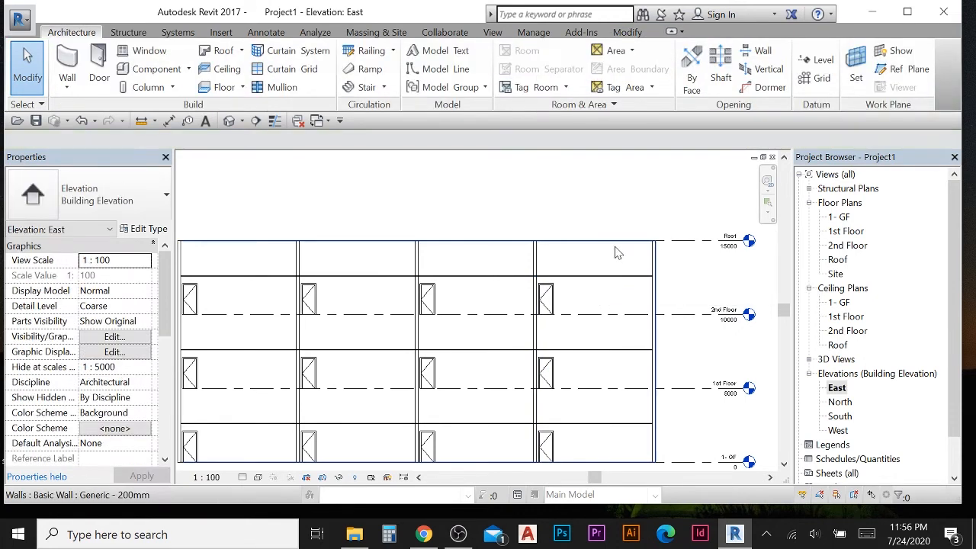
{"action": "scroll", "coordinate": [576, 286], "scroll_direction": "down", "scroll_amount": 2}
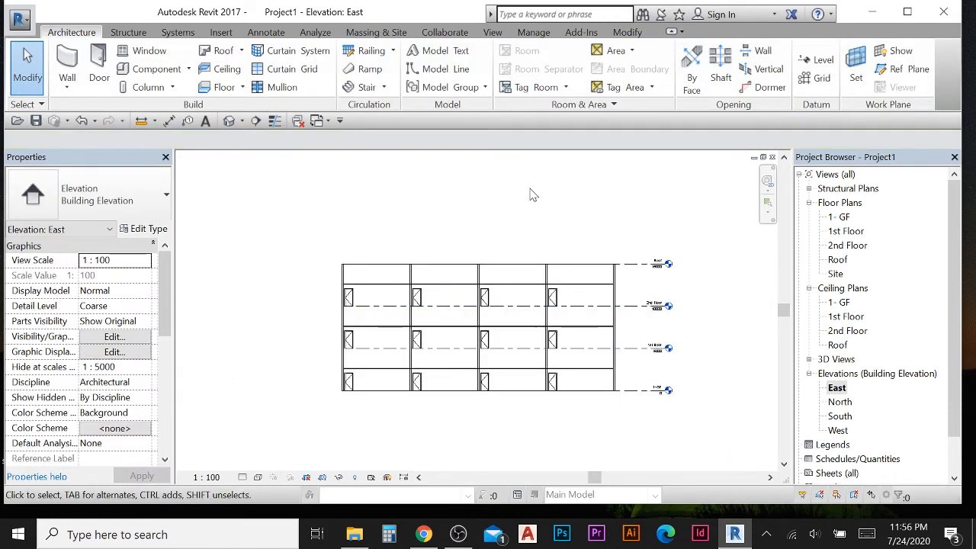
- Open the 1- GF floor plan
{"action": "double_click", "coordinate": [844, 219]}
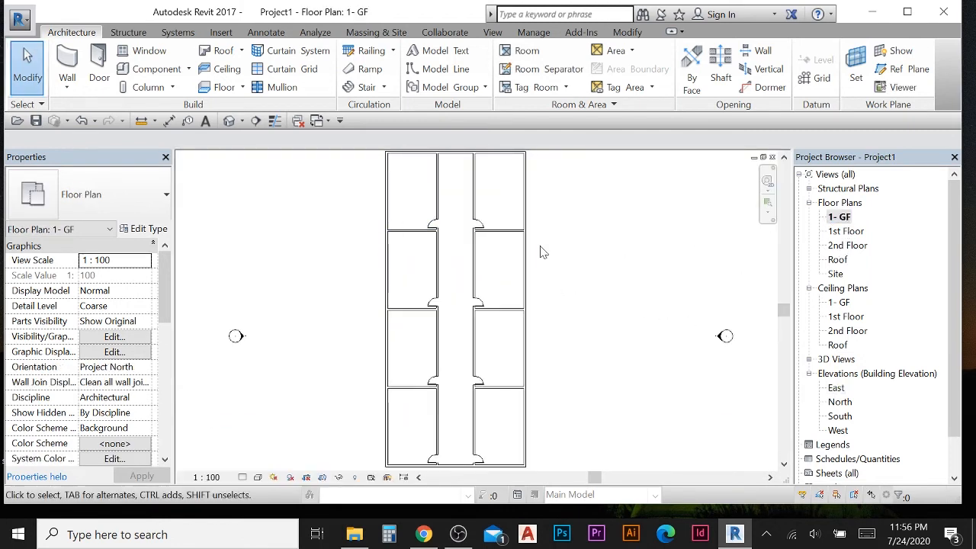
{"action": "scroll", "coordinate": [559, 257], "scroll_direction": "down", "scroll_amount": 1}
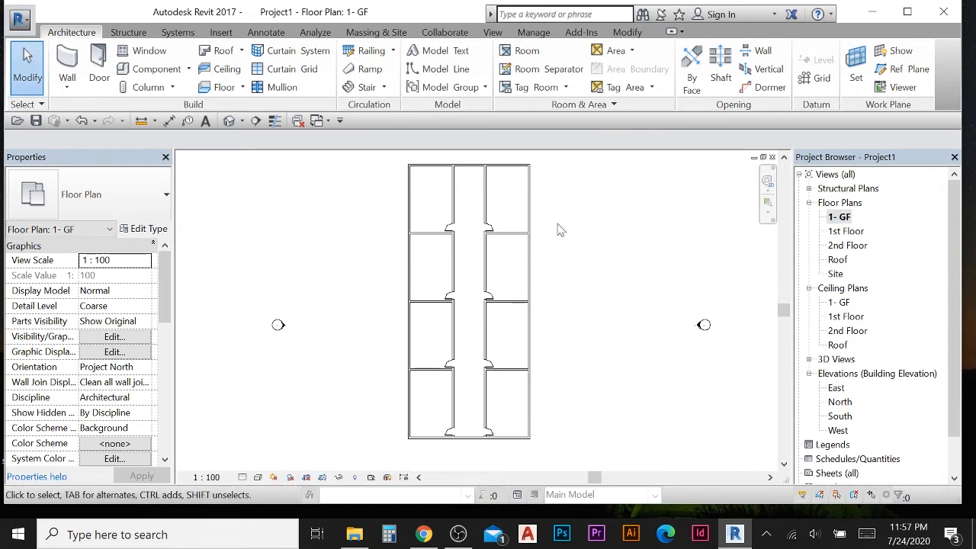
{"action": "scroll", "coordinate": [420, 211], "scroll_direction": "up", "scroll_amount": 1}
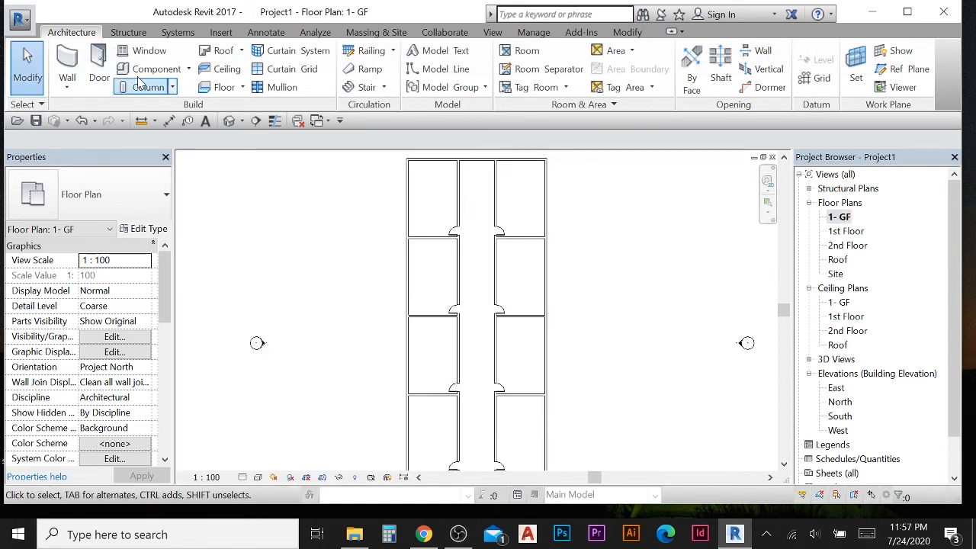
{"action": "left_click", "coordinate": [243, 89]}
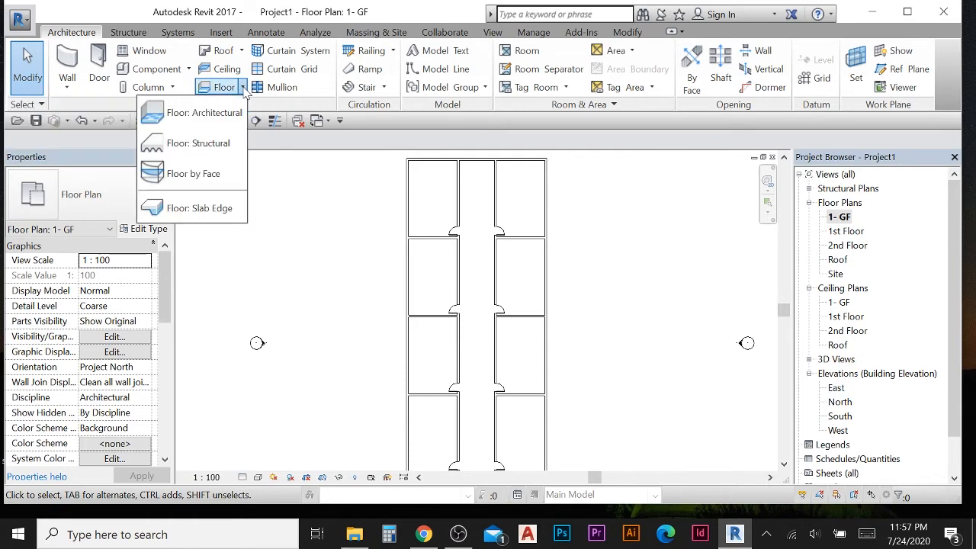
{"action": "left_click", "coordinate": [197, 113]}
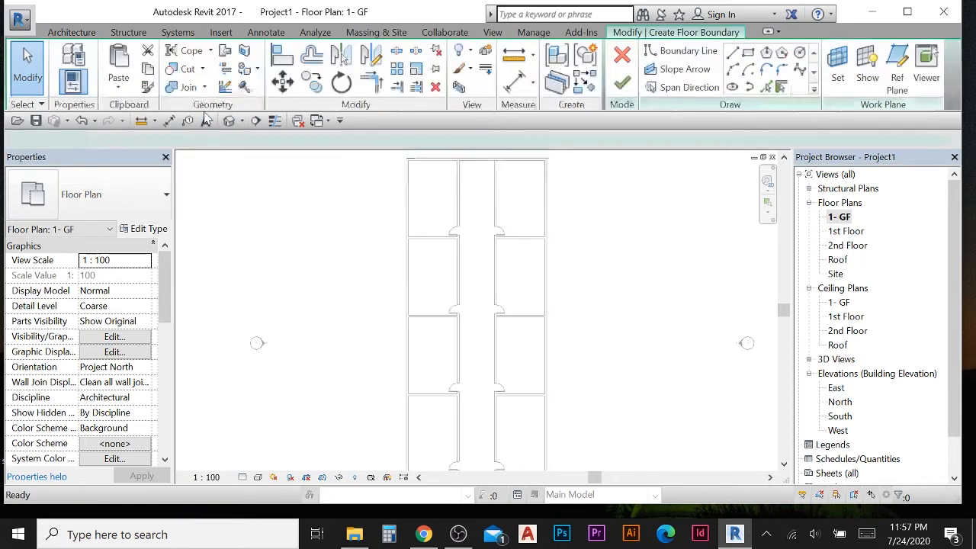
{"action": "scroll", "coordinate": [358, 190], "scroll_direction": "down", "scroll_amount": 2}
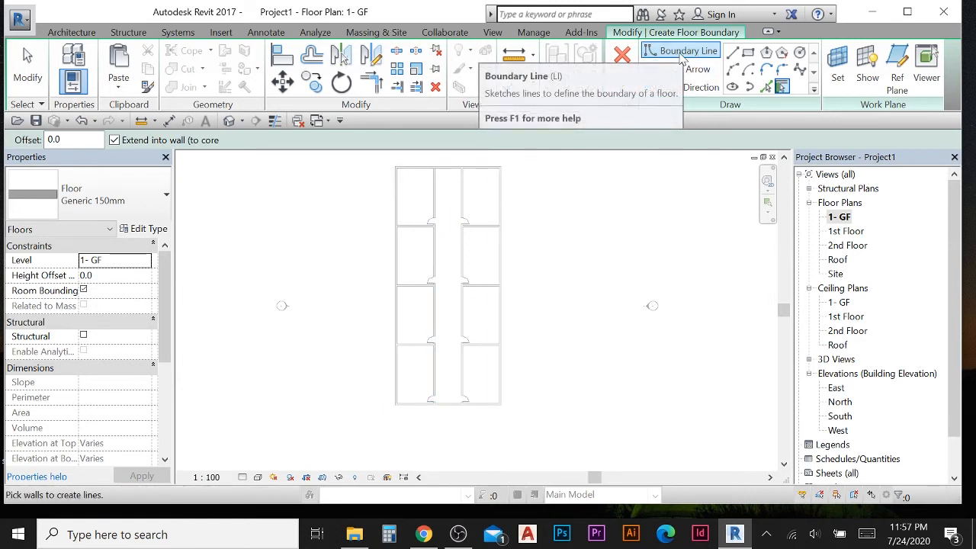
{"action": "left_click", "coordinate": [732, 52]}
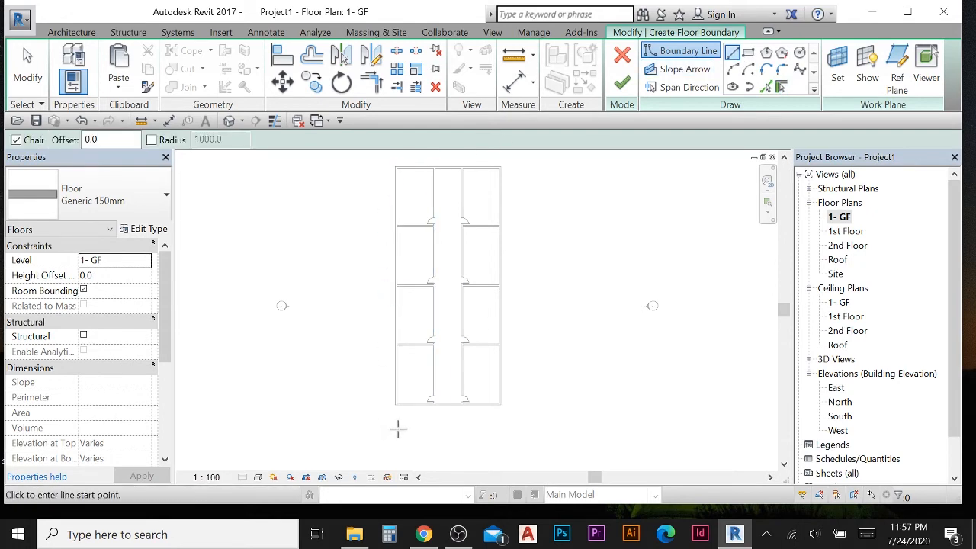
{"action": "left_click", "coordinate": [749, 54]}
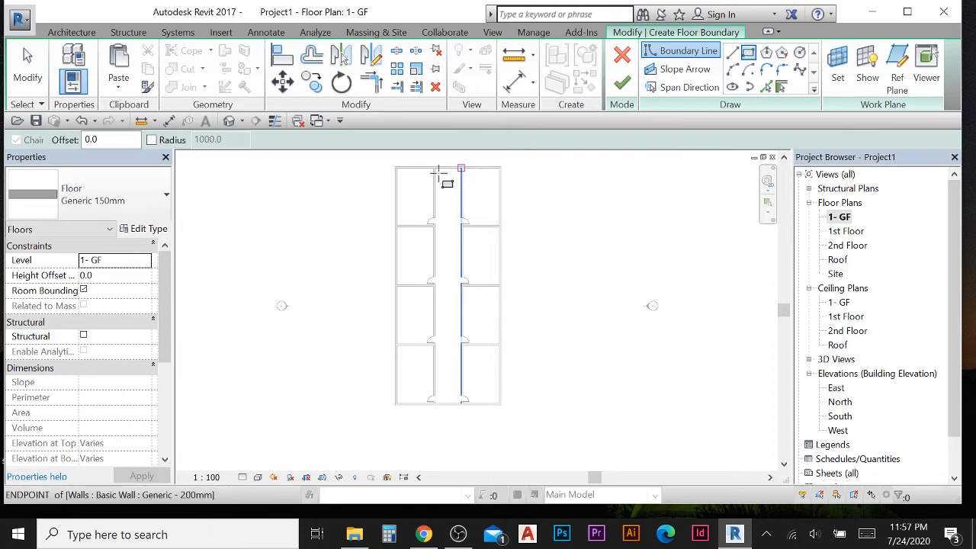
{"action": "scroll", "coordinate": [389, 177], "scroll_direction": "up", "scroll_amount": 1}
{"action": "scroll", "coordinate": [390, 176], "scroll_direction": "up", "scroll_amount": 3}
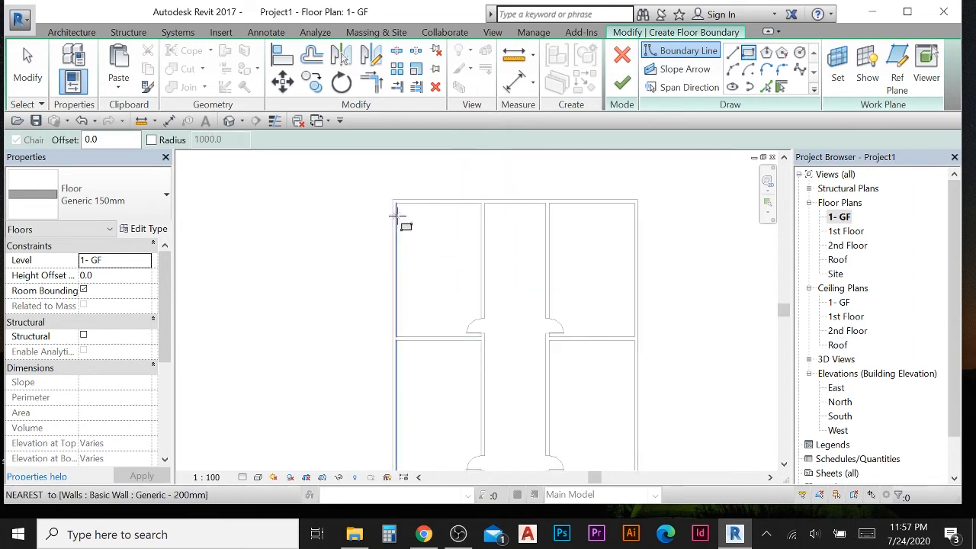
{"action": "scroll", "coordinate": [398, 208], "scroll_direction": "down", "scroll_amount": 1}
{"action": "scroll", "coordinate": [413, 224], "scroll_direction": "down", "scroll_amount": 3}
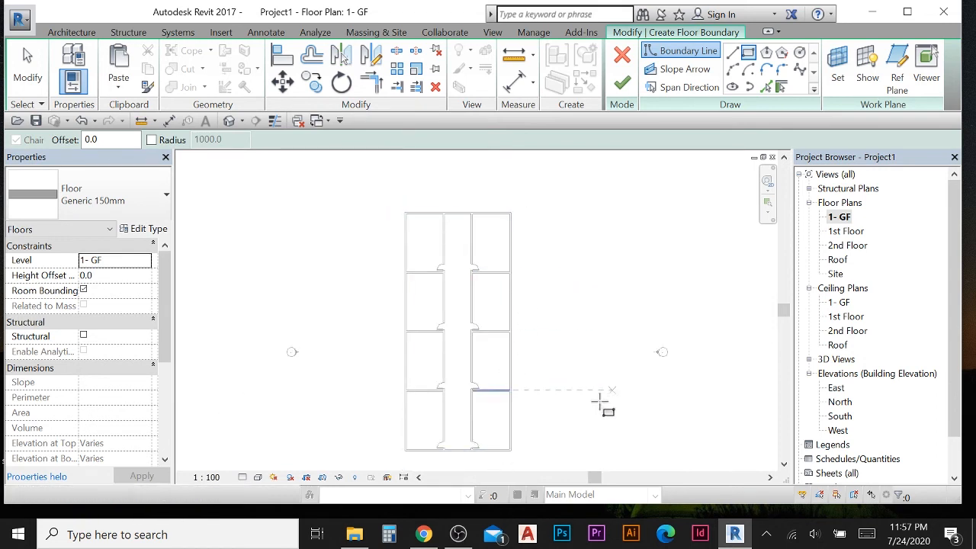
{"action": "left_click", "coordinate": [732, 51]}
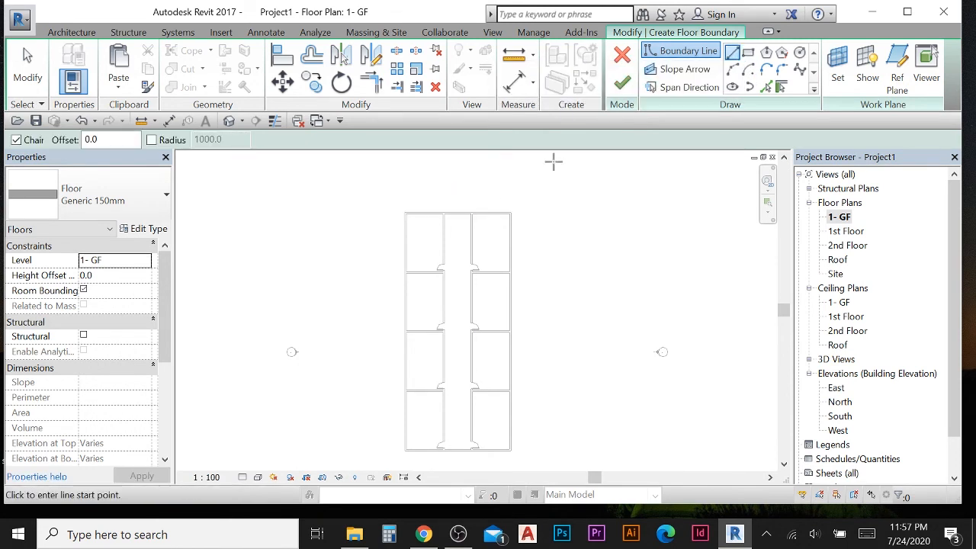
{"action": "scroll", "coordinate": [412, 200], "scroll_direction": "up", "scroll_amount": 5}
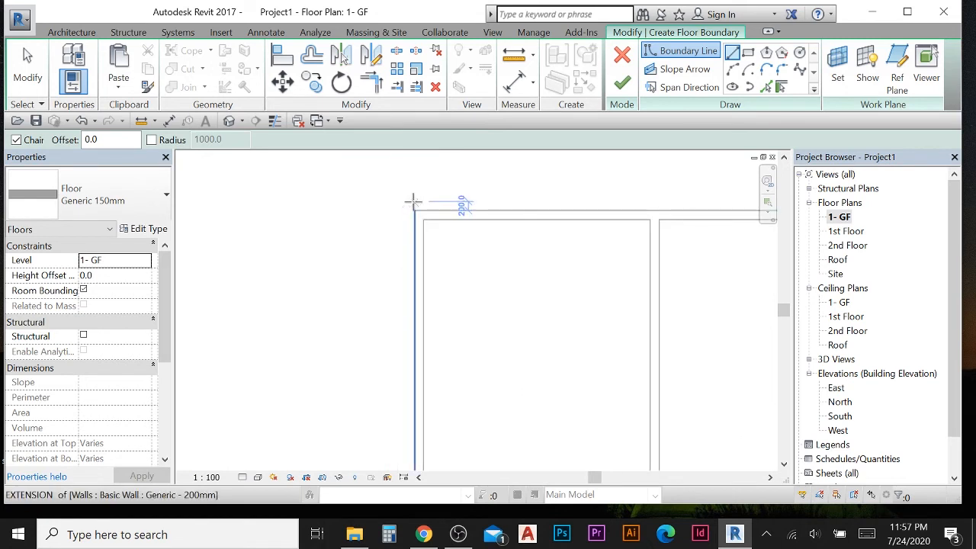
{"action": "left_click", "coordinate": [413, 211]}
{"action": "scroll", "coordinate": [511, 216], "scroll_direction": "down", "scroll_amount": 4}
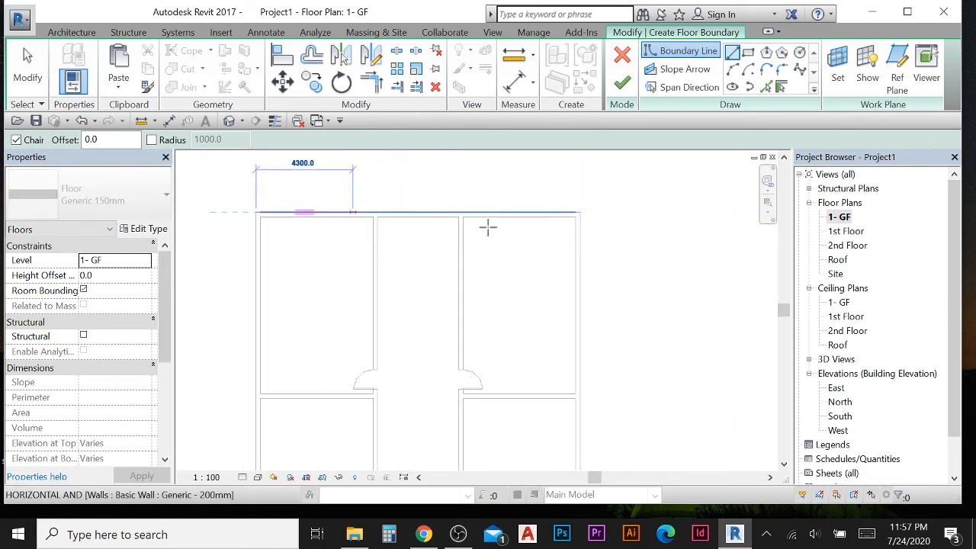
{"action": "left_click", "coordinate": [525, 217]}
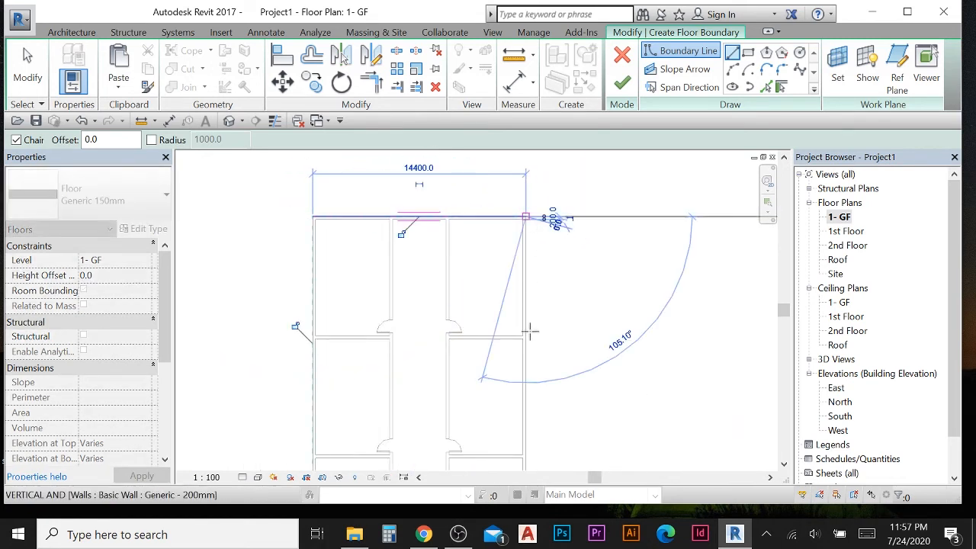
{"action": "middle_click_drag", "start_coordinate": [536, 328], "coordinate": [535, 176]}
{"action": "scroll", "coordinate": [535, 308], "scroll_direction": "down", "scroll_amount": 3}
{"action": "middle_click_drag", "start_coordinate": [547, 370], "coordinate": [565, 195]}
{"action": "scroll", "coordinate": [563, 316], "scroll_direction": "up", "scroll_amount": 2}
{"action": "scroll", "coordinate": [563, 313], "scroll_direction": "up", "scroll_amount": 3}
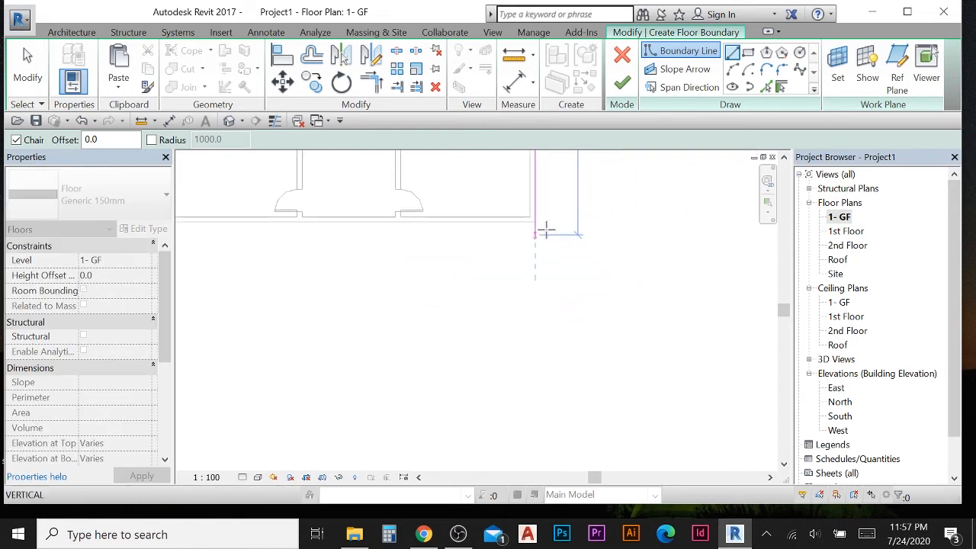
{"action": "left_click", "coordinate": [536, 220]}
{"action": "middle_click_drag", "start_coordinate": [440, 237], "coordinate": [792, 294]}
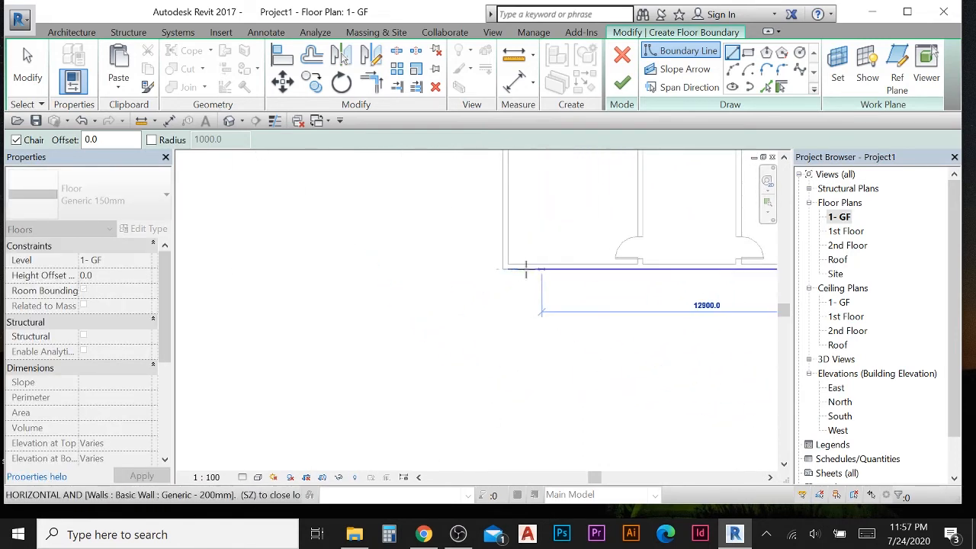
{"action": "left_click", "coordinate": [503, 268]}
{"action": "scroll", "coordinate": [509, 229], "scroll_direction": "down", "scroll_amount": 1}
{"action": "middle_click_drag", "start_coordinate": [511, 201], "coordinate": [504, 441]}
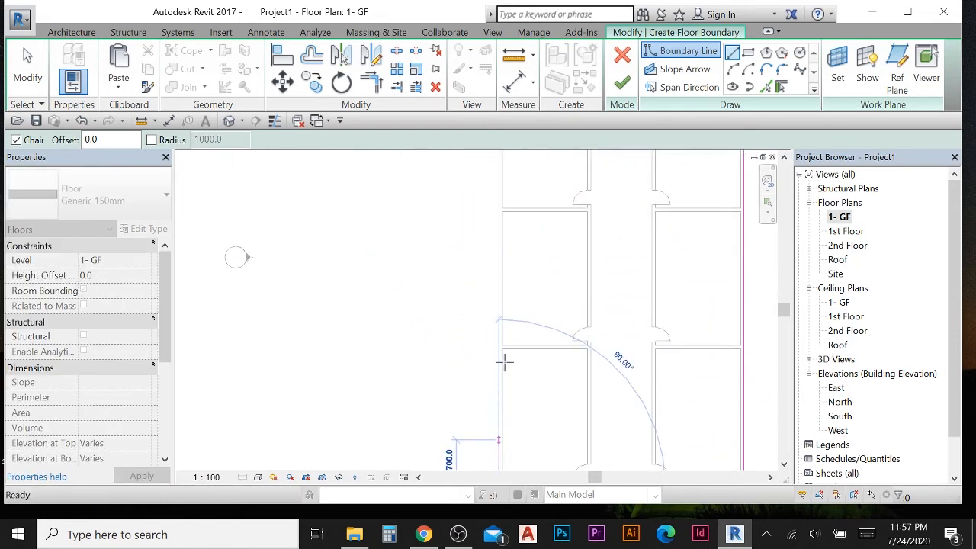
{"action": "middle_click_drag", "start_coordinate": [509, 246], "coordinate": [521, 396]}
{"action": "middle_click_drag", "start_coordinate": [514, 274], "coordinate": [505, 408]}
{"action": "scroll", "coordinate": [455, 199], "scroll_direction": "up", "scroll_amount": 1}
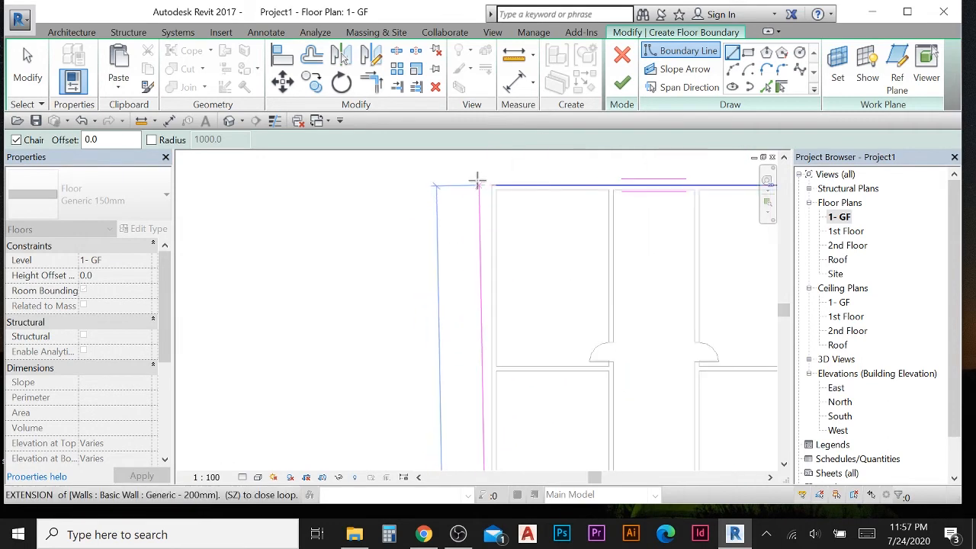
{"action": "left_click", "coordinate": [493, 183]}
{"action": "scroll", "coordinate": [368, 272], "scroll_direction": "down", "scroll_amount": 1}
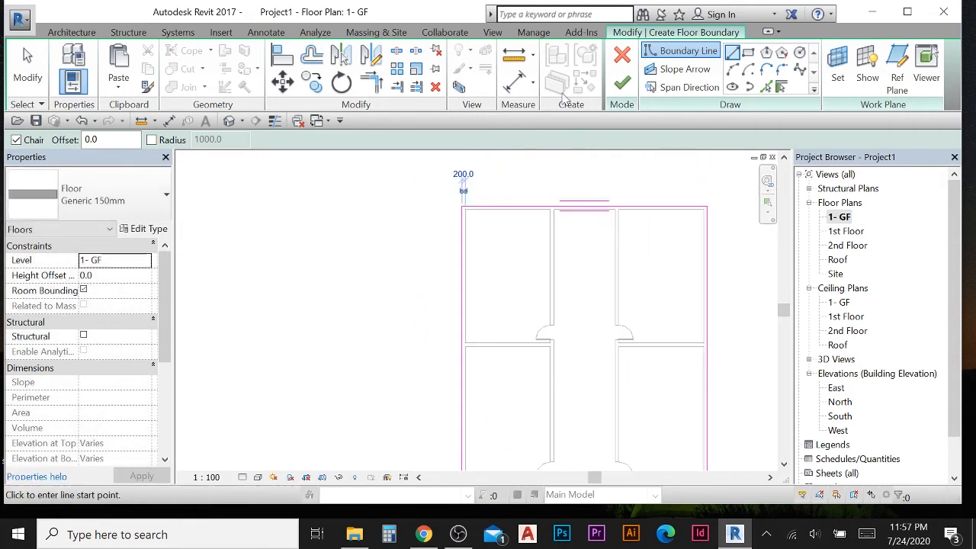
{"action": "scroll", "coordinate": [331, 280], "scroll_direction": "down", "scroll_amount": 2}
{"action": "middle_click_drag", "start_coordinate": [346, 276], "coordinate": [335, 248]}
{"action": "scroll", "coordinate": [335, 247], "scroll_direction": "down", "scroll_amount": 1}
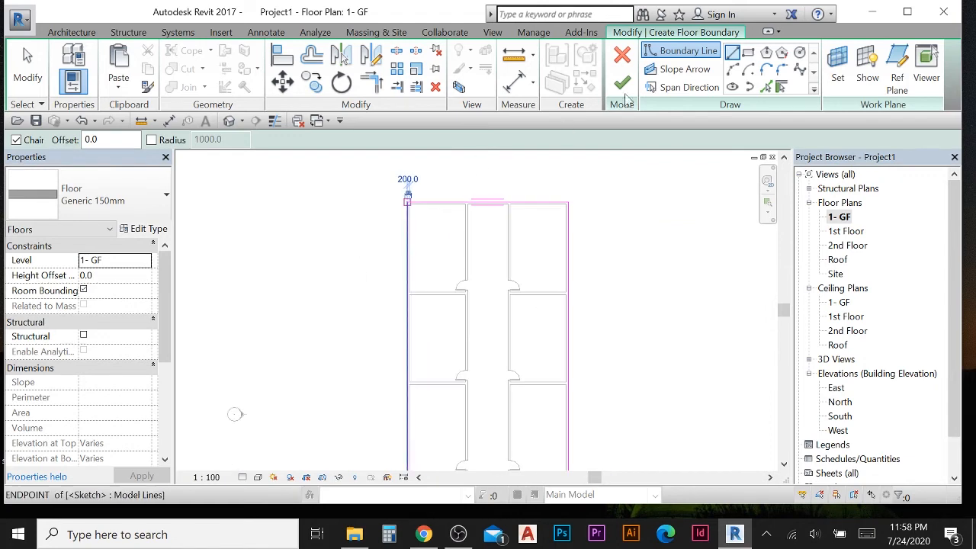
{"action": "left_click", "coordinate": [622, 59]}
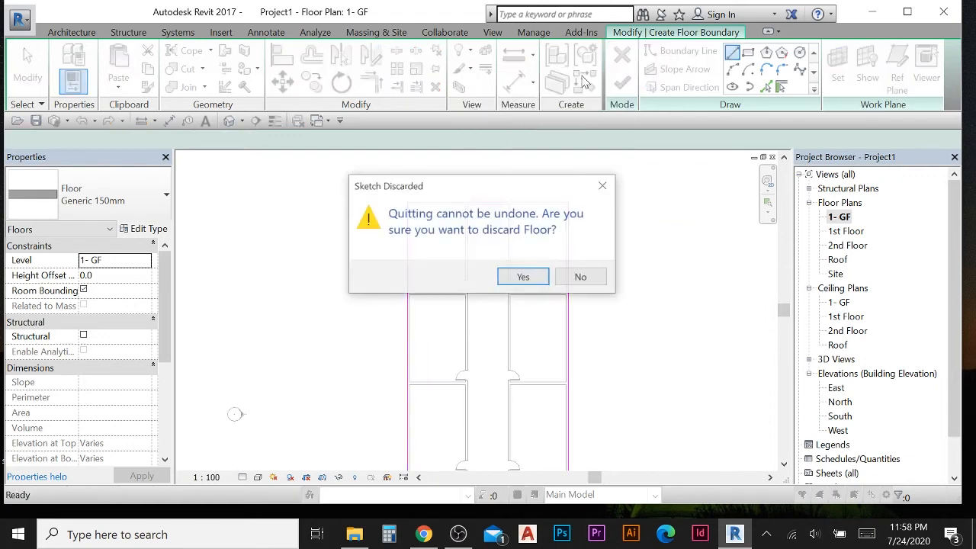
{"action": "left_click", "coordinate": [522, 279]}
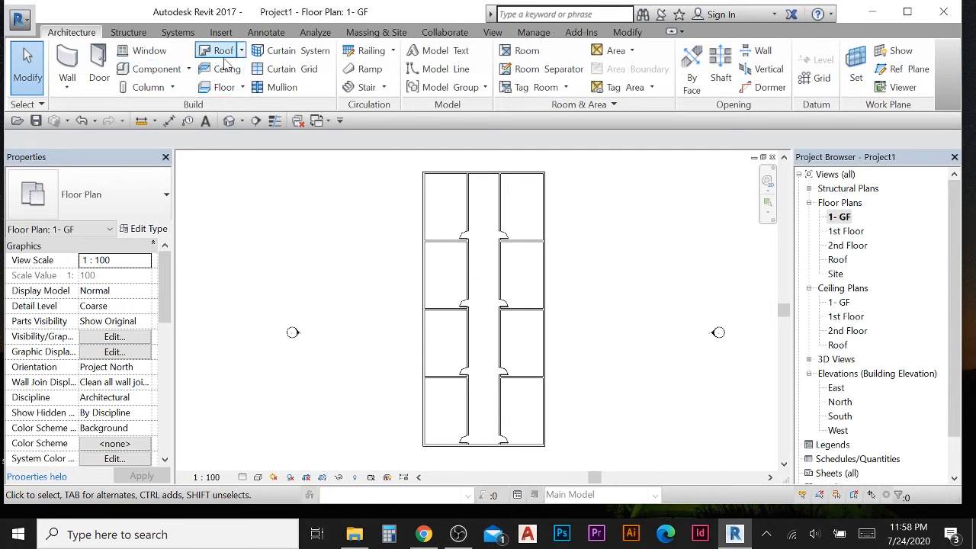
- Create an architectural floor on 1- GF by sketching a rectangular boundary from corner to corner around the outer walls
{"action": "left_click", "coordinate": [221, 86]}
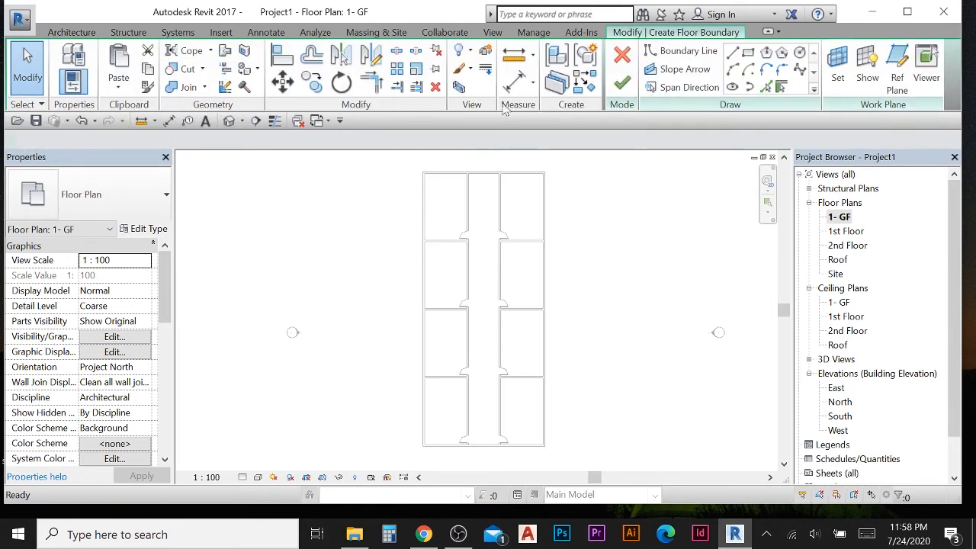
{"action": "left_click", "coordinate": [749, 53]}
{"action": "scroll", "coordinate": [446, 186], "scroll_direction": "up", "scroll_amount": 2}
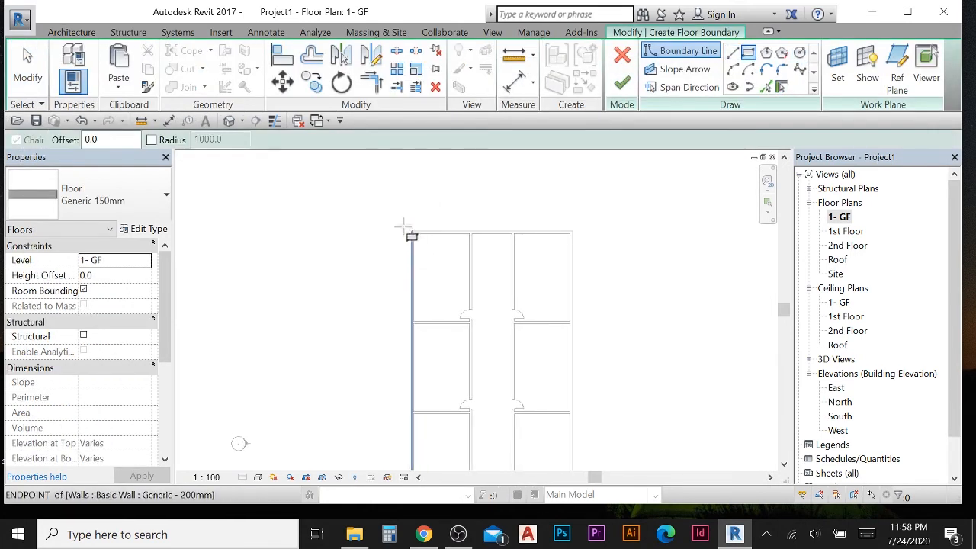
{"action": "scroll", "coordinate": [402, 227], "scroll_direction": "up", "scroll_amount": 2}
{"action": "left_click", "coordinate": [423, 234]}
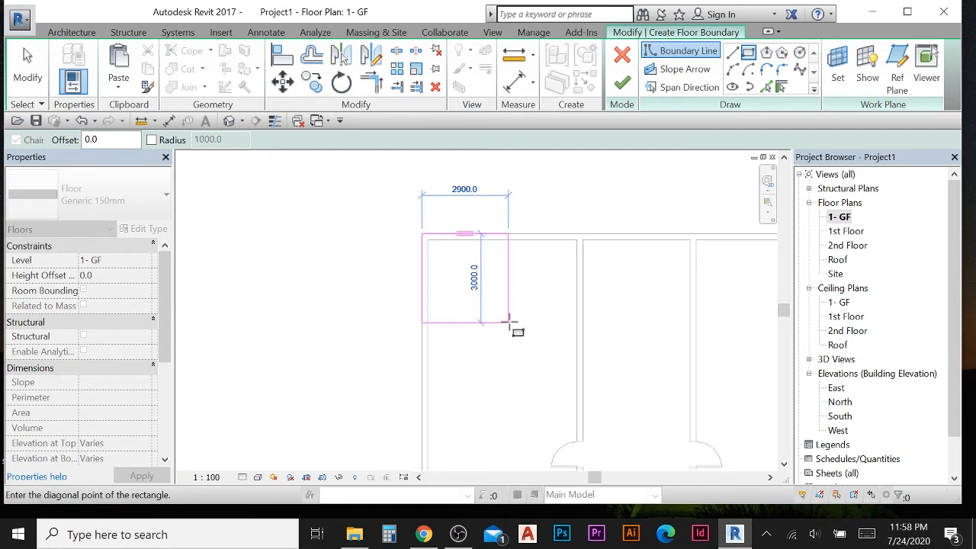
{"action": "scroll", "coordinate": [509, 321], "scroll_direction": "down", "scroll_amount": 1}
{"action": "middle_click_drag", "start_coordinate": [536, 346], "coordinate": [421, 183]}
{"action": "middle_click_drag", "start_coordinate": [625, 429], "coordinate": [450, 173]}
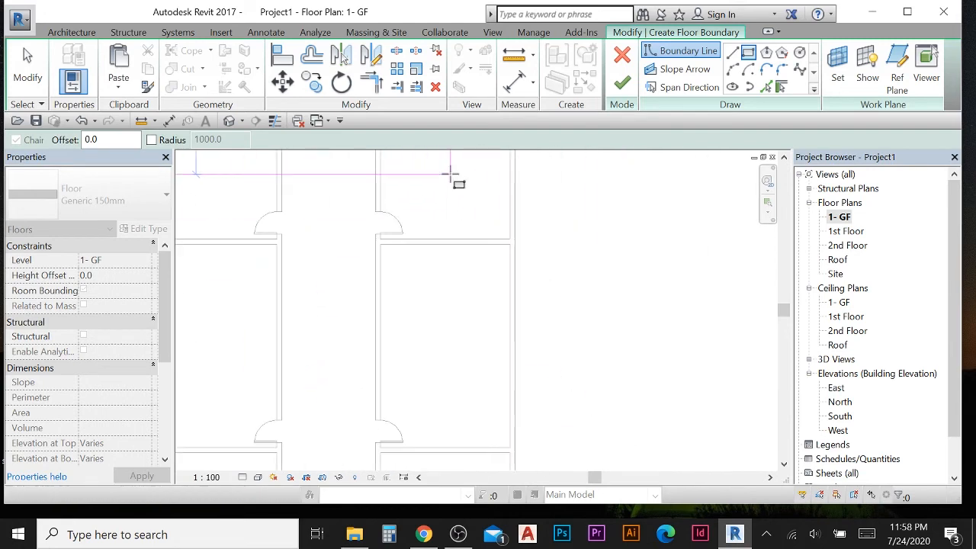
{"action": "middle_click_drag", "start_coordinate": [542, 414], "coordinate": [550, 256]}
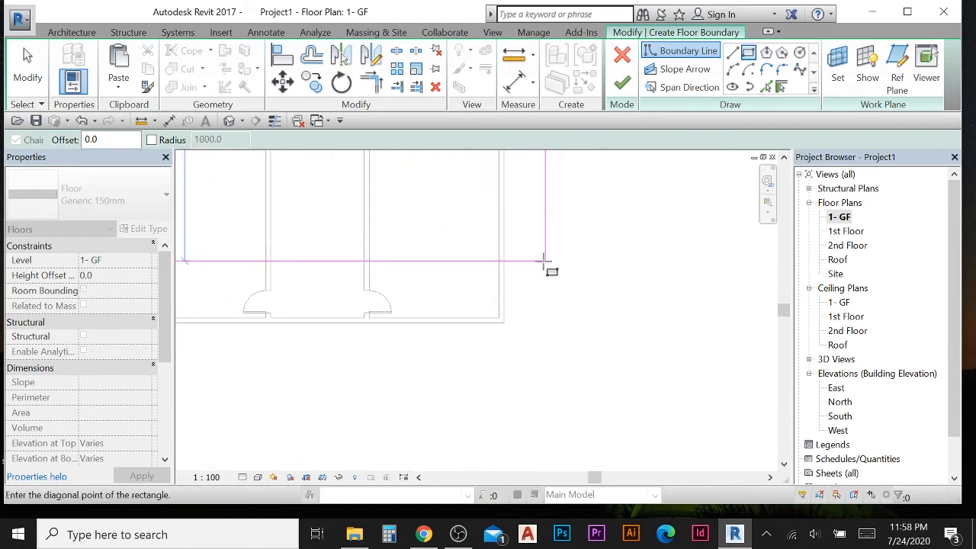
{"action": "scroll", "coordinate": [566, 267], "scroll_direction": "down", "scroll_amount": 3}
{"action": "scroll", "coordinate": [527, 305], "scroll_direction": "up", "scroll_amount": 2}
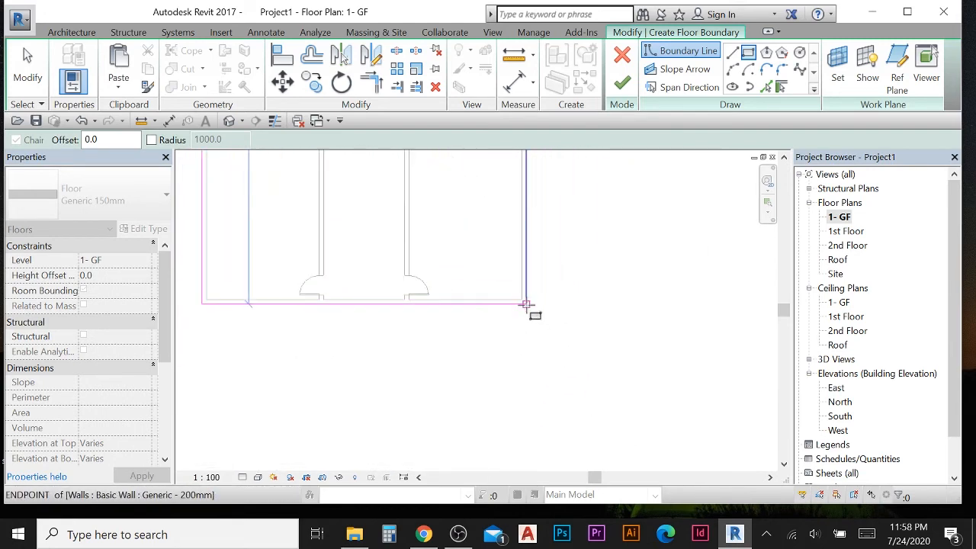
{"action": "left_click", "coordinate": [526, 305]}
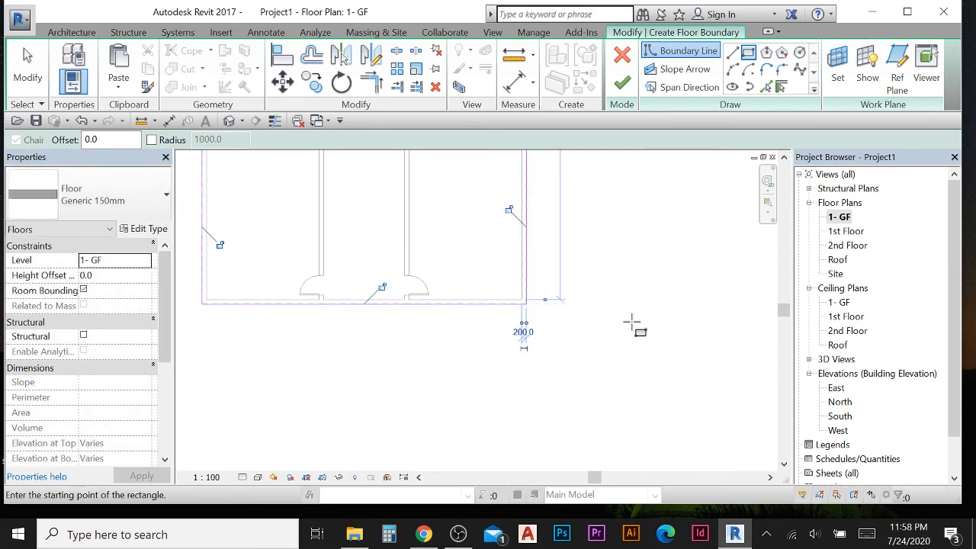
{"action": "scroll", "coordinate": [636, 311], "scroll_direction": "down", "scroll_amount": 3}
{"action": "left_click", "coordinate": [622, 82]}
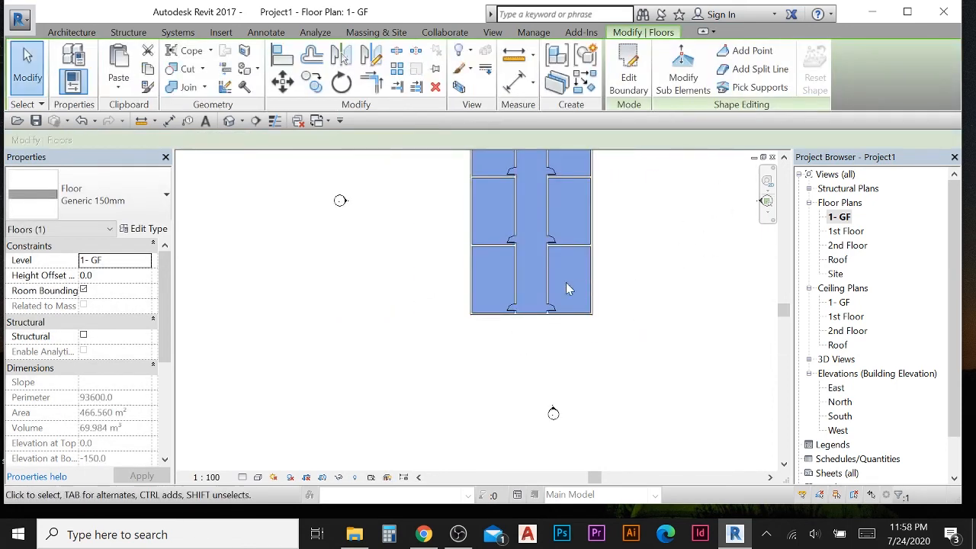
{"action": "scroll", "coordinate": [566, 283], "scroll_direction": "down", "scroll_amount": 2}
{"action": "left_click", "coordinate": [624, 225]}
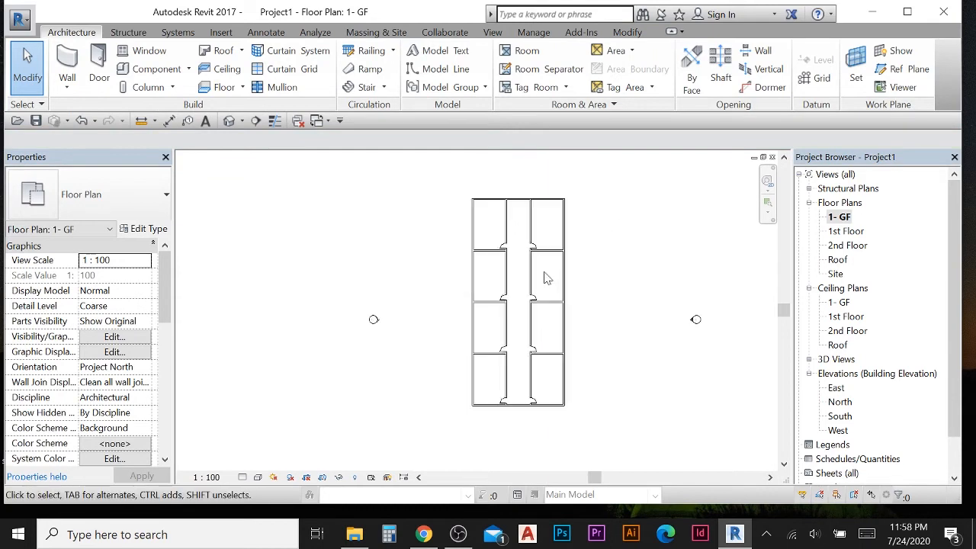
- Check the new ground floor slab in the East elevation and open the default 3D view
{"action": "scroll", "coordinate": [544, 276], "scroll_direction": "up", "scroll_amount": 1}
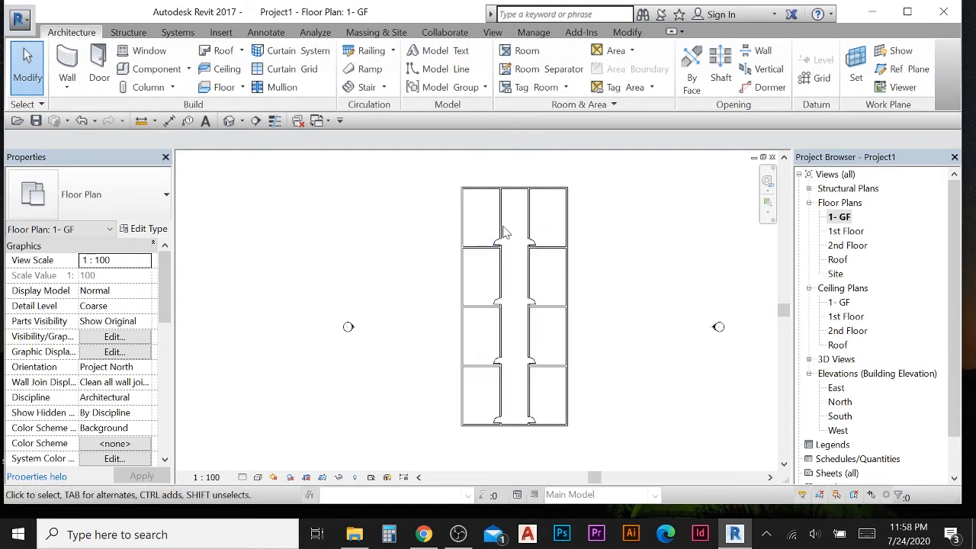
{"action": "double_click", "coordinate": [835, 388]}
{"action": "scroll", "coordinate": [526, 381], "scroll_direction": "up", "scroll_amount": 3}
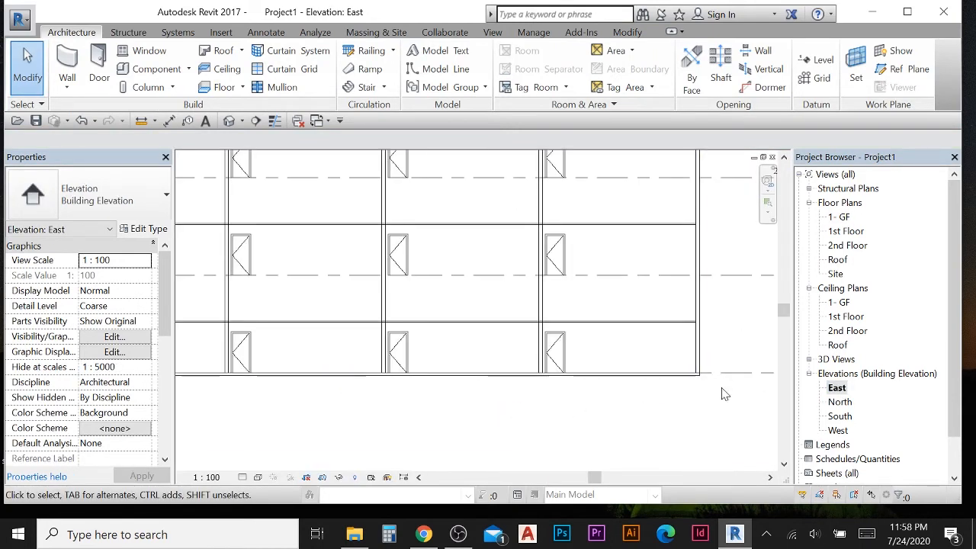
{"action": "scroll", "coordinate": [717, 389], "scroll_direction": "up", "scroll_amount": 2}
{"action": "scroll", "coordinate": [623, 387], "scroll_direction": "down", "scroll_amount": 4}
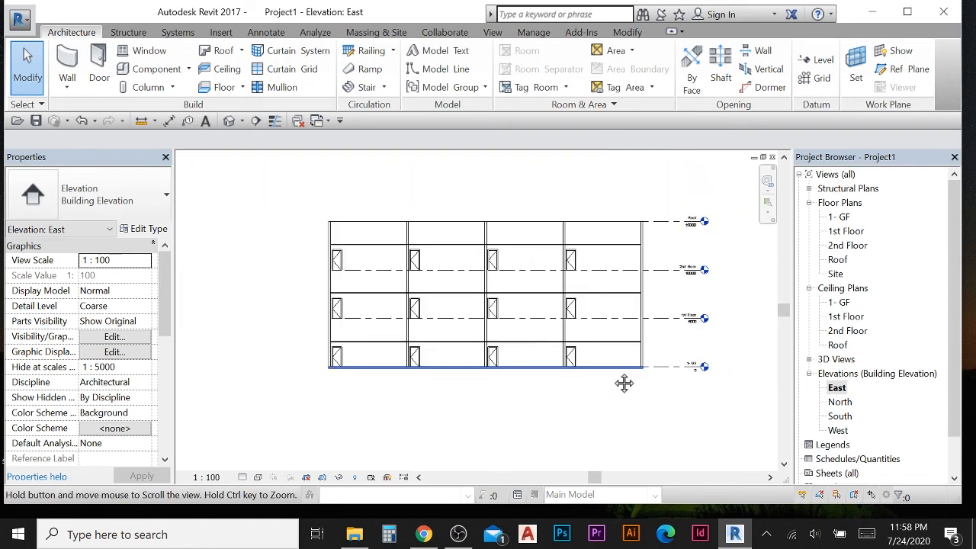
{"action": "left_click", "coordinate": [228, 122]}
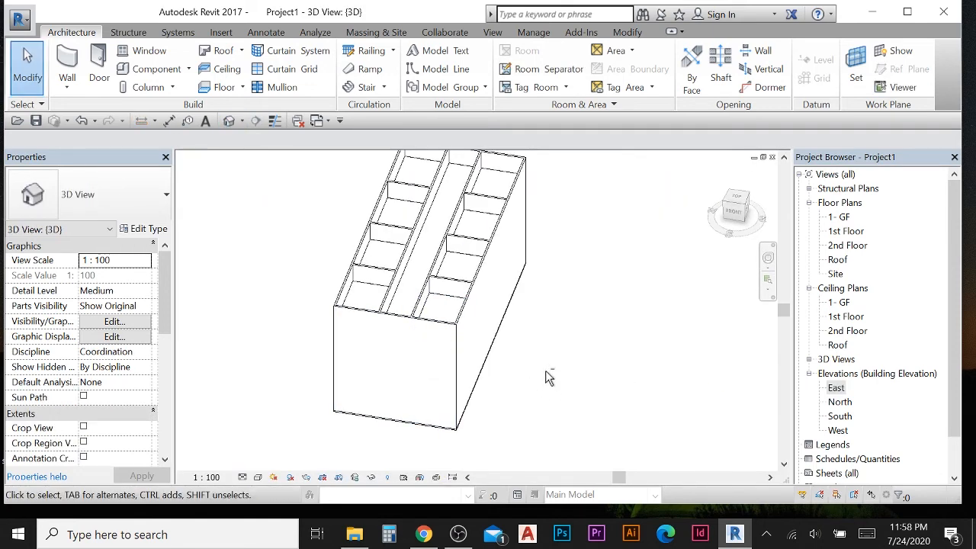
- Orbit the 3D view and open the 1- GF floor plan to review the model
{"action": "middle_click_drag", "start_coordinate": [547, 377], "coordinate": [441, 314], "text": "shift"}
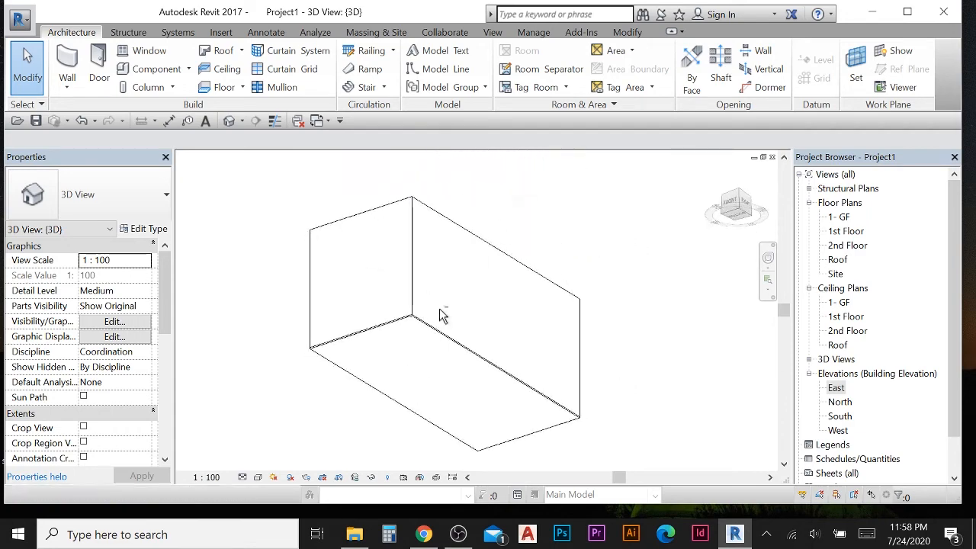
{"action": "middle_click_drag", "start_coordinate": [375, 306], "coordinate": [532, 449], "text": "shift"}
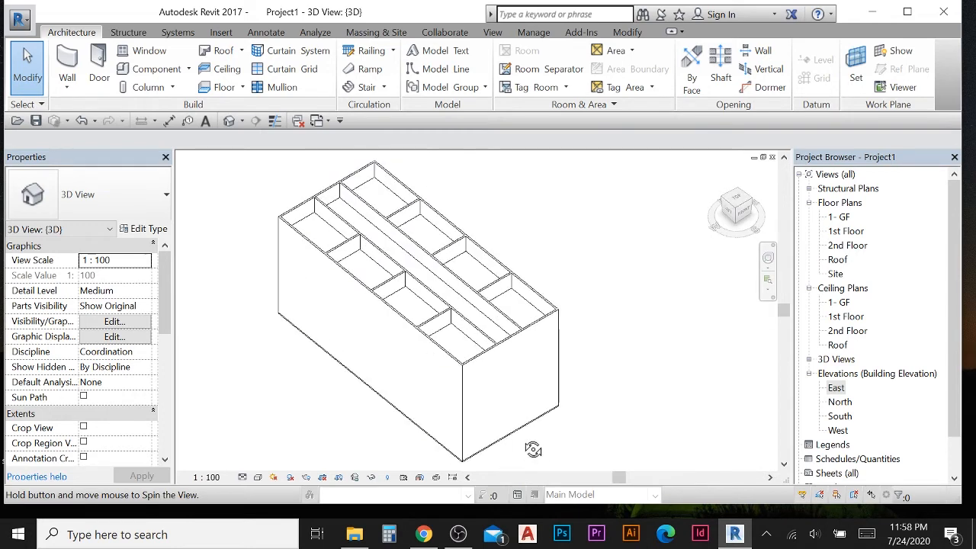
{"action": "double_click", "coordinate": [832, 218]}
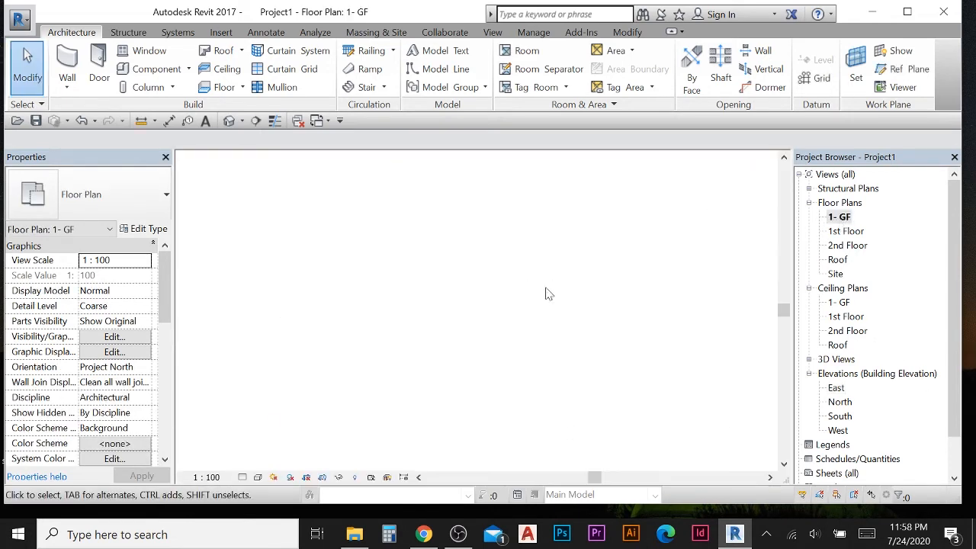
{"action": "middle_click_drag", "start_coordinate": [504, 285], "coordinate": [484, 289]}
{"action": "scroll", "coordinate": [478, 277], "scroll_direction": "down", "scroll_amount": 1}
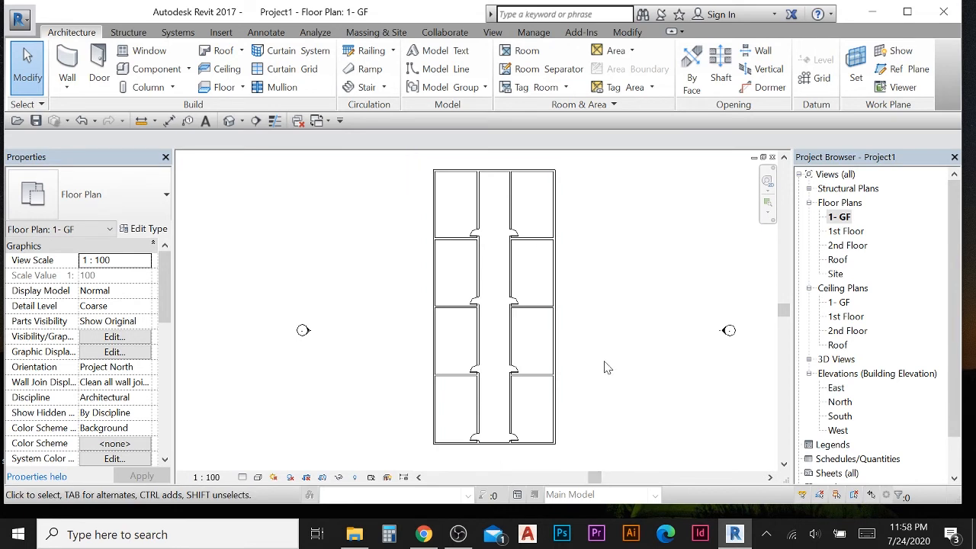
{"action": "scroll", "coordinate": [604, 367], "scroll_direction": "down", "scroll_amount": 1}
- Open the 1st Floor floor plan
{"action": "double_click", "coordinate": [843, 231]}
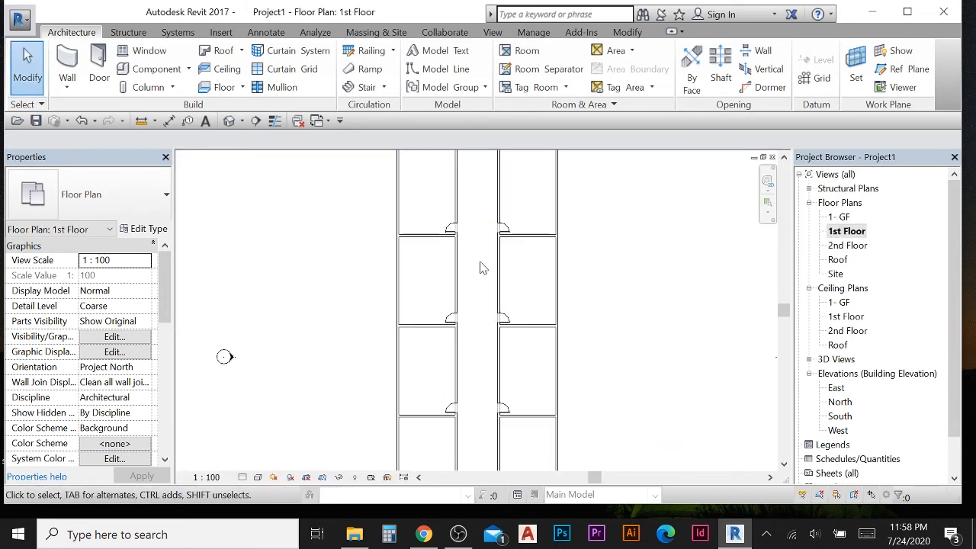
{"action": "scroll", "coordinate": [484, 286], "scroll_direction": "down", "scroll_amount": 2}
{"action": "scroll", "coordinate": [442, 251], "scroll_direction": "up", "scroll_amount": 1}
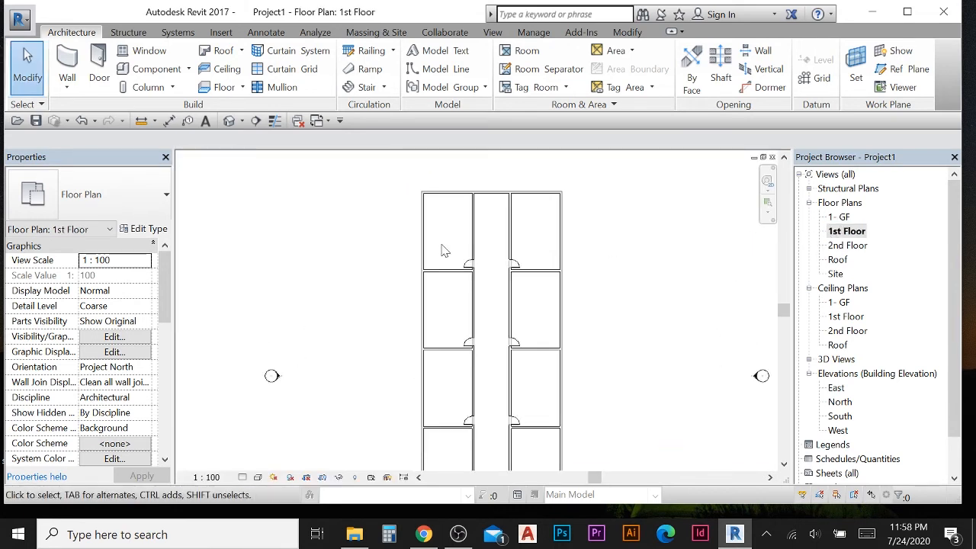
{"action": "scroll", "coordinate": [444, 247], "scroll_direction": "up", "scroll_amount": 1}
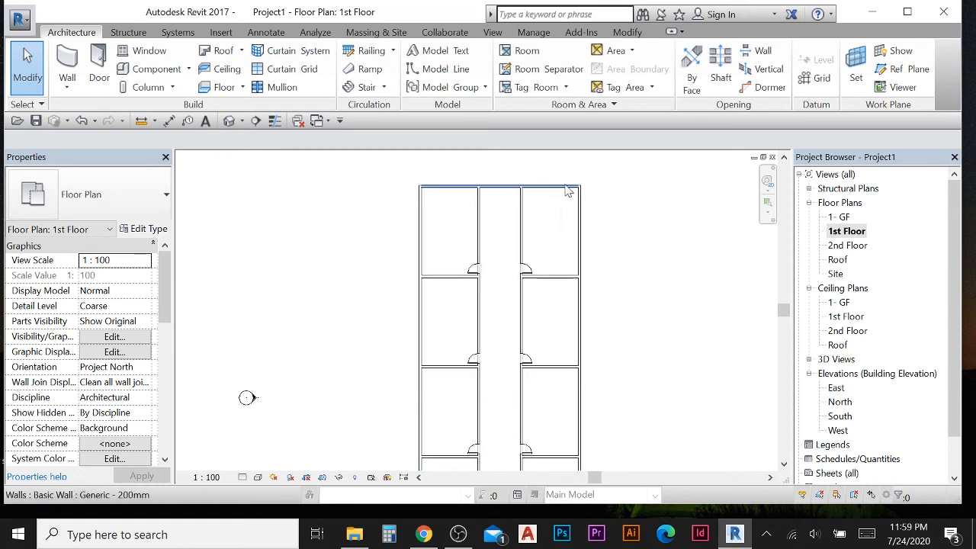
{"action": "scroll", "coordinate": [573, 193], "scroll_direction": "down", "scroll_amount": 1}
{"action": "scroll", "coordinate": [457, 187], "scroll_direction": "up", "scroll_amount": 3}
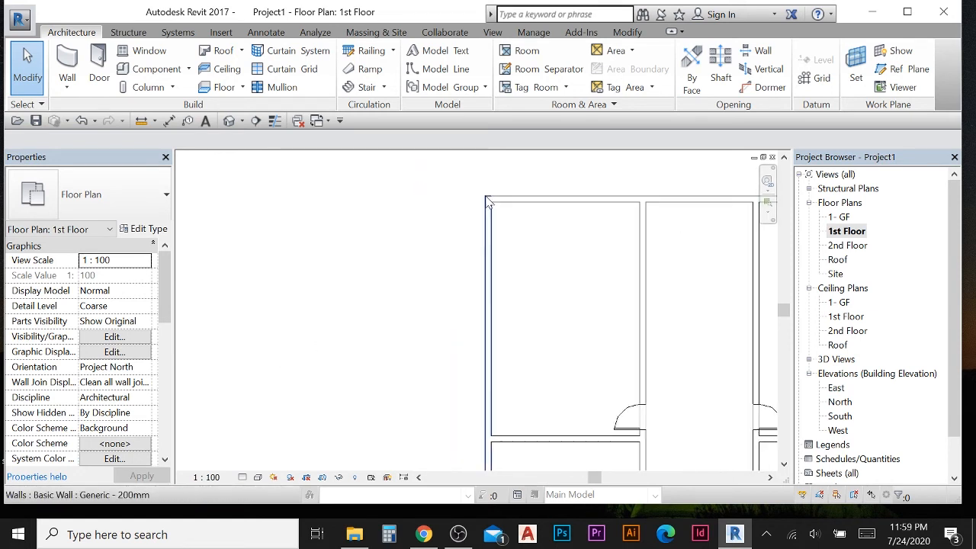
{"action": "scroll", "coordinate": [503, 221], "scroll_direction": "down", "scroll_amount": 3}
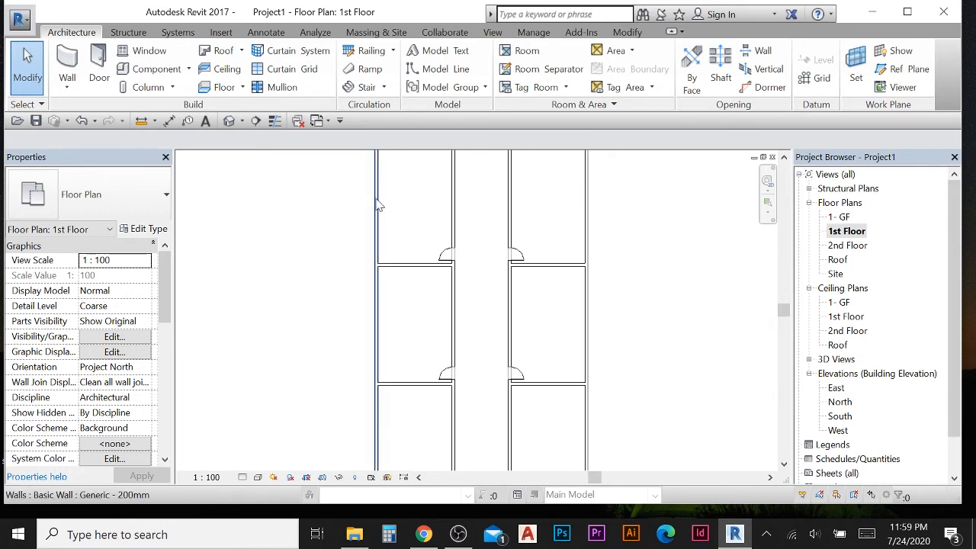
{"action": "scroll", "coordinate": [551, 257], "scroll_direction": "down", "scroll_amount": 2}
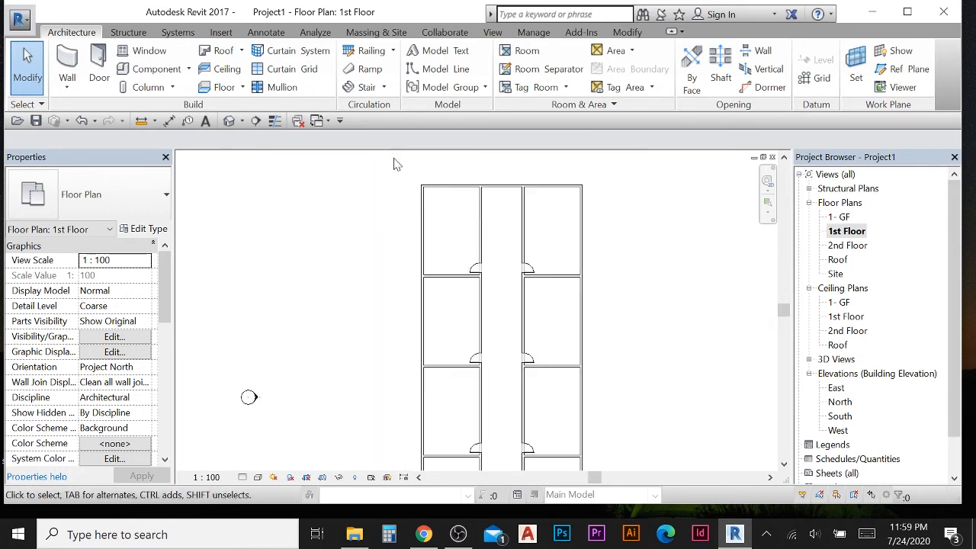
- Create a floor on 1st Floor by sketching a rectangular boundary from corner to corner around the outer walls
{"action": "left_click", "coordinate": [241, 89]}
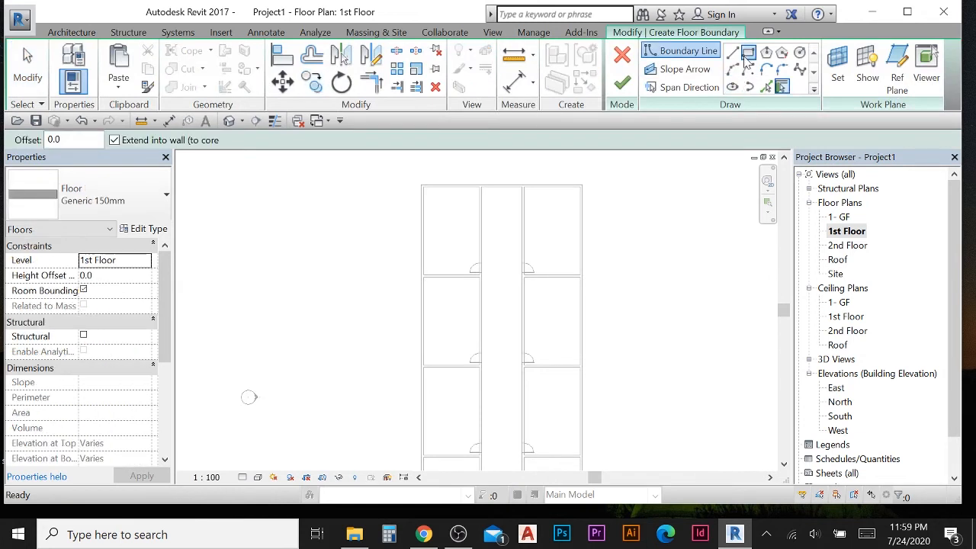
{"action": "left_click", "coordinate": [747, 54]}
{"action": "scroll", "coordinate": [427, 190], "scroll_direction": "up", "scroll_amount": 5}
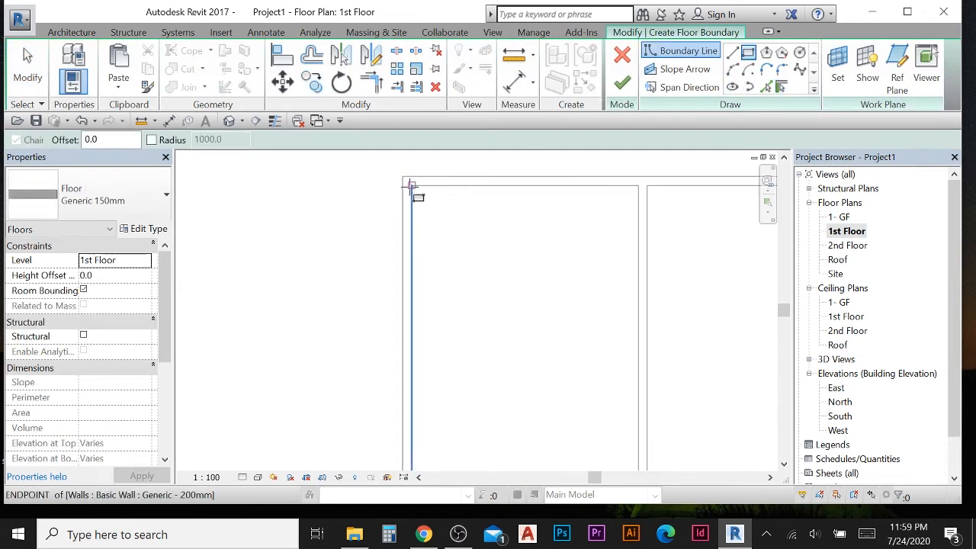
{"action": "left_click", "coordinate": [411, 186]}
{"action": "scroll", "coordinate": [467, 272], "scroll_direction": "down", "scroll_amount": 5}
{"action": "middle_click_drag", "start_coordinate": [474, 320], "coordinate": [540, 211]}
{"action": "scroll", "coordinate": [369, 200], "scroll_direction": "down", "scroll_amount": 1}
{"action": "scroll", "coordinate": [538, 335], "scroll_direction": "up", "scroll_amount": 4}
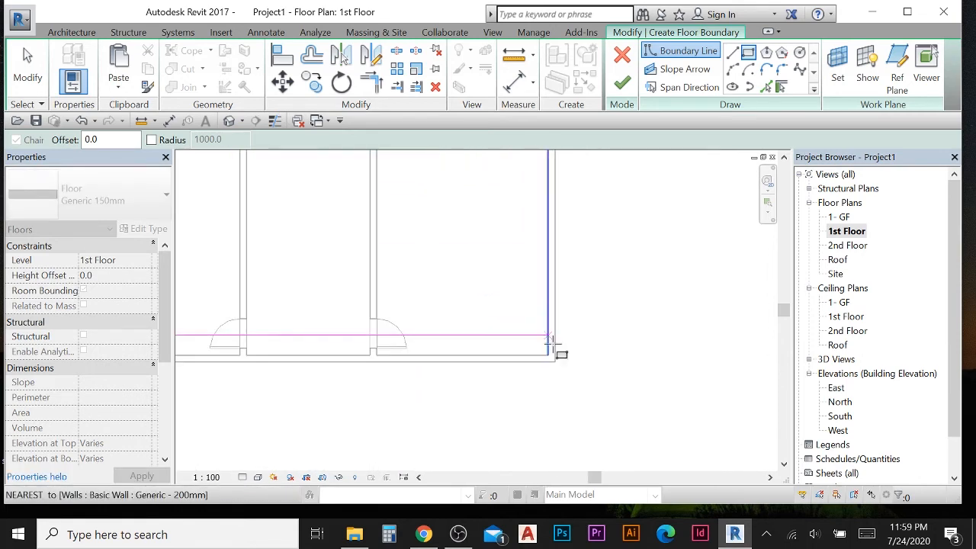
{"action": "scroll", "coordinate": [546, 349], "scroll_direction": "up", "scroll_amount": 2}
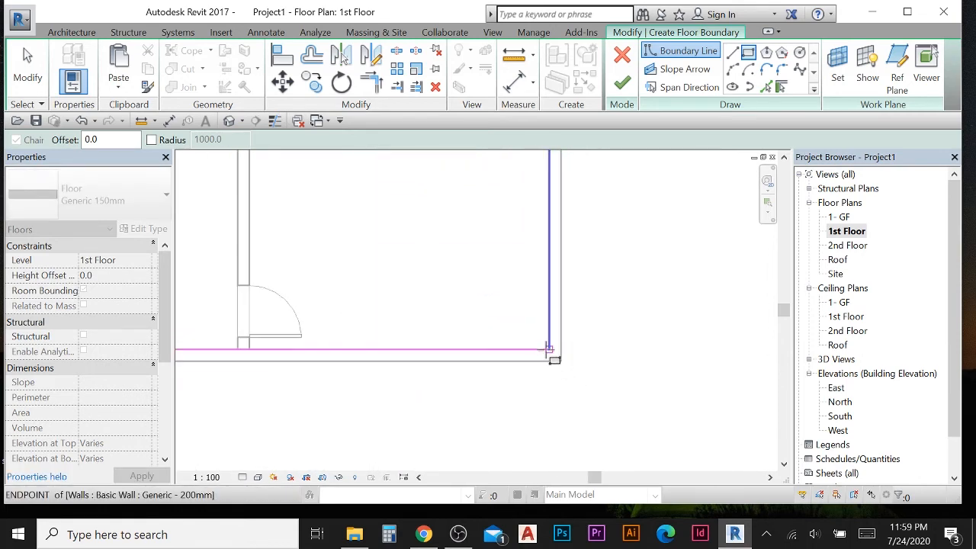
{"action": "left_click", "coordinate": [548, 349]}
{"action": "scroll", "coordinate": [645, 229], "scroll_direction": "down", "scroll_amount": 5}
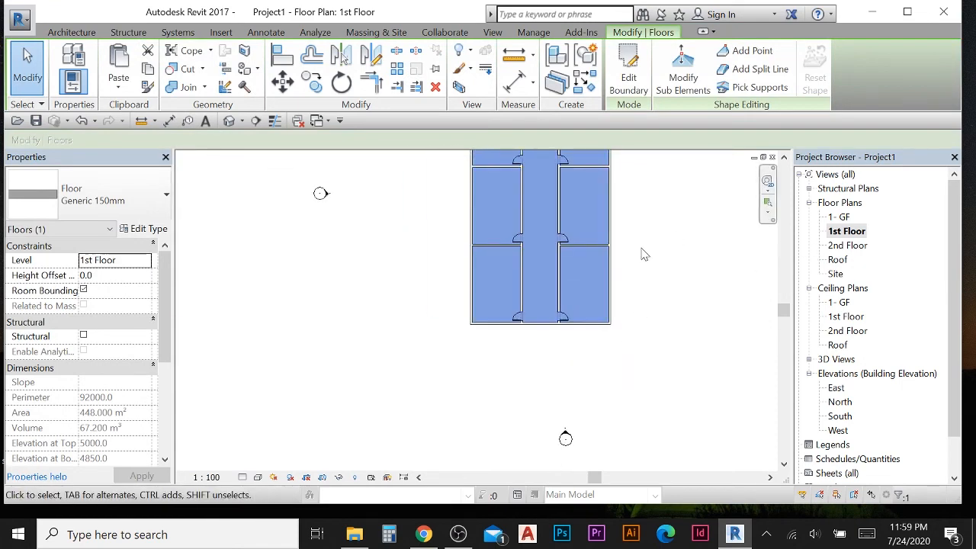
{"action": "left_click", "coordinate": [339, 202]}
- Window-select the whole plan and filter the selection down to the floor slab only
{"action": "scroll", "coordinate": [341, 202], "scroll_direction": "down", "scroll_amount": 2}
{"action": "scroll", "coordinate": [379, 279], "scroll_direction": "down", "scroll_amount": 3}
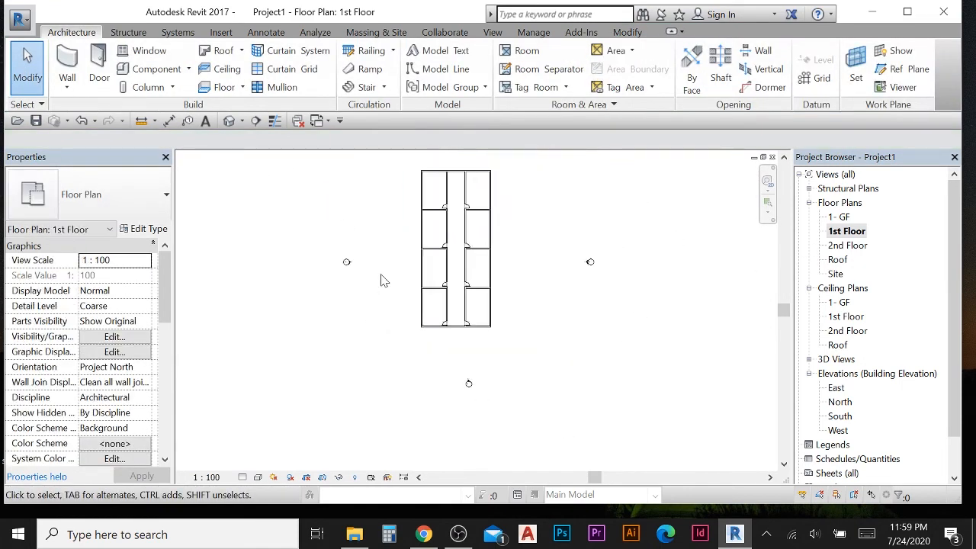
{"action": "left_click_drag", "start_coordinate": [388, 170], "coordinate": [497, 347]}
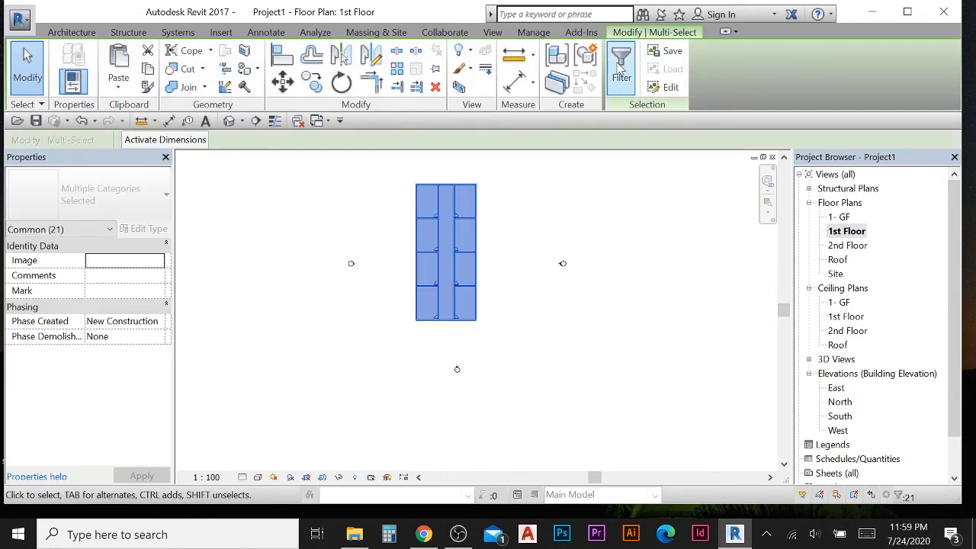
{"action": "left_click", "coordinate": [621, 67]}
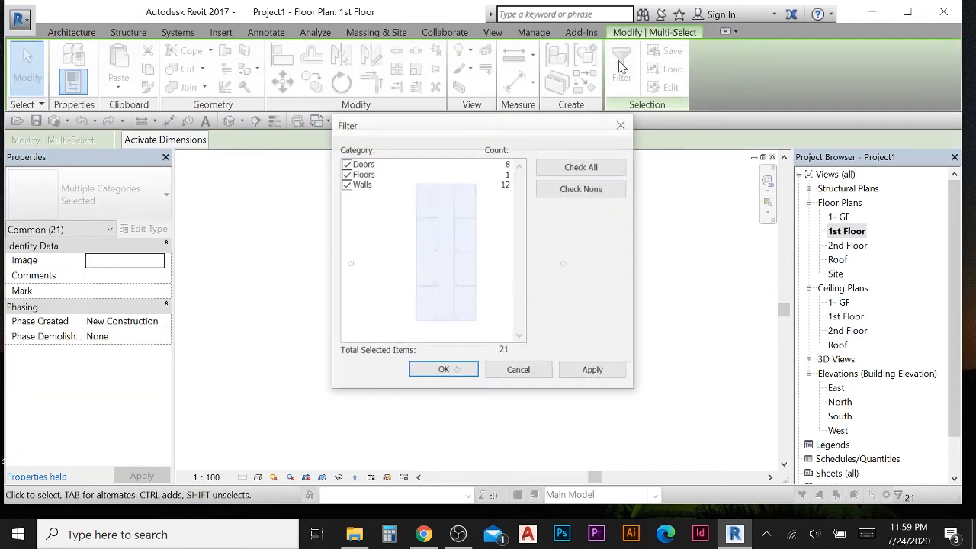
{"action": "left_click", "coordinate": [346, 183]}
{"action": "left_click", "coordinate": [346, 164]}
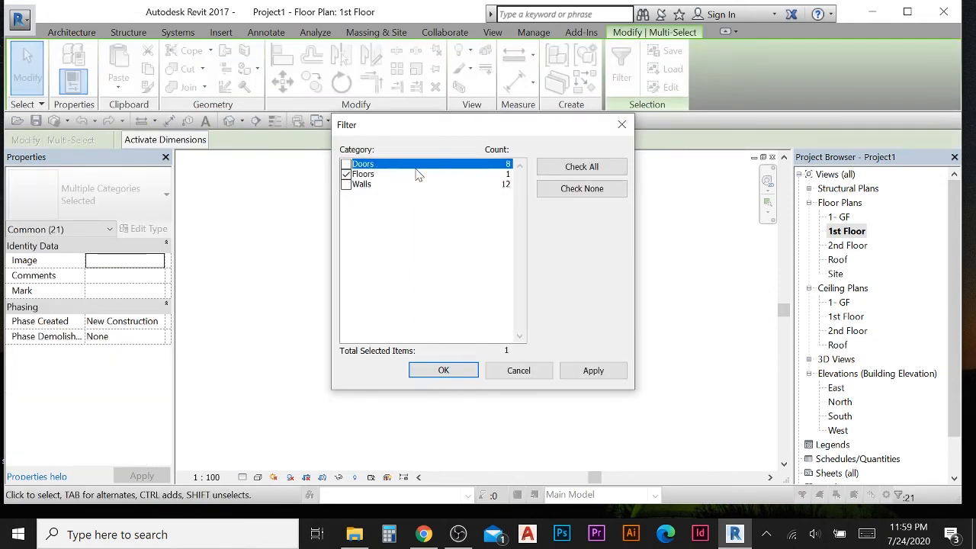
{"action": "left_click", "coordinate": [450, 372]}
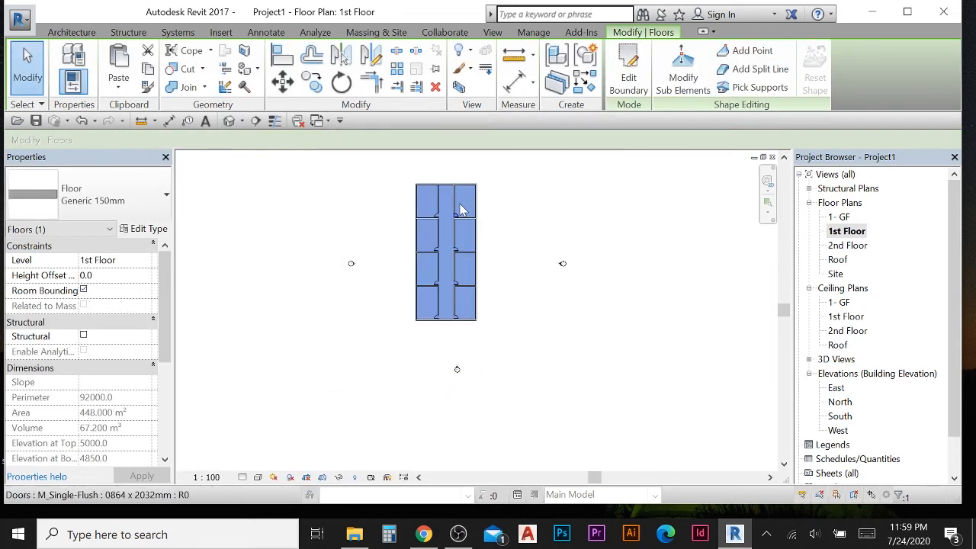
- Copy the 1st Floor slab and paste it aligned to the 2nd Floor level
{"action": "middle_click_drag", "start_coordinate": [470, 176], "coordinate": [490, 209]}
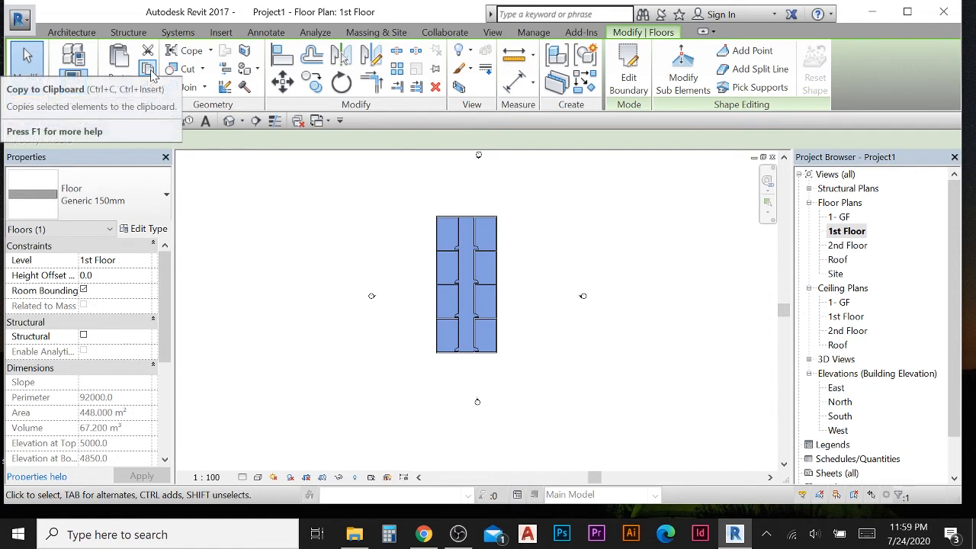
{"action": "left_click", "coordinate": [150, 72]}
{"action": "left_click", "coordinate": [119, 91]}
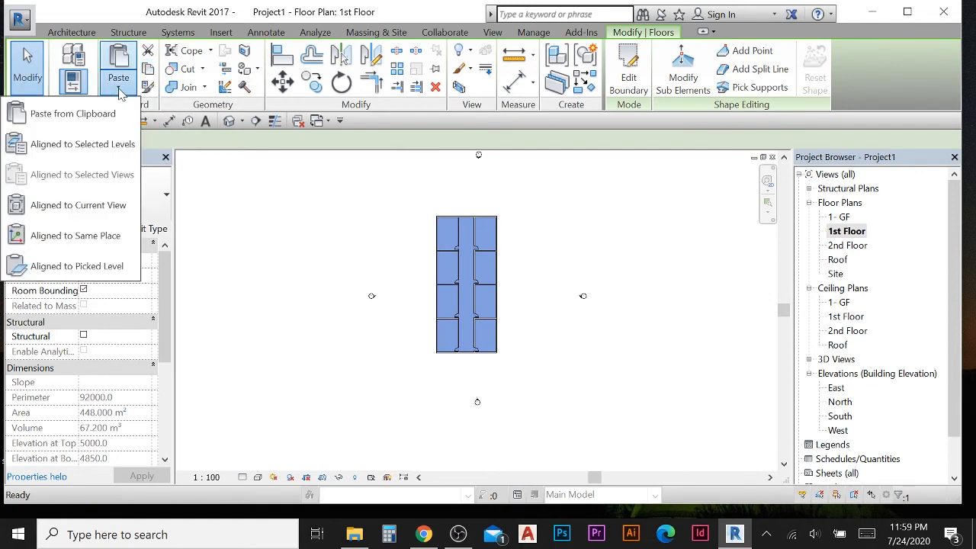
{"action": "left_click", "coordinate": [95, 144]}
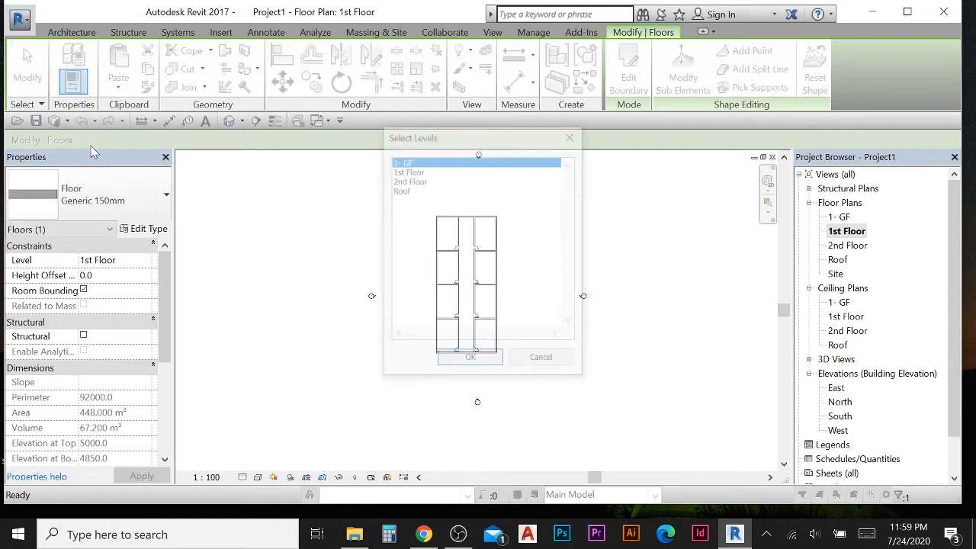
{"action": "left_click", "coordinate": [411, 182]}
{"action": "left_click", "coordinate": [466, 358]}
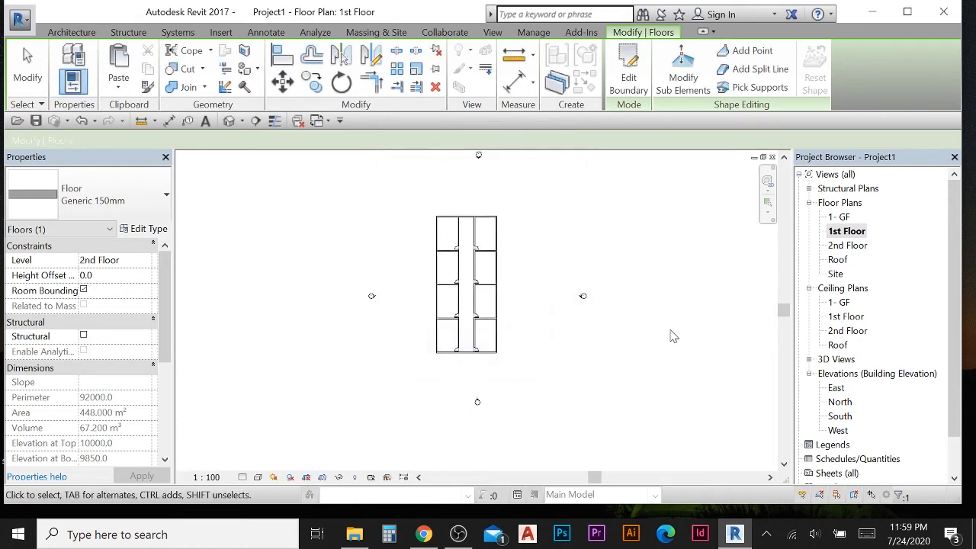
- Check the copied slab in the East elevation
{"action": "double_click", "coordinate": [836, 388]}
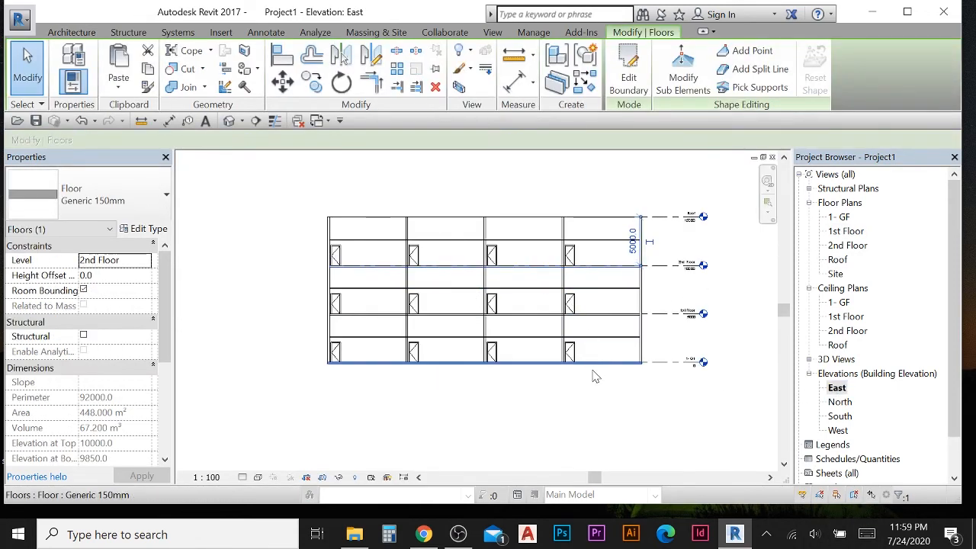
{"action": "scroll", "coordinate": [638, 394], "scroll_direction": "up", "scroll_amount": 6}
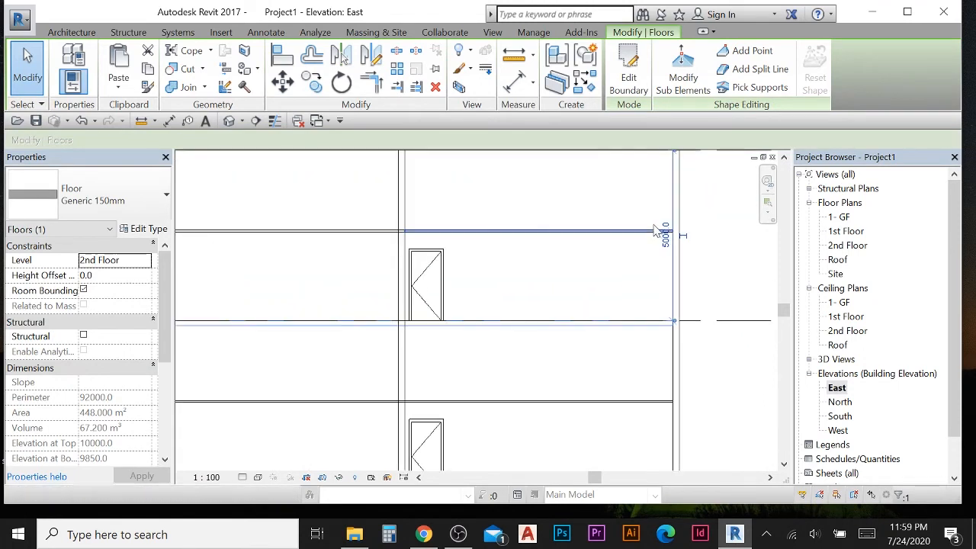
{"action": "scroll", "coordinate": [584, 267], "scroll_direction": "down", "scroll_amount": 4}
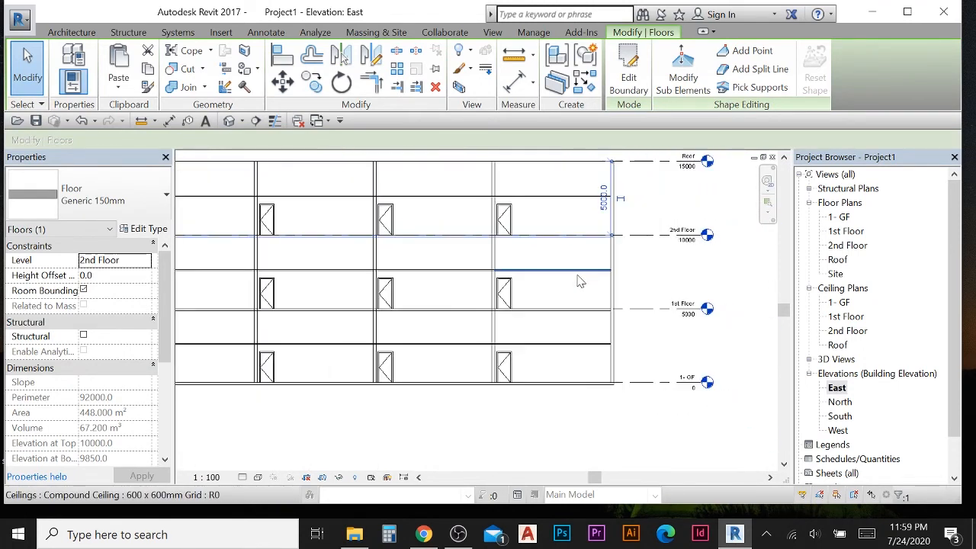
{"action": "scroll", "coordinate": [568, 248], "scroll_direction": "down", "scroll_amount": 3}
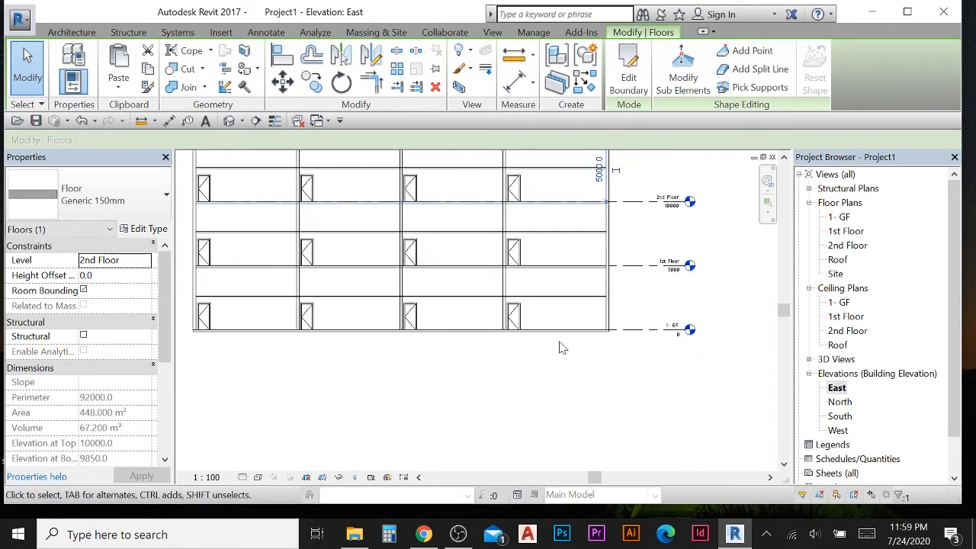
{"action": "scroll", "coordinate": [566, 333], "scroll_direction": "up", "scroll_amount": 2}
{"action": "scroll", "coordinate": [599, 356], "scroll_direction": "down", "scroll_amount": 2}
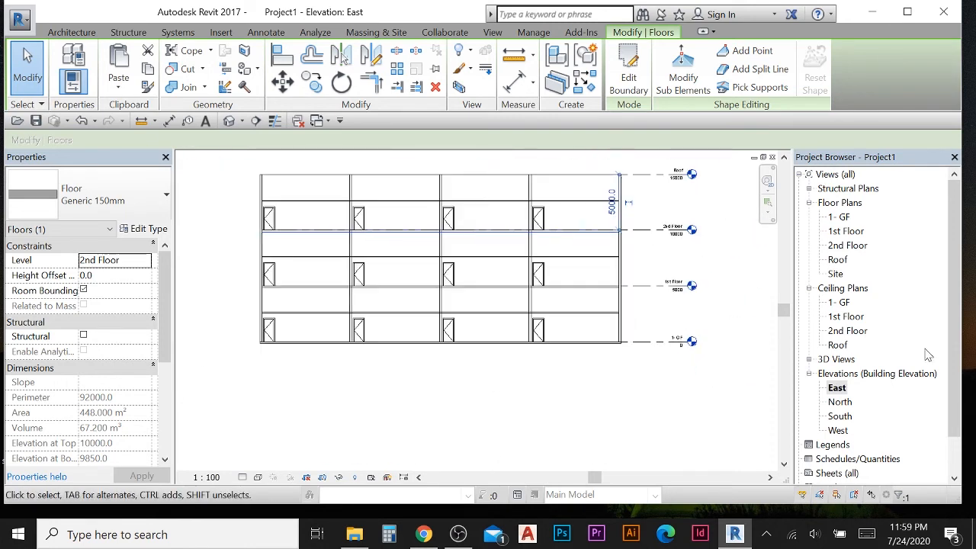
- Open the Roof floor plan and set its underlay base level to 2nd Floor
{"action": "double_click", "coordinate": [836, 260]}
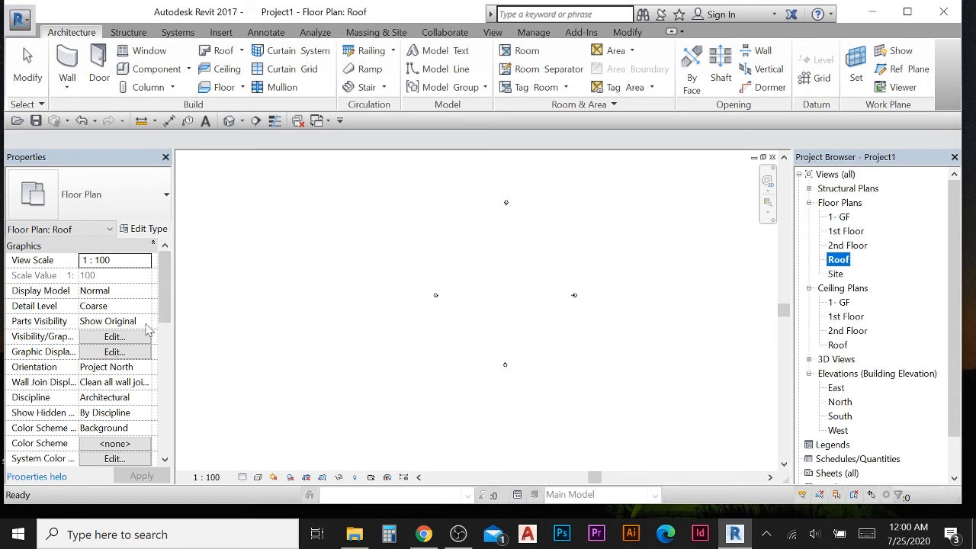
{"action": "scroll", "coordinate": [163, 304], "scroll_direction": "down", "scroll_amount": 3}
{"action": "scroll", "coordinate": [166, 316], "scroll_direction": "up", "scroll_amount": 1}
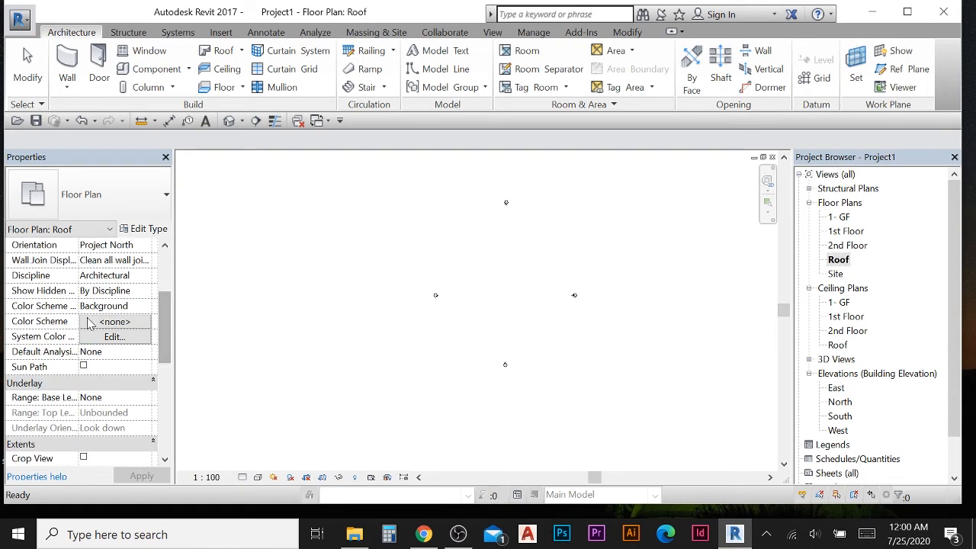
{"action": "left_click_drag", "start_coordinate": [171, 326], "coordinate": [168, 374]}
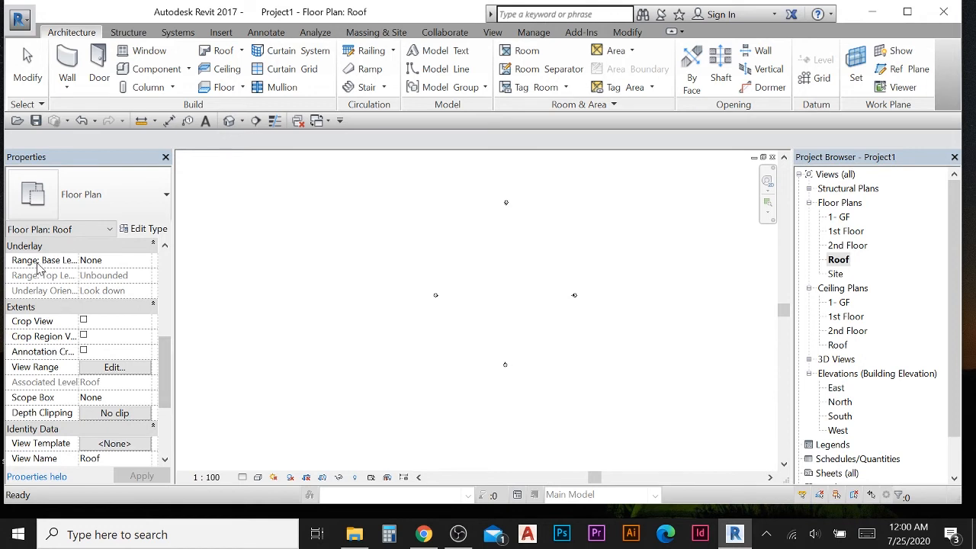
{"action": "left_click", "coordinate": [107, 260]}
{"action": "left_click", "coordinate": [146, 260]}
{"action": "scroll", "coordinate": [112, 304], "scroll_direction": "down", "scroll_amount": 1}
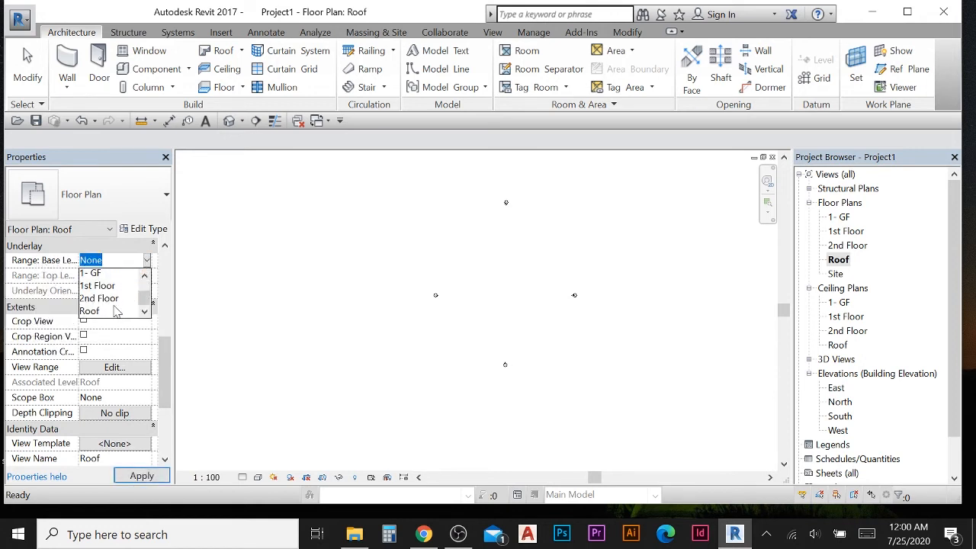
{"action": "left_click", "coordinate": [107, 290]}
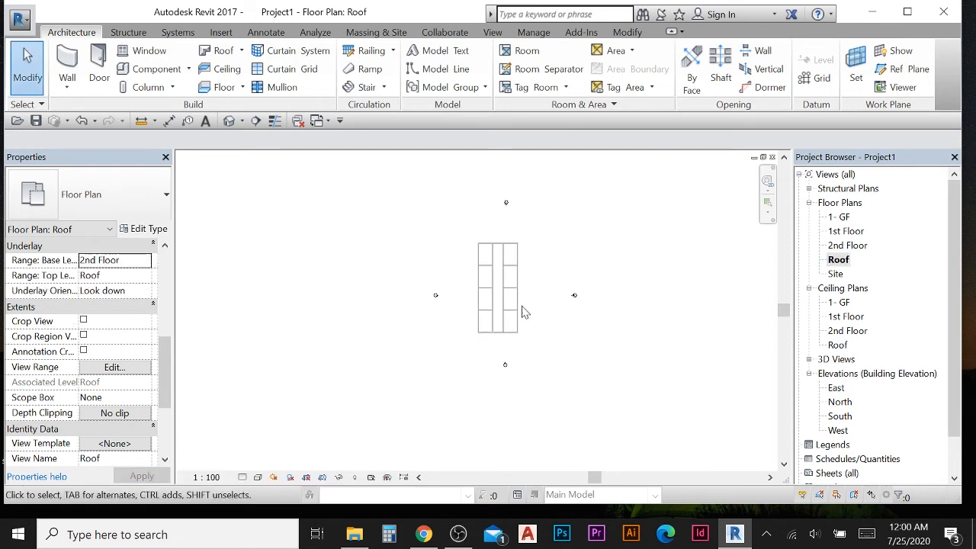
{"action": "scroll", "coordinate": [509, 296], "scroll_direction": "up", "scroll_amount": 2}
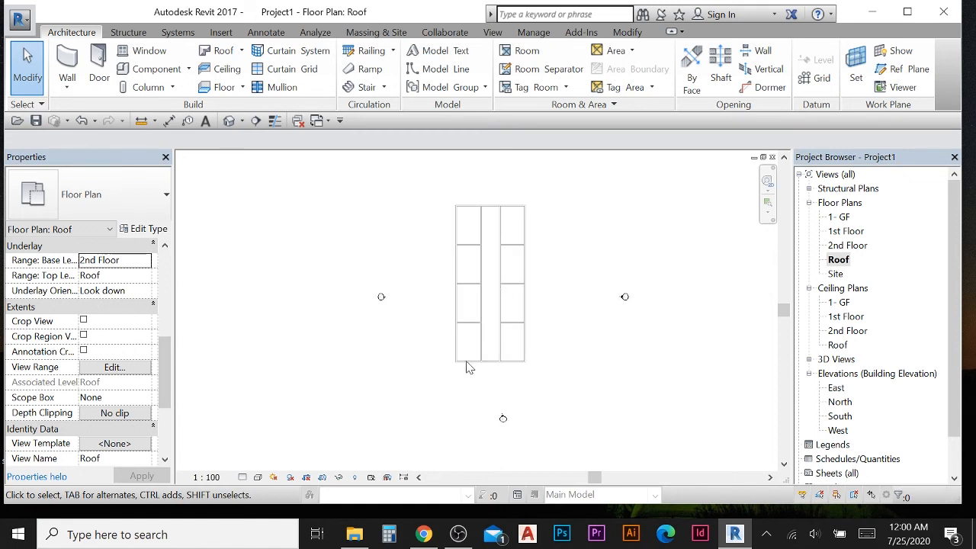
- Start a Roof by Footprint on the Roof plan with Defines slope turned off
{"action": "scroll", "coordinate": [485, 280], "scroll_direction": "up", "scroll_amount": 1}
{"action": "scroll", "coordinate": [460, 221], "scroll_direction": "up", "scroll_amount": 2}
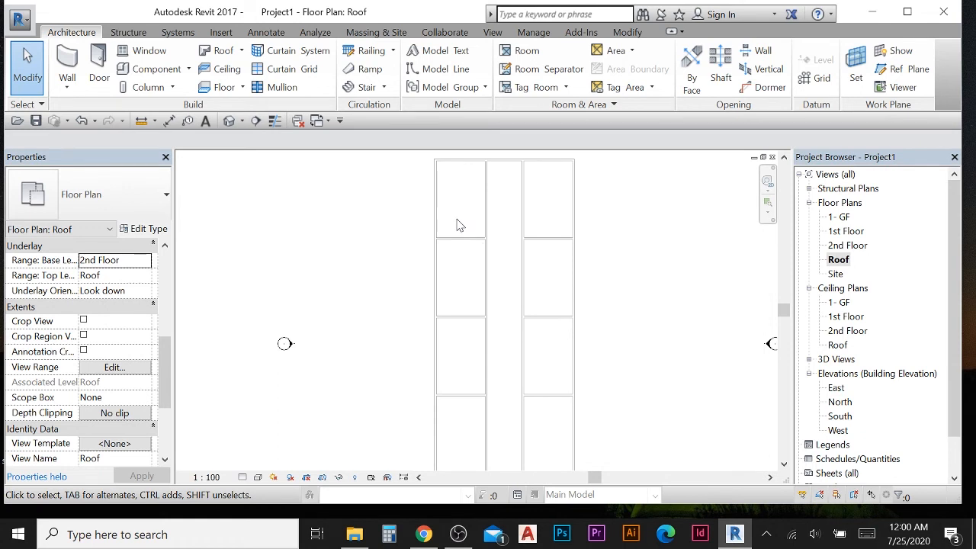
{"action": "scroll", "coordinate": [468, 281], "scroll_direction": "down", "scroll_amount": 1}
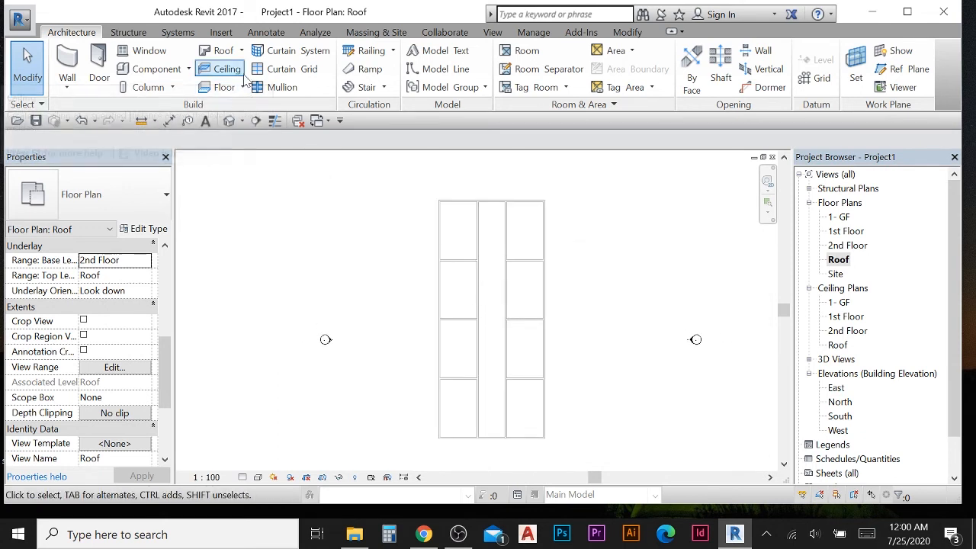
{"action": "left_click", "coordinate": [241, 50]}
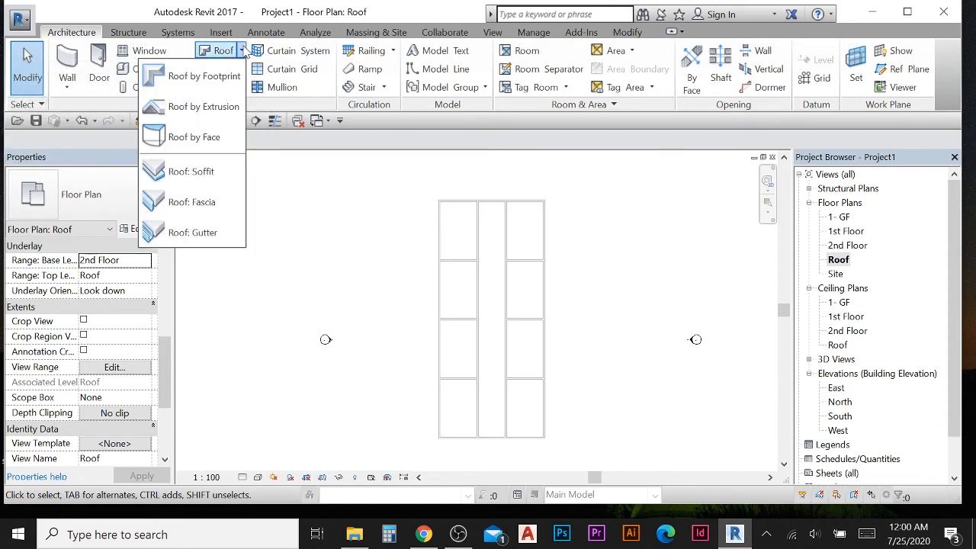
{"action": "left_click", "coordinate": [196, 79]}
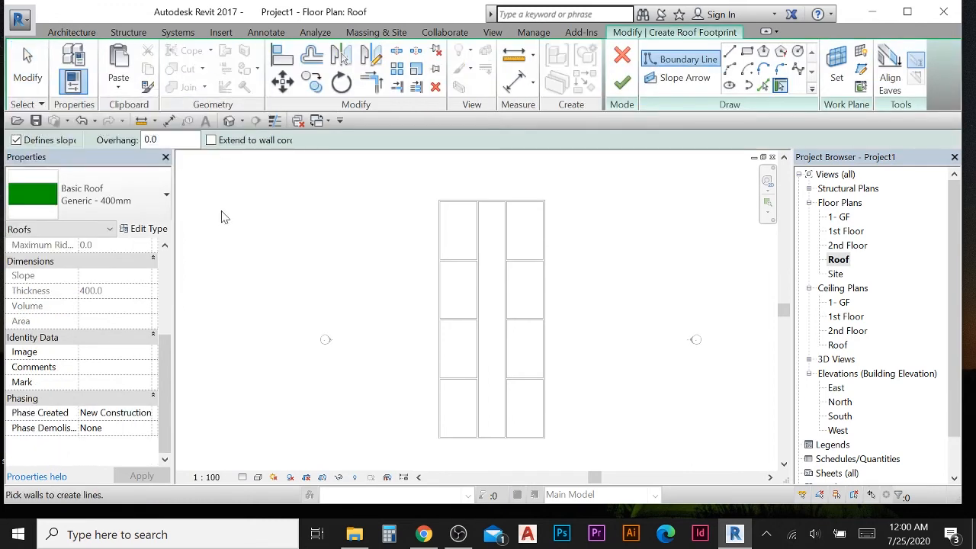
{"action": "left_click", "coordinate": [17, 140]}
- Sketch a rectangular roof boundary around the building's outer walls with a 100 mm offset and finish the roof
{"action": "left_click", "coordinate": [747, 54]}
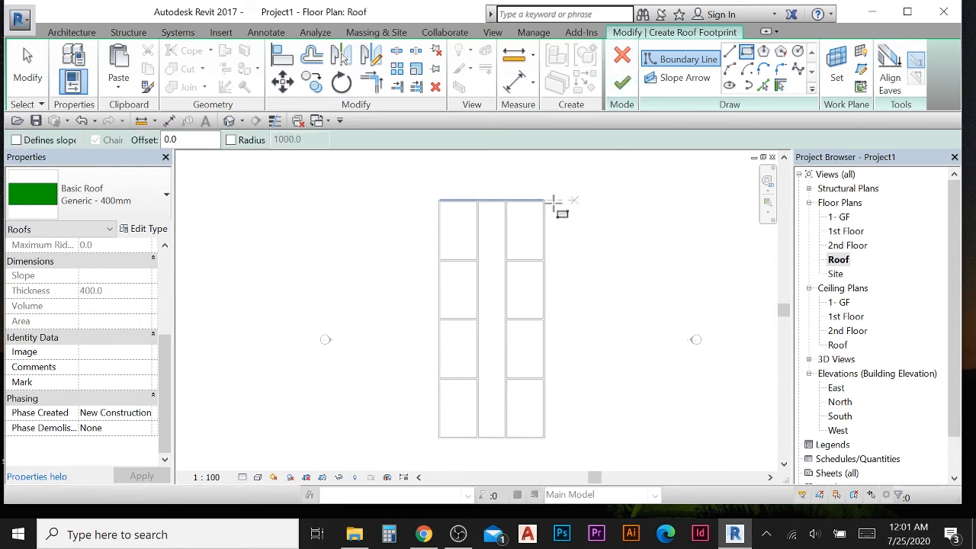
{"action": "scroll", "coordinate": [461, 215], "scroll_direction": "up", "scroll_amount": 4}
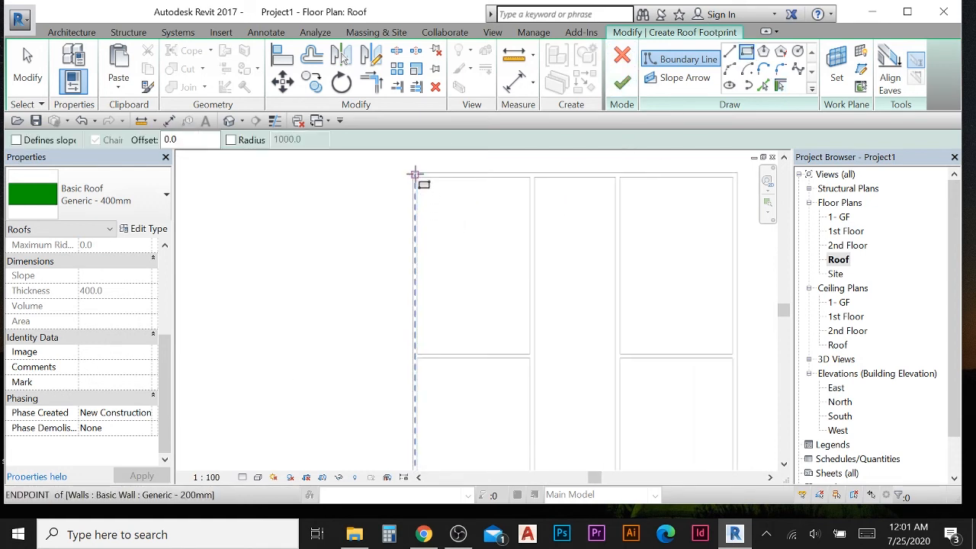
{"action": "scroll", "coordinate": [391, 216], "scroll_direction": "down", "scroll_amount": 3}
{"action": "scroll", "coordinate": [391, 216], "scroll_direction": "up", "scroll_amount": 3}
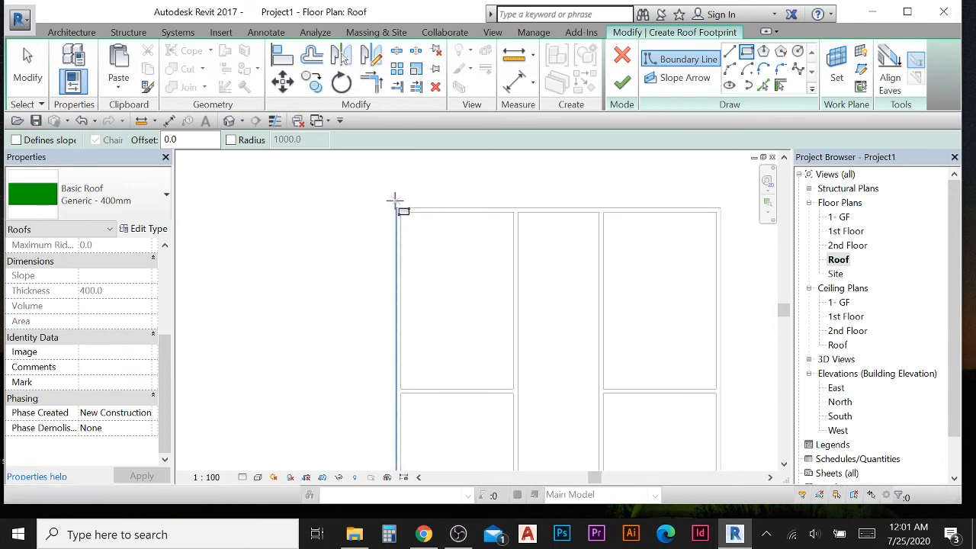
{"action": "scroll", "coordinate": [395, 201], "scroll_direction": "down", "scroll_amount": 2}
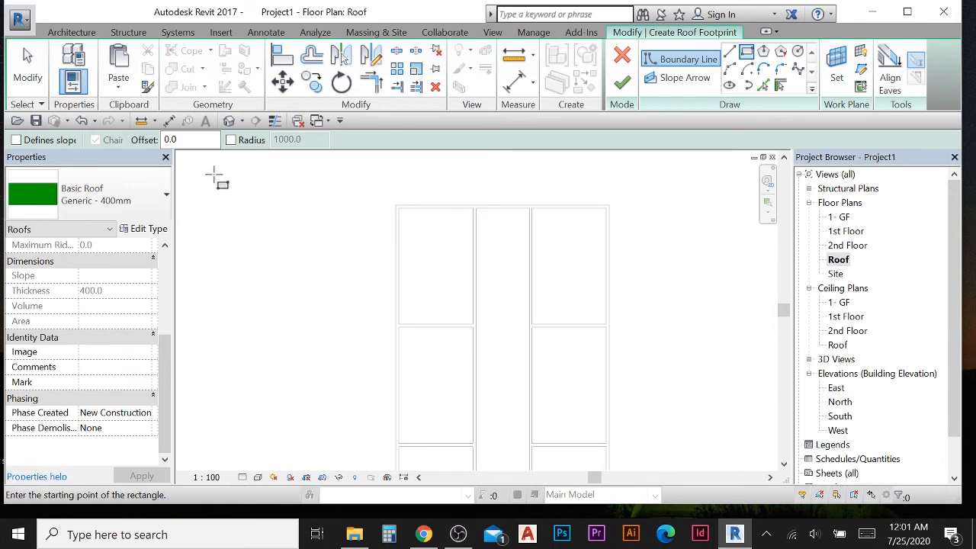
{"action": "scroll", "coordinate": [300, 196], "scroll_direction": "up", "scroll_amount": 1}
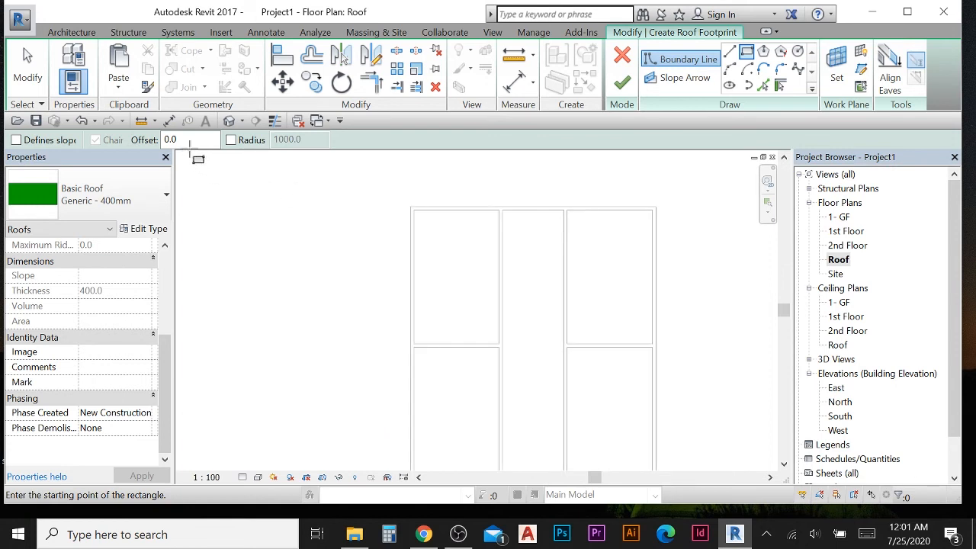
{"action": "left_click_drag", "start_coordinate": [200, 140], "coordinate": [125, 144]}
{"action": "type", "text": "10"}
{"action": "scroll", "coordinate": [404, 199], "scroll_direction": "up", "scroll_amount": 4}
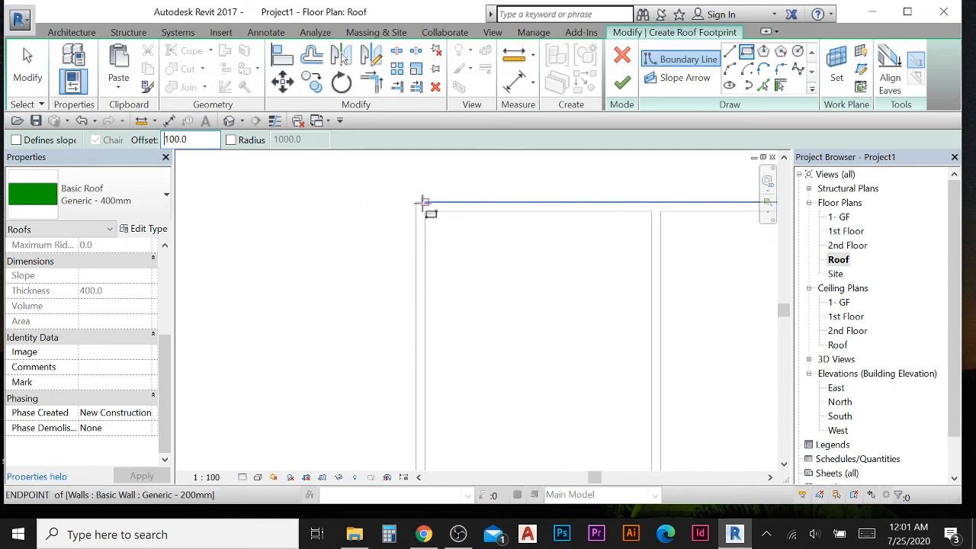
{"action": "left_click", "coordinate": [416, 202]}
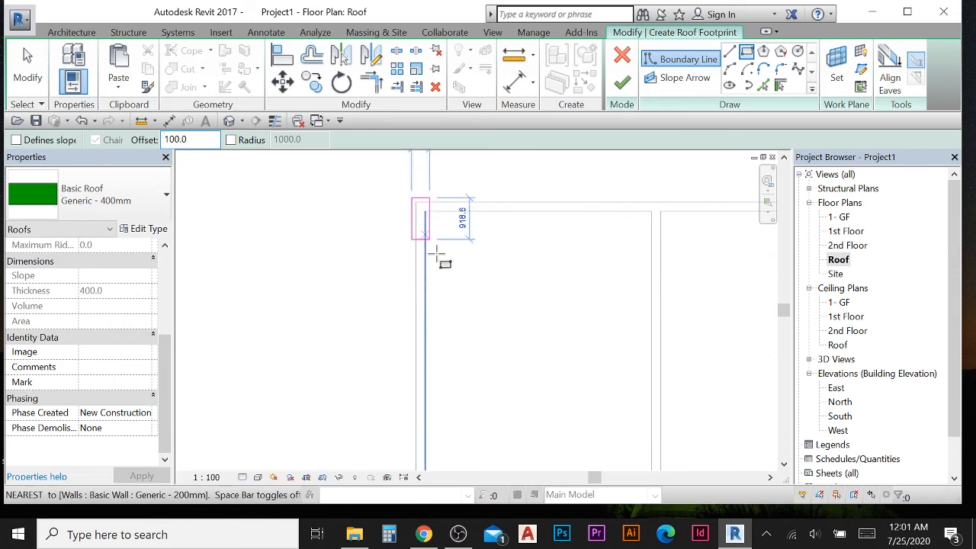
{"action": "scroll", "coordinate": [459, 279], "scroll_direction": "down", "scroll_amount": 2}
{"action": "middle_click_drag", "start_coordinate": [660, 401], "coordinate": [428, 243]}
{"action": "scroll", "coordinate": [428, 243], "scroll_direction": "down", "scroll_amount": 1}
{"action": "scroll", "coordinate": [505, 309], "scroll_direction": "down", "scroll_amount": 2}
{"action": "middle_click_drag", "start_coordinate": [524, 367], "coordinate": [571, 166]}
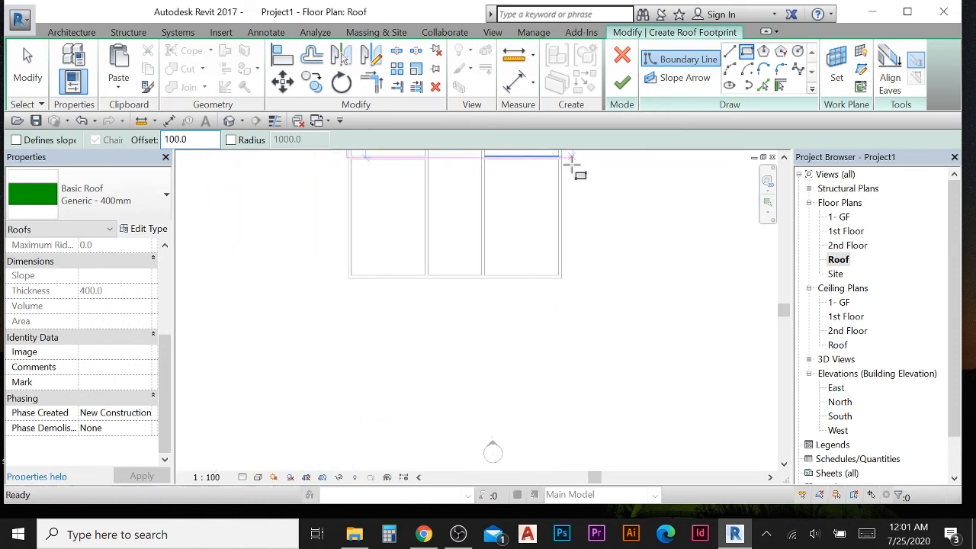
{"action": "scroll", "coordinate": [566, 286], "scroll_direction": "up", "scroll_amount": 4}
{"action": "scroll", "coordinate": [561, 297], "scroll_direction": "up", "scroll_amount": 3}
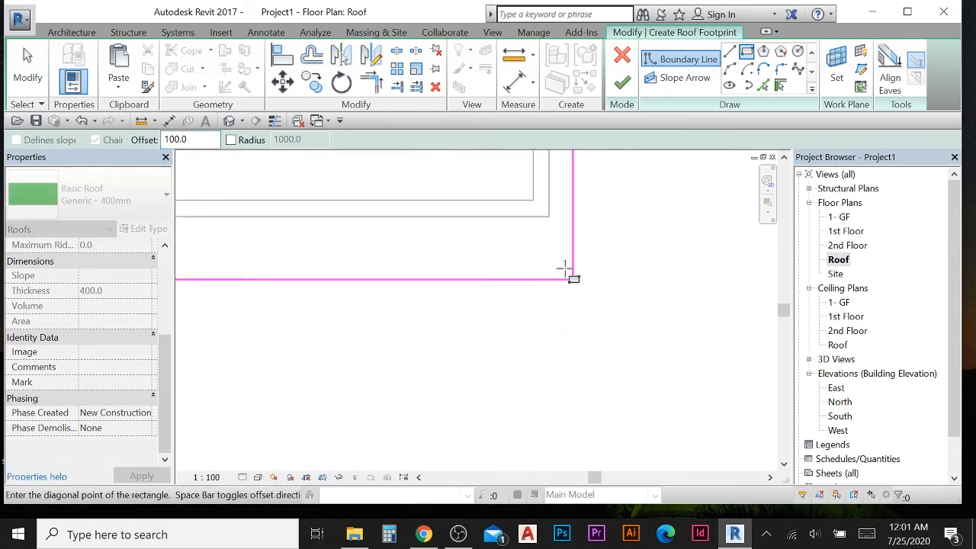
{"action": "left_click", "coordinate": [549, 217]}
{"action": "scroll", "coordinate": [564, 221], "scroll_direction": "up", "scroll_amount": 1}
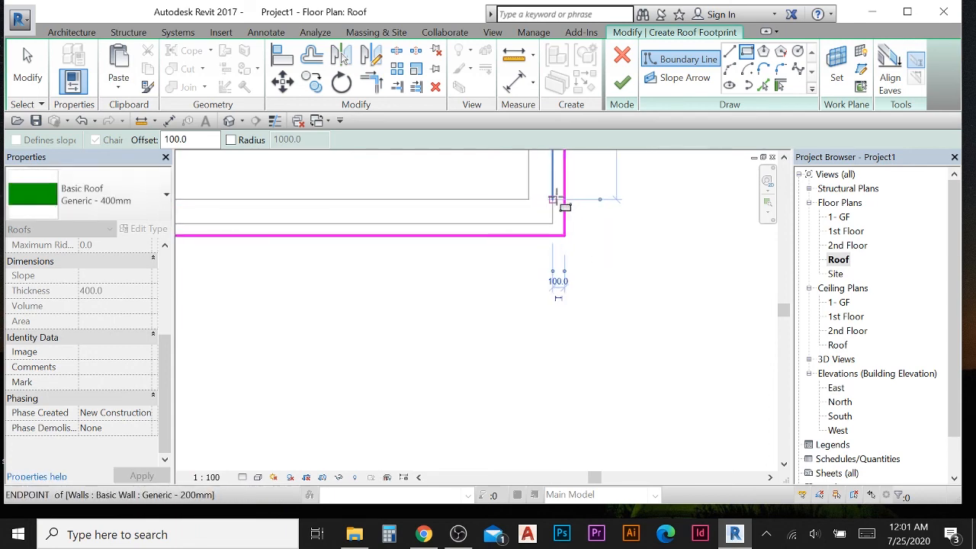
{"action": "left_click", "coordinate": [624, 83]}
{"action": "left_click", "coordinate": [587, 263]}
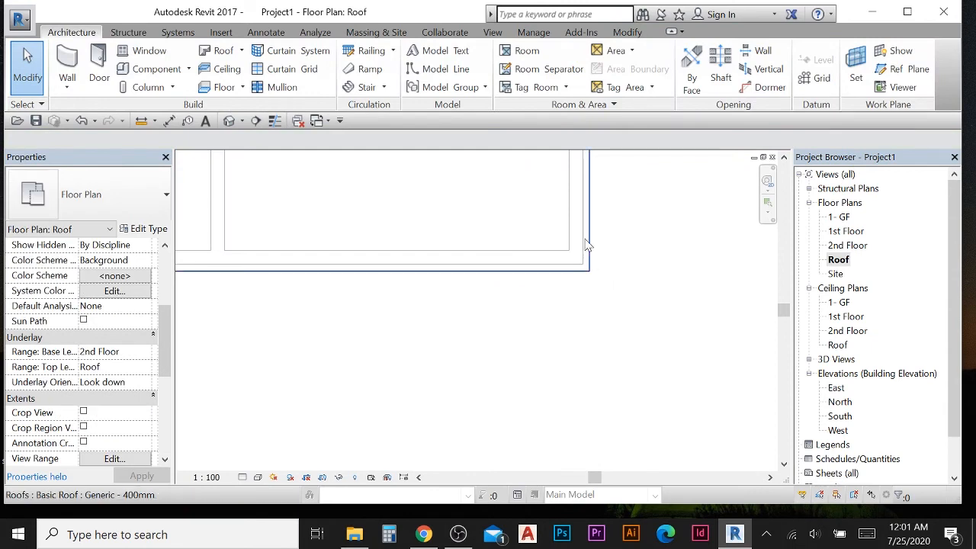
- Open the default 3D view, set its visual style to Wireframe, and orbit to inspect the building
{"action": "middle_click_drag", "start_coordinate": [603, 272], "coordinate": [601, 331]}
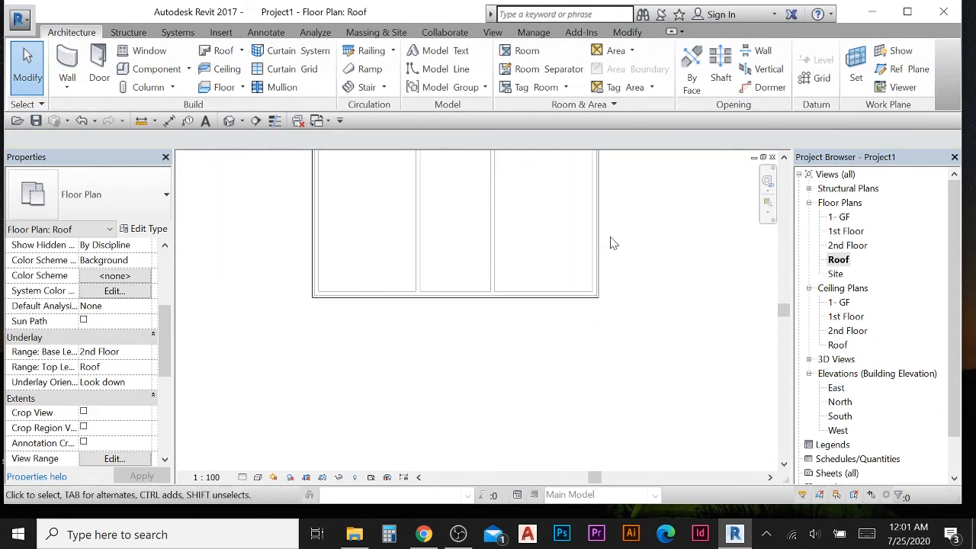
{"action": "scroll", "coordinate": [605, 348], "scroll_direction": "down", "scroll_amount": 2}
{"action": "scroll", "coordinate": [446, 238], "scroll_direction": "down", "scroll_amount": 1}
{"action": "scroll", "coordinate": [448, 250], "scroll_direction": "down", "scroll_amount": 1}
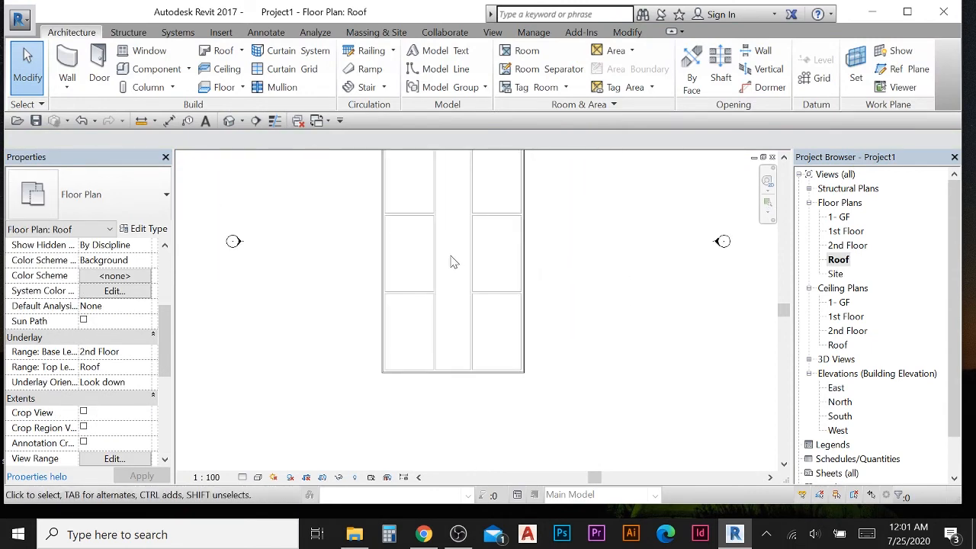
{"action": "middle_click_drag", "start_coordinate": [442, 265], "coordinate": [445, 298]}
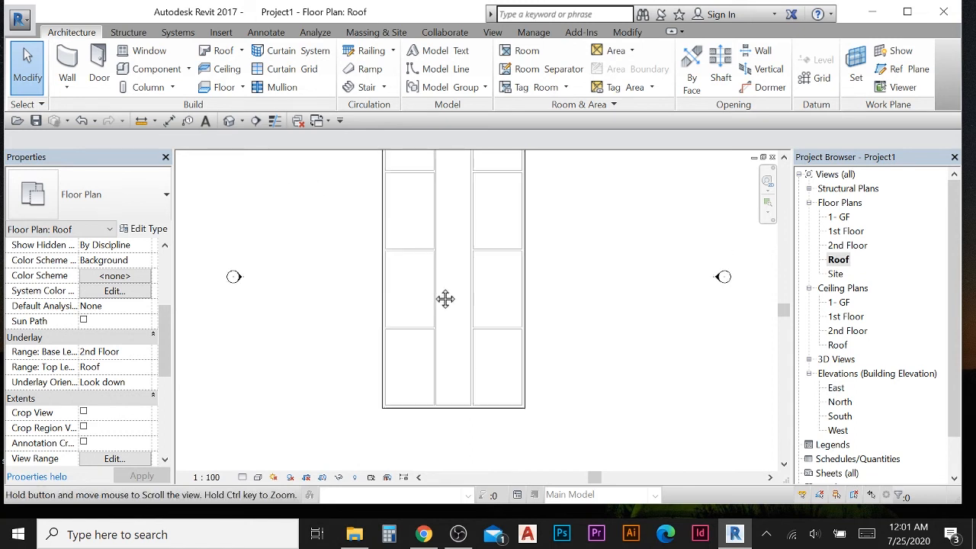
{"action": "left_click", "coordinate": [228, 120]}
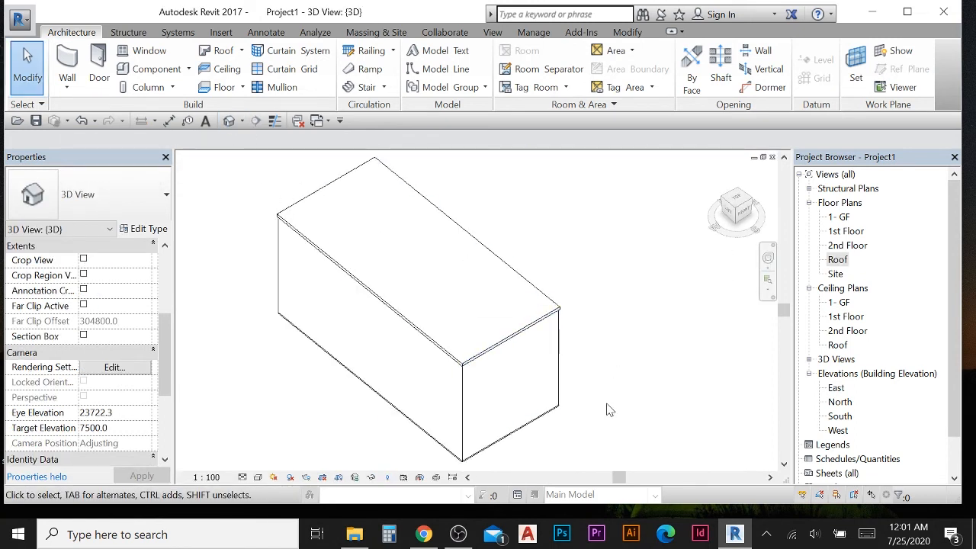
{"action": "middle_click_drag", "start_coordinate": [607, 410], "coordinate": [549, 396], "text": "shift"}
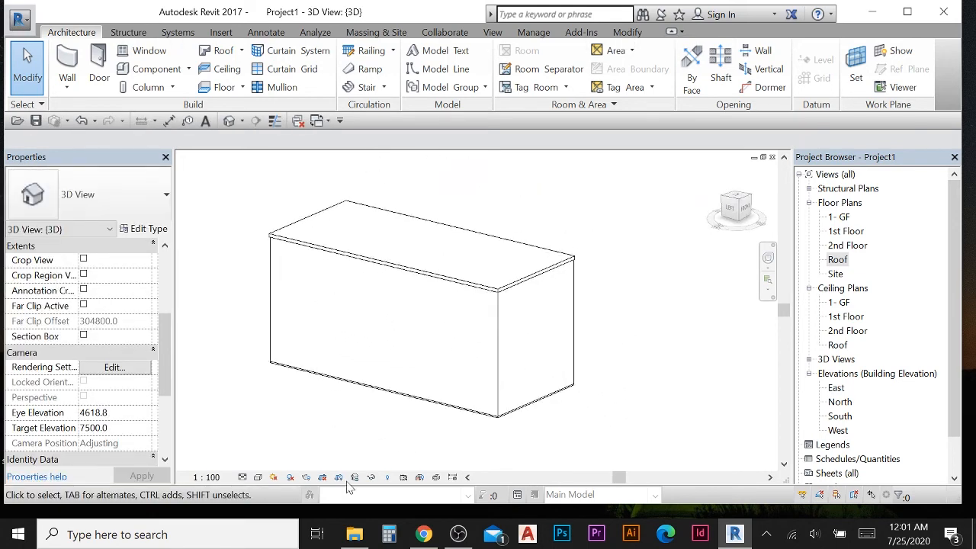
{"action": "left_click", "coordinate": [260, 477]}
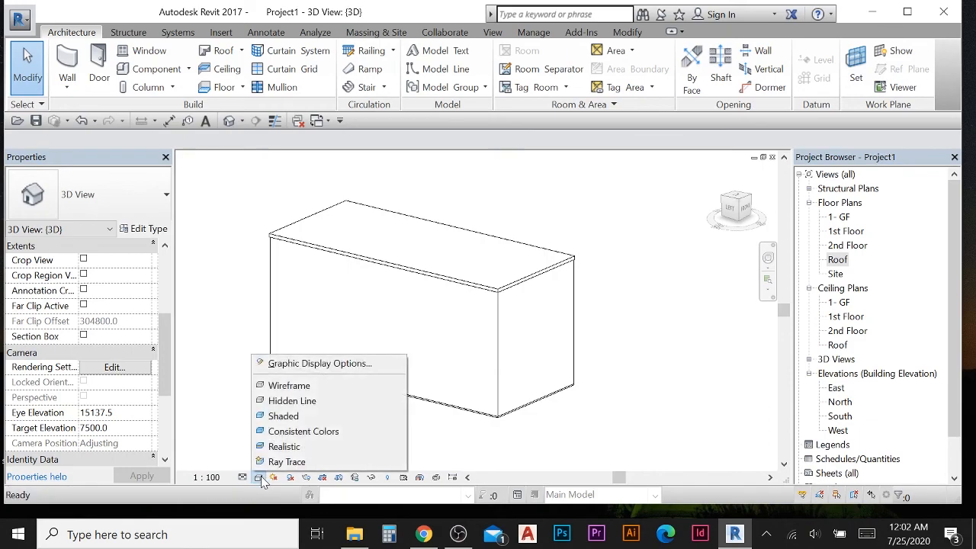
{"action": "left_click", "coordinate": [288, 383]}
{"action": "middle_click_drag", "start_coordinate": [503, 412], "coordinate": [531, 387], "text": "shift"}
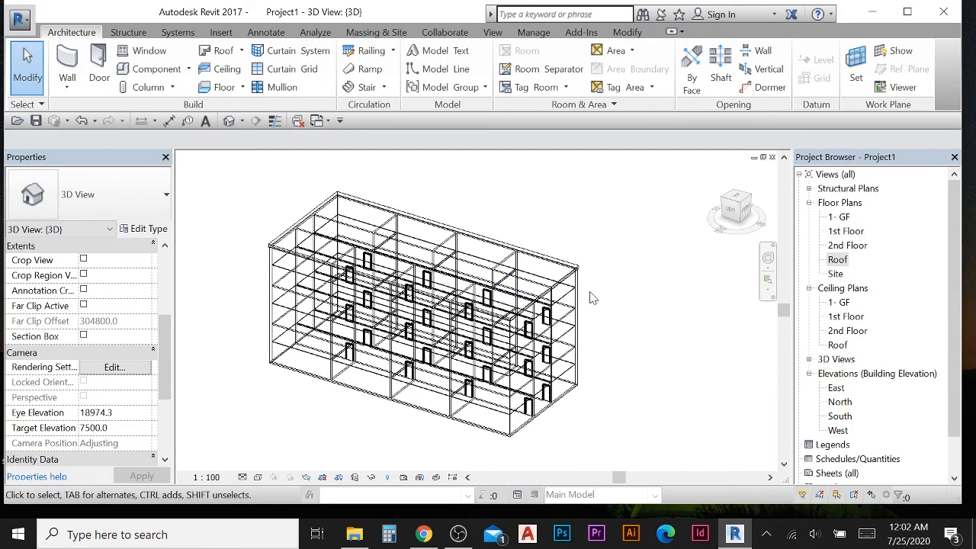
{"action": "middle_click_drag", "start_coordinate": [593, 297], "coordinate": [404, 305], "text": "shift"}
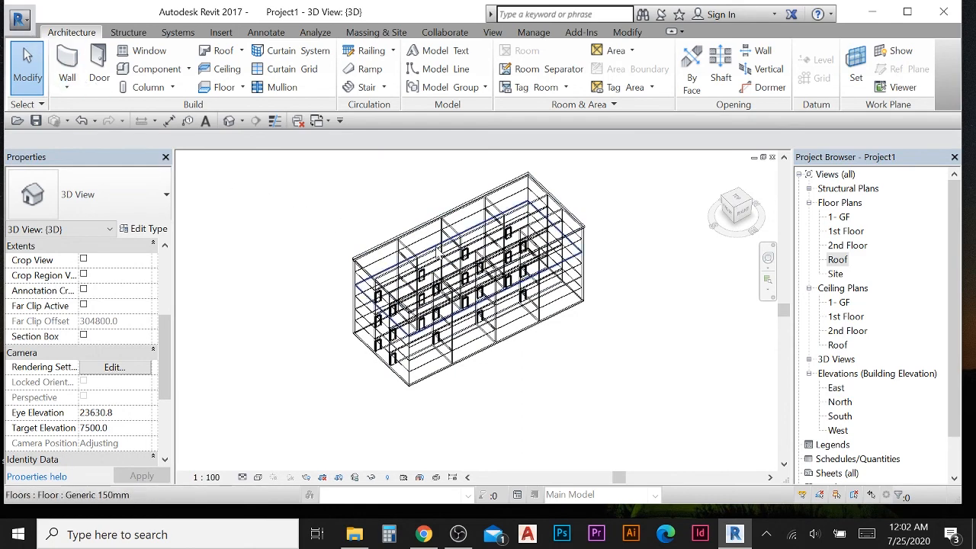
{"action": "middle_click_drag", "start_coordinate": [379, 233], "coordinate": [398, 211], "text": "shift"}
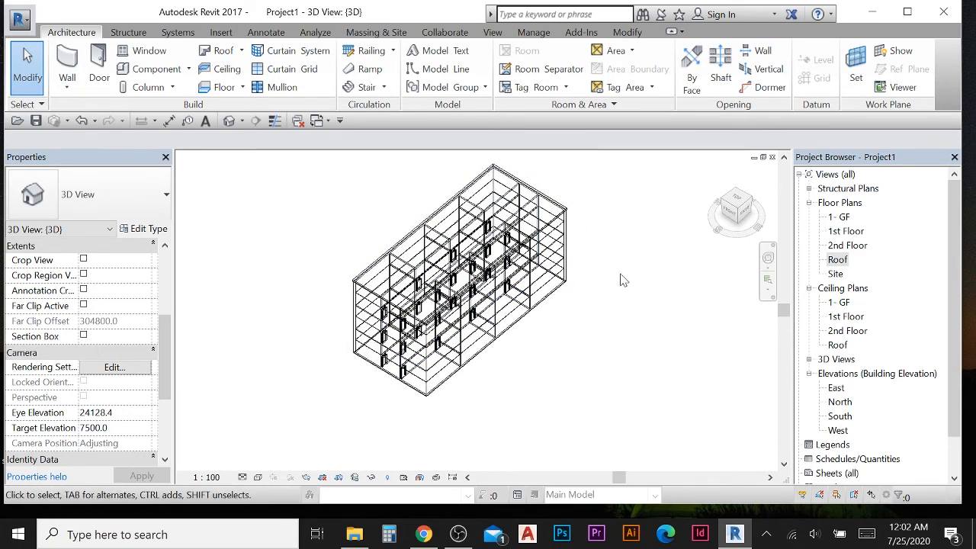
- Save the project to the Desktop as Revit Project For MEP
{"action": "left_click", "coordinate": [20, 20]}
{"action": "left_click", "coordinate": [87, 208]}
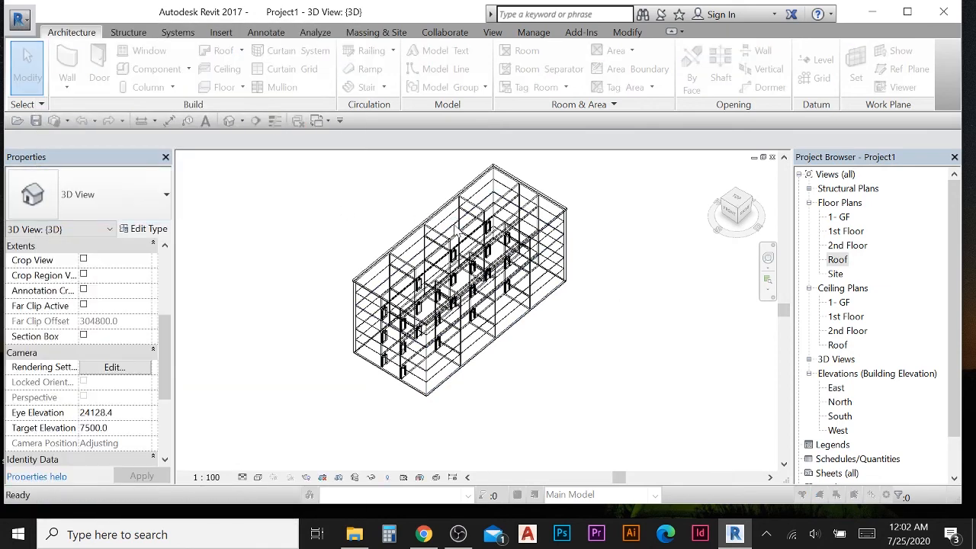
{"action": "left_click", "coordinate": [230, 343]}
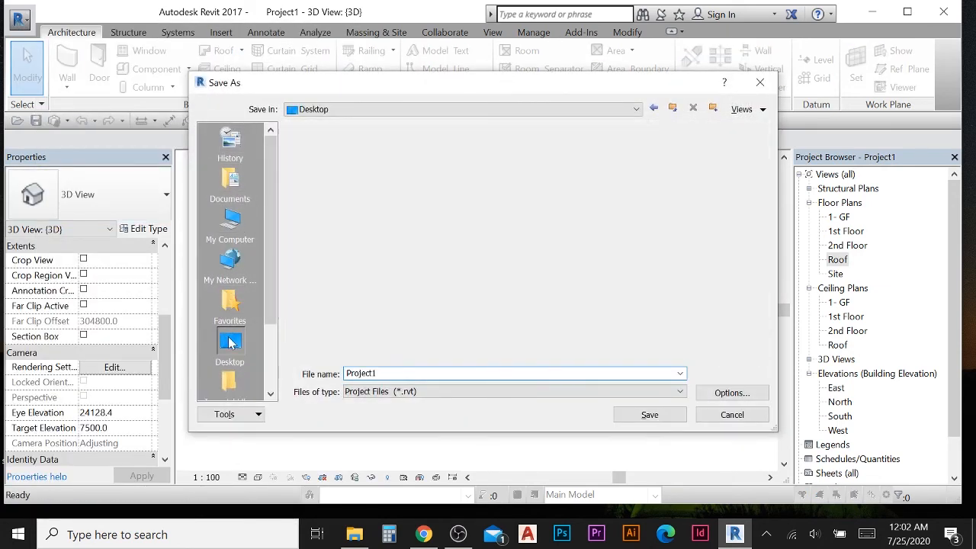
{"action": "left_click_drag", "start_coordinate": [383, 374], "coordinate": [307, 374]}
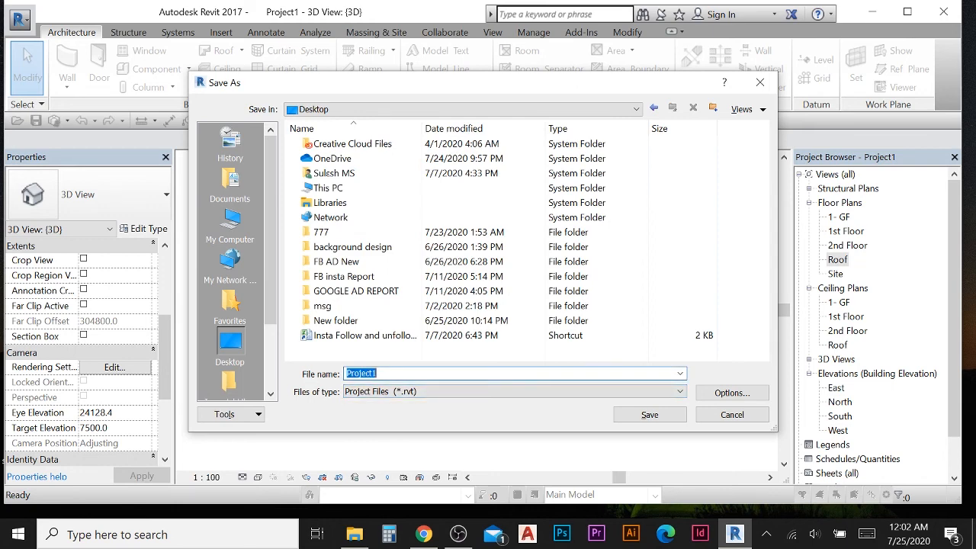
{"action": "type", "text": "Revit"}
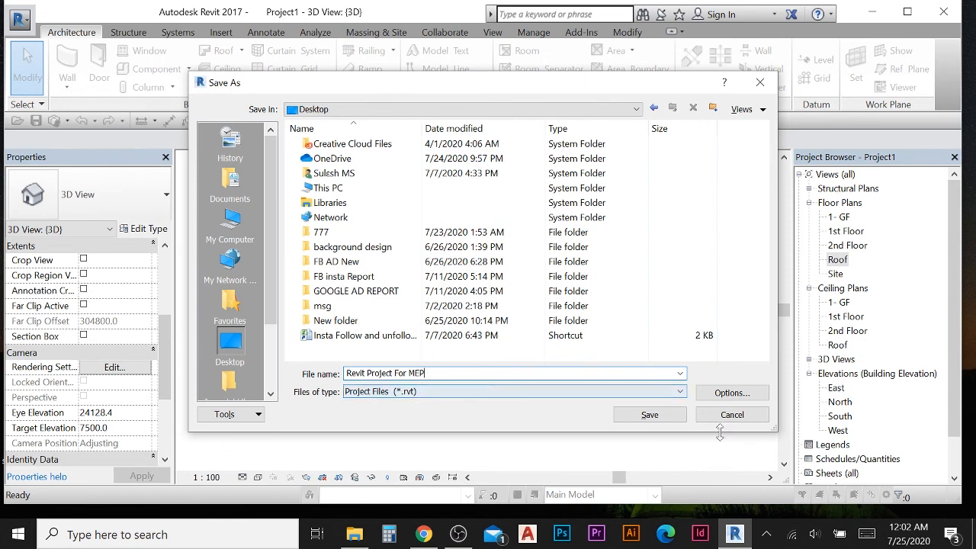
{"action": "left_click", "coordinate": [649, 415]}
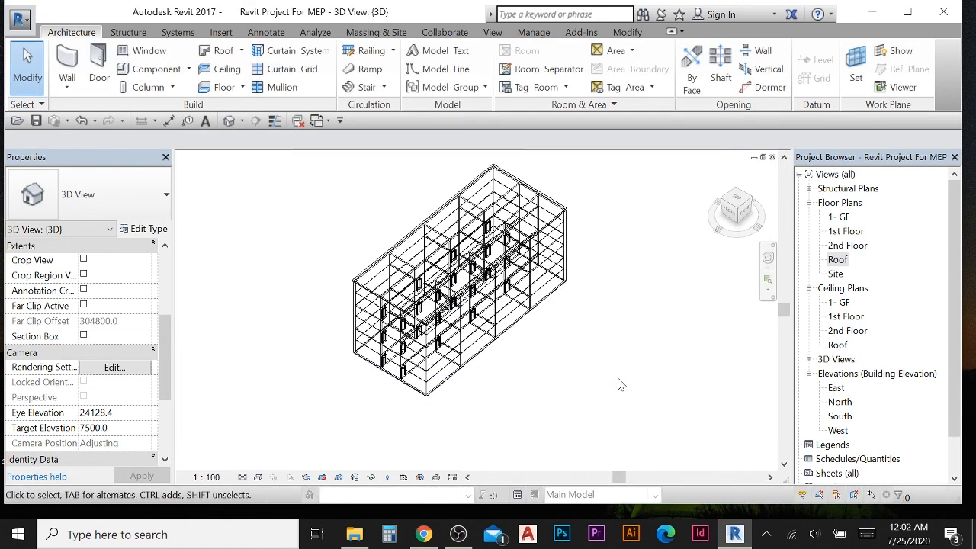
- Close the open views, reopen the Roof floor plan and close all hidden windows
{"action": "left_click", "coordinate": [771, 157]}
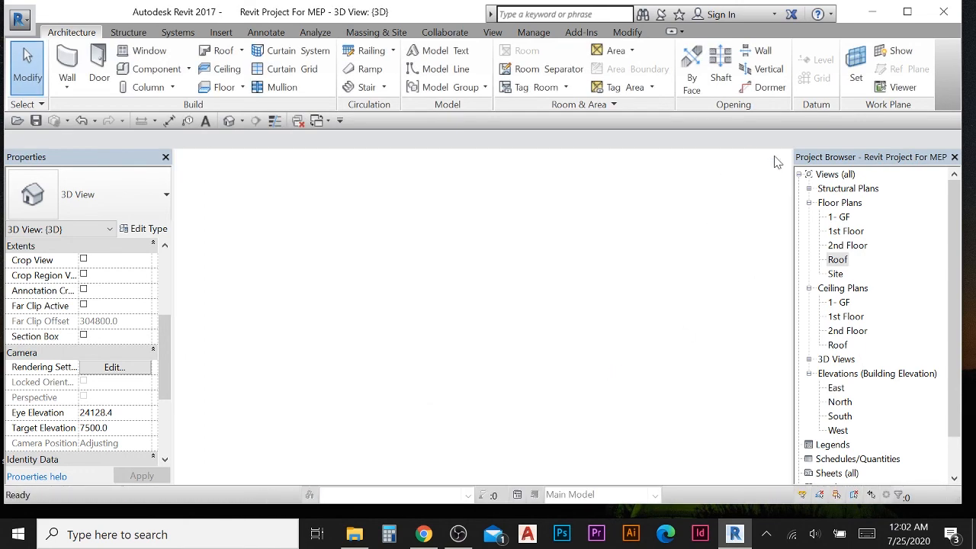
{"action": "left_click", "coordinate": [771, 157]}
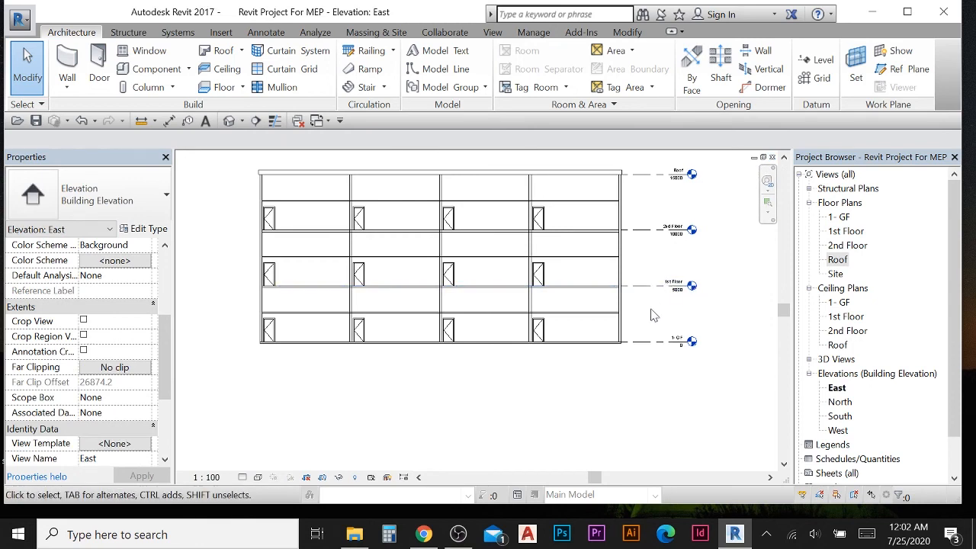
{"action": "scroll", "coordinate": [741, 314], "scroll_direction": "down", "scroll_amount": 1}
{"action": "double_click", "coordinate": [845, 317]}
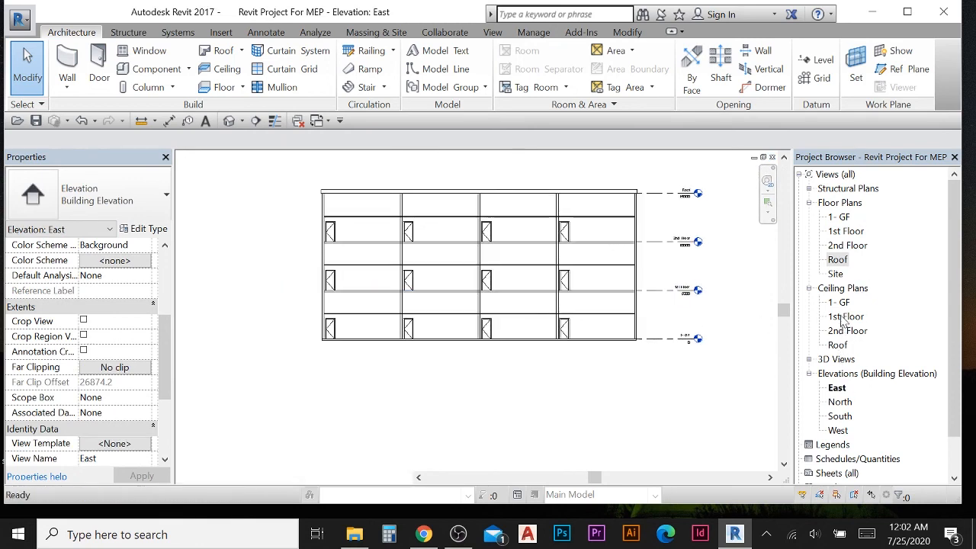
{"action": "double_click", "coordinate": [837, 259]}
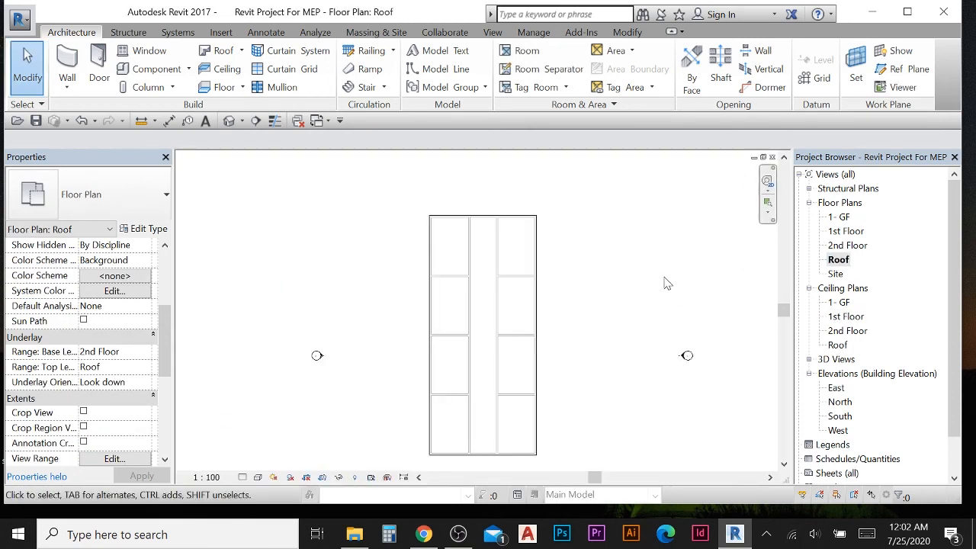
{"action": "scroll", "coordinate": [499, 295], "scroll_direction": "down", "scroll_amount": 3}
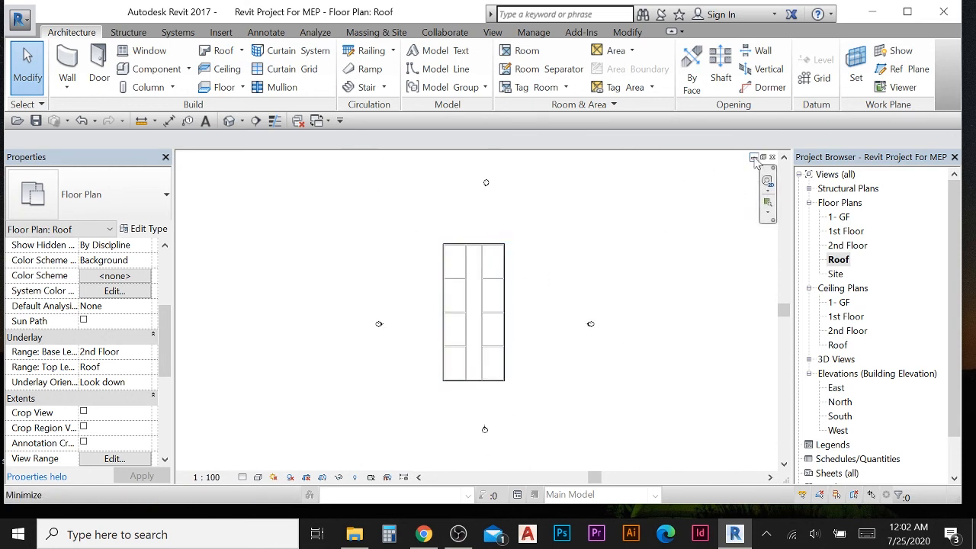
{"action": "left_click", "coordinate": [297, 122]}
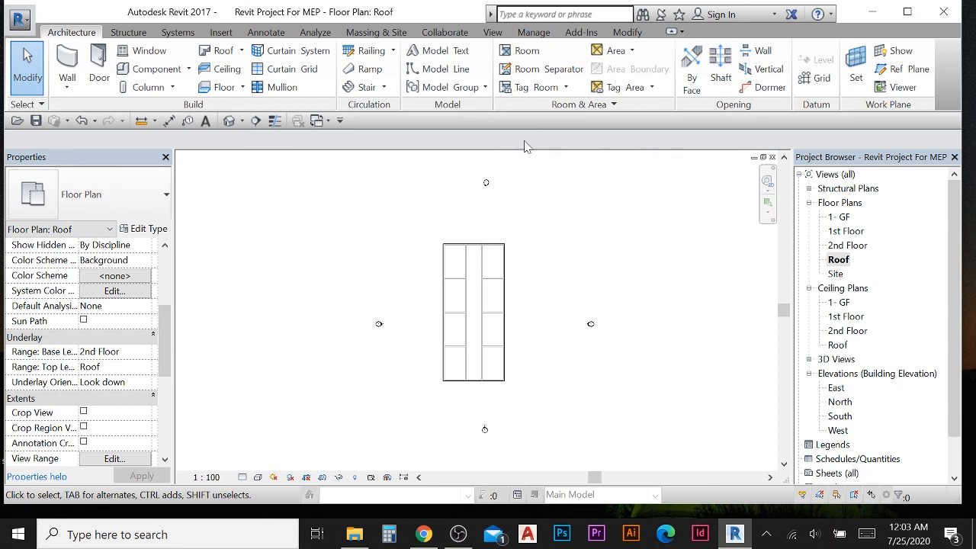
- Close the view and reopen the saved Revit Project For MEP file from its desktop icon
{"action": "left_click", "coordinate": [771, 157]}
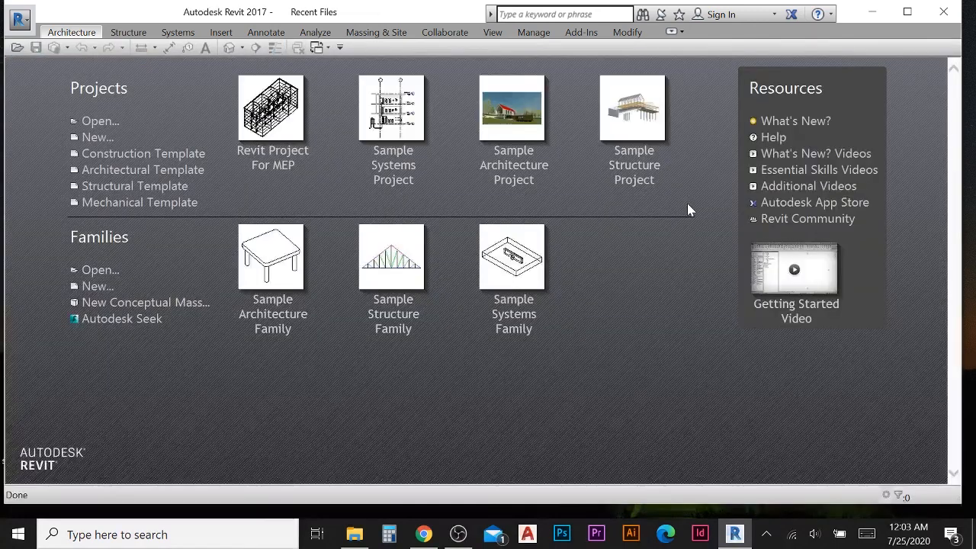
{"action": "left_click", "coordinate": [872, 13]}
{"action": "right_click", "coordinate": [391, 278]}
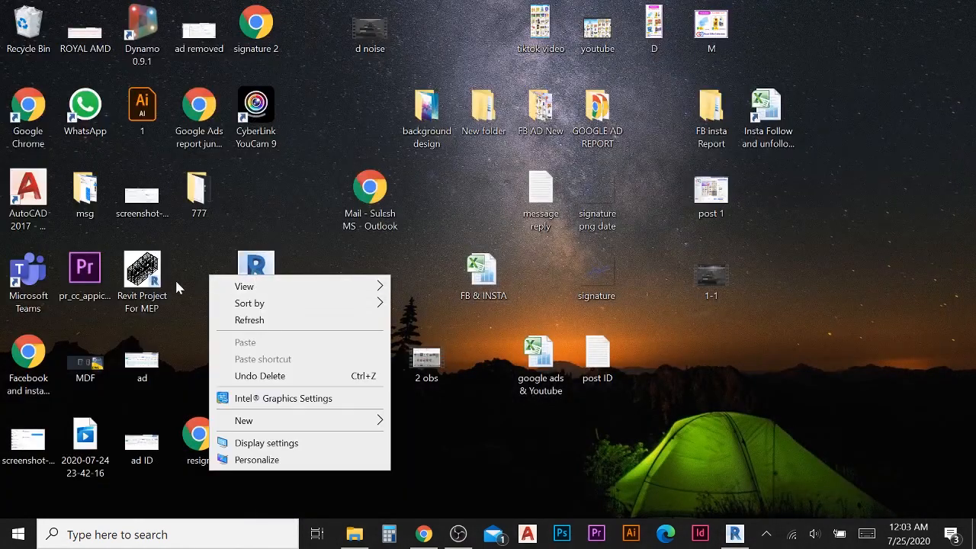
{"action": "left_click_drag", "start_coordinate": [141, 276], "coordinate": [766, 356]}
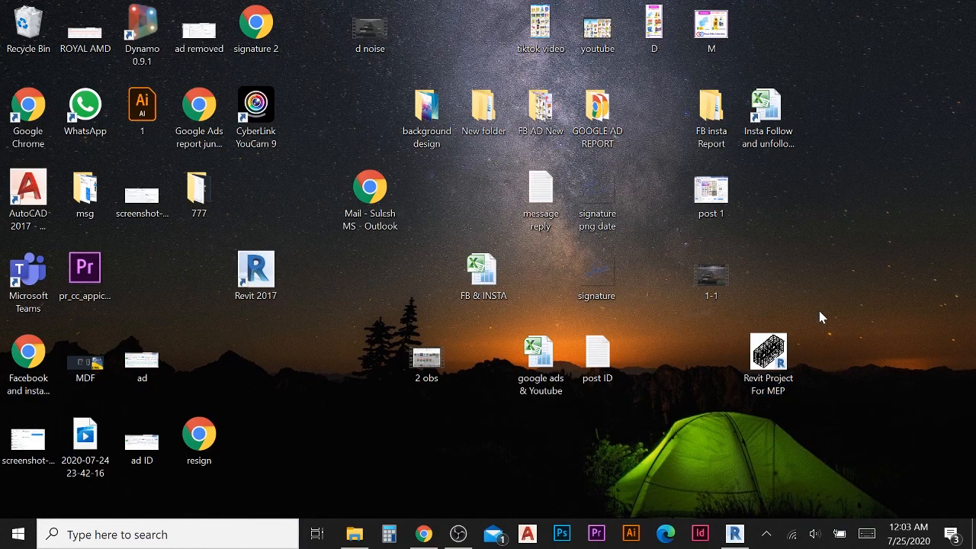
{"action": "double_click", "coordinate": [769, 358]}
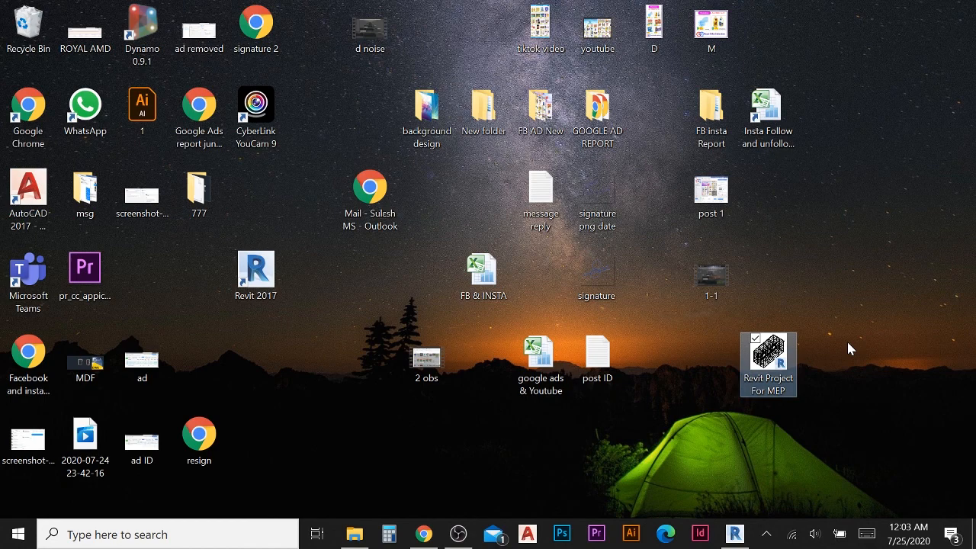
{"action": "left_click", "coordinate": [734, 533]}
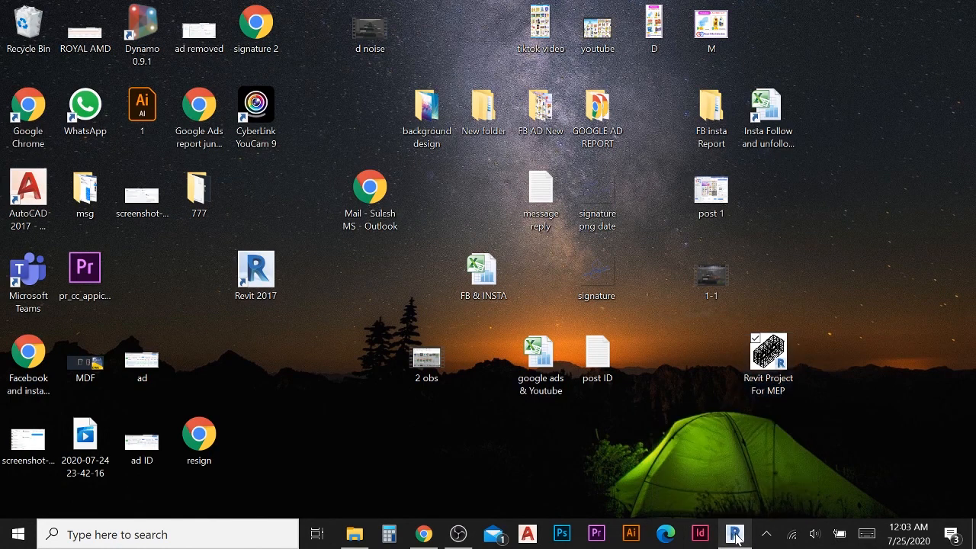
{"action": "scroll", "coordinate": [470, 291], "scroll_direction": "down", "scroll_amount": 1}
{"action": "middle_click_drag", "start_coordinate": [471, 294], "coordinate": [372, 284]}
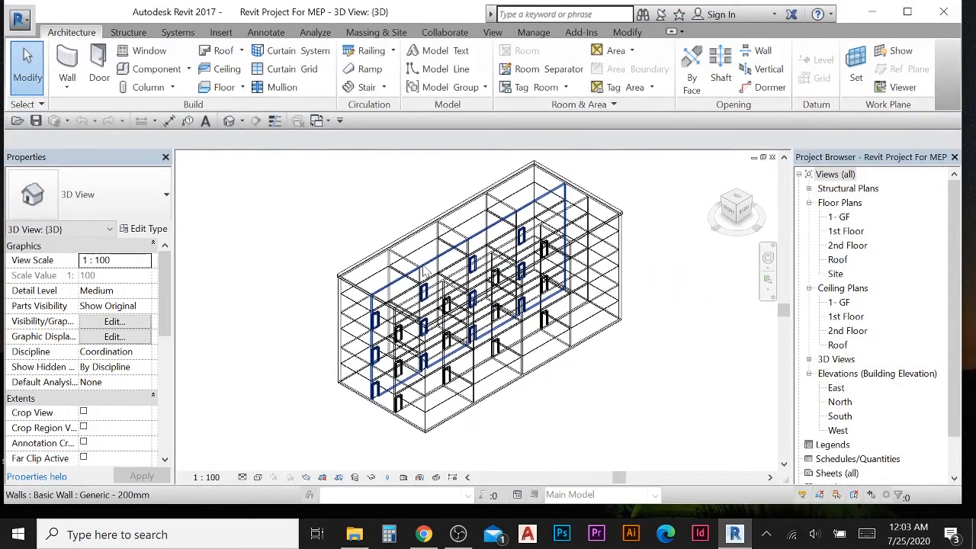
- Close the 3D view and reopen Revit Project For MEP from the Desktop through the Open dialog
{"action": "left_click", "coordinate": [772, 157]}
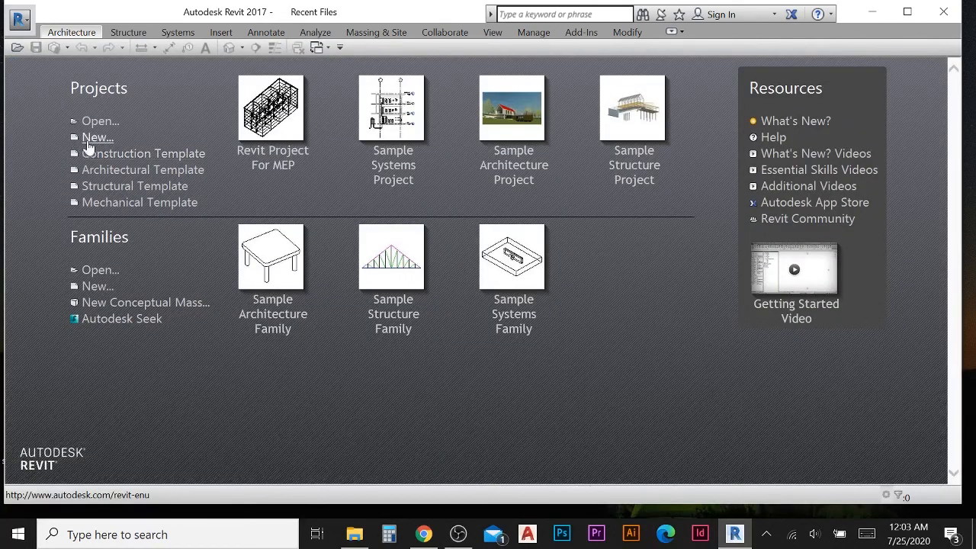
{"action": "left_click", "coordinate": [99, 122]}
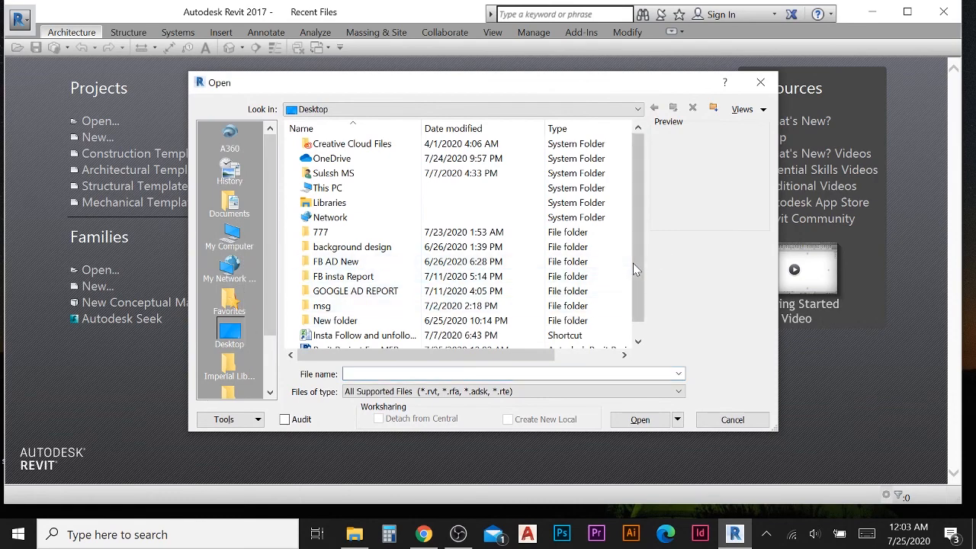
{"action": "left_click_drag", "start_coordinate": [633, 263], "coordinate": [631, 304]}
{"action": "left_click", "coordinate": [307, 335]}
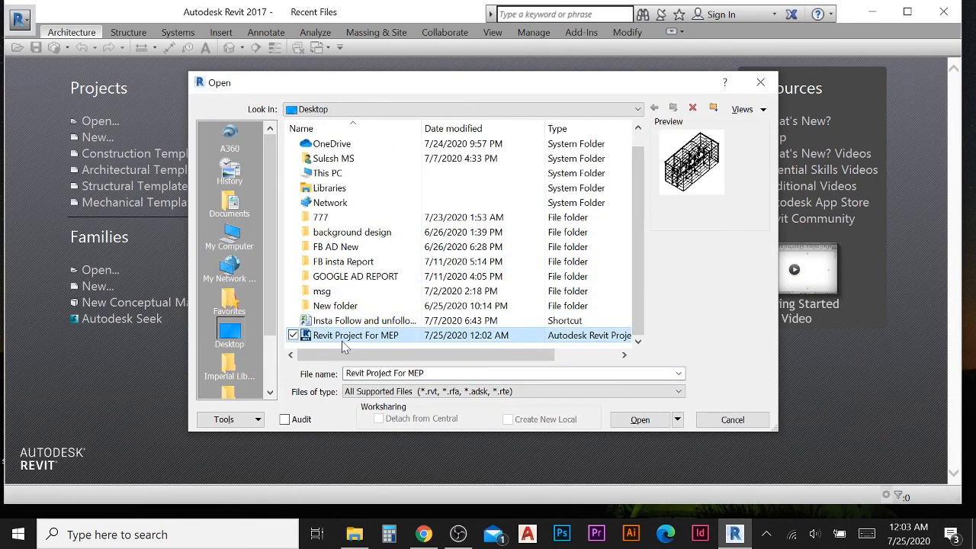
{"action": "left_click", "coordinate": [631, 420]}
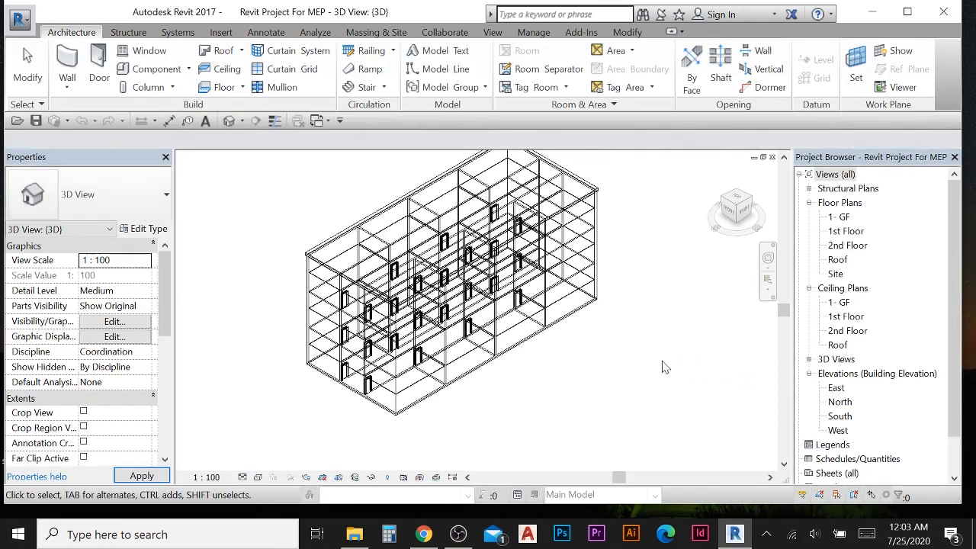
{"action": "scroll", "coordinate": [461, 283], "scroll_direction": "down", "scroll_amount": 2}
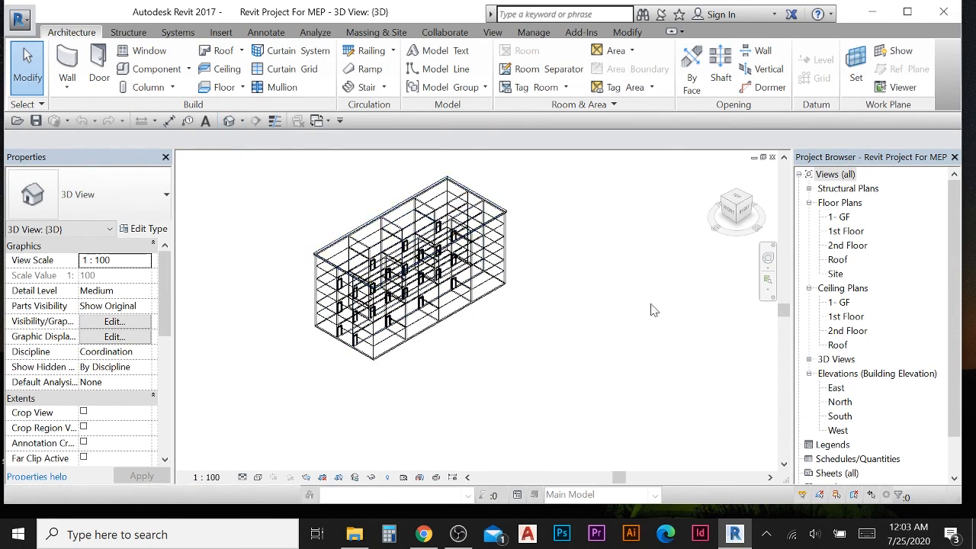
{"action": "scroll", "coordinate": [678, 265], "scroll_direction": "down", "scroll_amount": 1}
{"action": "middle_click_drag", "start_coordinate": [544, 264], "coordinate": [574, 307]}
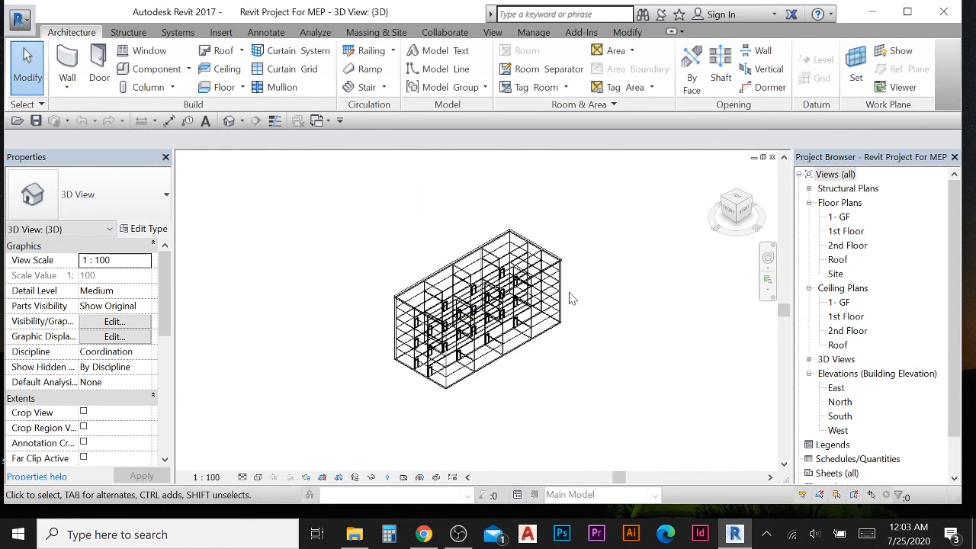